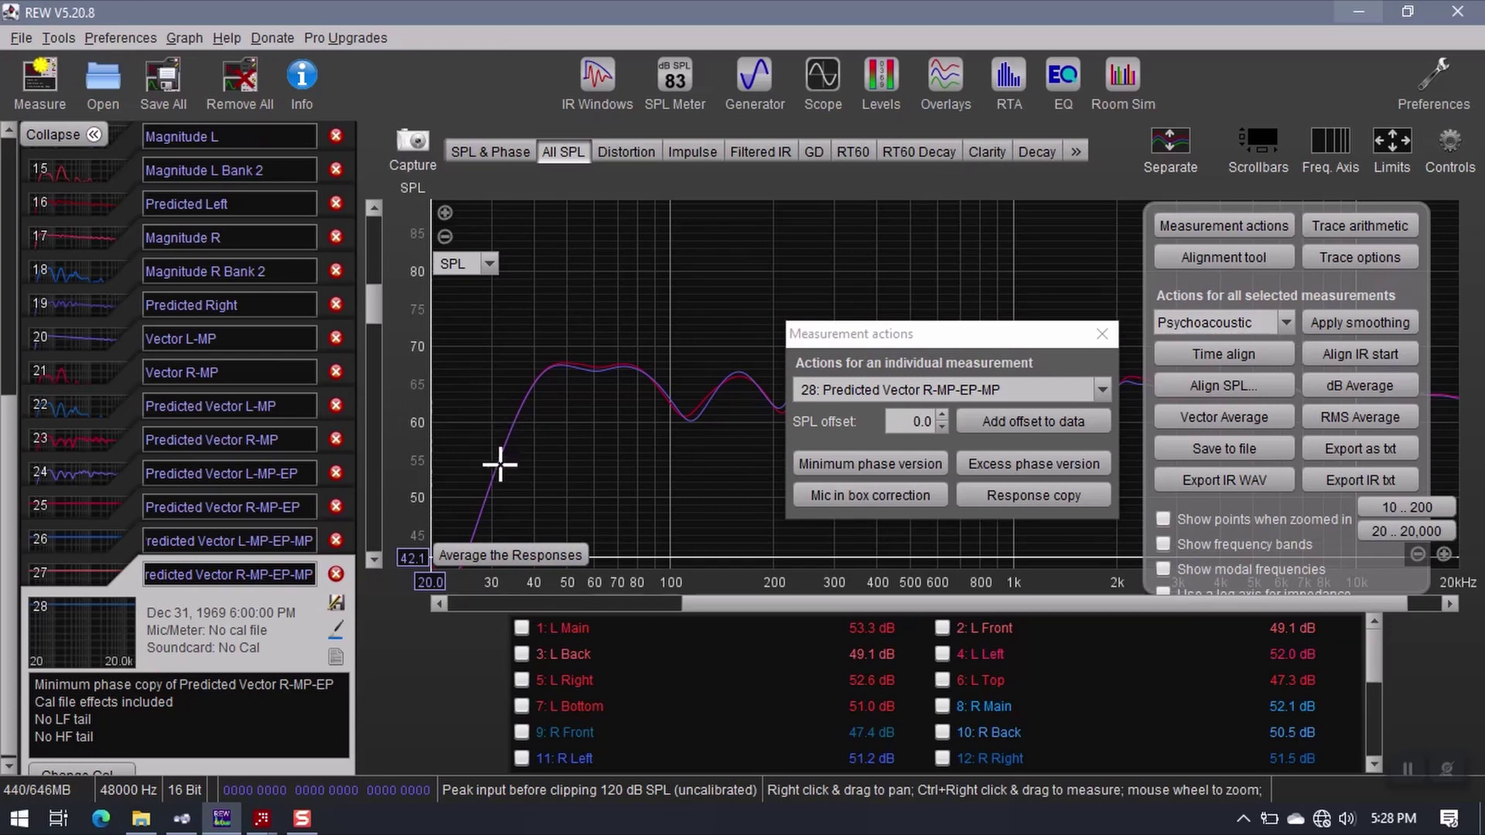
Bring up the thumbnails of the rePhase windows already open on the taskbar.
{"action": "left_click", "coordinate": [263, 826]}
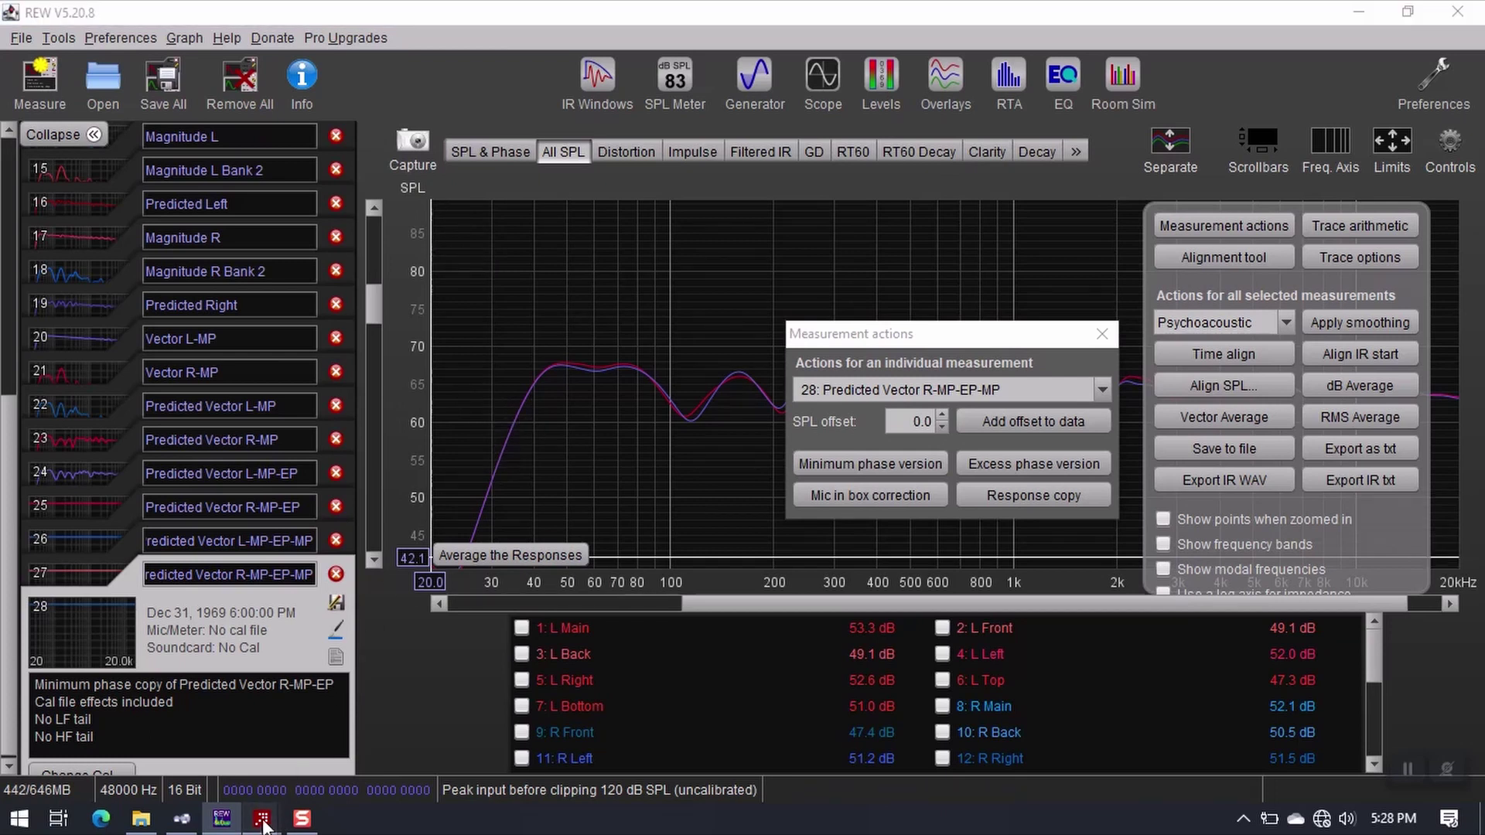
Bring the first rePhase window forward and start importing a measurement from file.
{"action": "mouse_move", "coordinate": [301, 747]}
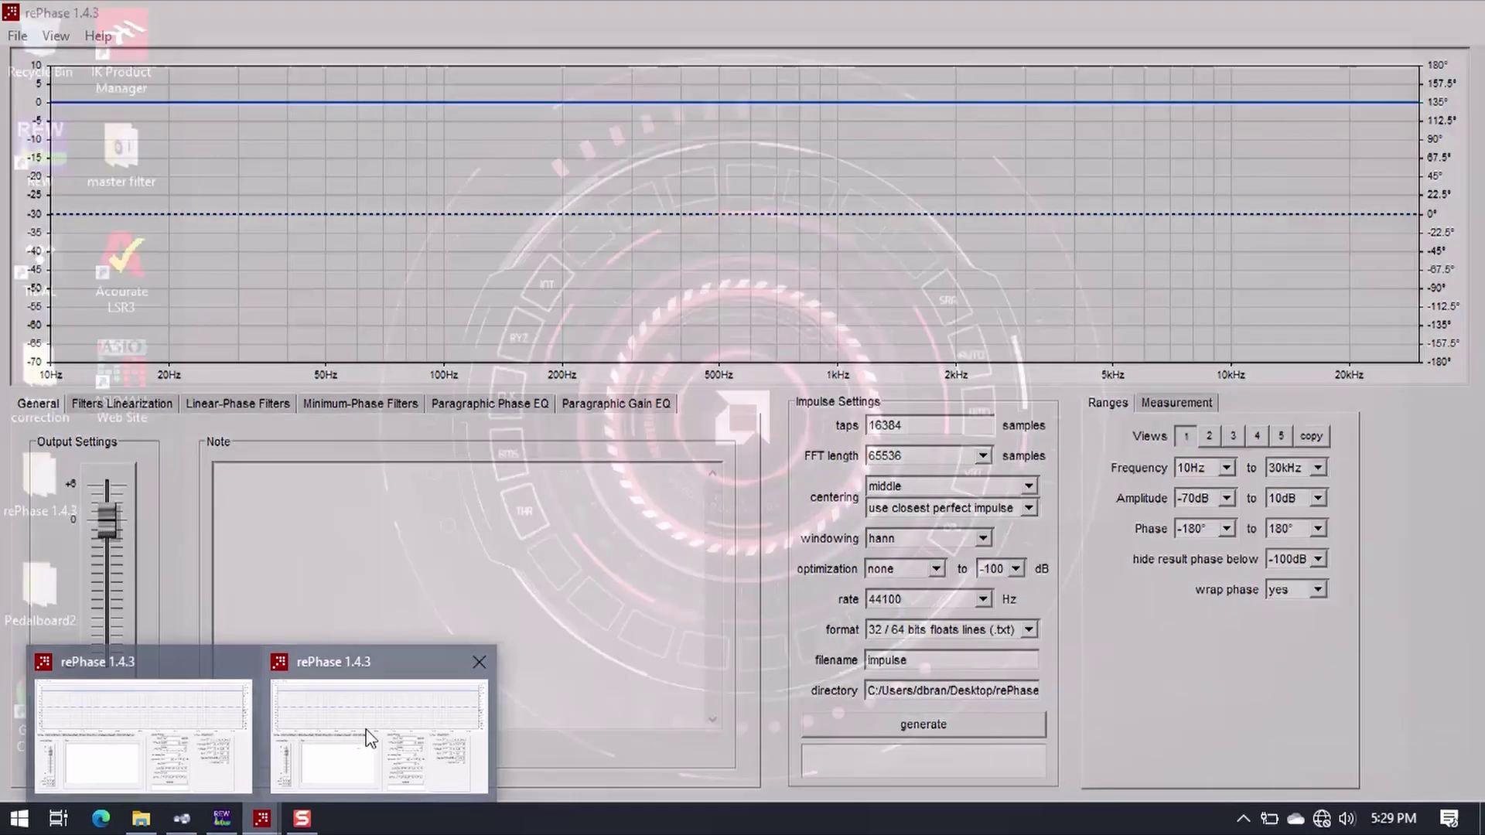
{"action": "left_click", "coordinate": [192, 730]}
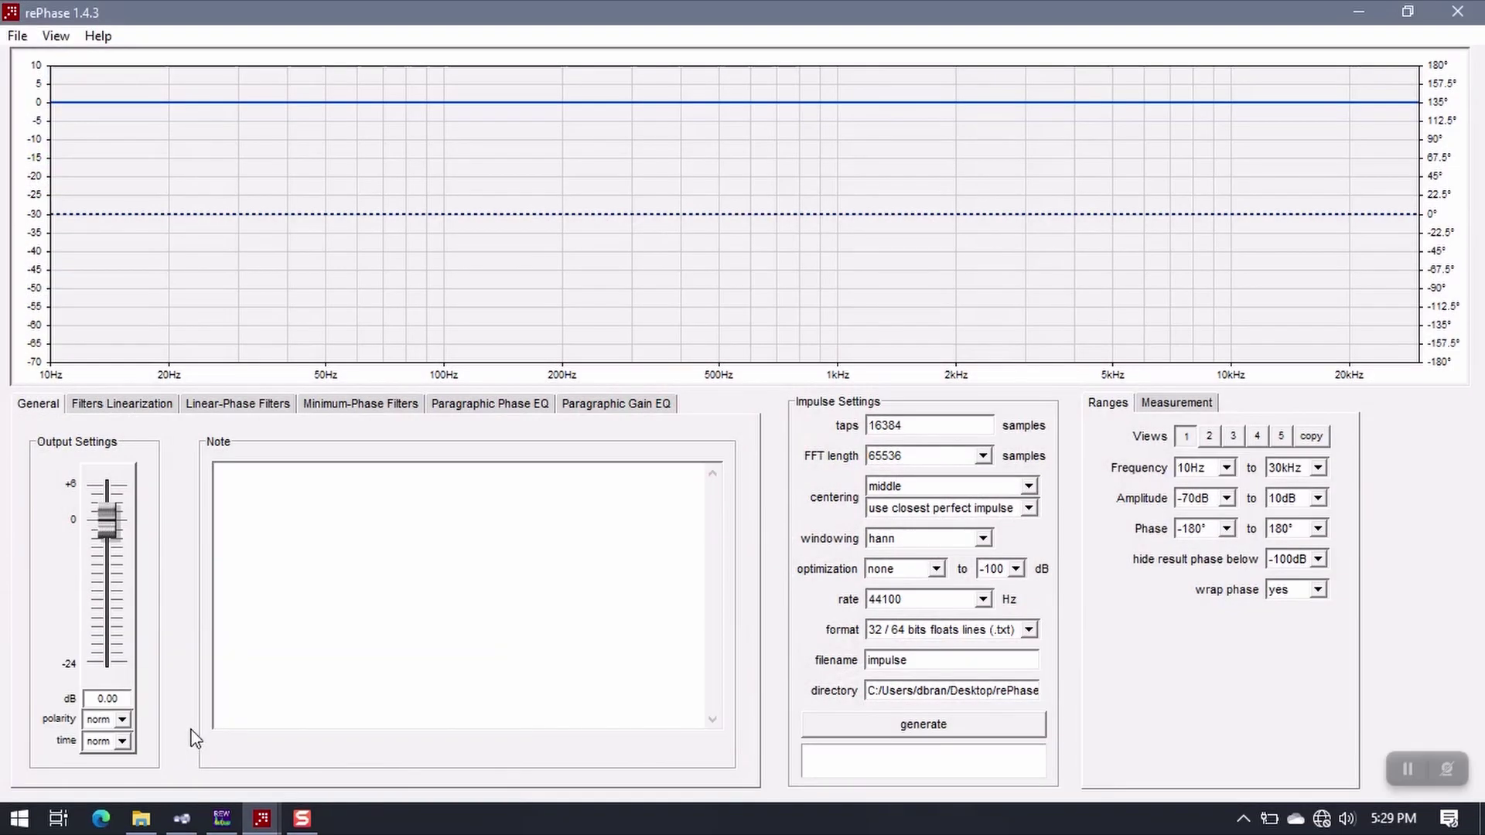
{"action": "left_click", "coordinate": [17, 36]}
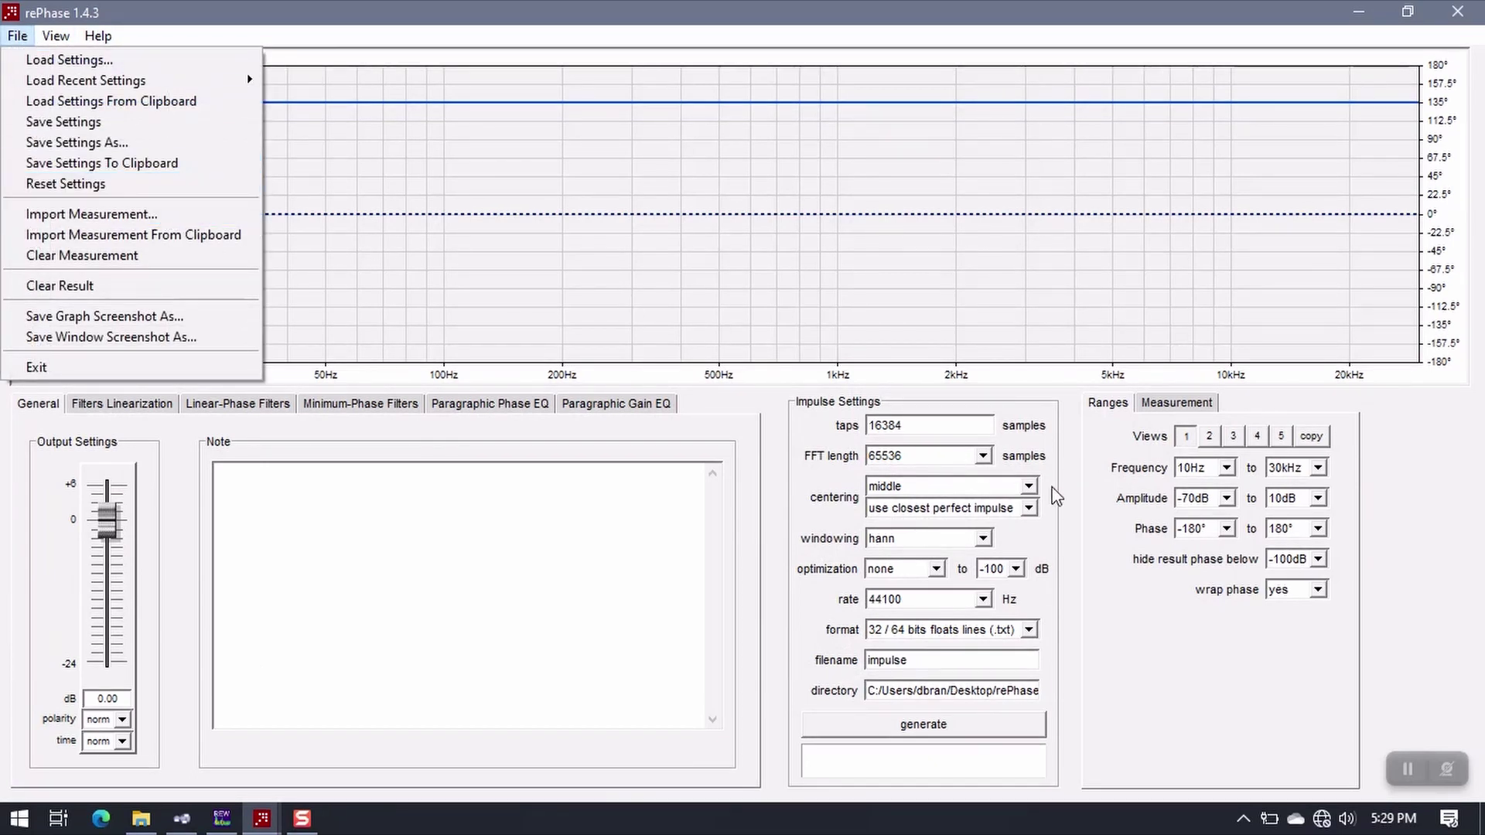
{"action": "left_click", "coordinate": [1174, 403]}
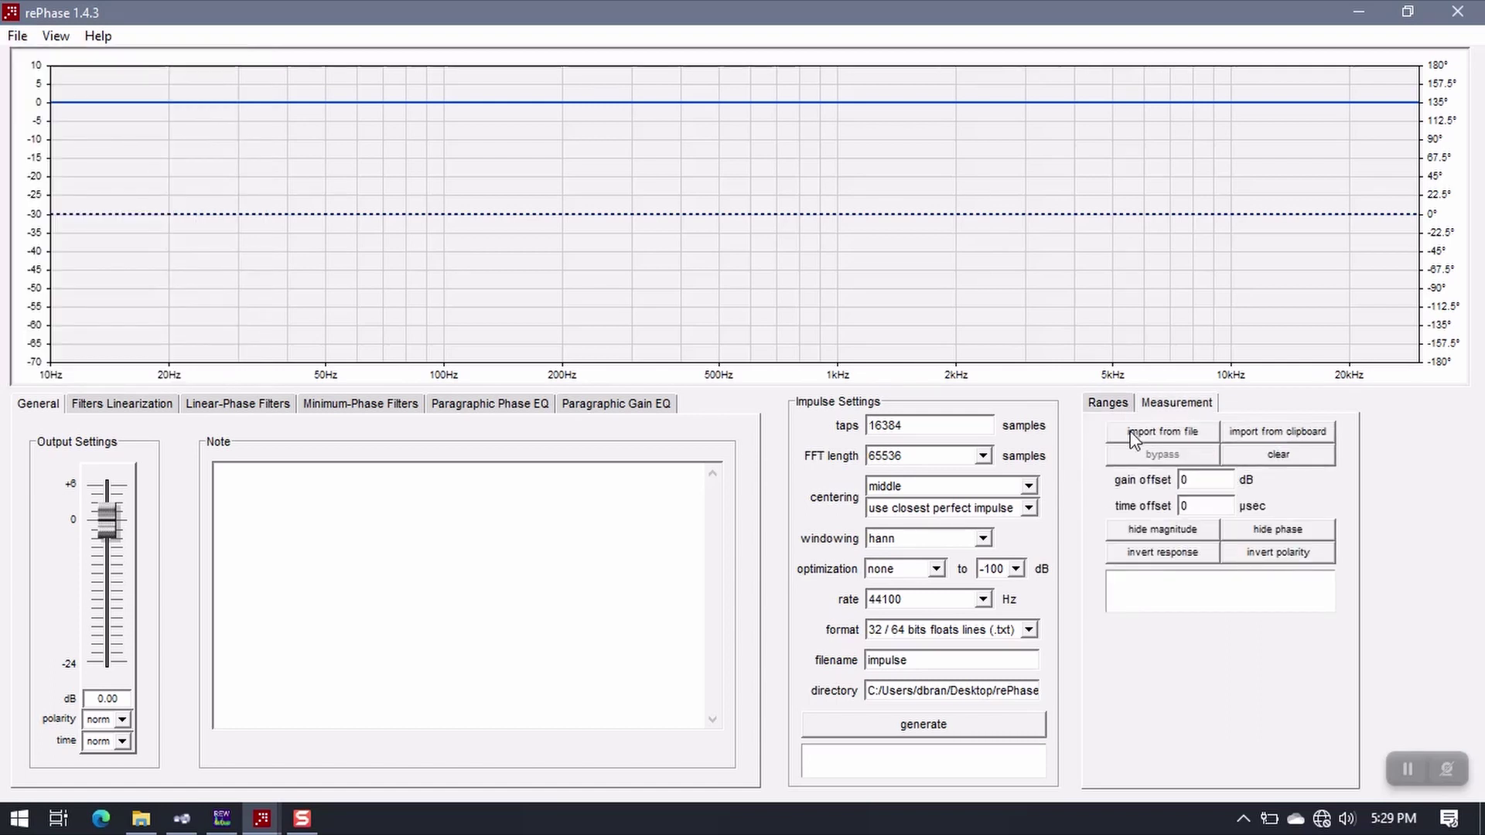
{"action": "left_click", "coordinate": [1167, 432]}
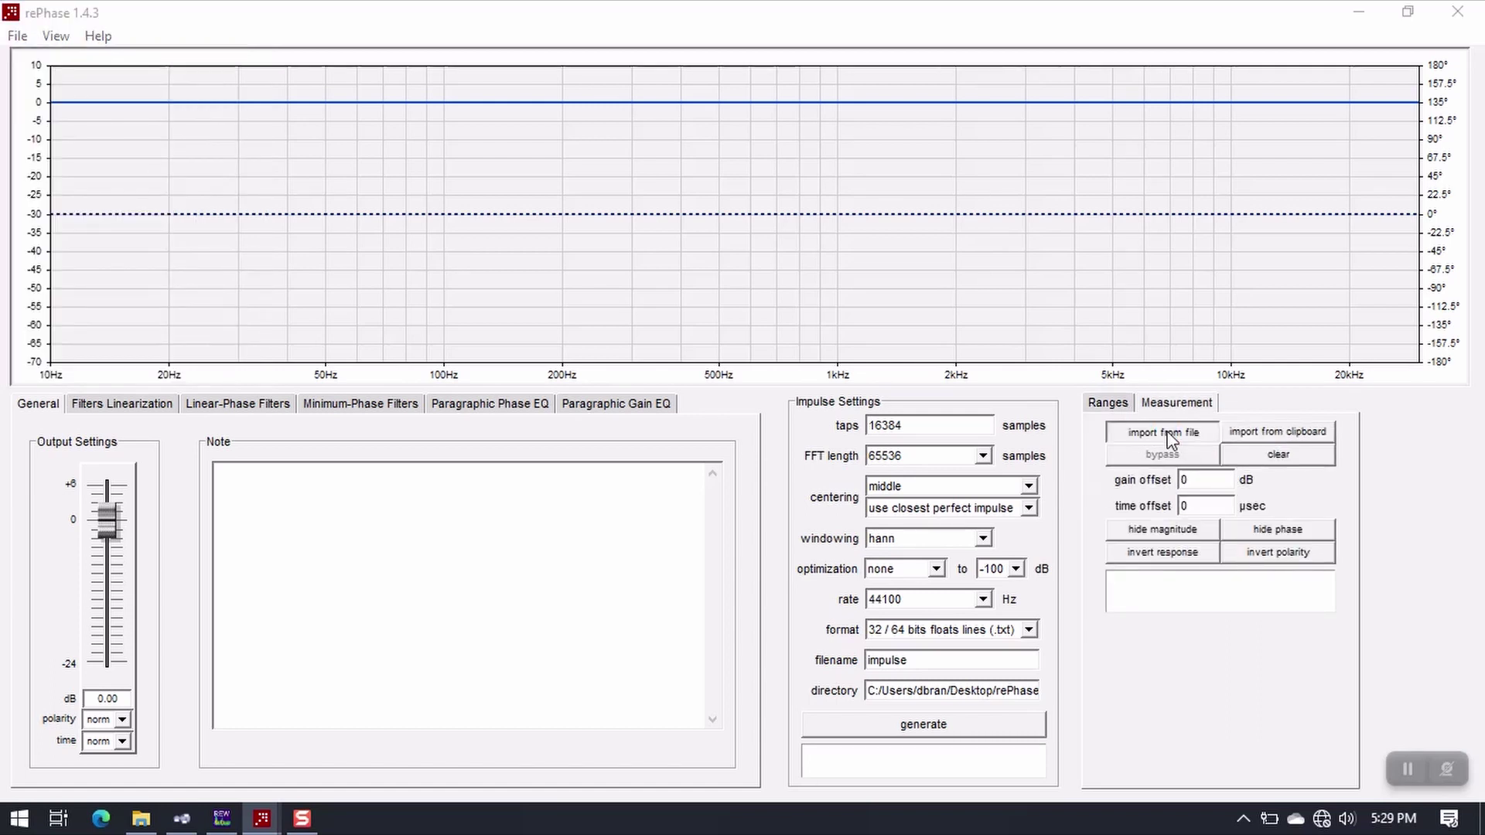
{"action": "left_click", "coordinate": [1168, 433]}
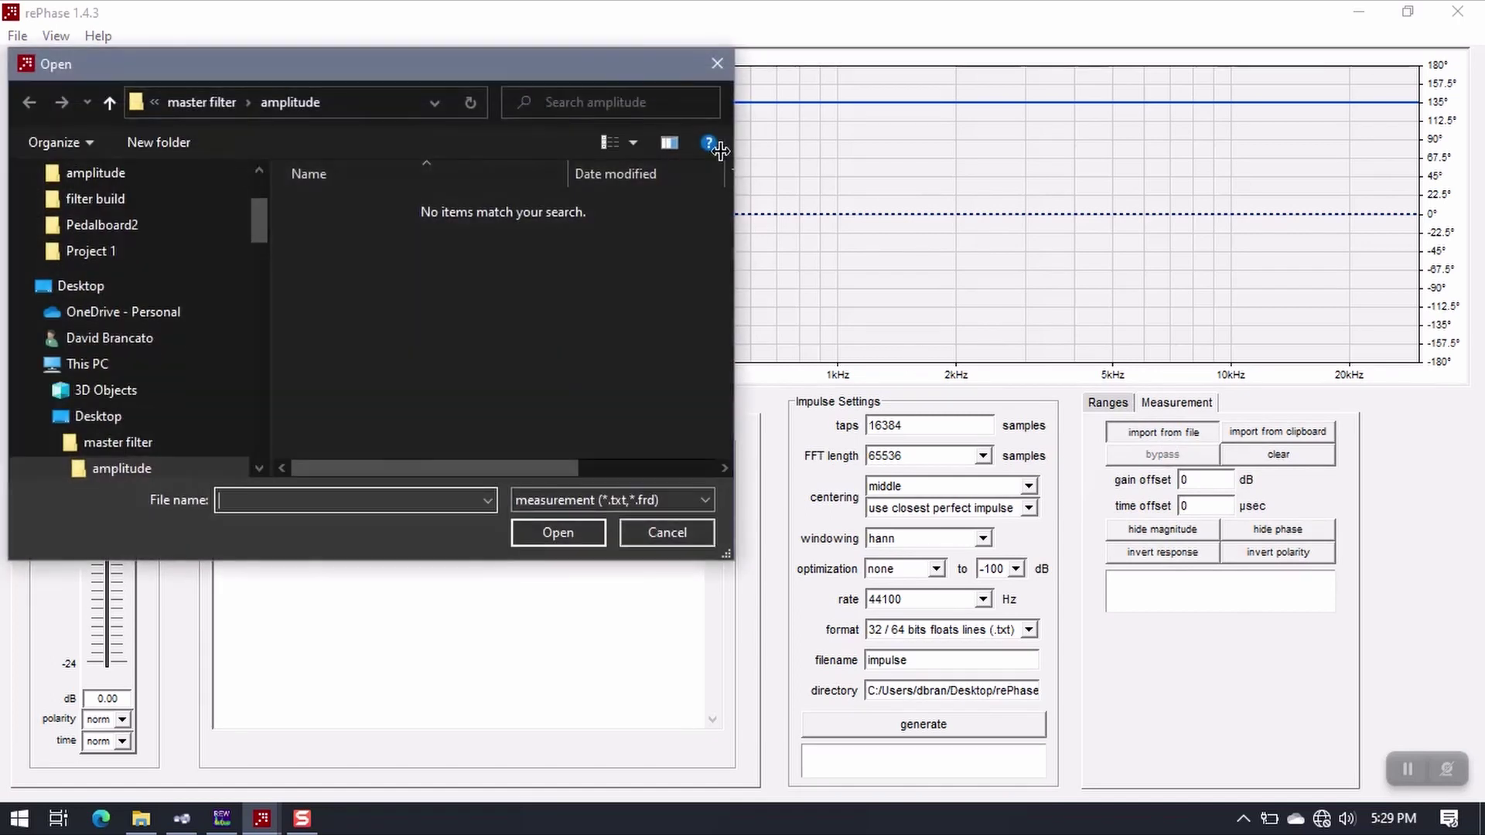
Open ExcessPhase-MP_Left.txt from E:\Room EQ Wizard\Tutorial 3\Excess Phase.
{"action": "left_click_drag", "start_coordinate": [607, 68], "coordinate": [914, 134]}
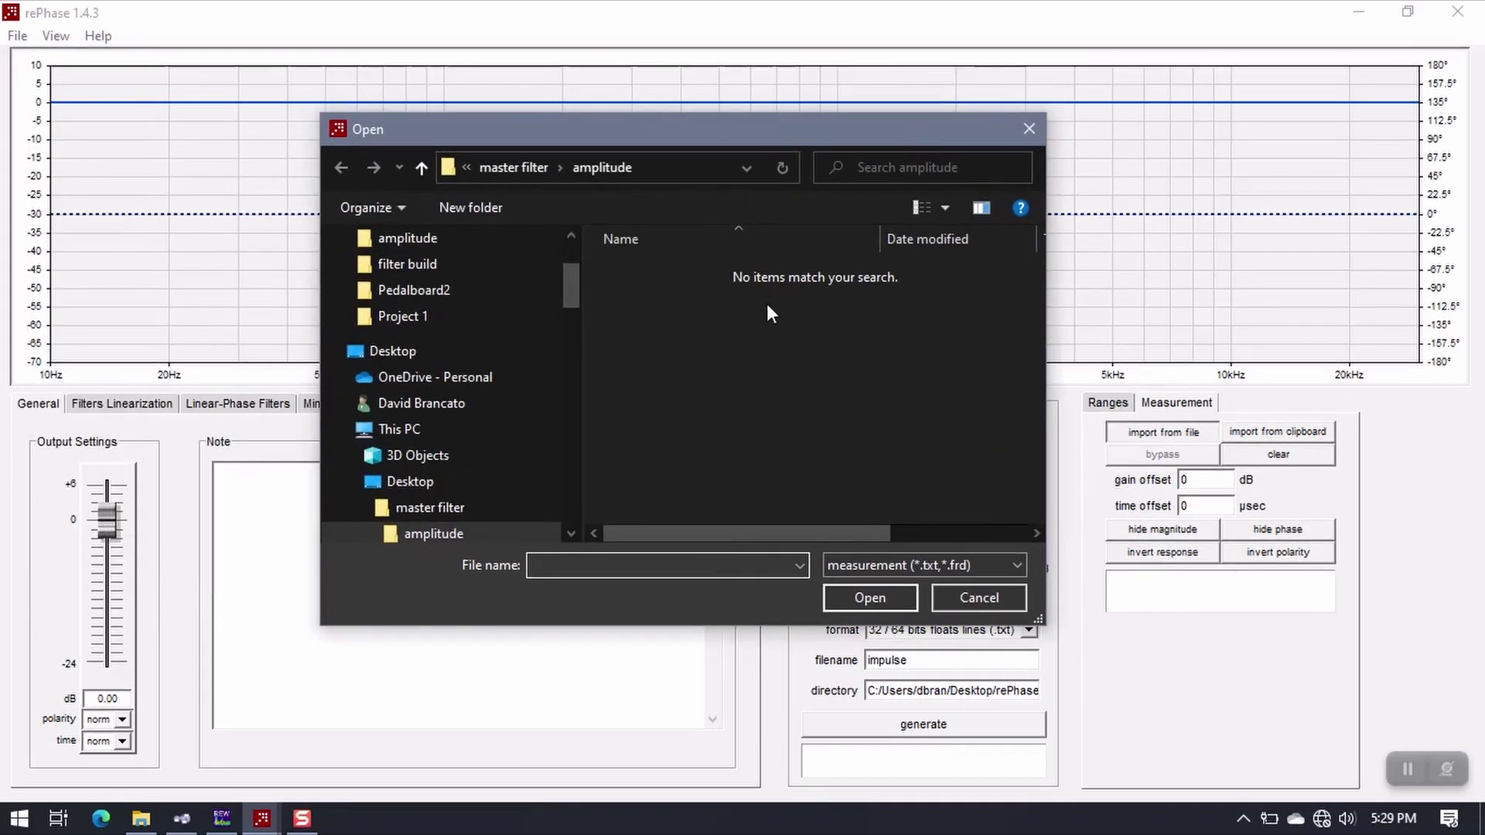
{"action": "scroll", "coordinate": [449, 399], "scroll_direction": "up", "scroll_amount": 2}
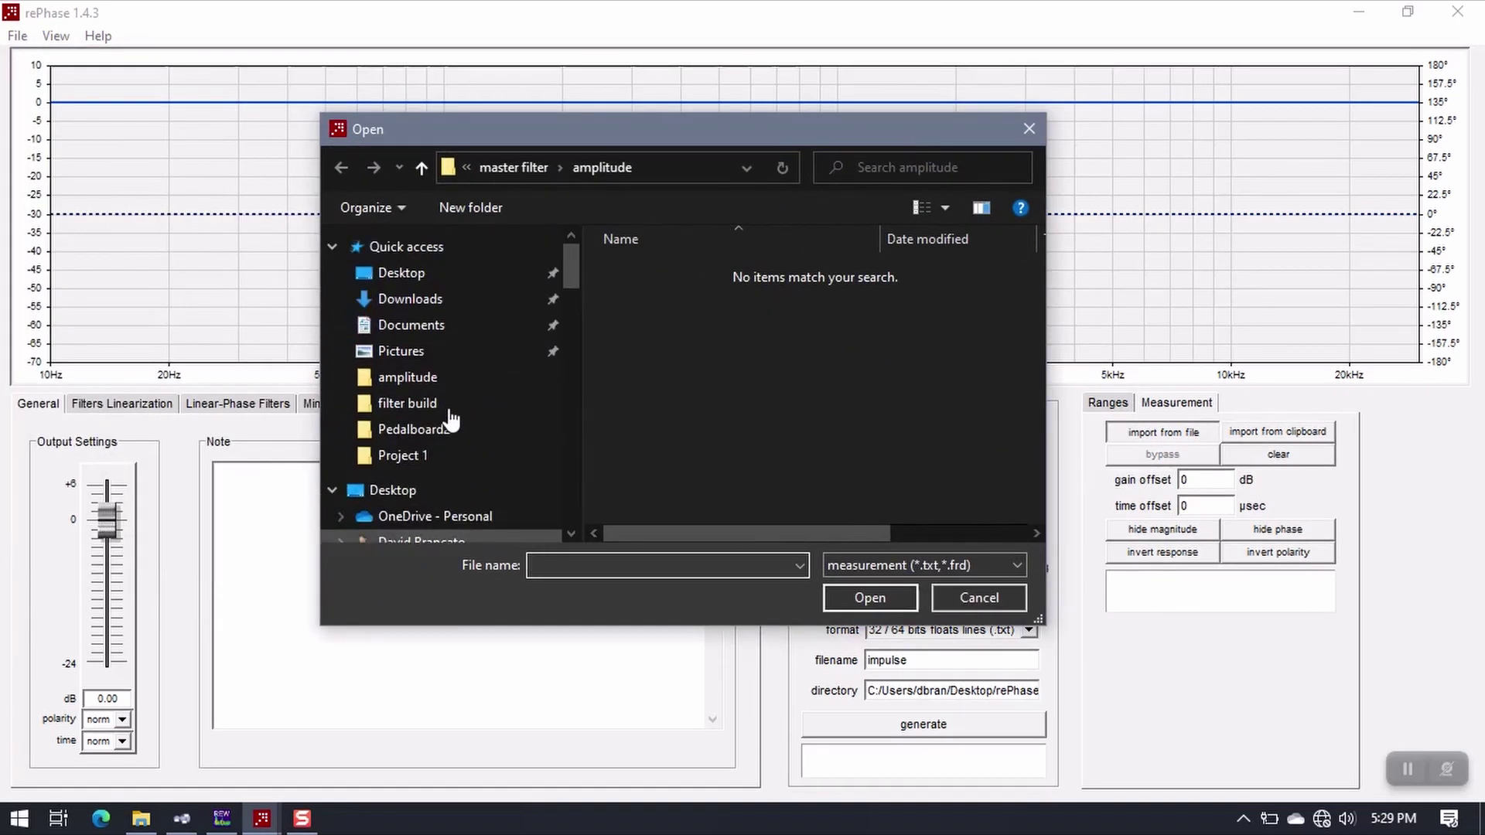
{"action": "scroll", "coordinate": [448, 421], "scroll_direction": "down", "scroll_amount": 8}
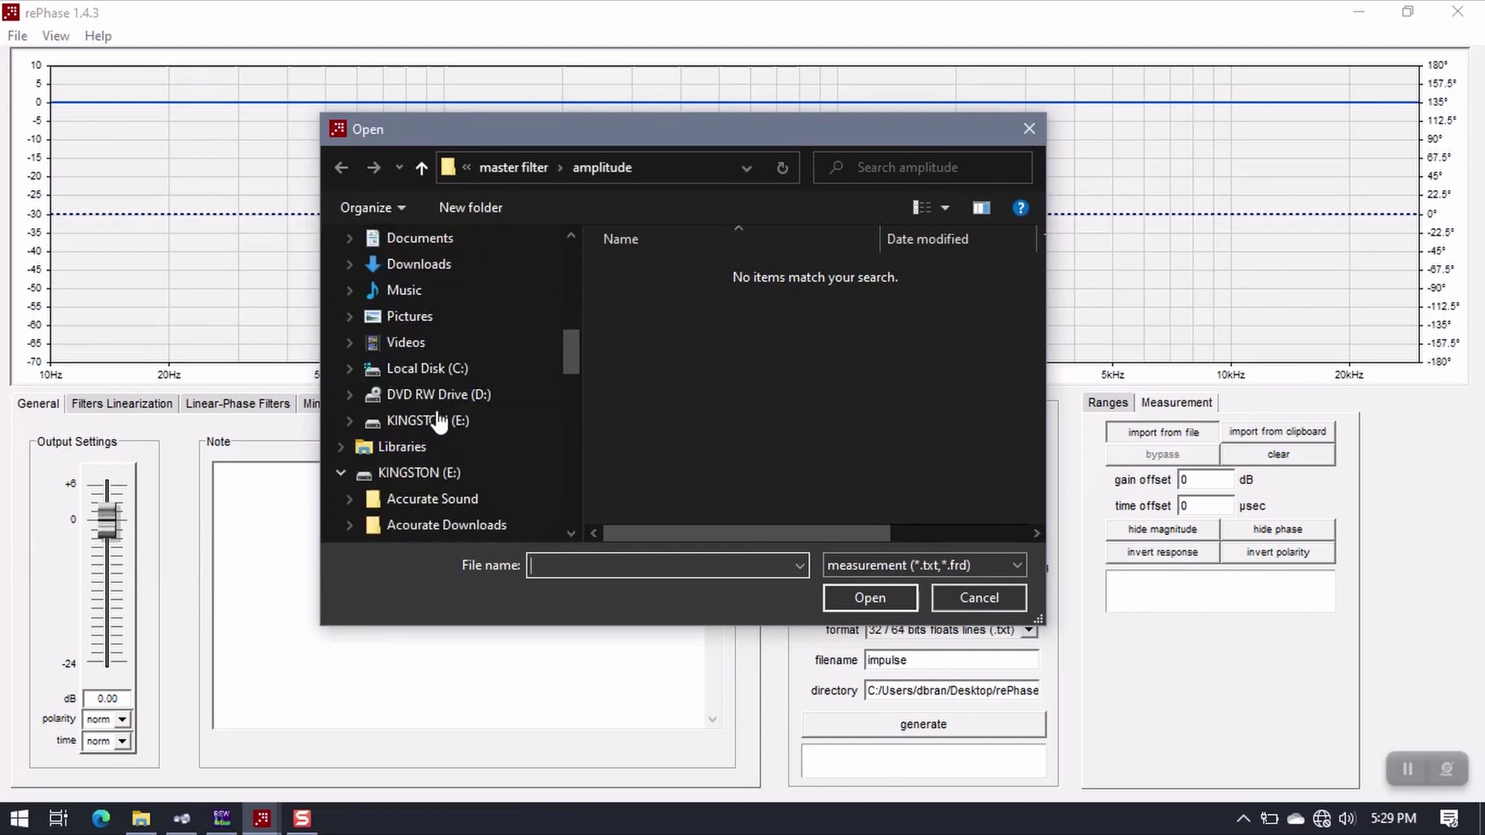
{"action": "left_click", "coordinate": [437, 421]}
{"action": "double_click", "coordinate": [647, 389]}
{"action": "double_click", "coordinate": [647, 388]}
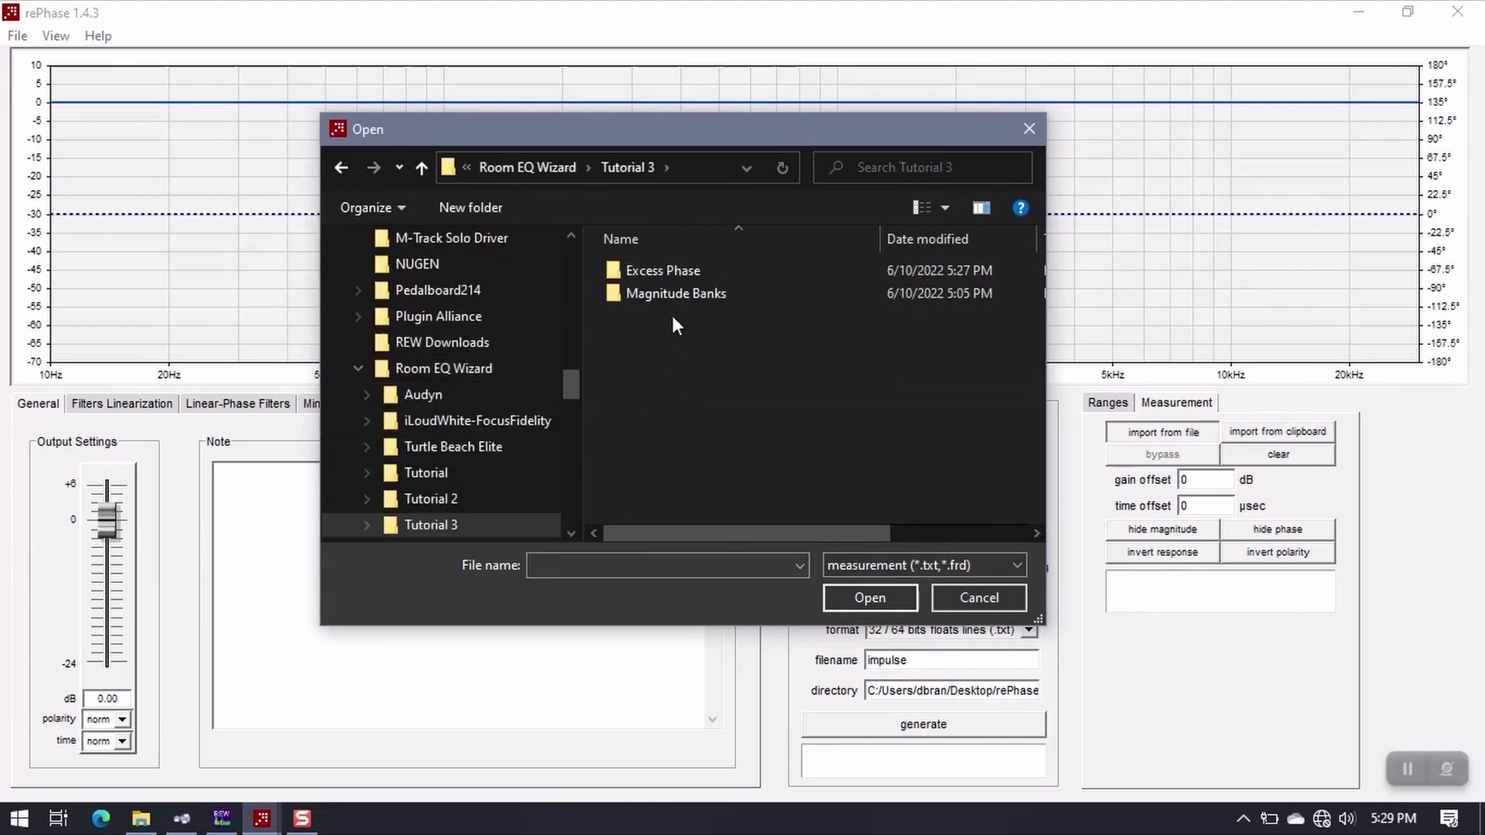
{"action": "double_click", "coordinate": [653, 270]}
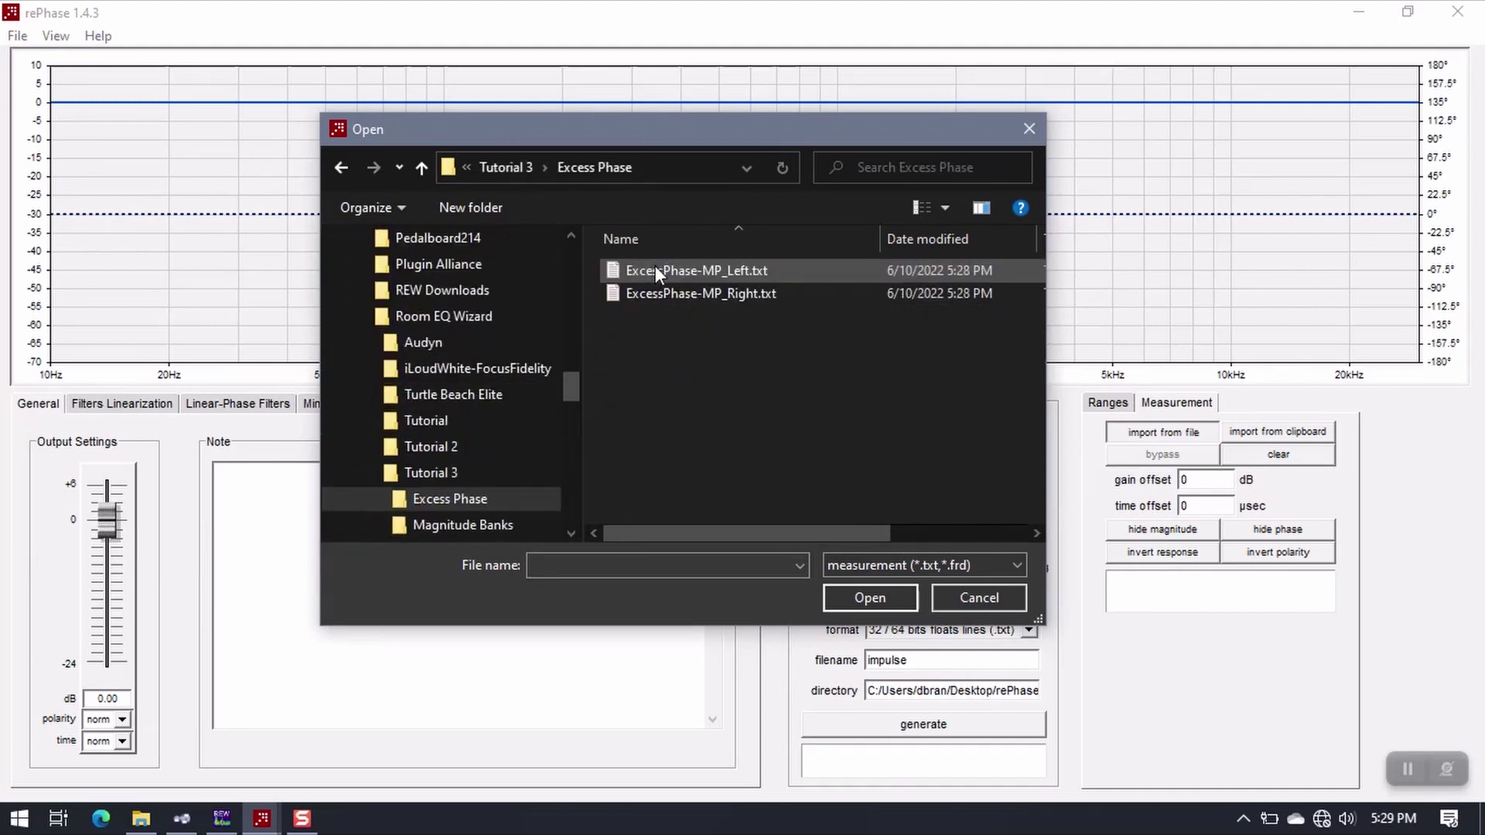
{"action": "left_click", "coordinate": [681, 272]}
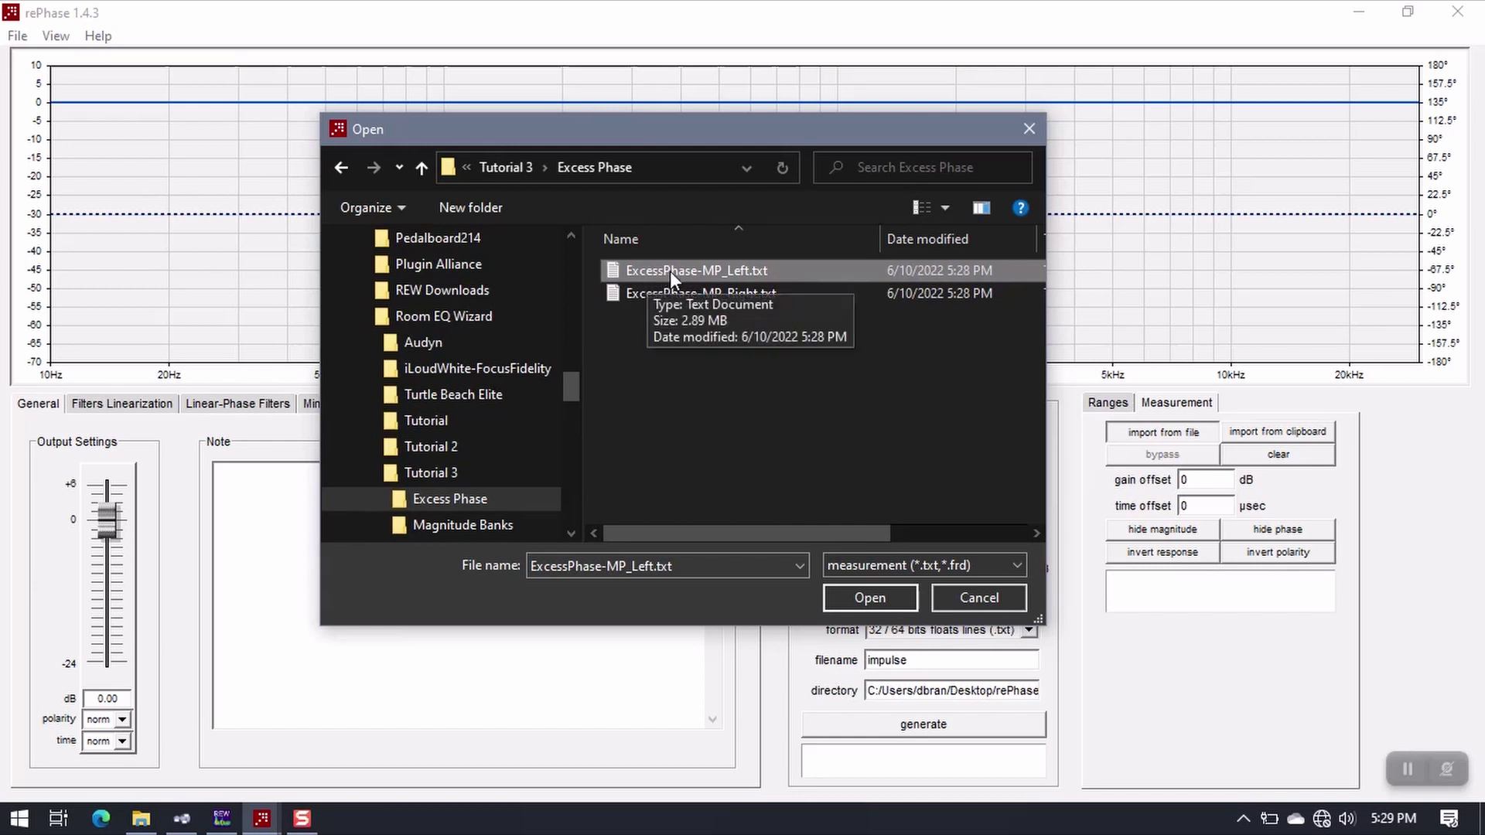
{"action": "left_click", "coordinate": [874, 598]}
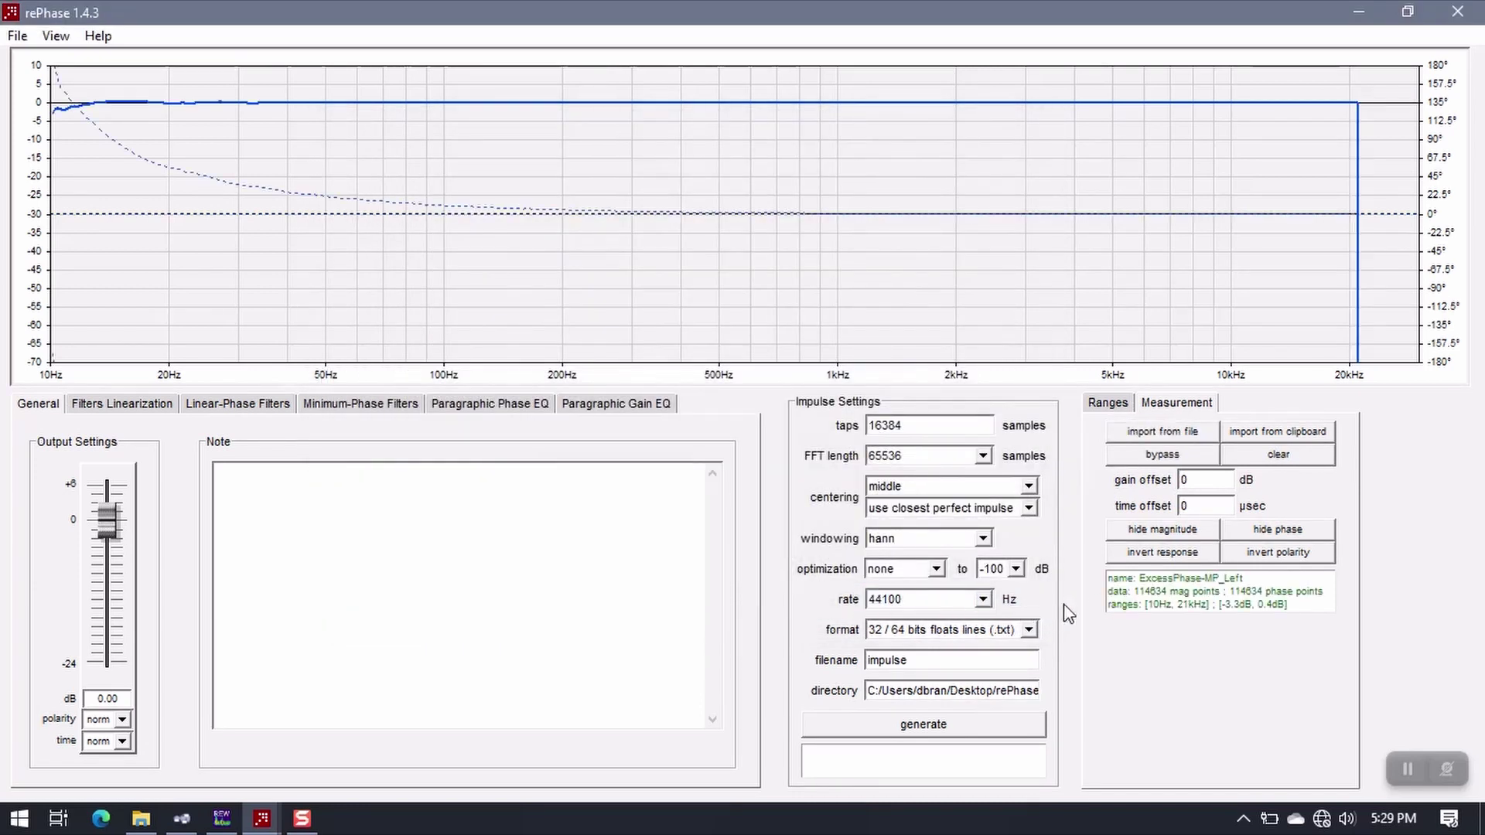
Limit the graph's frequency range to 20Hz–20kHz.
{"action": "left_click", "coordinate": [1116, 404]}
{"action": "left_click", "coordinate": [1227, 467]}
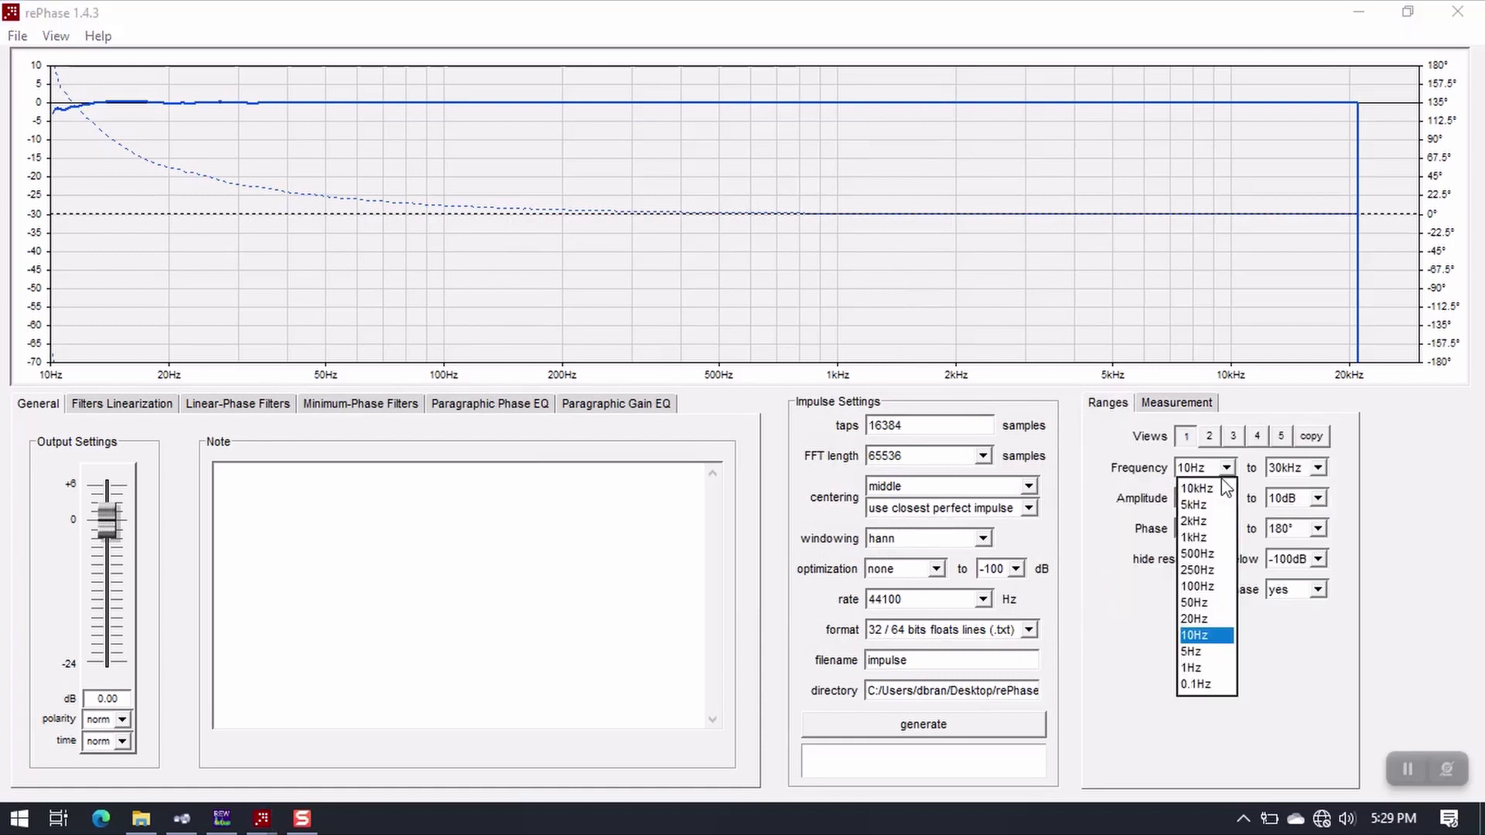
{"action": "left_click", "coordinate": [1194, 619]}
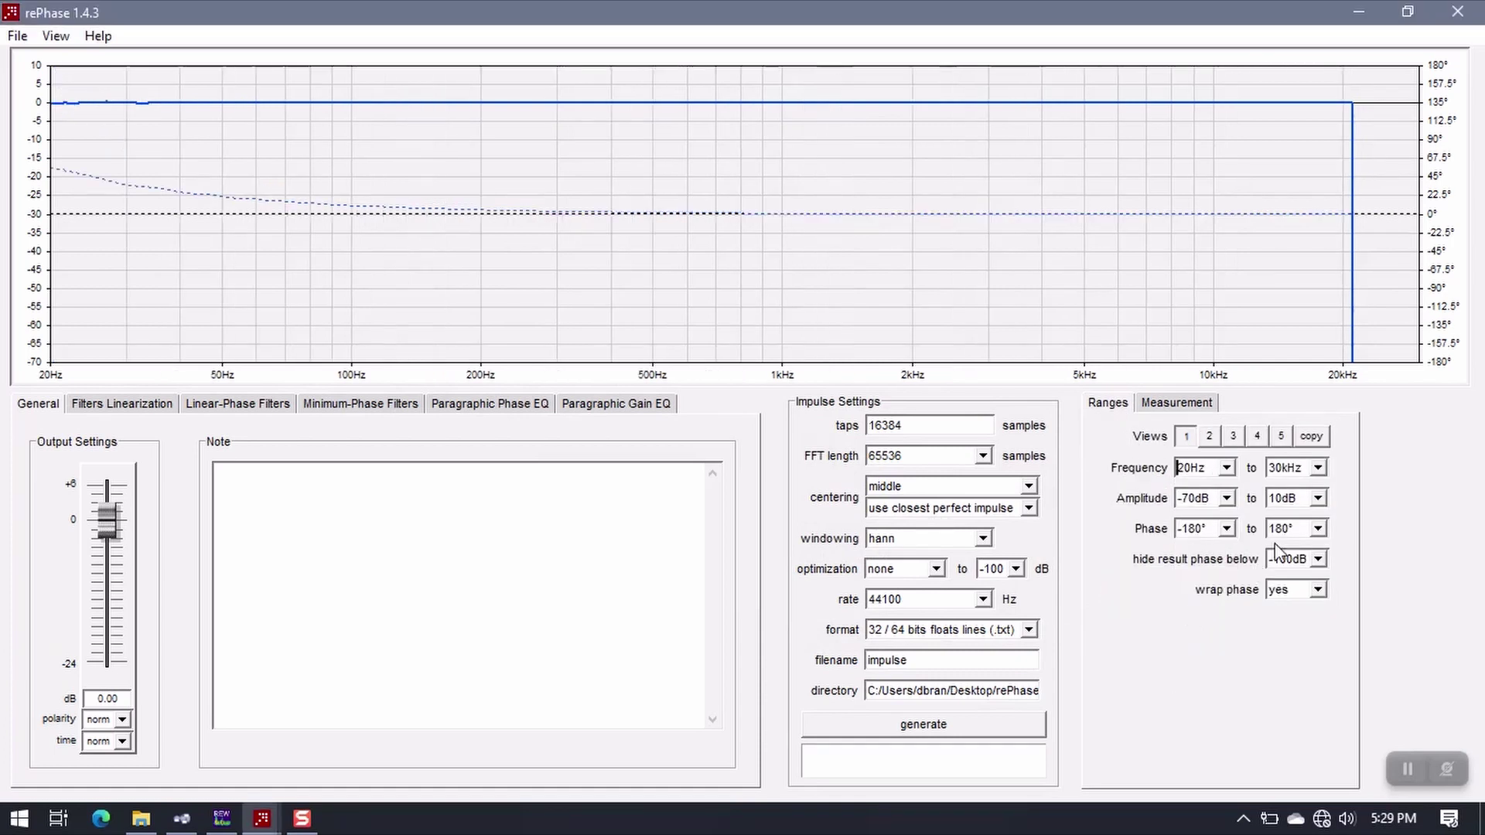
{"action": "left_click", "coordinate": [1317, 467]}
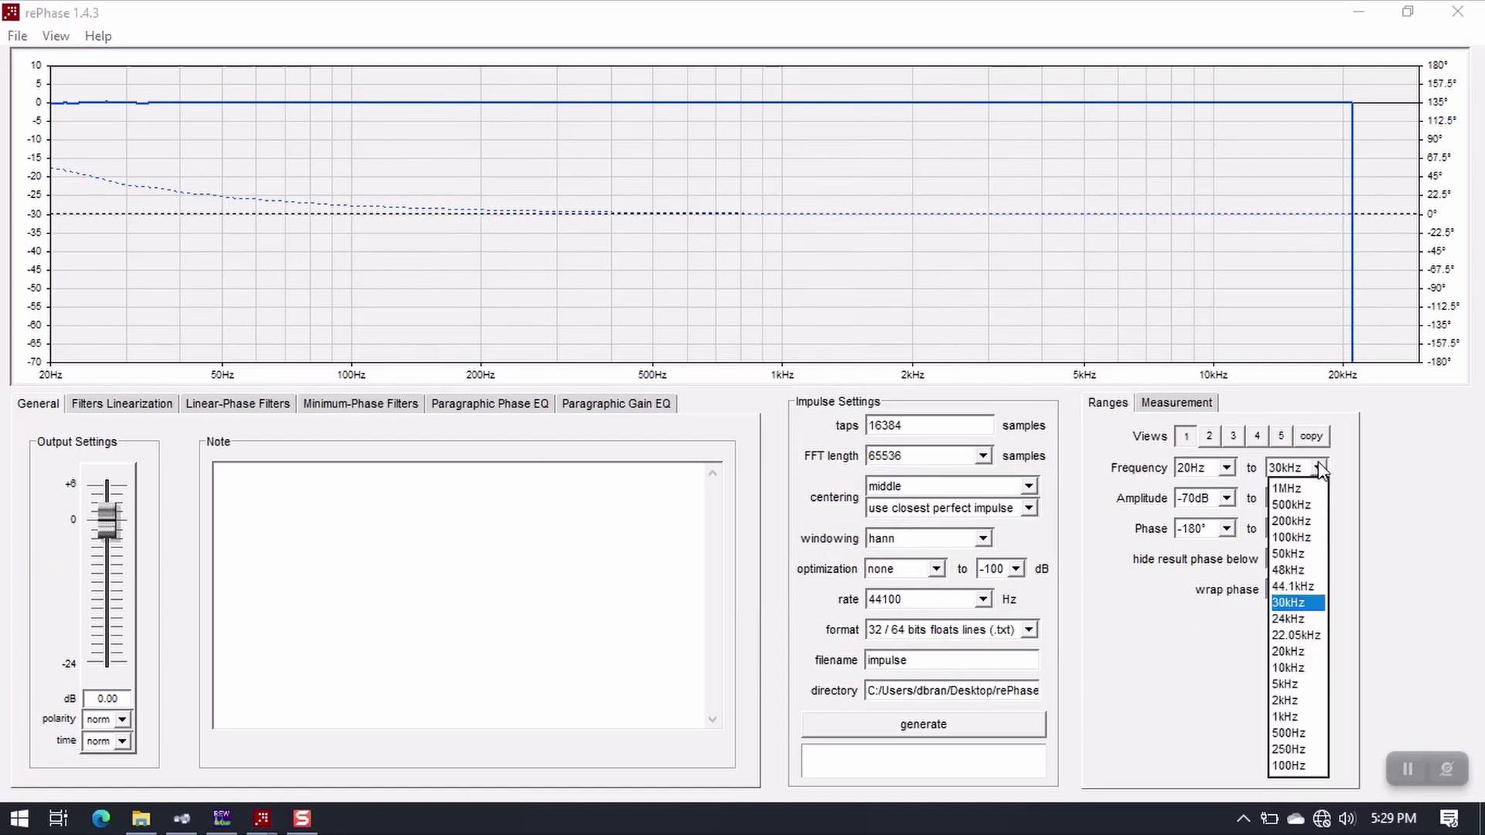
{"action": "left_click", "coordinate": [1290, 653]}
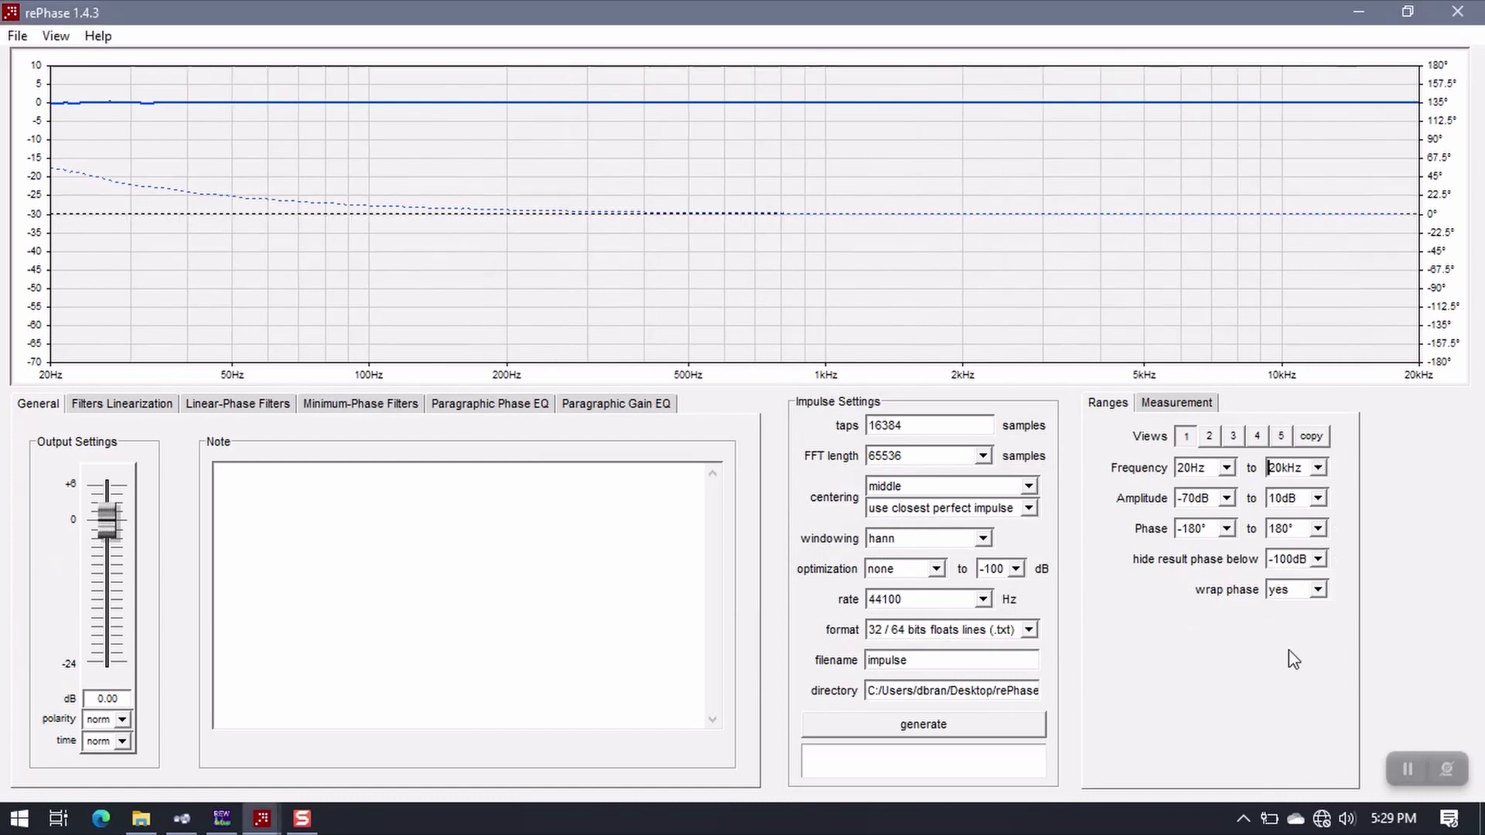
{"action": "left_click", "coordinate": [1176, 403]}
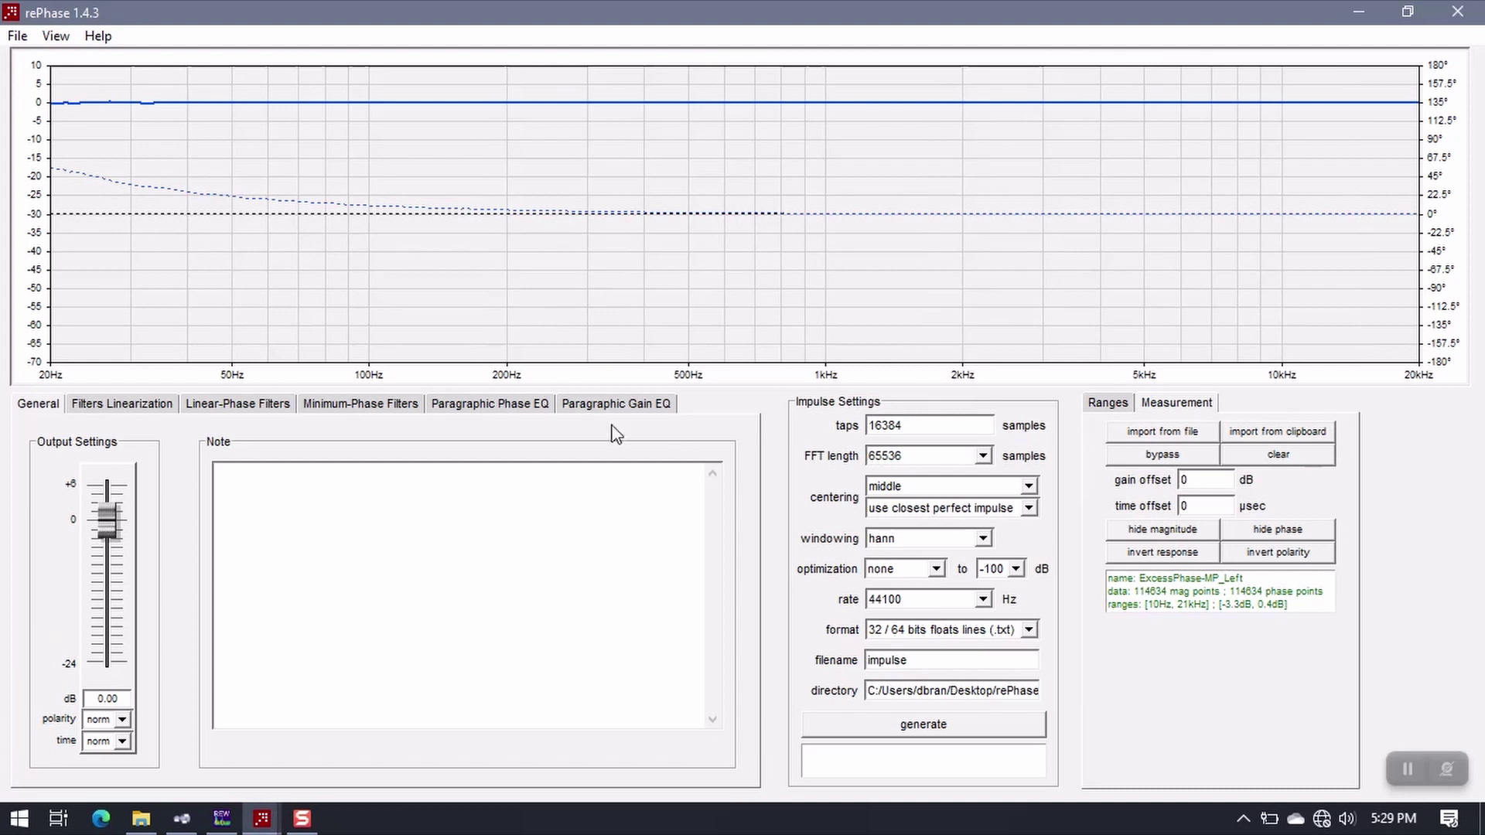
Set the impulse to 65536 taps, blackman-harris windowing, 96000 rate and 64 bits IEEE mono WAV.
{"action": "left_click_drag", "start_coordinate": [920, 425], "coordinate": [870, 429]}
{"action": "type", "text": "65536"}
{"action": "left_click", "coordinate": [983, 538]}
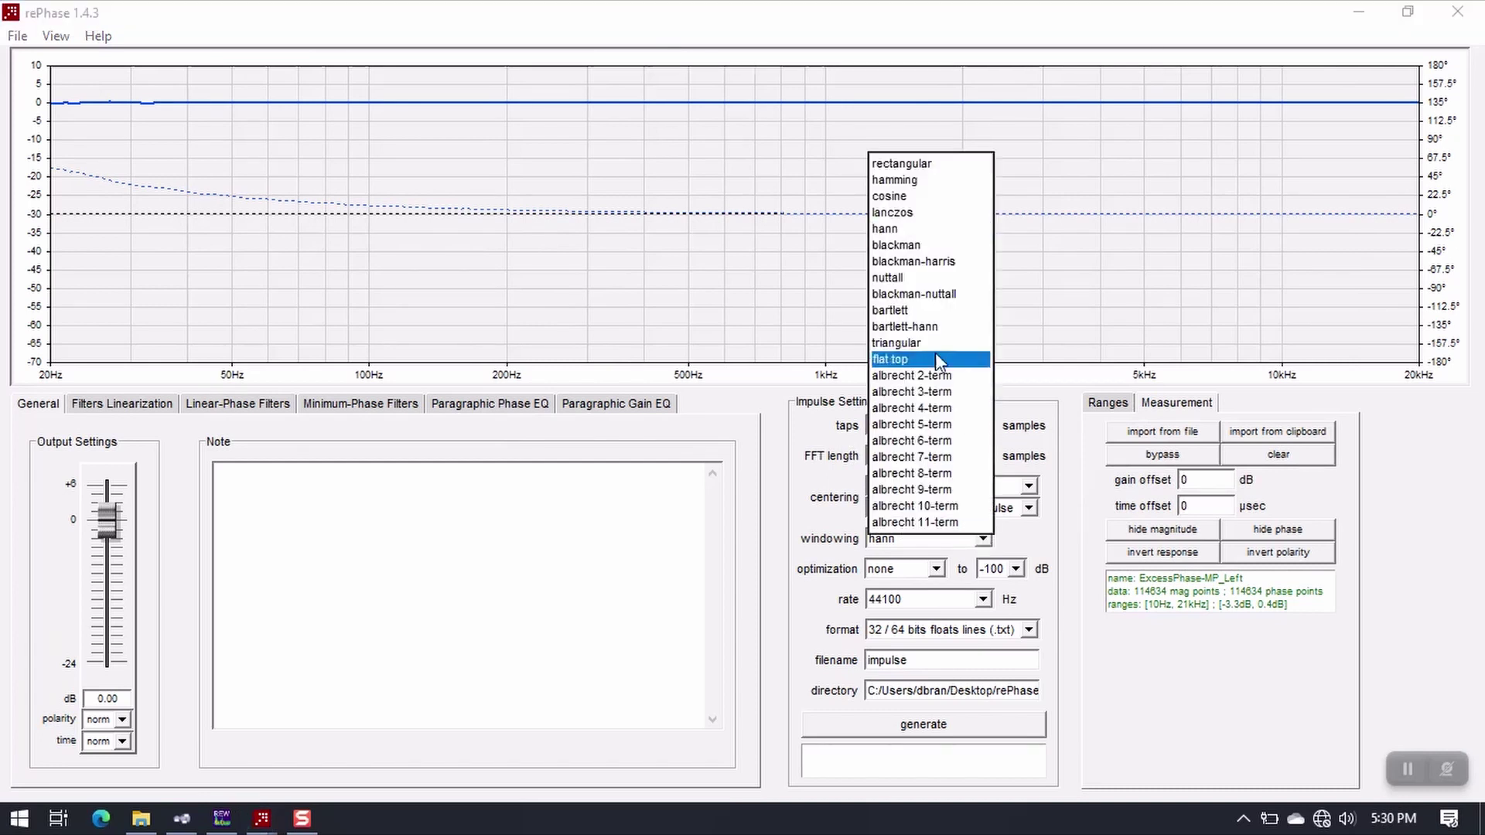
{"action": "left_click", "coordinate": [913, 261]}
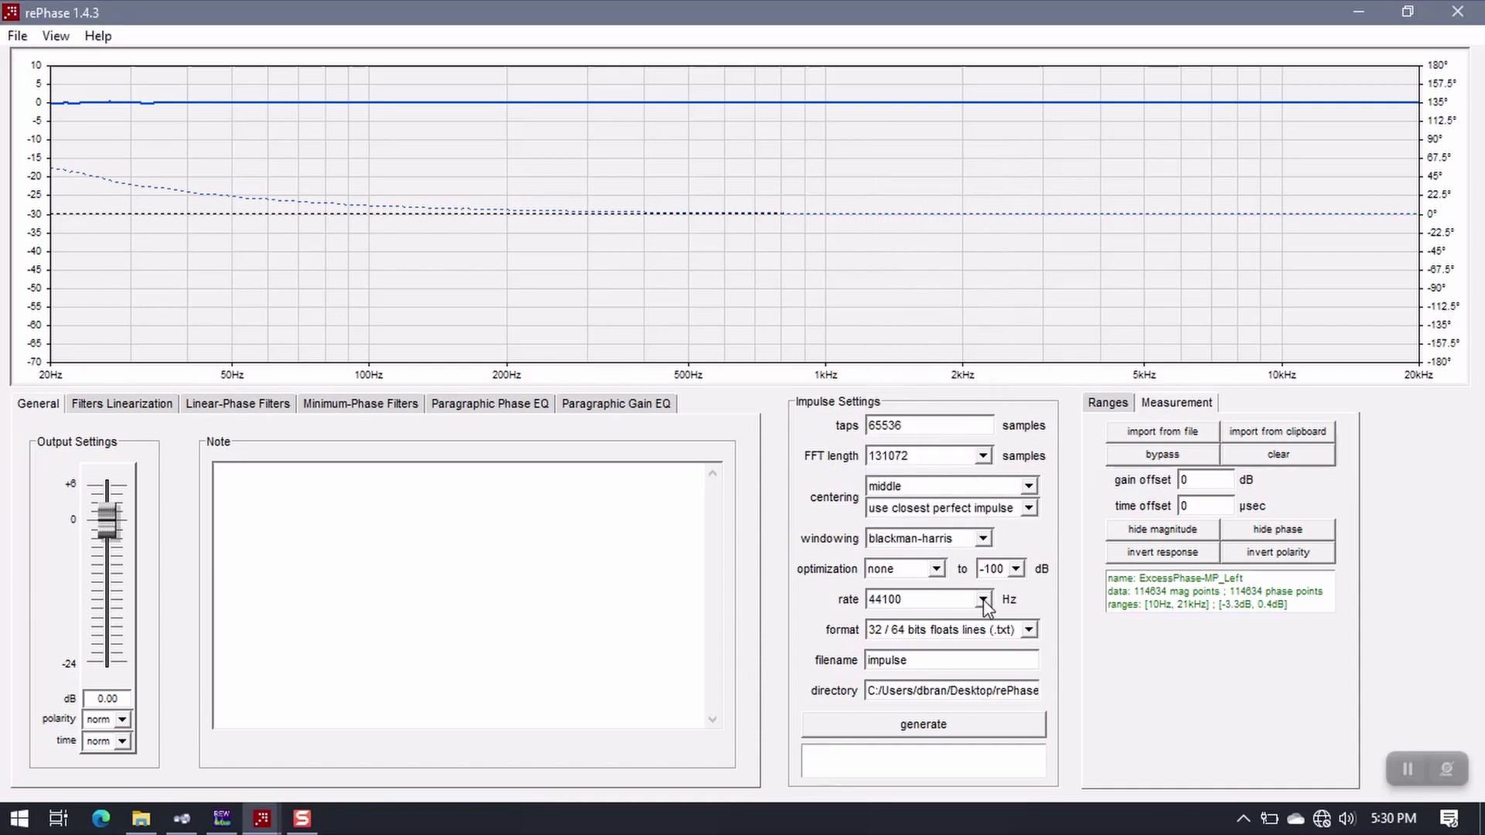
{"action": "left_click", "coordinate": [983, 600]}
{"action": "left_click", "coordinate": [960, 637]}
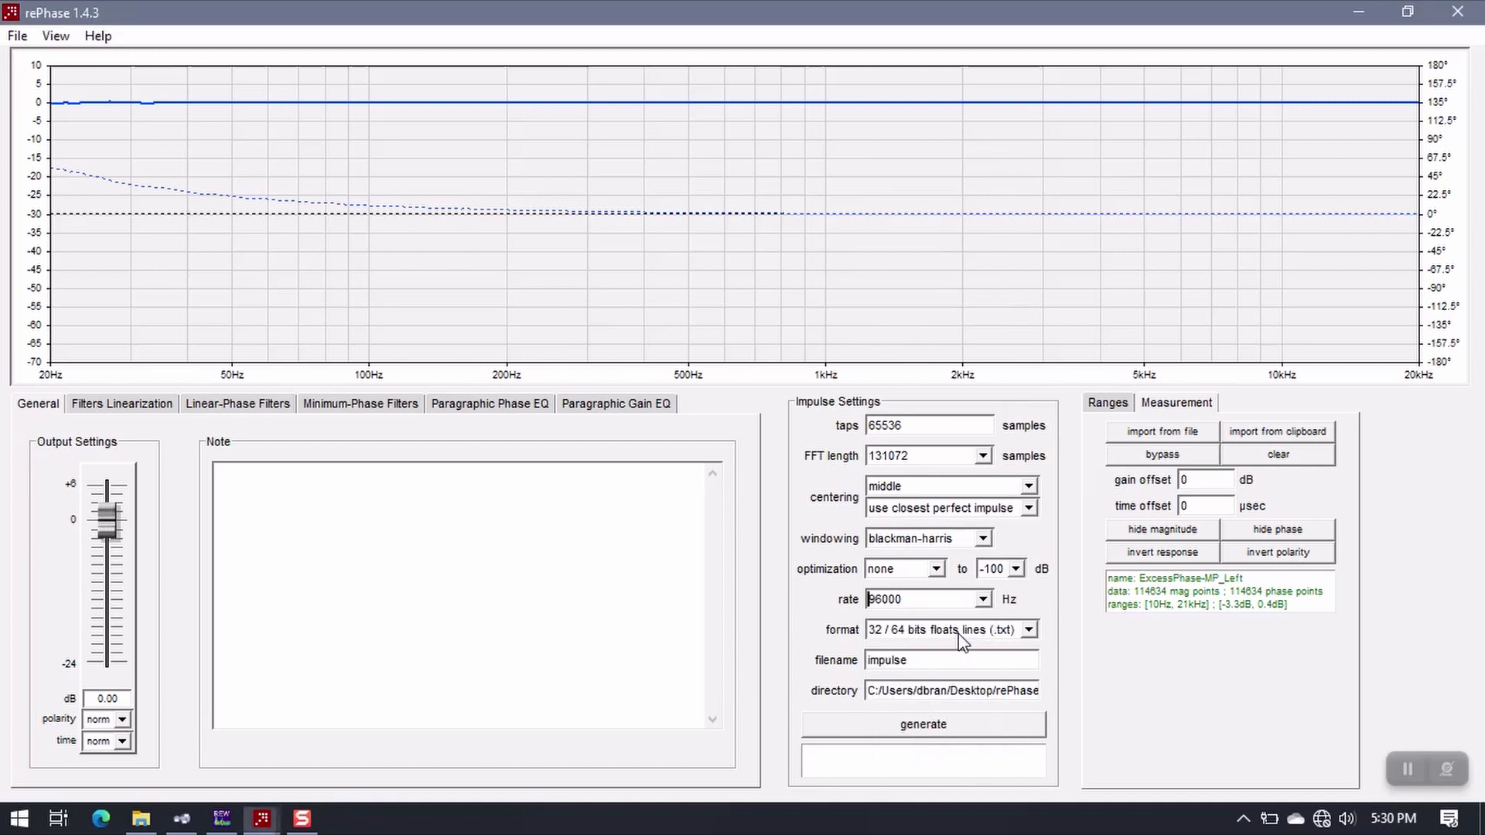
{"action": "left_click", "coordinate": [1029, 629]}
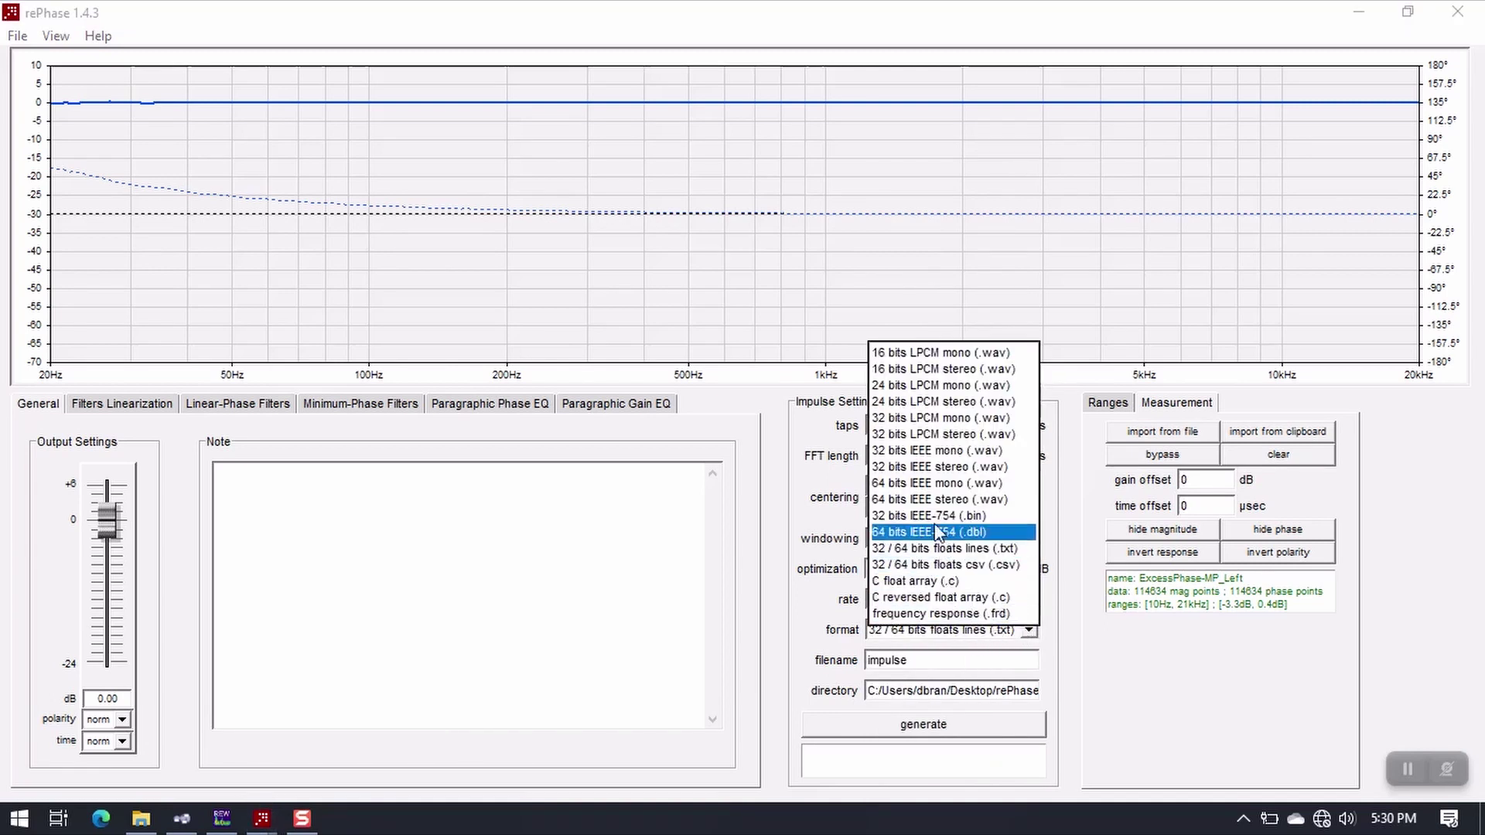
{"action": "left_click", "coordinate": [960, 485]}
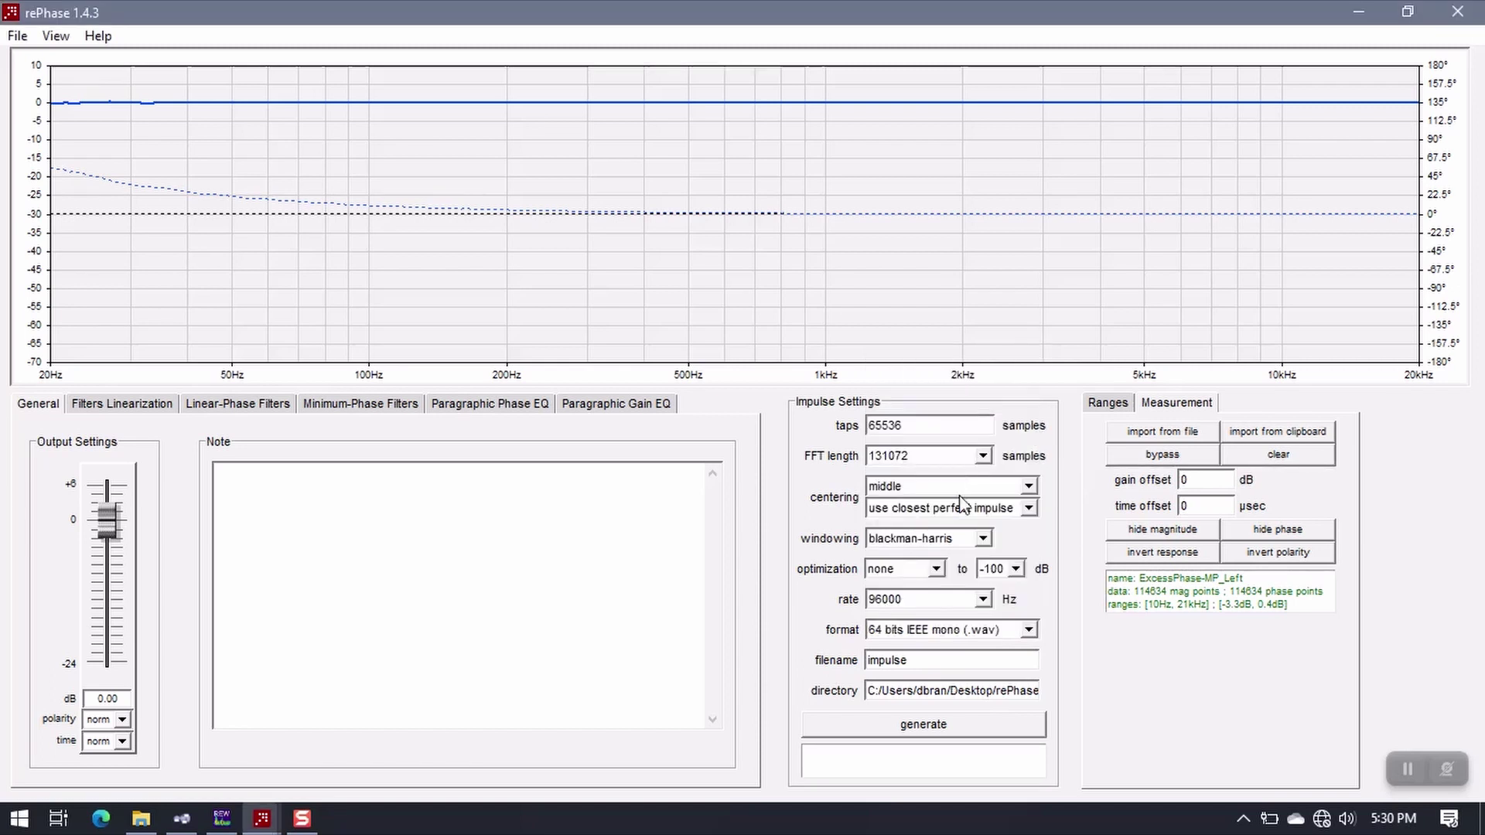
Replace the default filename 'impulse' with Tutorial-Cor96kHz_LEFT.
{"action": "left_click", "coordinate": [919, 660]}
{"action": "left_click_drag", "start_coordinate": [934, 660], "coordinate": [860, 657]}
{"action": "type", "text": "Tutorial-Cor"}
{"action": "type", "text": "96kH"}
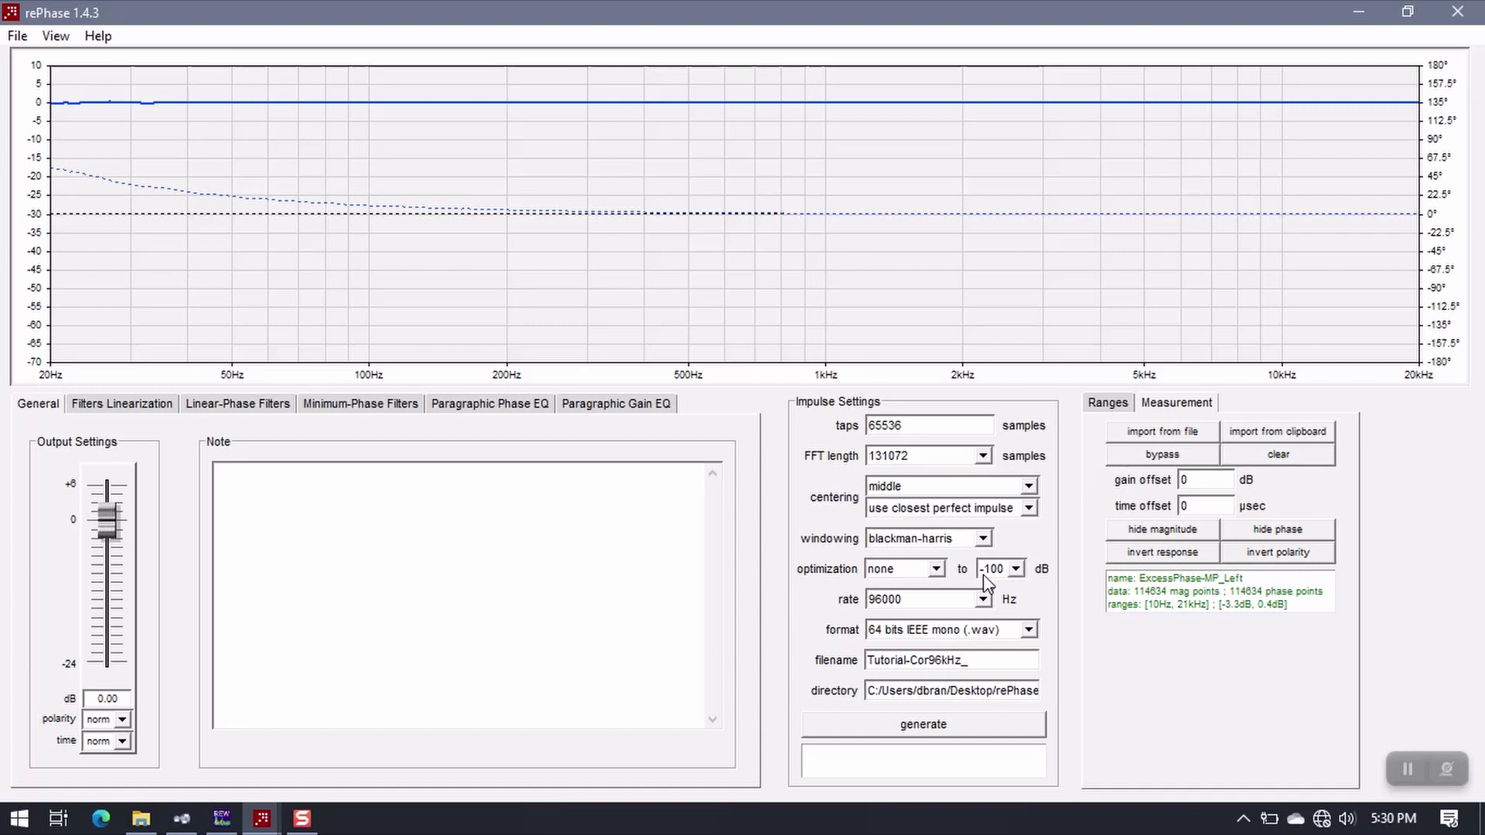
{"action": "type", "text": "z_LEFT"}
Set the output directory to E:/Room EQ Wizard/Tutorial 3 and show the Paragraphic Gain EQ bank.
{"action": "left_click", "coordinate": [929, 687]}
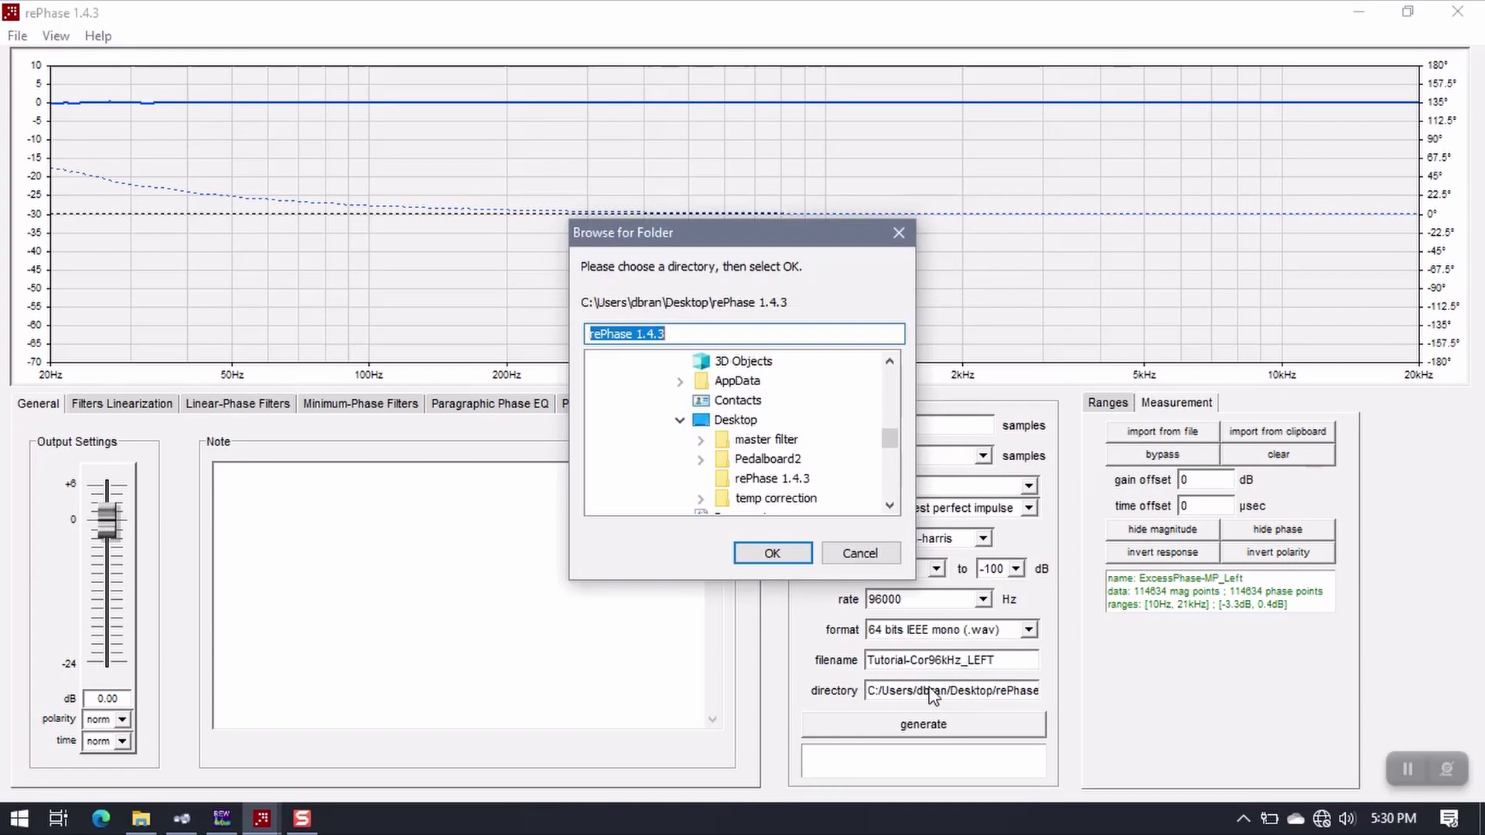
{"action": "left_click", "coordinate": [680, 421]}
{"action": "scroll", "coordinate": [721, 455], "scroll_direction": "up", "scroll_amount": 2}
{"action": "scroll", "coordinate": [721, 455], "scroll_direction": "up", "scroll_amount": 10}
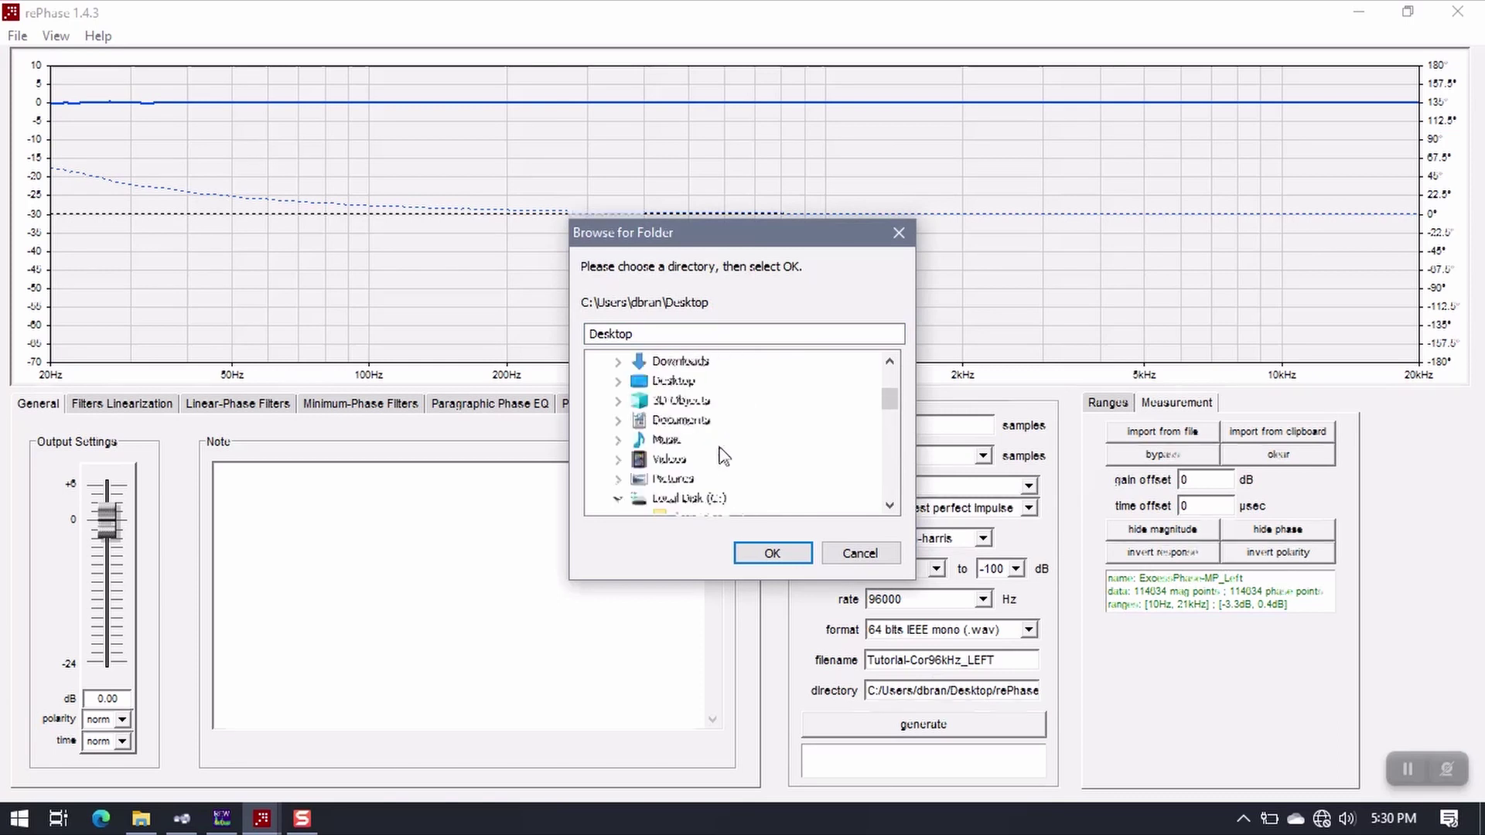
{"action": "scroll", "coordinate": [657, 461], "scroll_direction": "down", "scroll_amount": 10}
{"action": "scroll", "coordinate": [684, 459], "scroll_direction": "up", "scroll_amount": 1}
{"action": "scroll", "coordinate": [680, 441], "scroll_direction": "down", "scroll_amount": 2}
{"action": "left_click", "coordinate": [626, 382]}
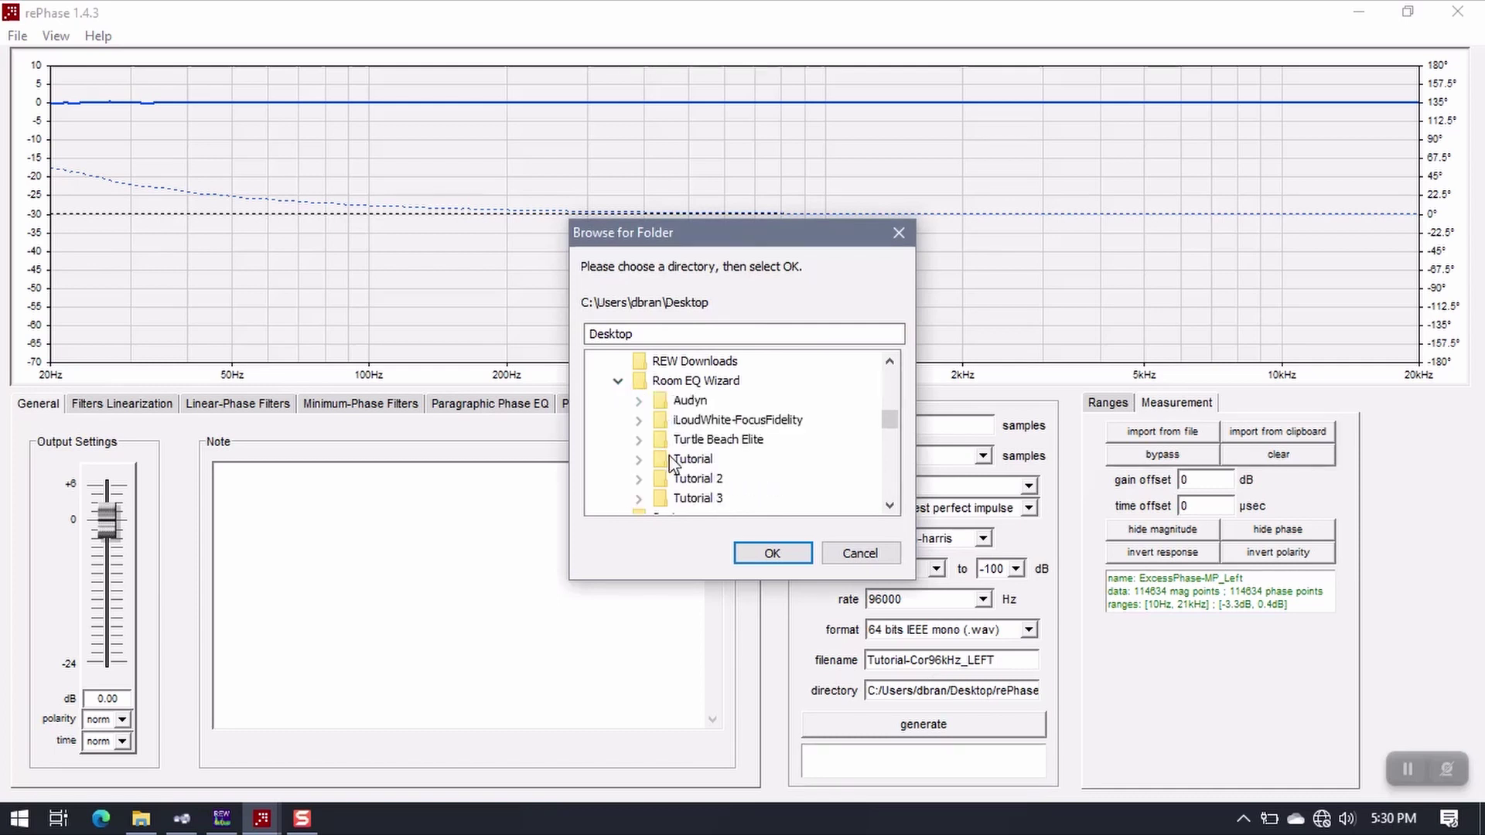
{"action": "left_click", "coordinate": [640, 499]}
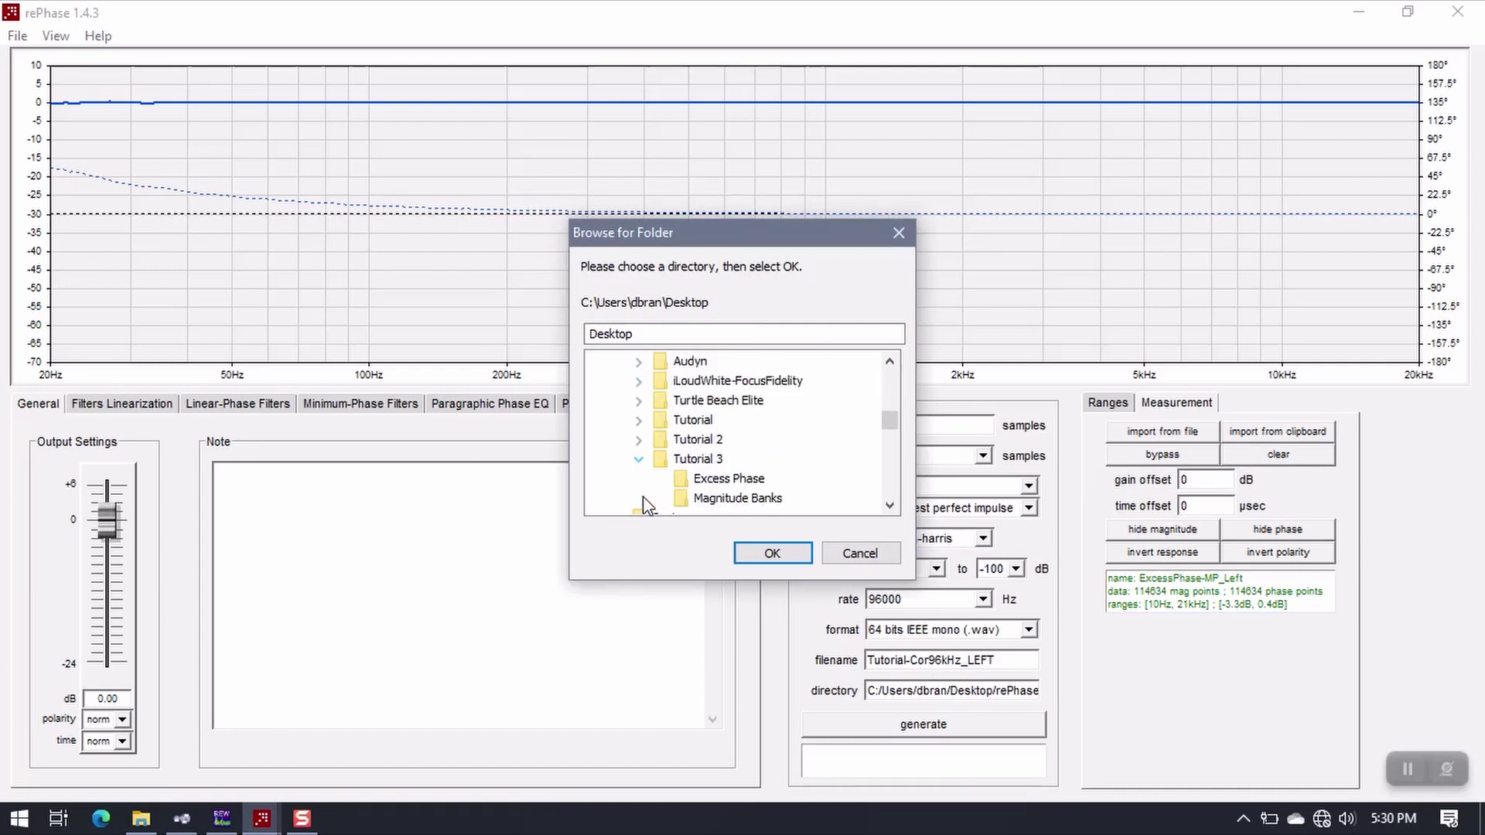
{"action": "left_click", "coordinate": [698, 460]}
{"action": "left_click", "coordinate": [770, 554]}
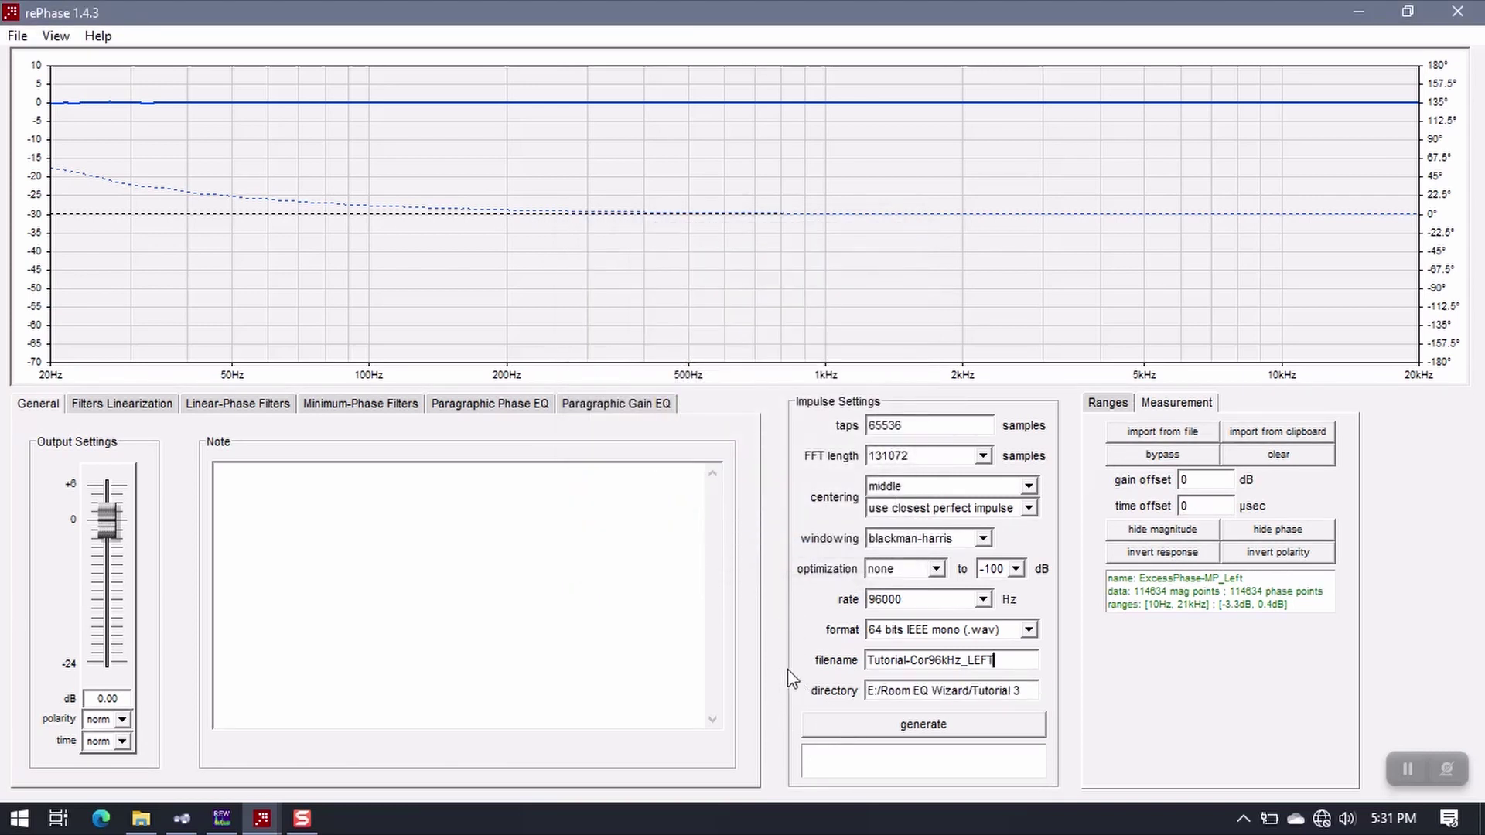
{"action": "left_click", "coordinate": [579, 410]}
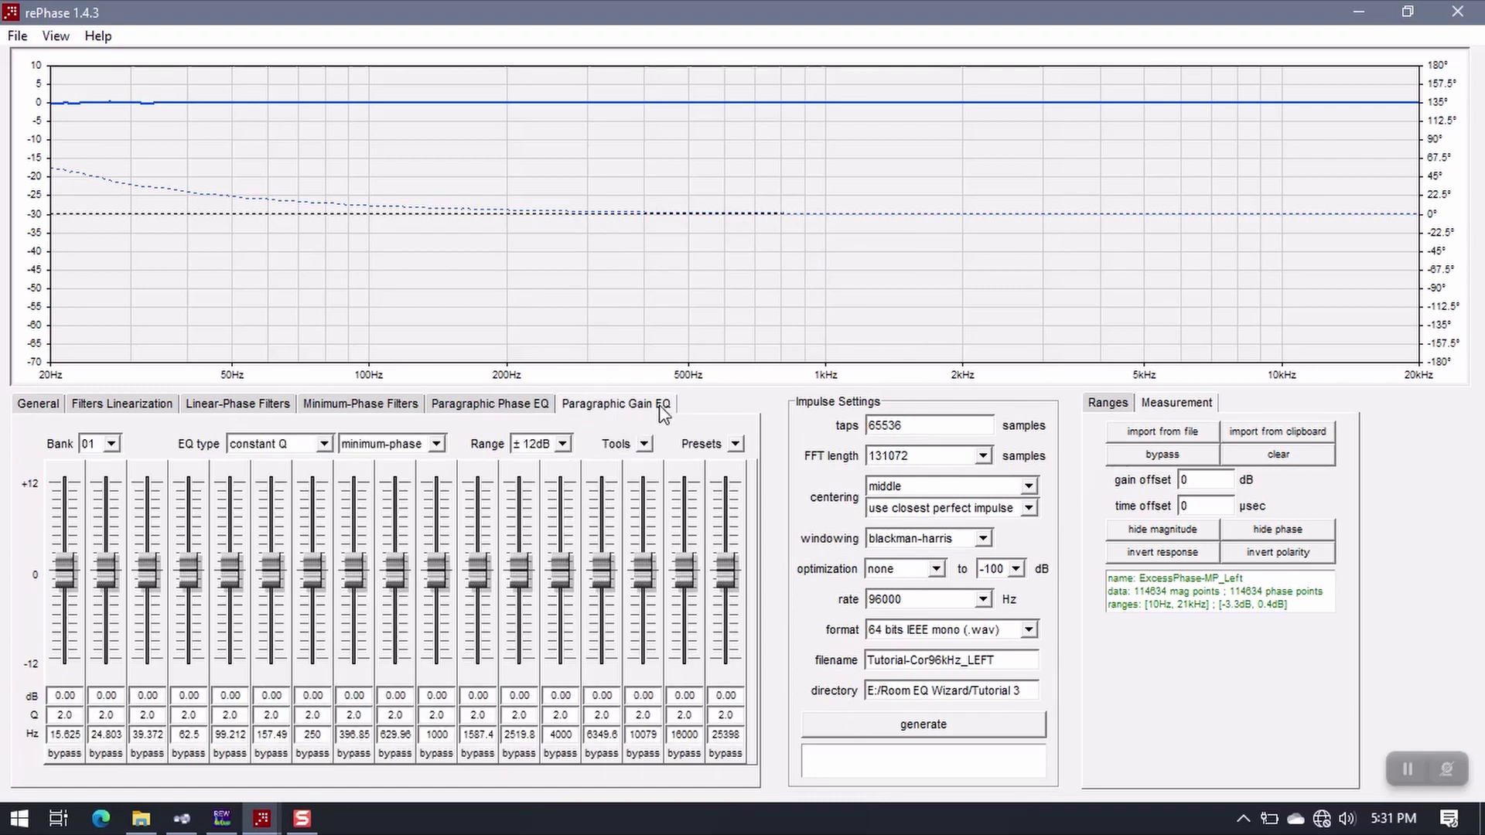
Import REW settings Magnitude Banks/MagnitudeLeft_Bank01.xml into bank 01, then sort bands by ascending frequency.
{"action": "left_click", "coordinate": [645, 446]}
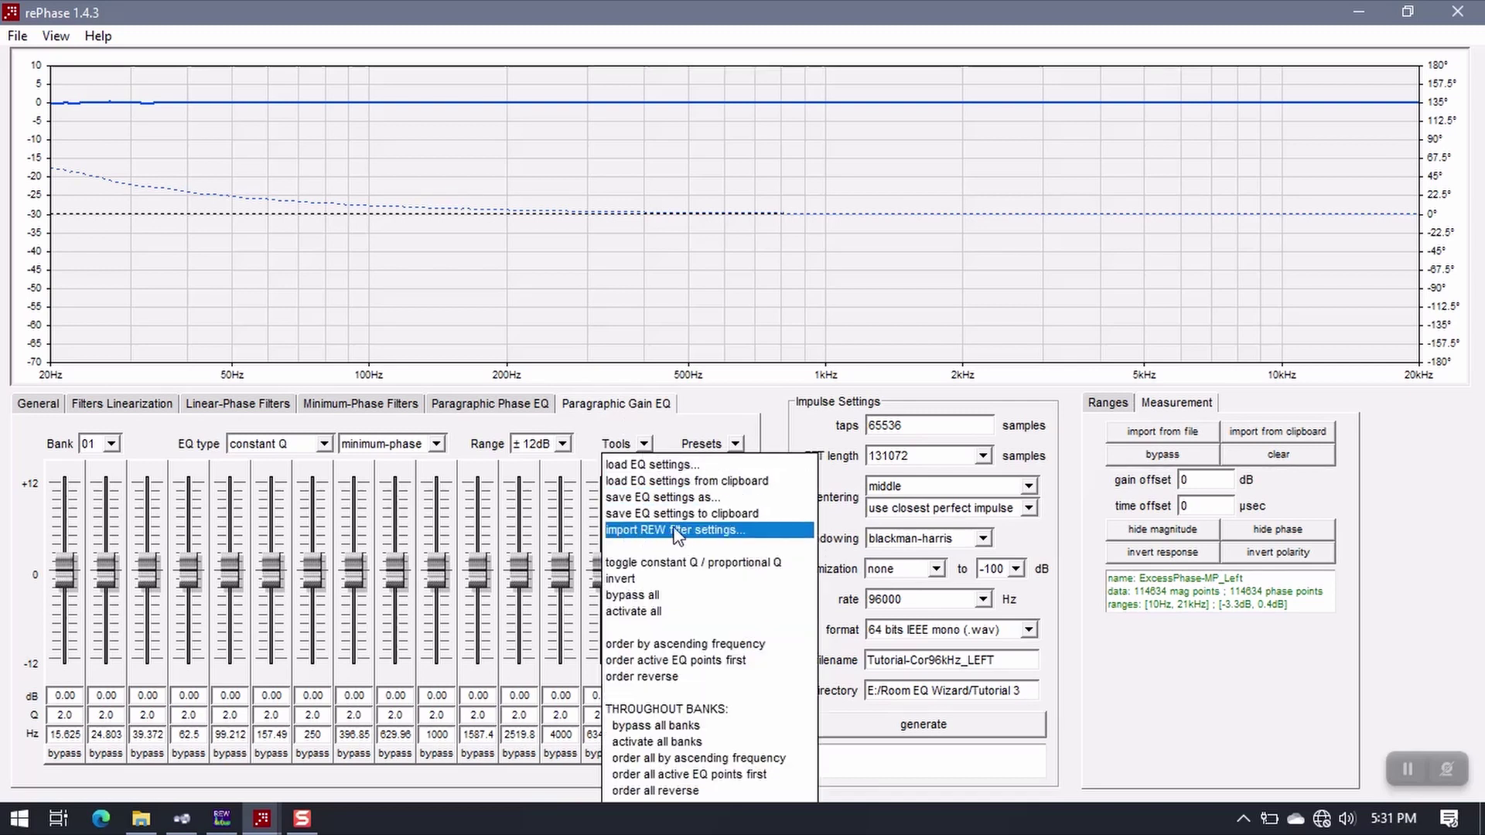
{"action": "left_click", "coordinate": [707, 530]}
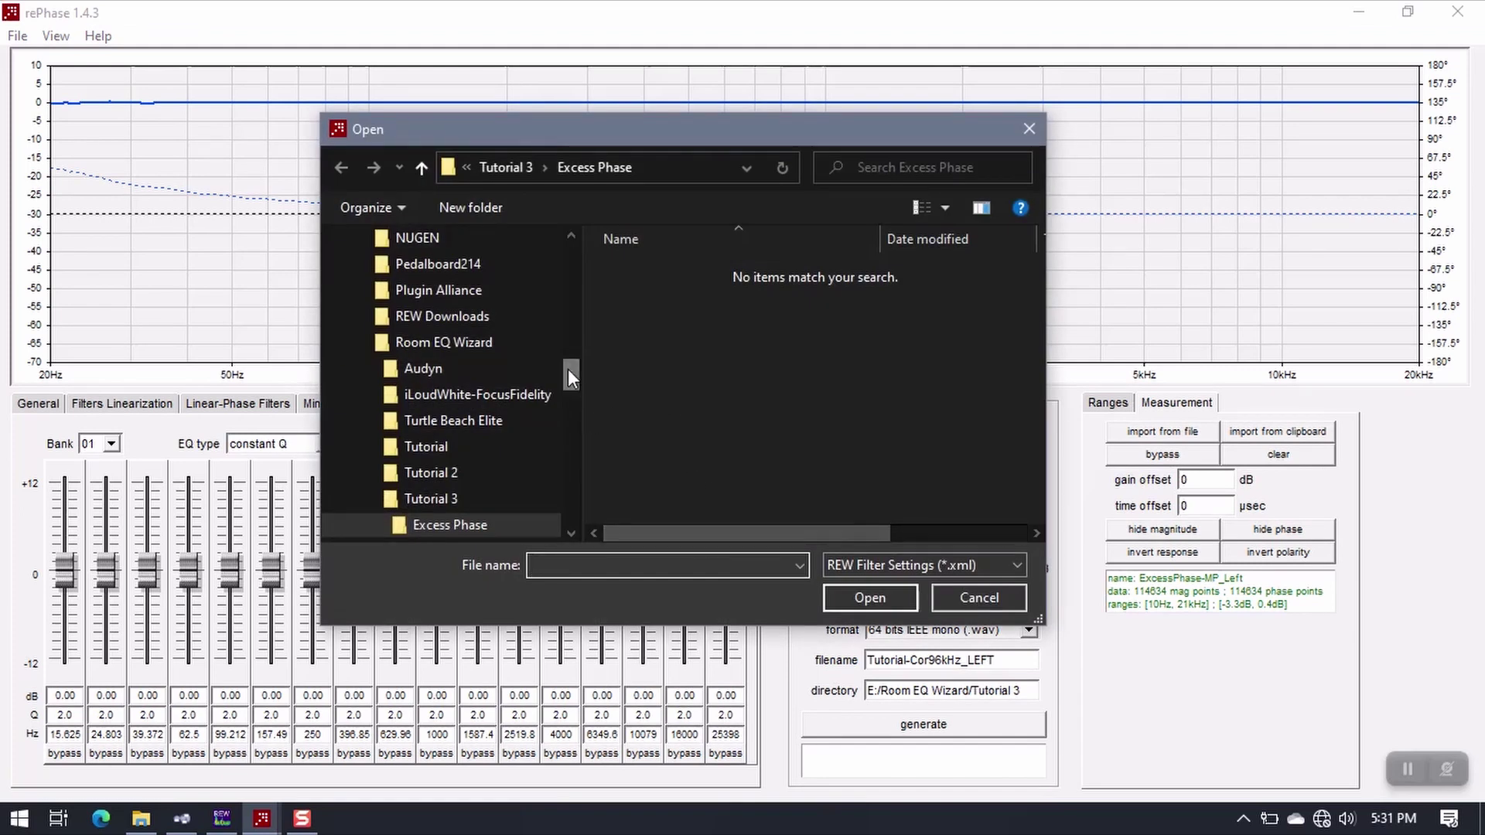
{"action": "mouse_move", "coordinate": [568, 369]}
{"action": "left_mouse_down"}
{"action": "mouse_move", "coordinate": [572, 294]}
{"action": "mouse_move", "coordinate": [572, 379]}
{"action": "left_mouse_up"}
{"action": "left_click", "coordinate": [430, 447]}
{"action": "left_click", "coordinate": [479, 501]}
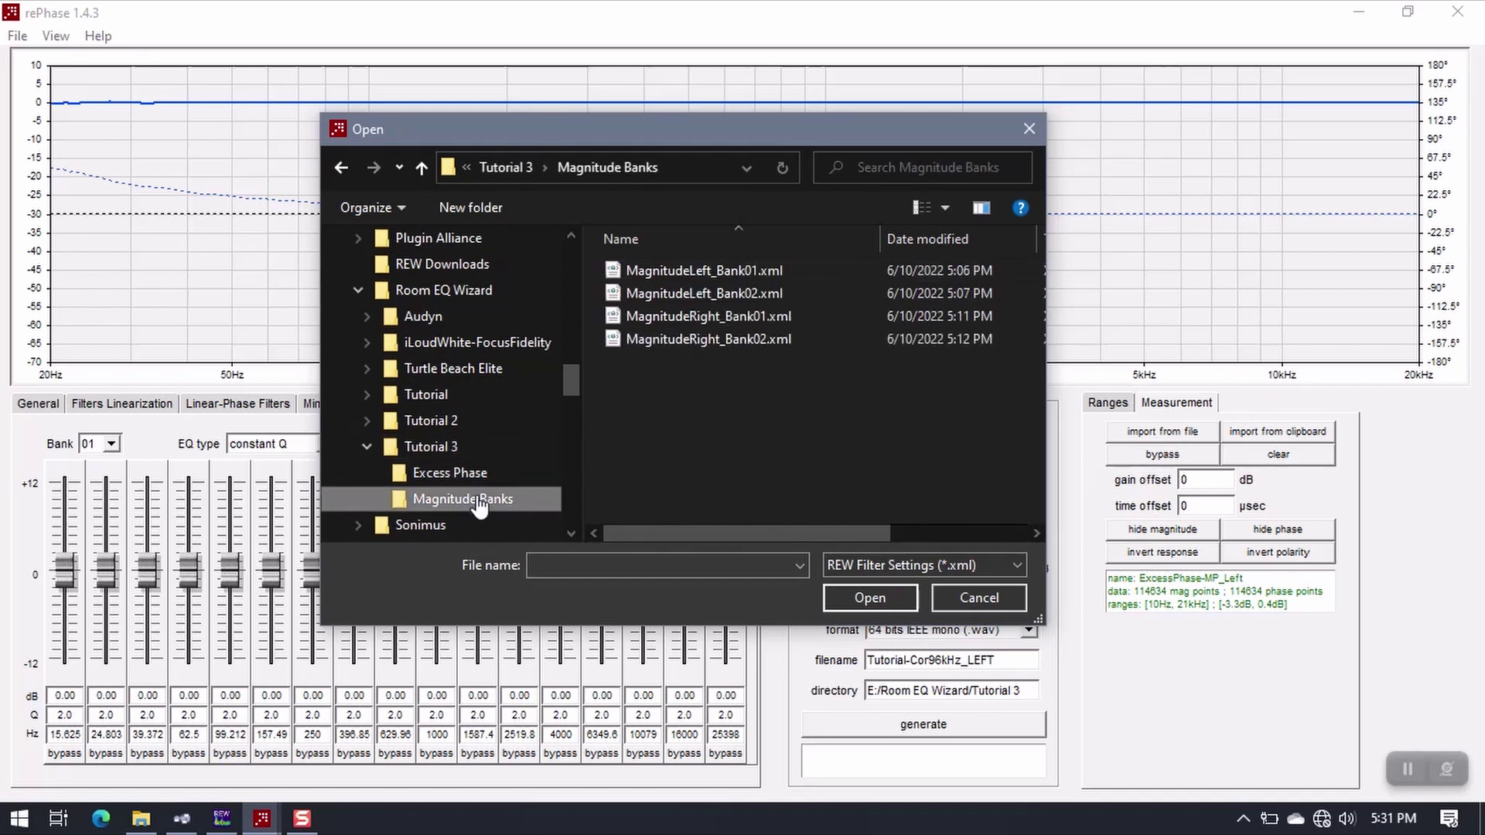
{"action": "left_click", "coordinate": [674, 273]}
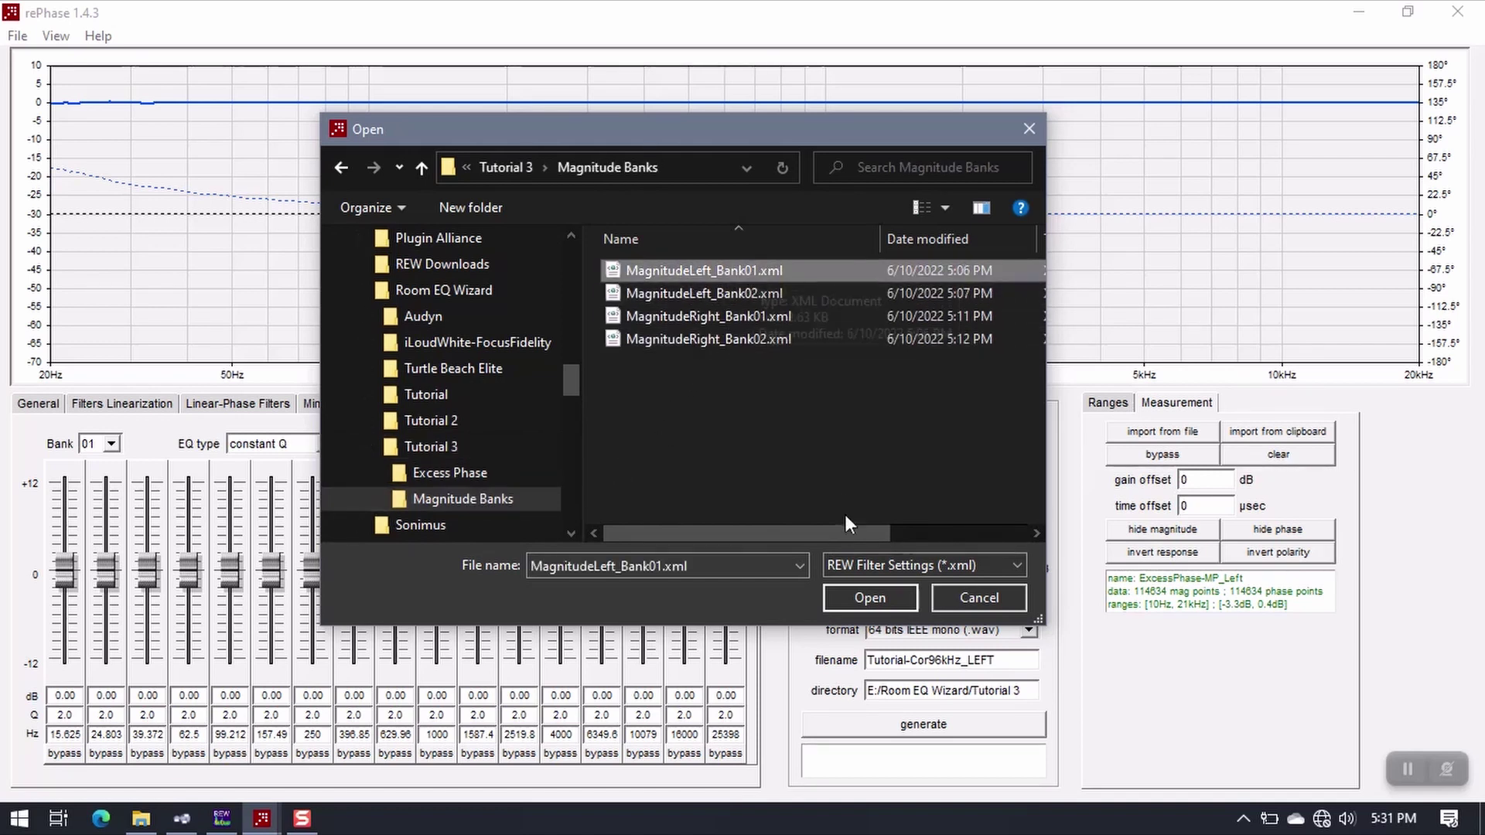
{"action": "left_click", "coordinate": [862, 604]}
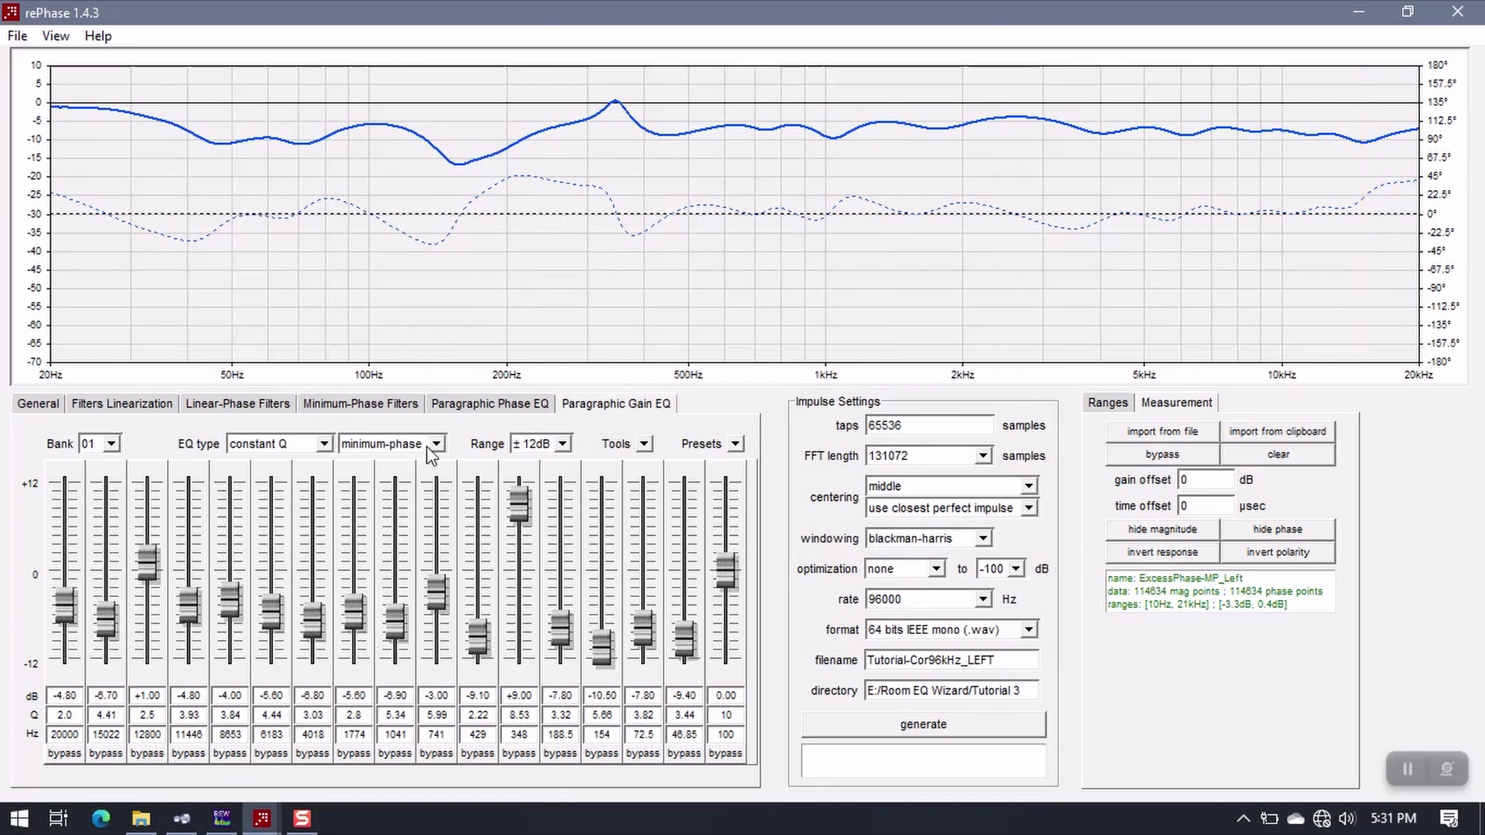
{"action": "left_click", "coordinate": [645, 445]}
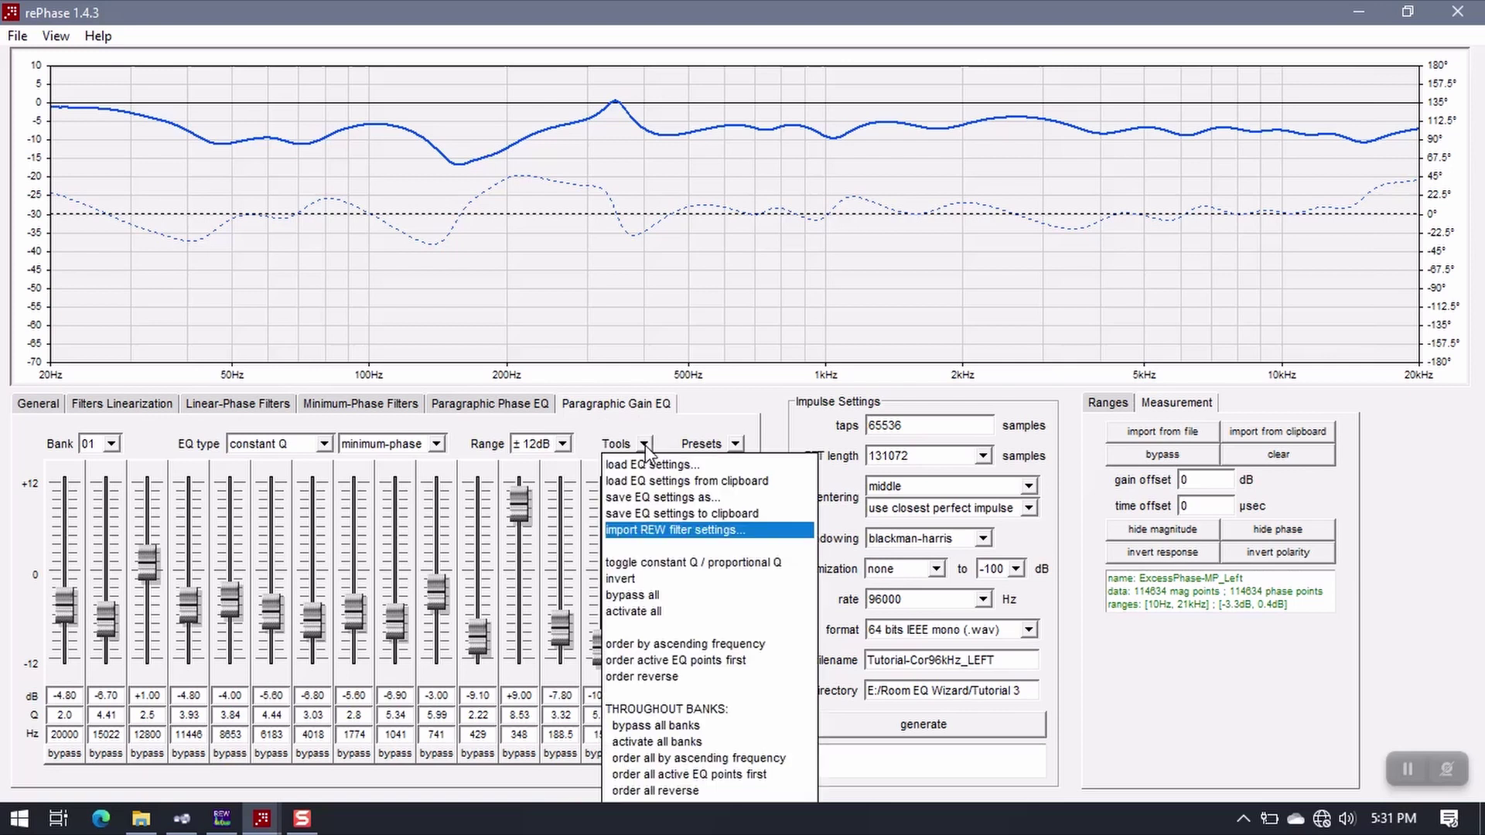
{"action": "left_click", "coordinate": [684, 645]}
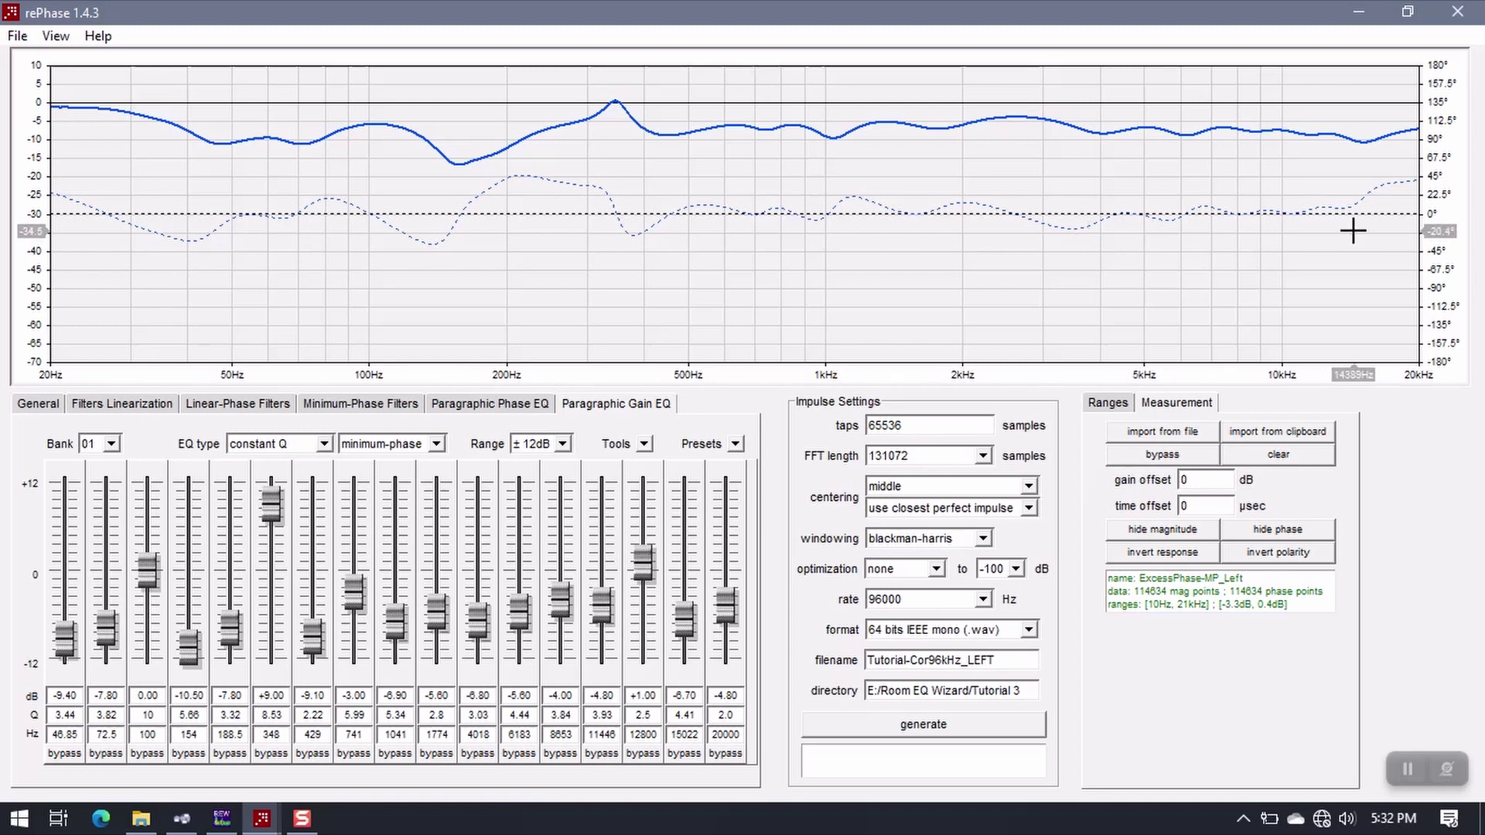
Switch to bank 02, import MagnitudeLeft_Bank02.xml and sort its bands by ascending frequency.
{"action": "left_click", "coordinate": [112, 443]}
{"action": "left_click", "coordinate": [102, 482]}
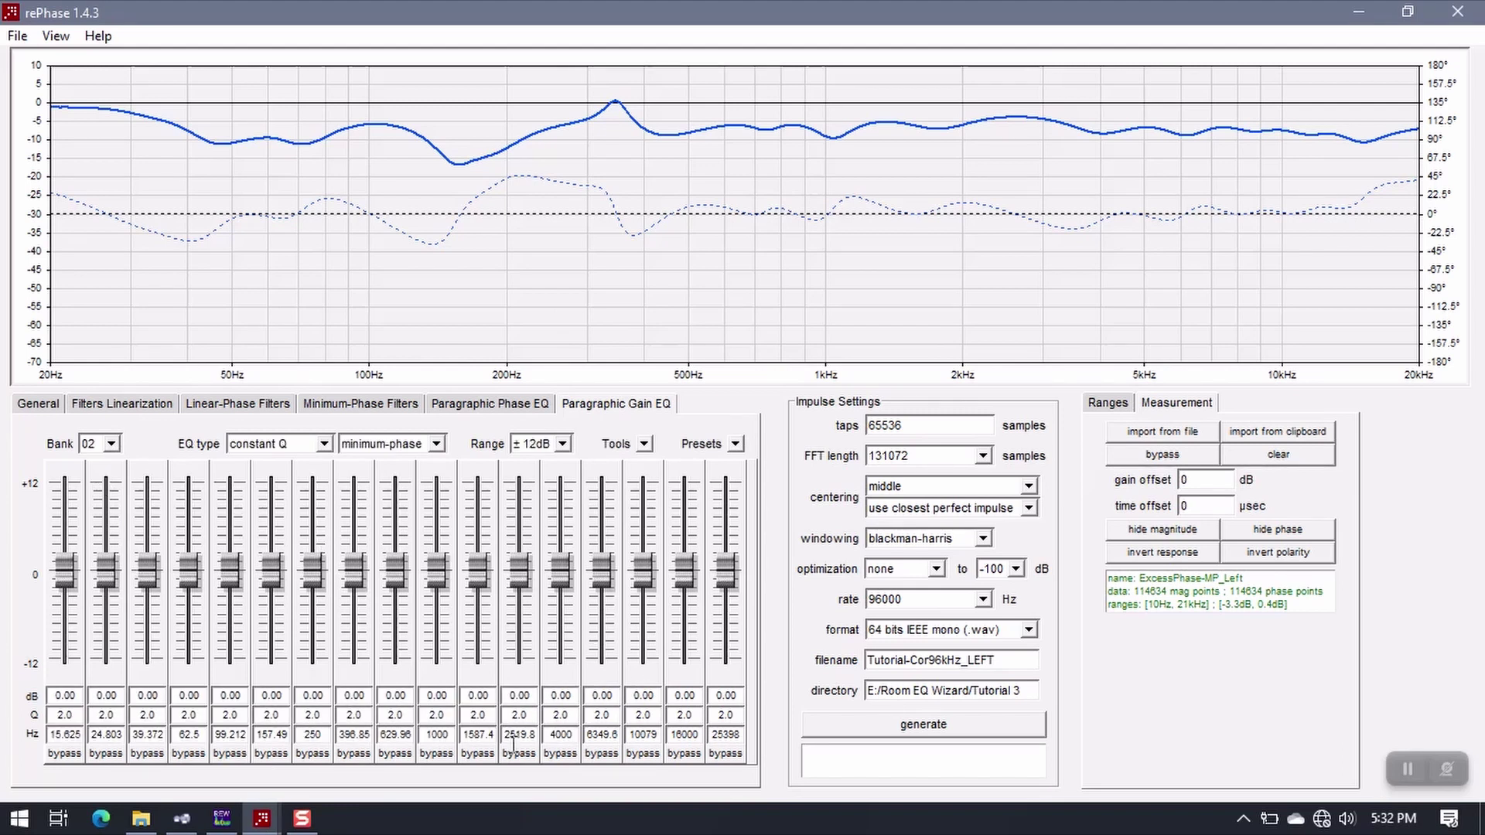
{"action": "left_click", "coordinate": [645, 444]}
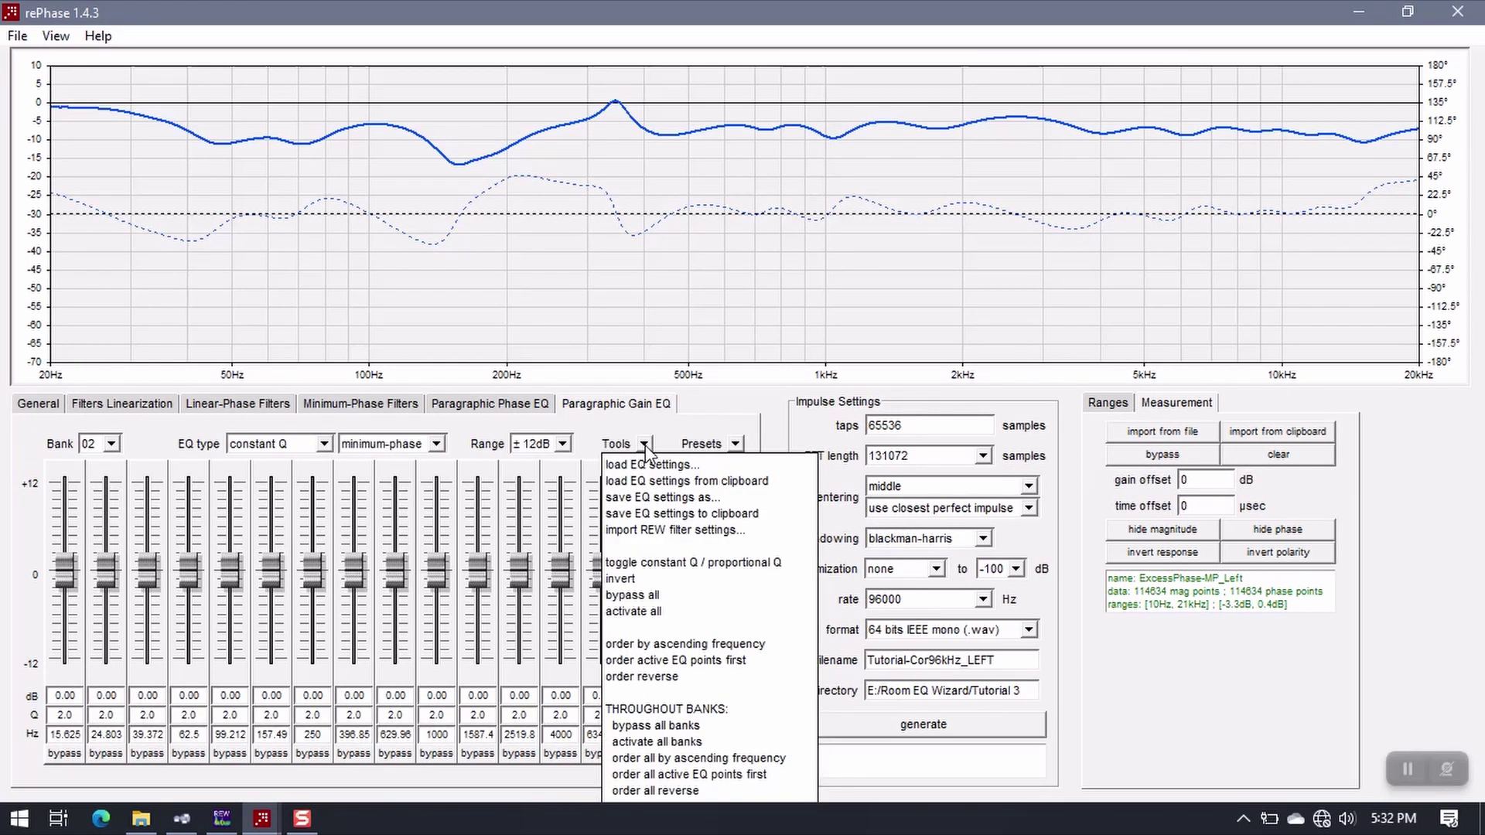
{"action": "left_click", "coordinate": [705, 531]}
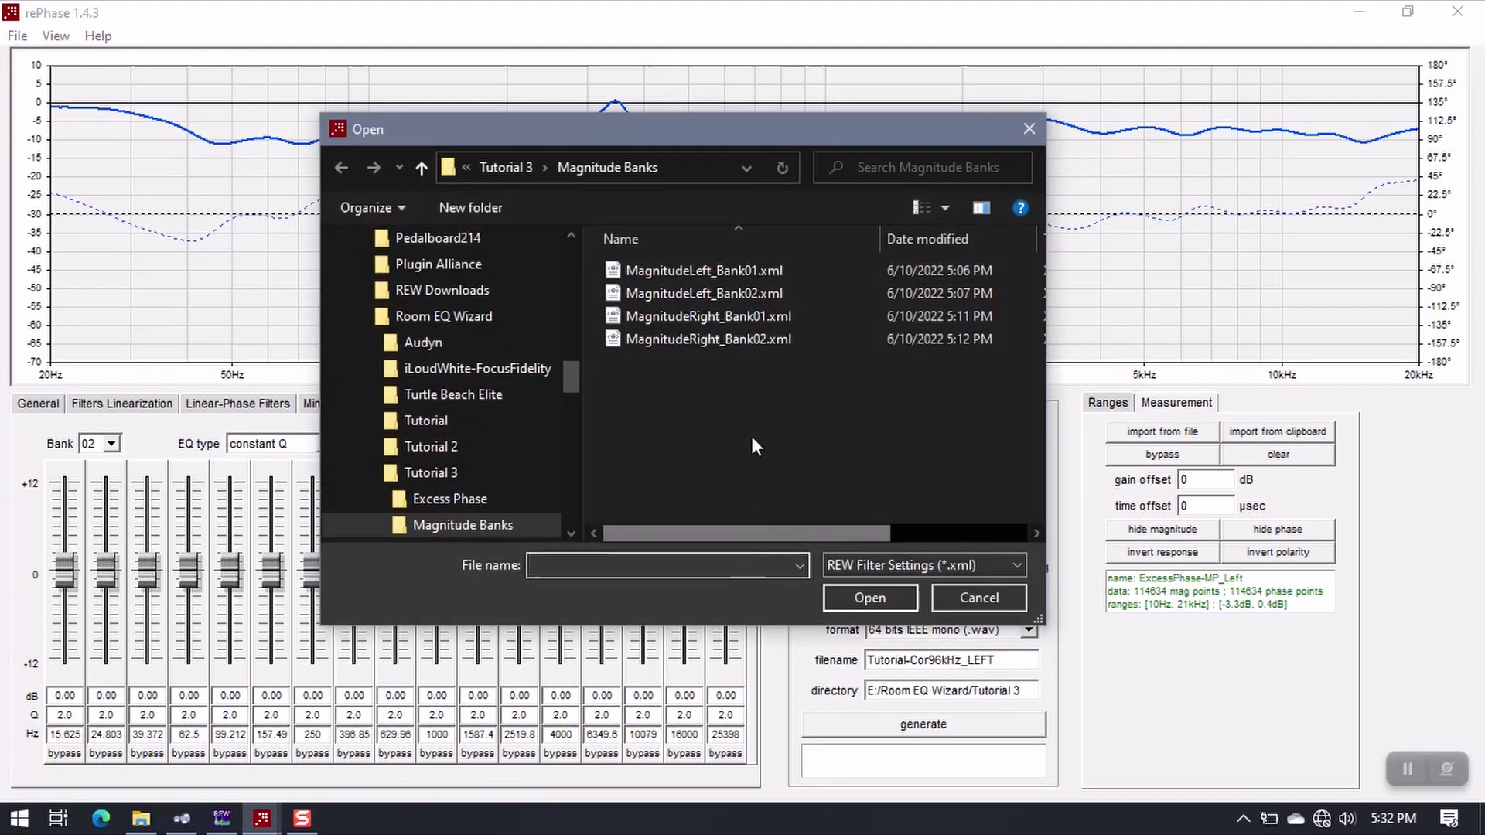
{"action": "left_click", "coordinate": [684, 294]}
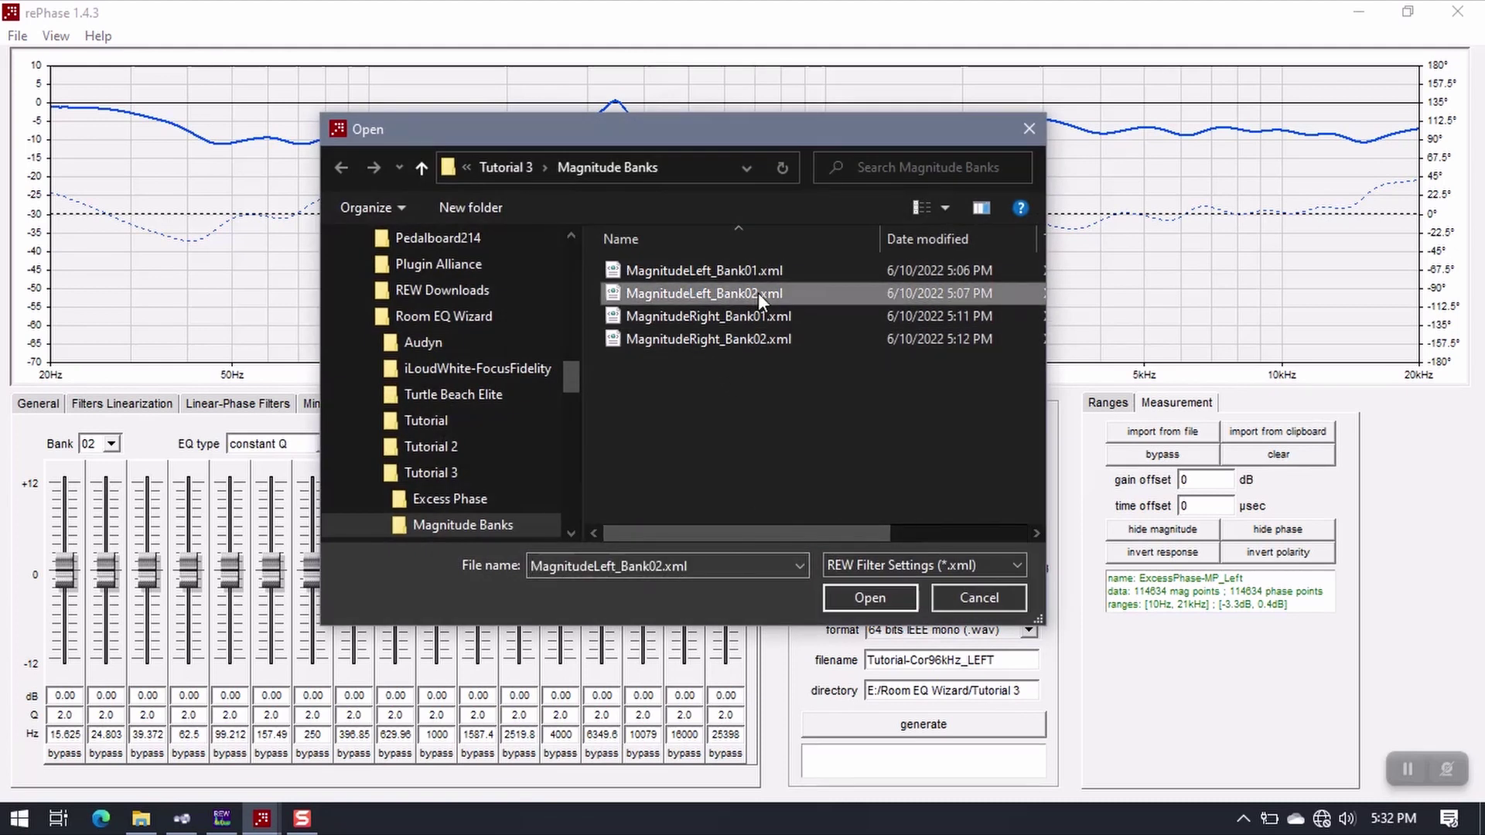
{"action": "left_click", "coordinate": [843, 602]}
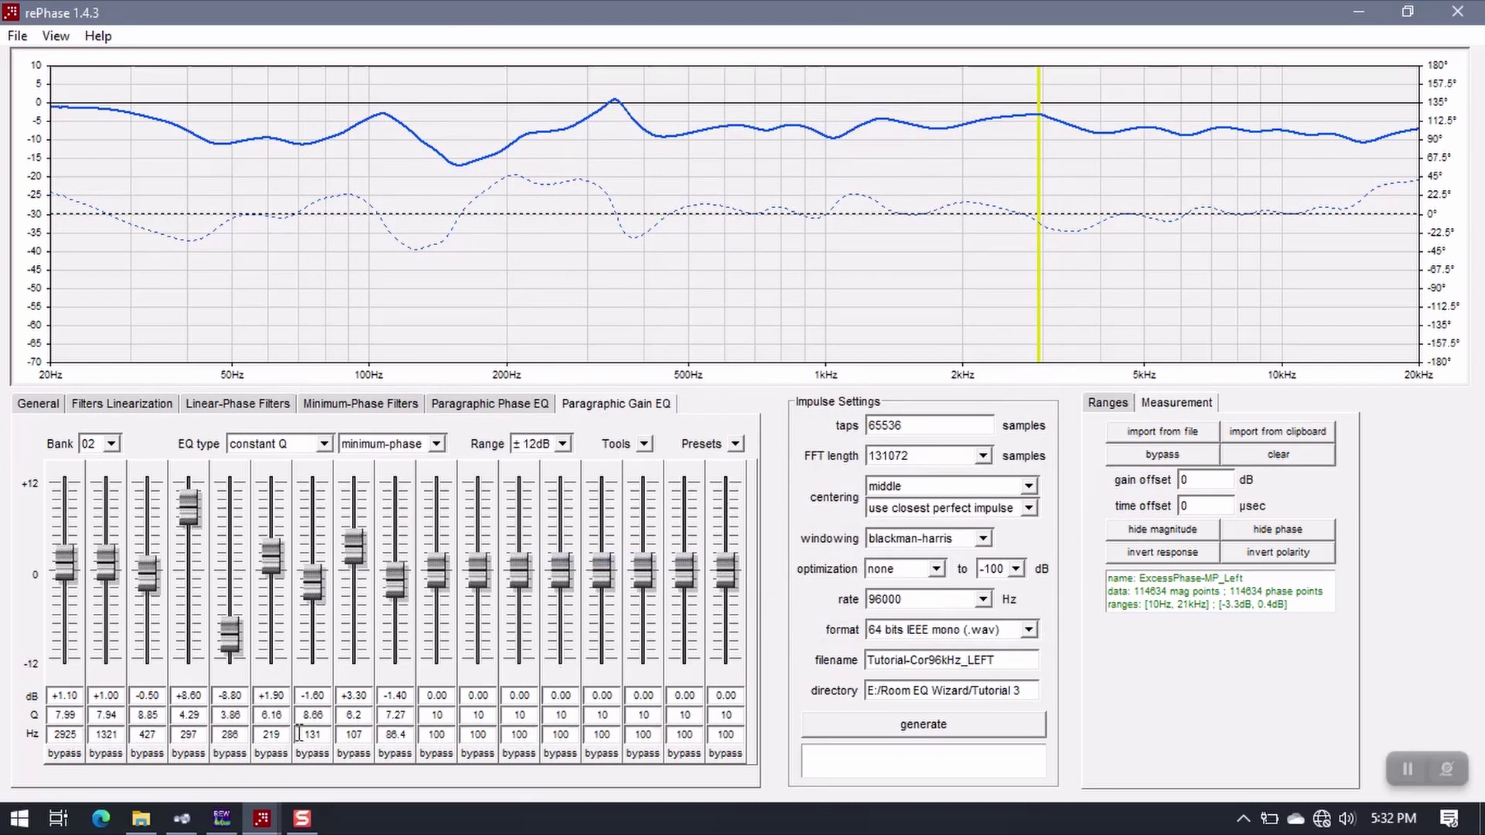
{"action": "left_click", "coordinate": [643, 444]}
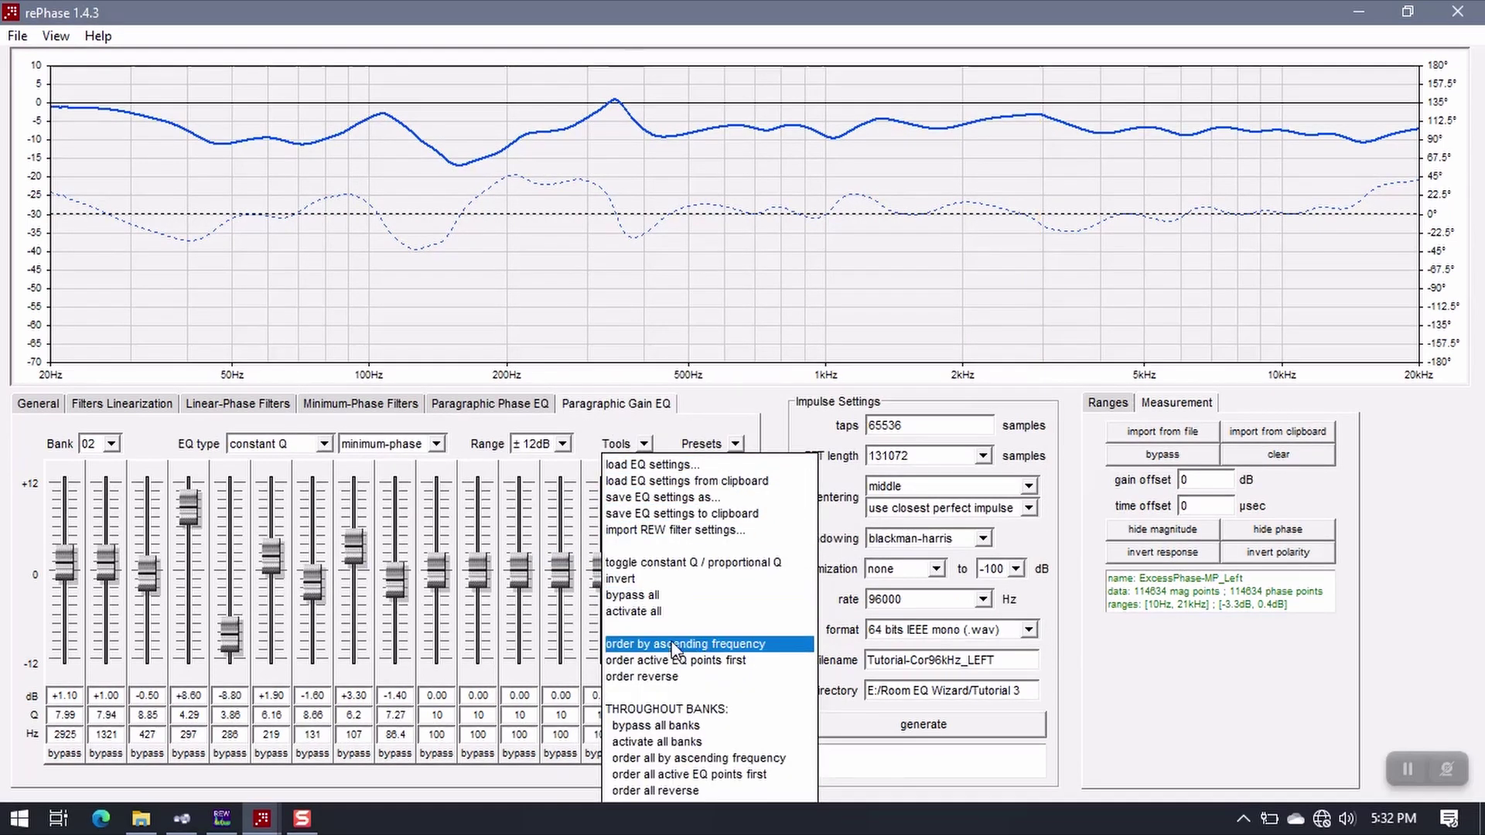
{"action": "left_click", "coordinate": [704, 647]}
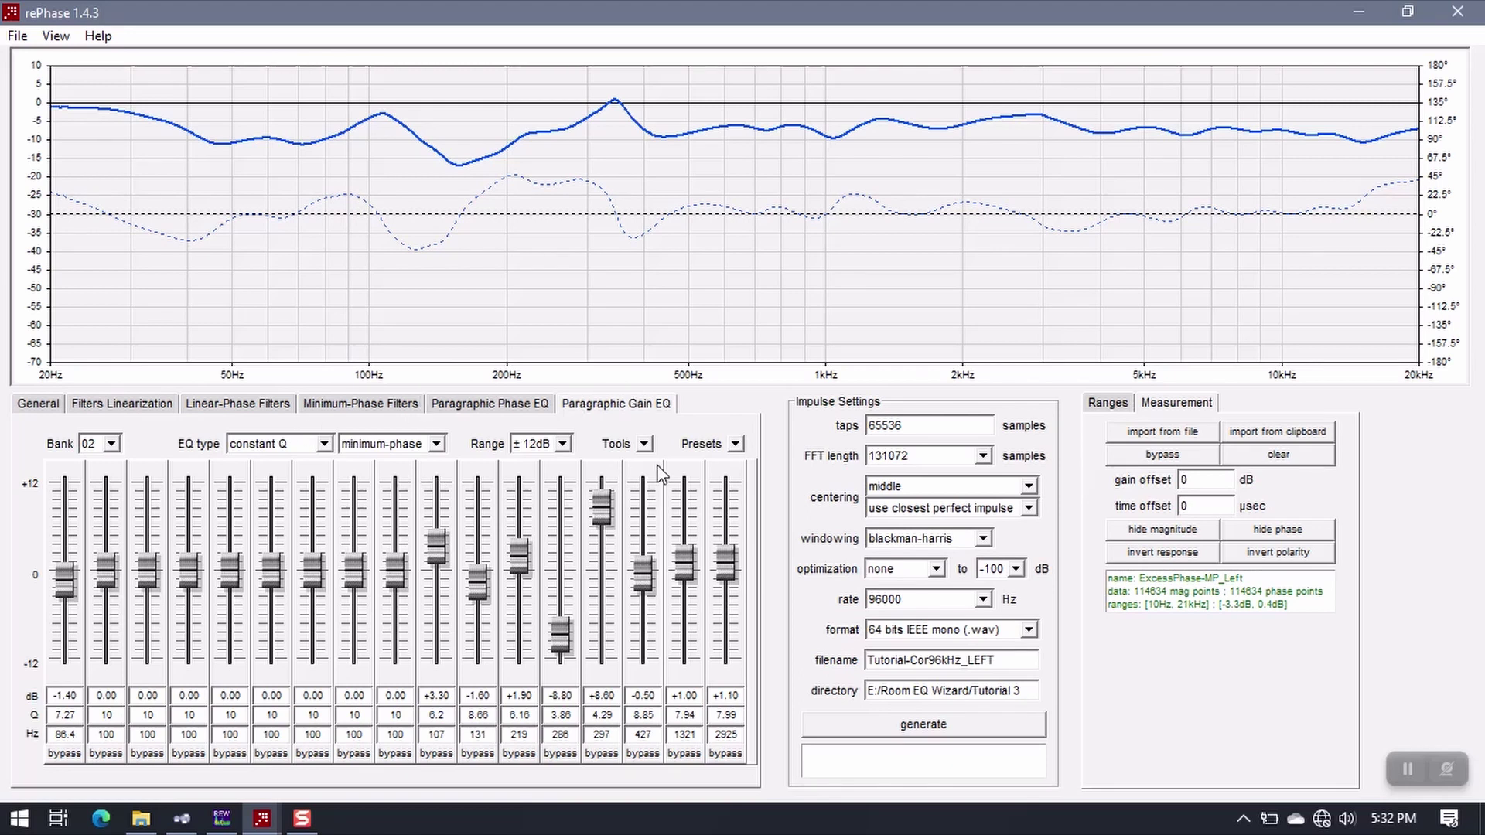
Check gain EQ bank 01, then return to bank 02.
{"action": "left_click", "coordinate": [117, 446]}
{"action": "left_click", "coordinate": [139, 463]}
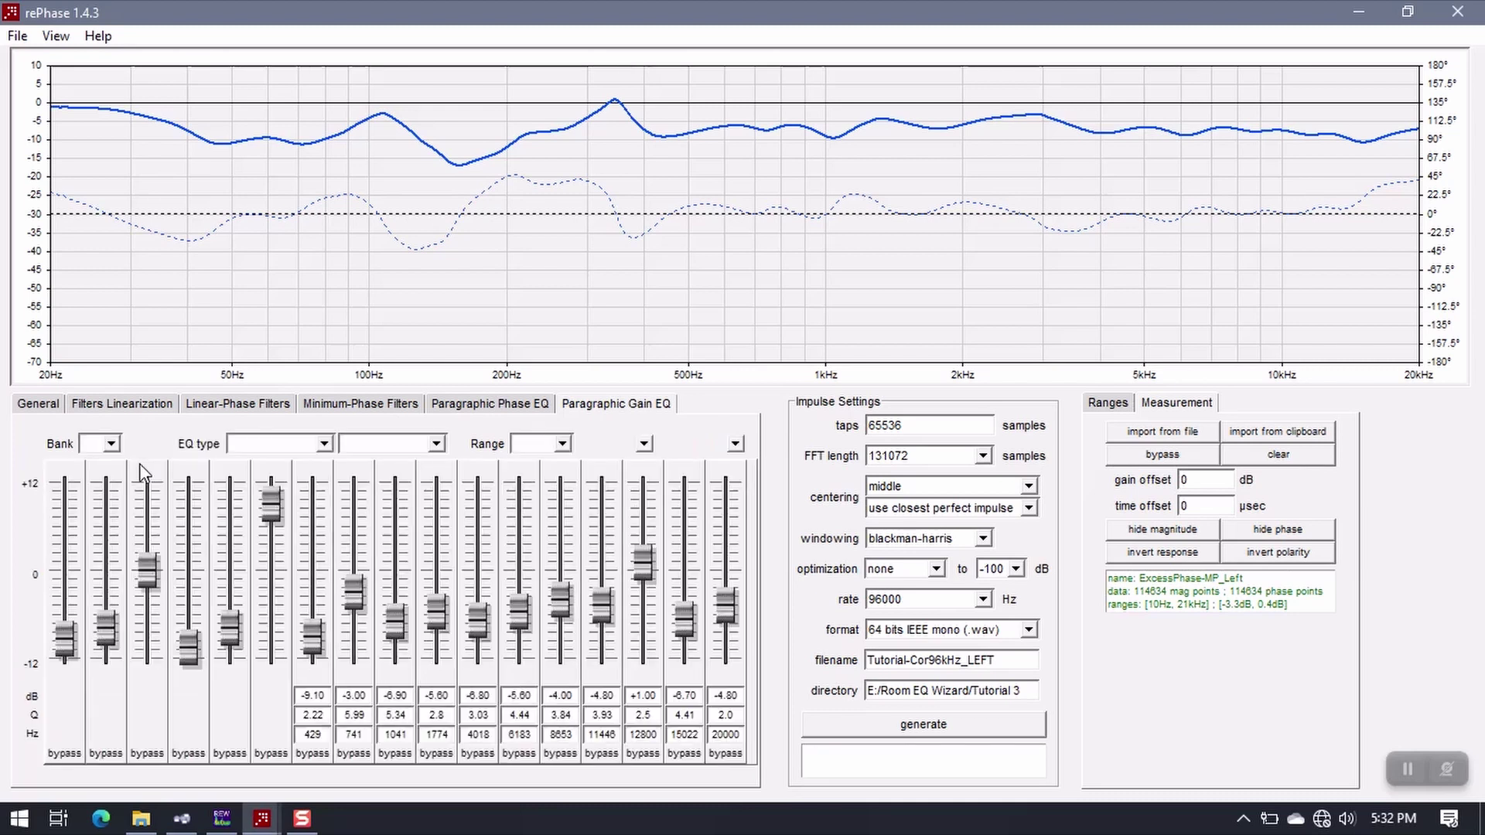
{"action": "left_click", "coordinate": [117, 447]}
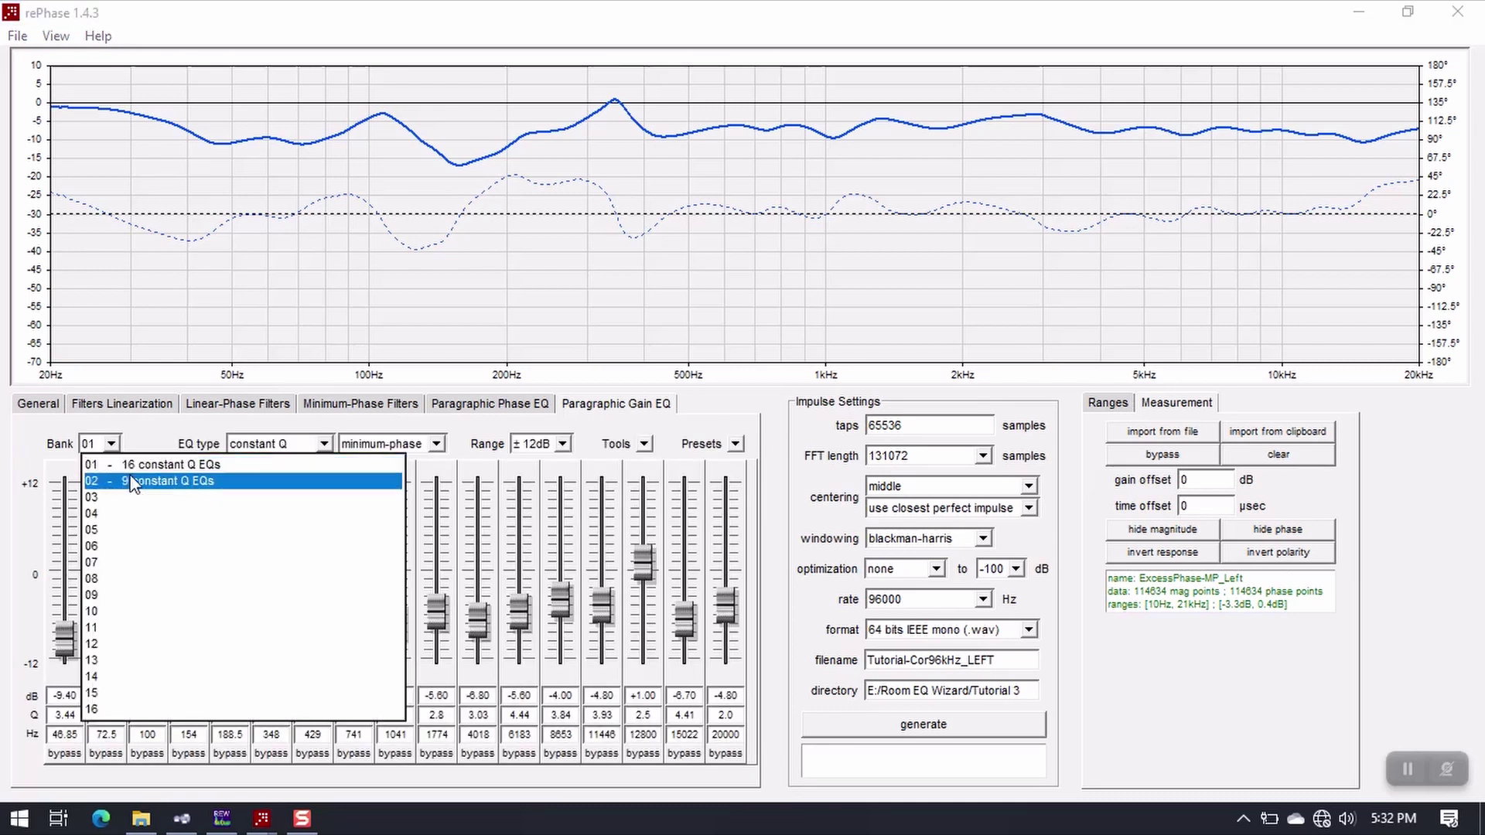
{"action": "left_click", "coordinate": [136, 482]}
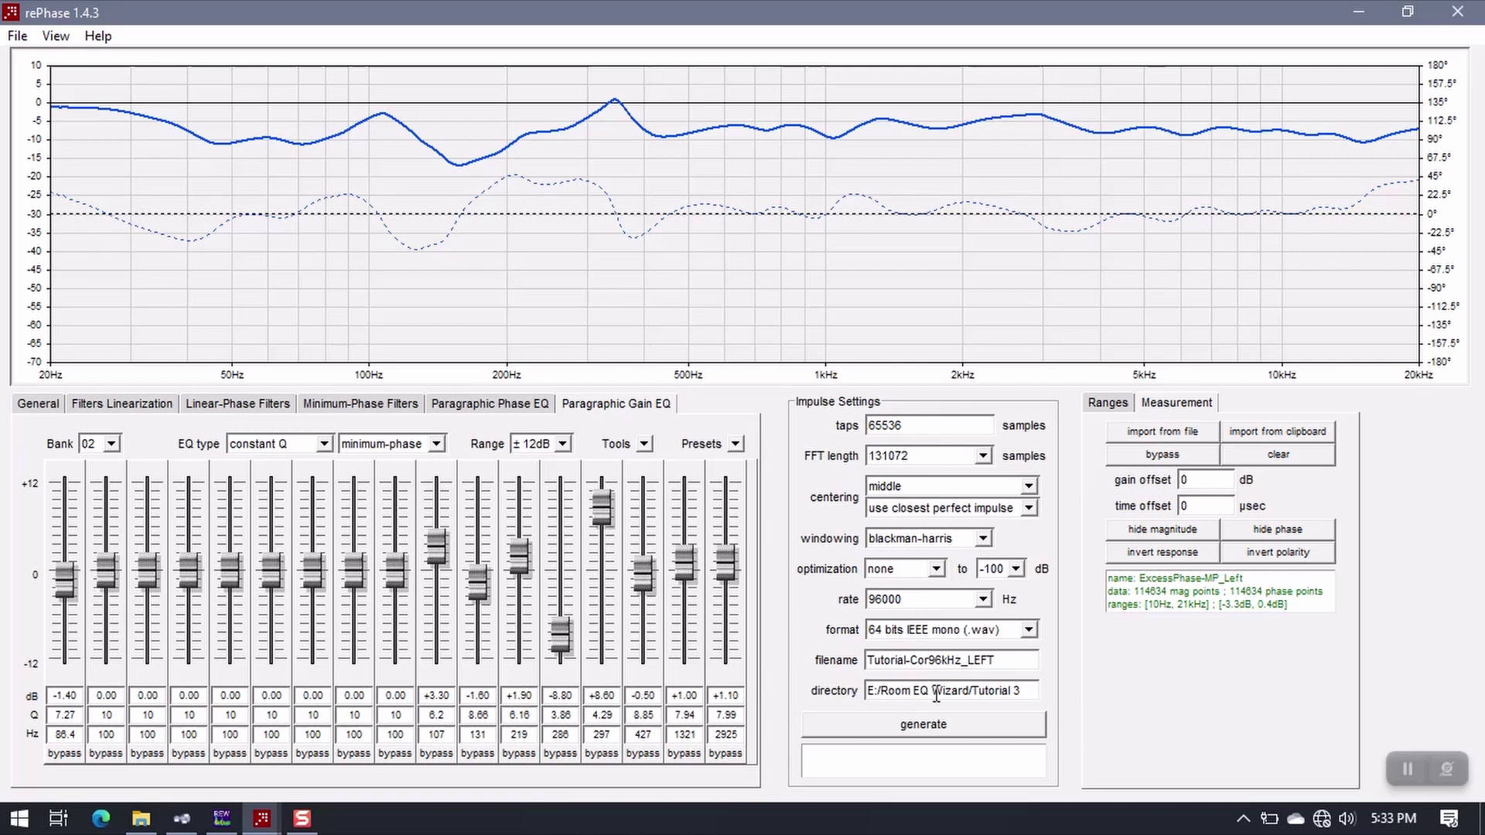
{"action": "left_click", "coordinate": [1119, 405]}
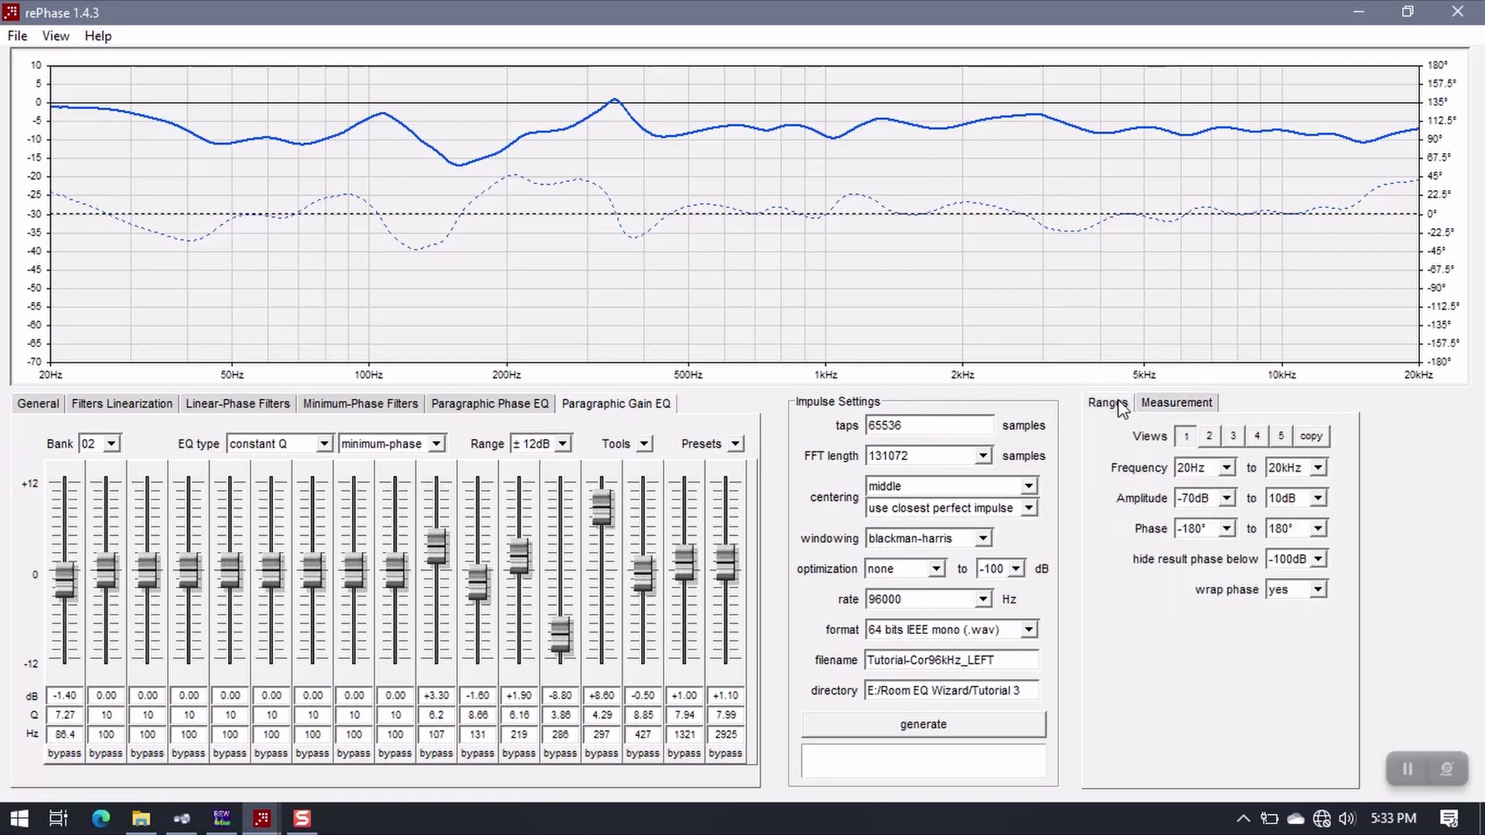
{"action": "left_click", "coordinate": [1192, 410]}
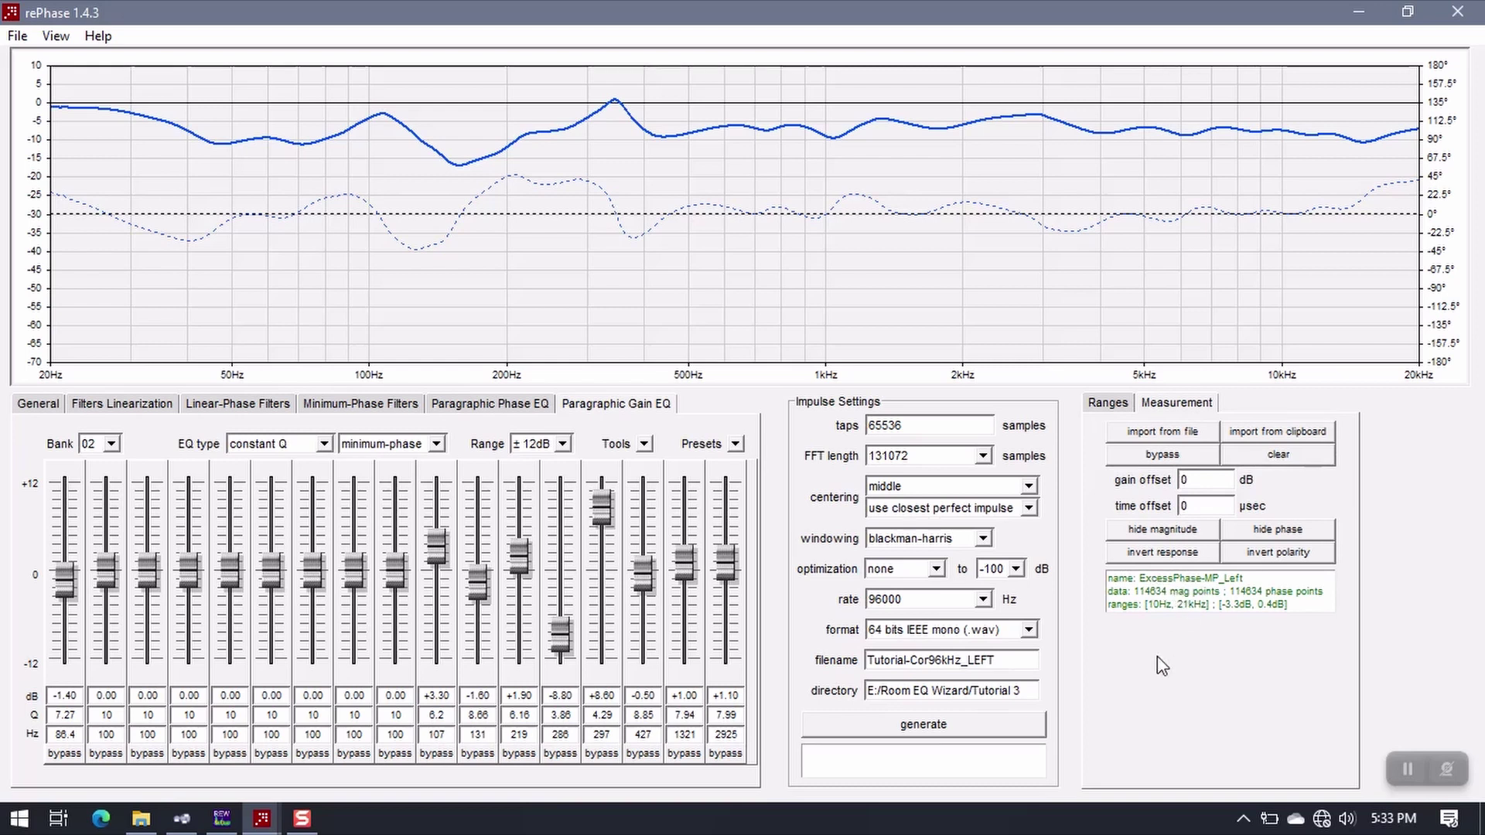
Generate the left-channel impulse and save the settings as Tutorial-Cor96kHz_LEFT.rephase.
{"action": "left_click", "coordinate": [938, 725]}
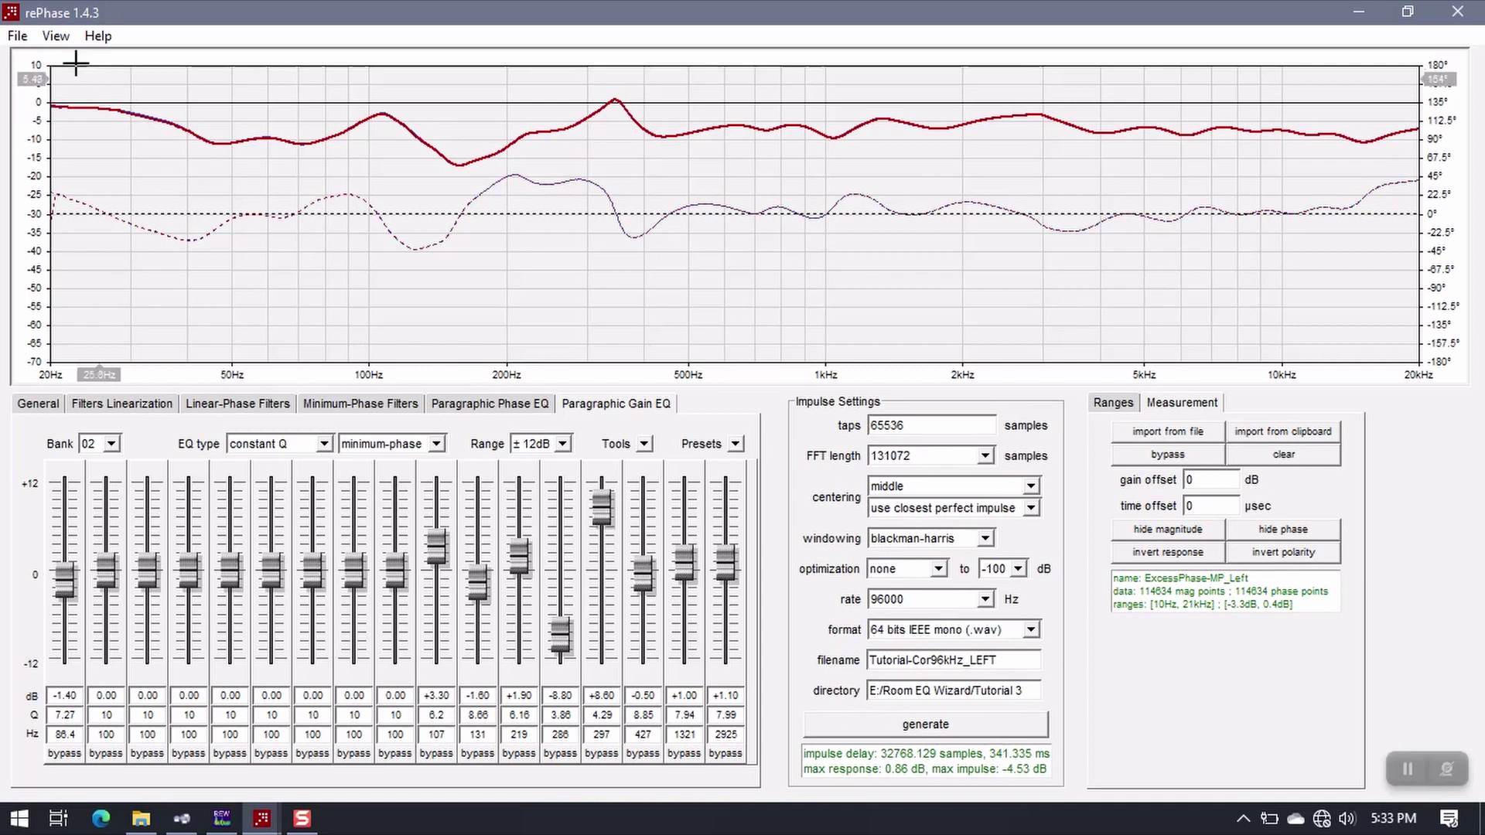
{"action": "left_click", "coordinate": [19, 38]}
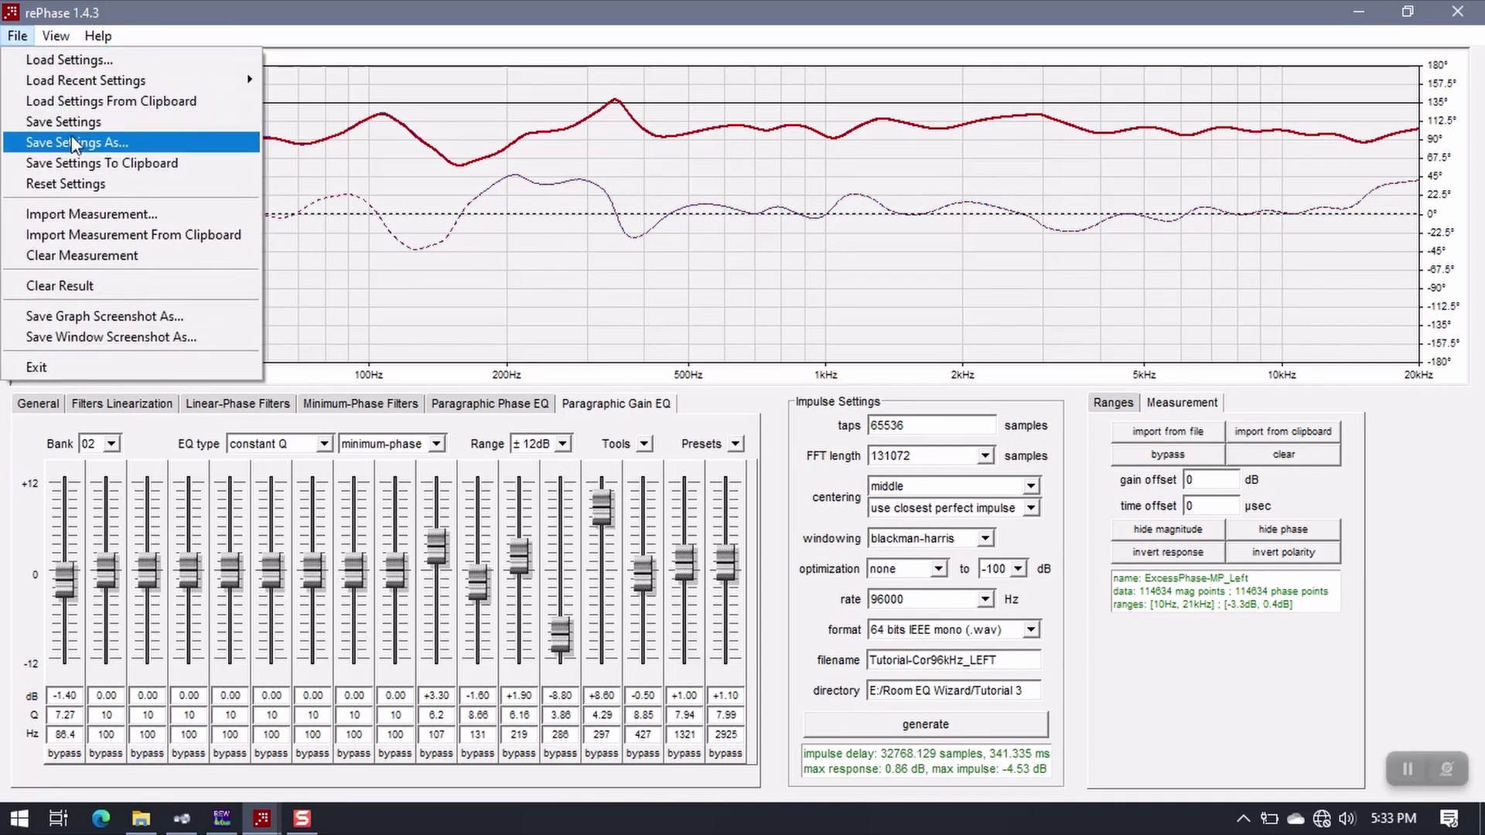
{"action": "left_click", "coordinate": [102, 145]}
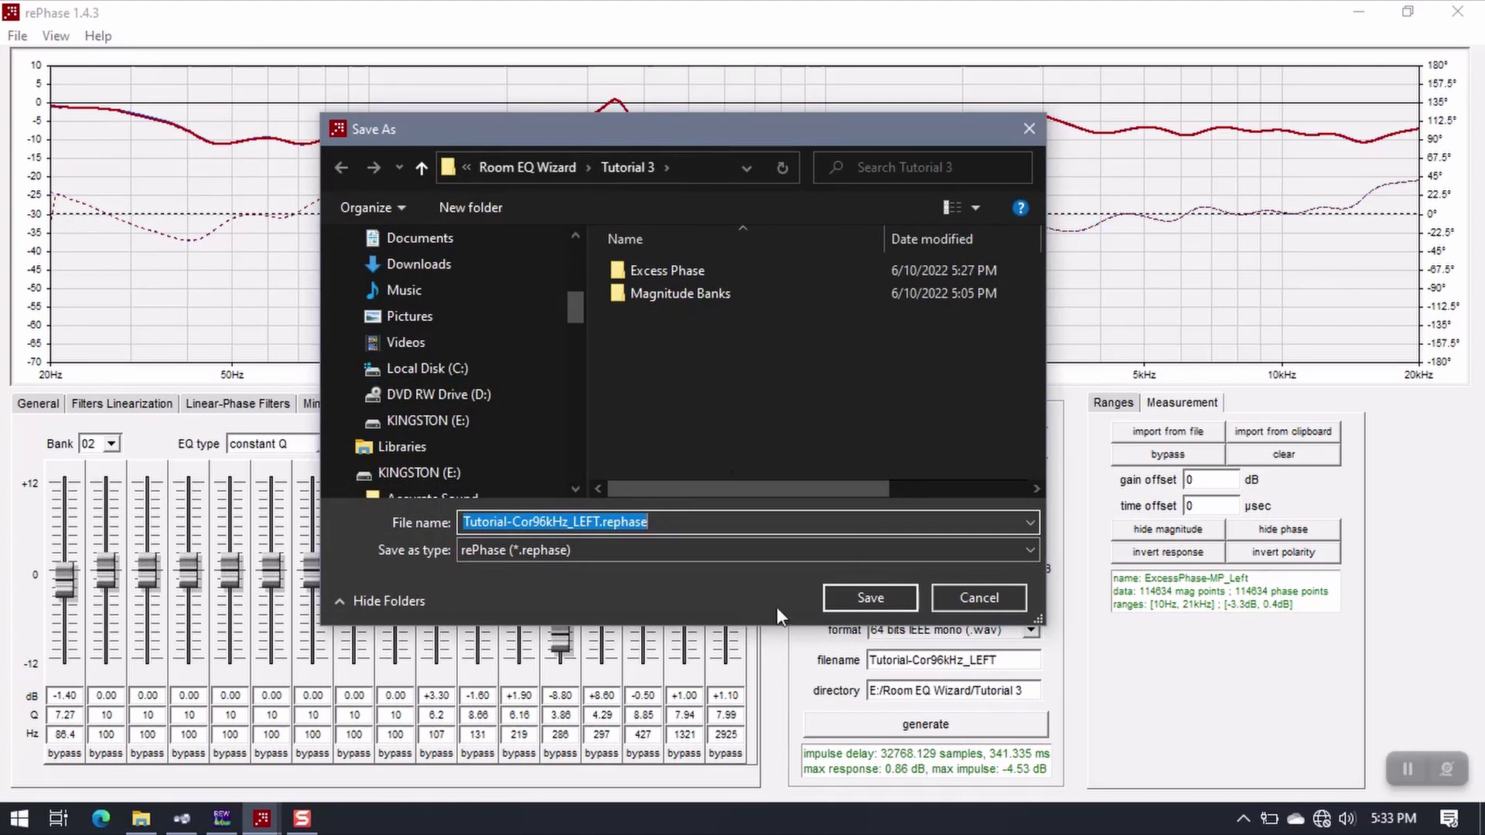
{"action": "left_click", "coordinate": [866, 595]}
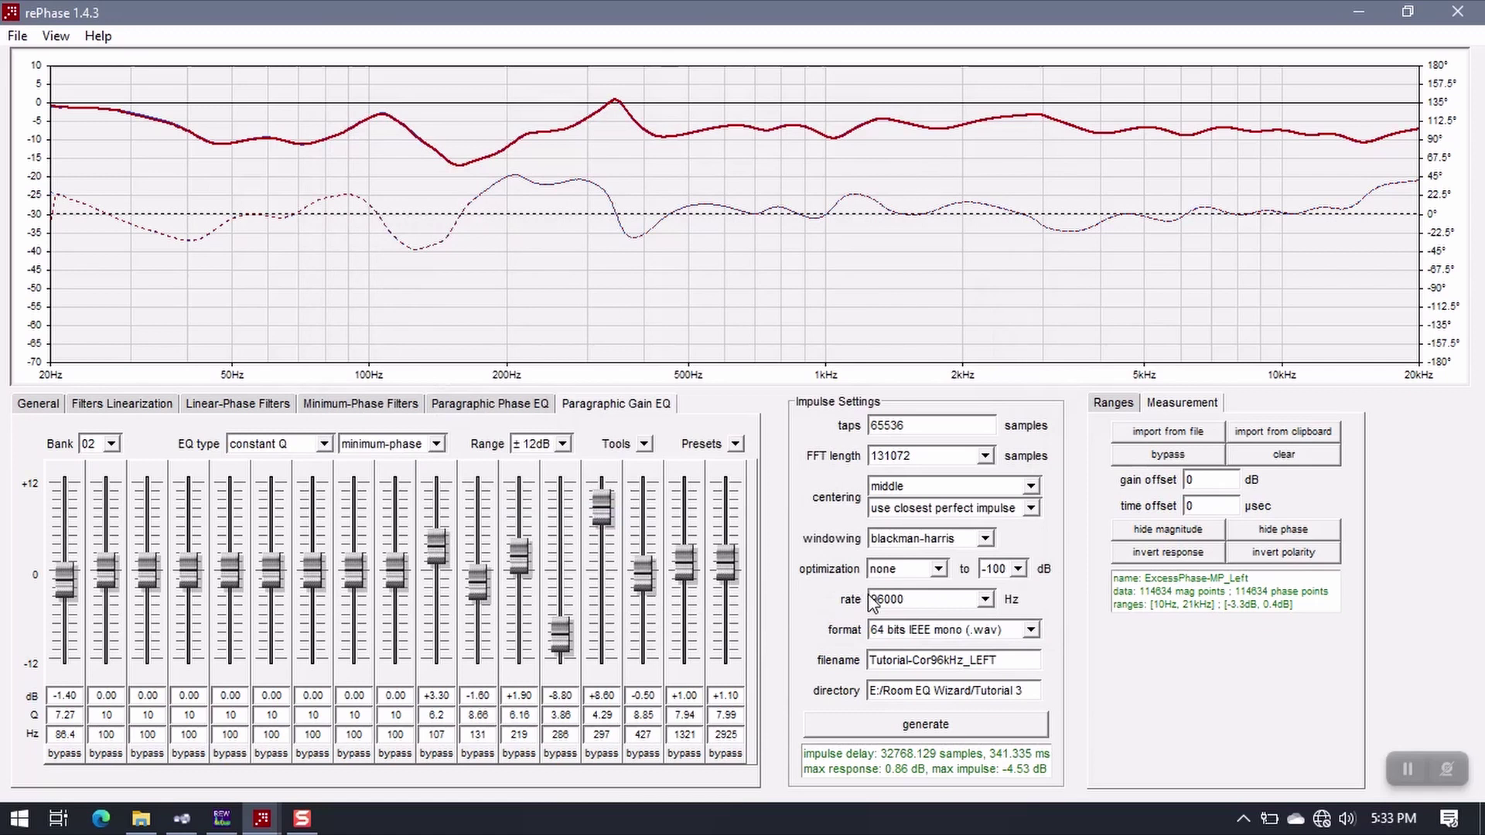
Switch to the fresh rePhase window and import Excess Phase/ExcessPhase-MP_Right.txt.
{"action": "left_click", "coordinate": [264, 820]}
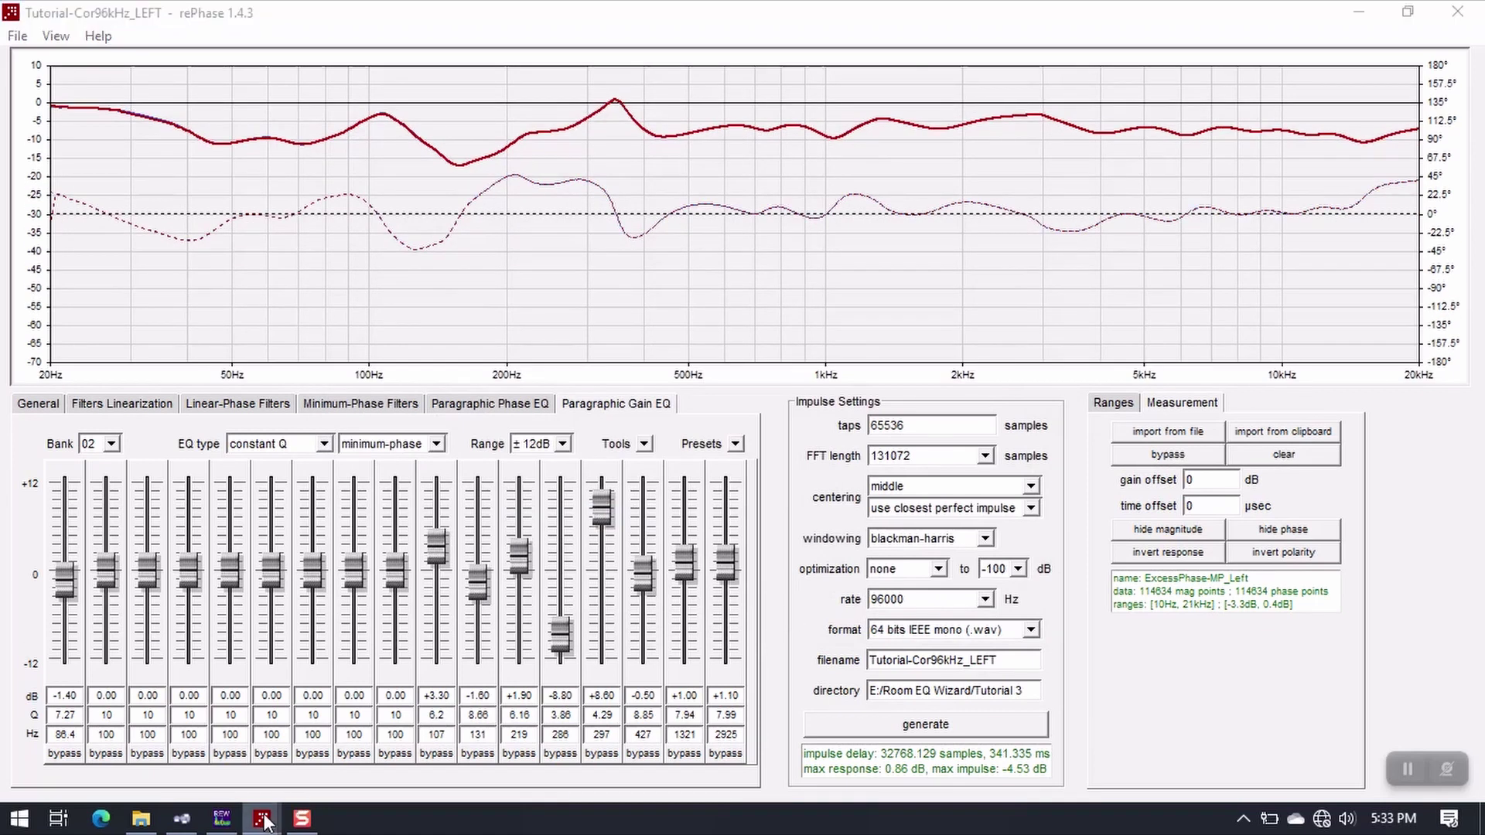
{"action": "left_click", "coordinate": [375, 729]}
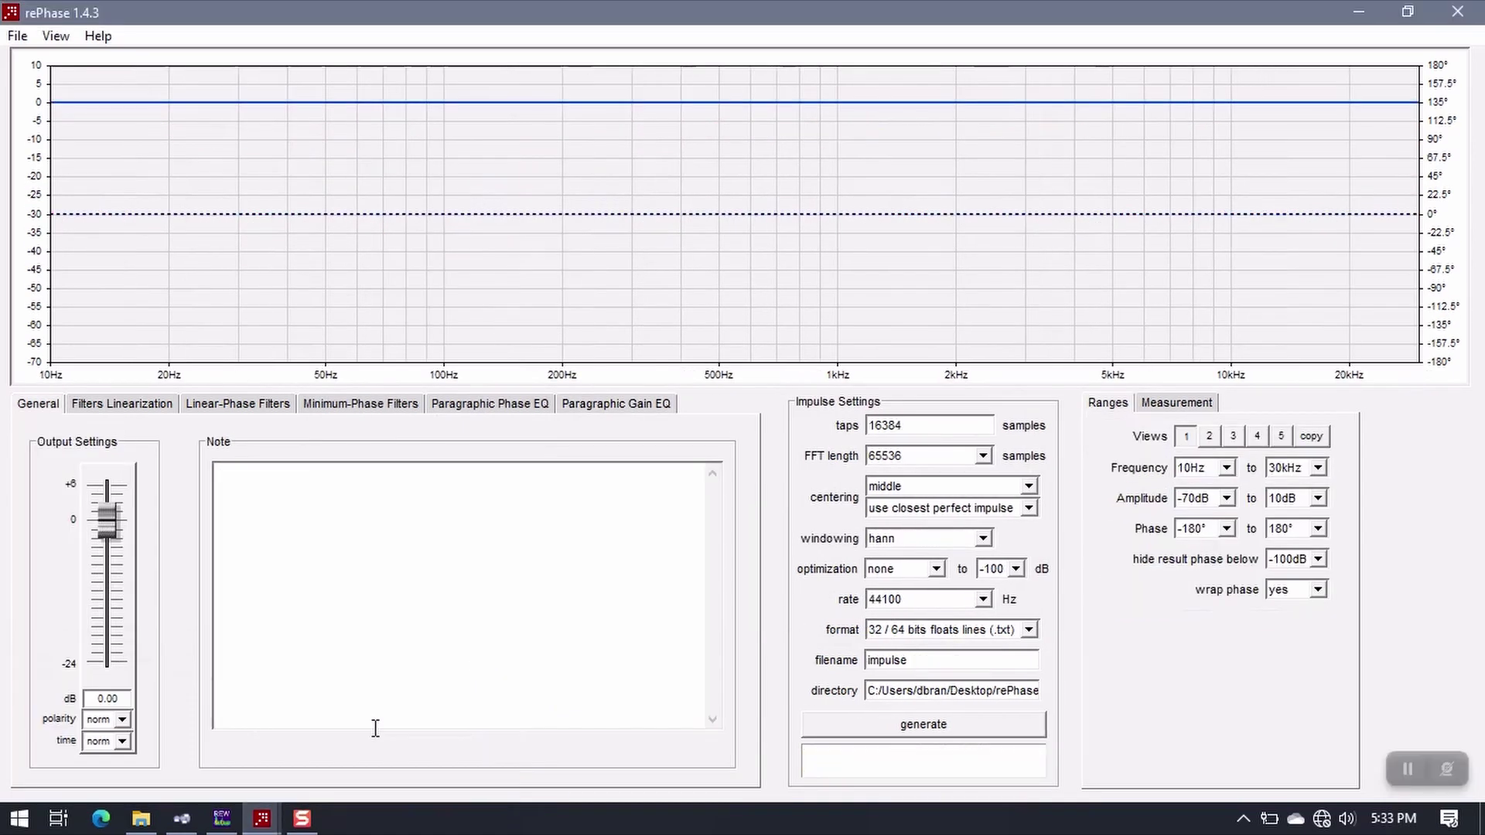
{"action": "left_click", "coordinate": [17, 35]}
{"action": "left_click", "coordinate": [136, 213]}
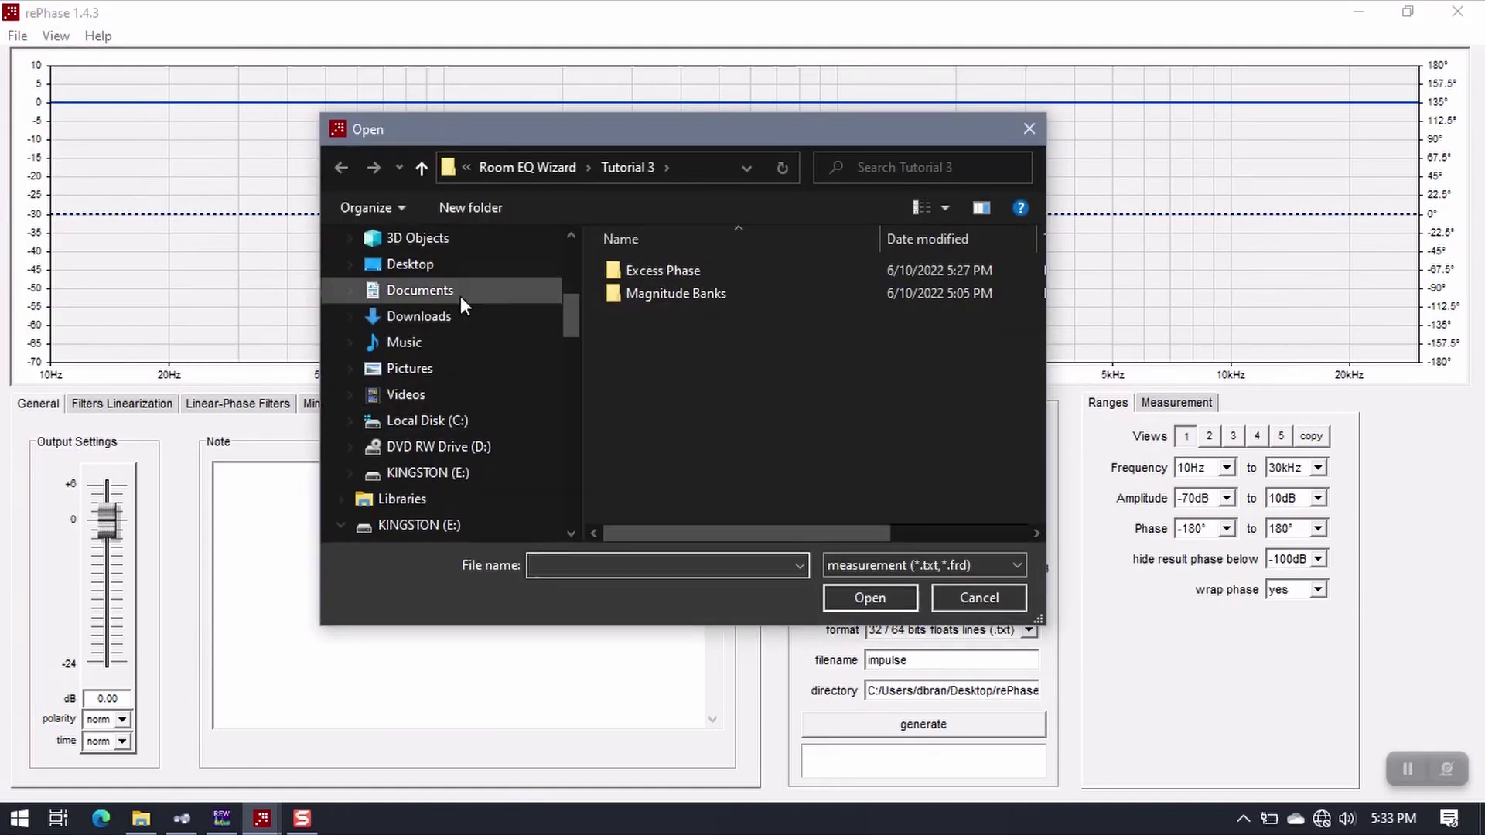
{"action": "double_click", "coordinate": [667, 271]}
{"action": "left_click", "coordinate": [710, 293]}
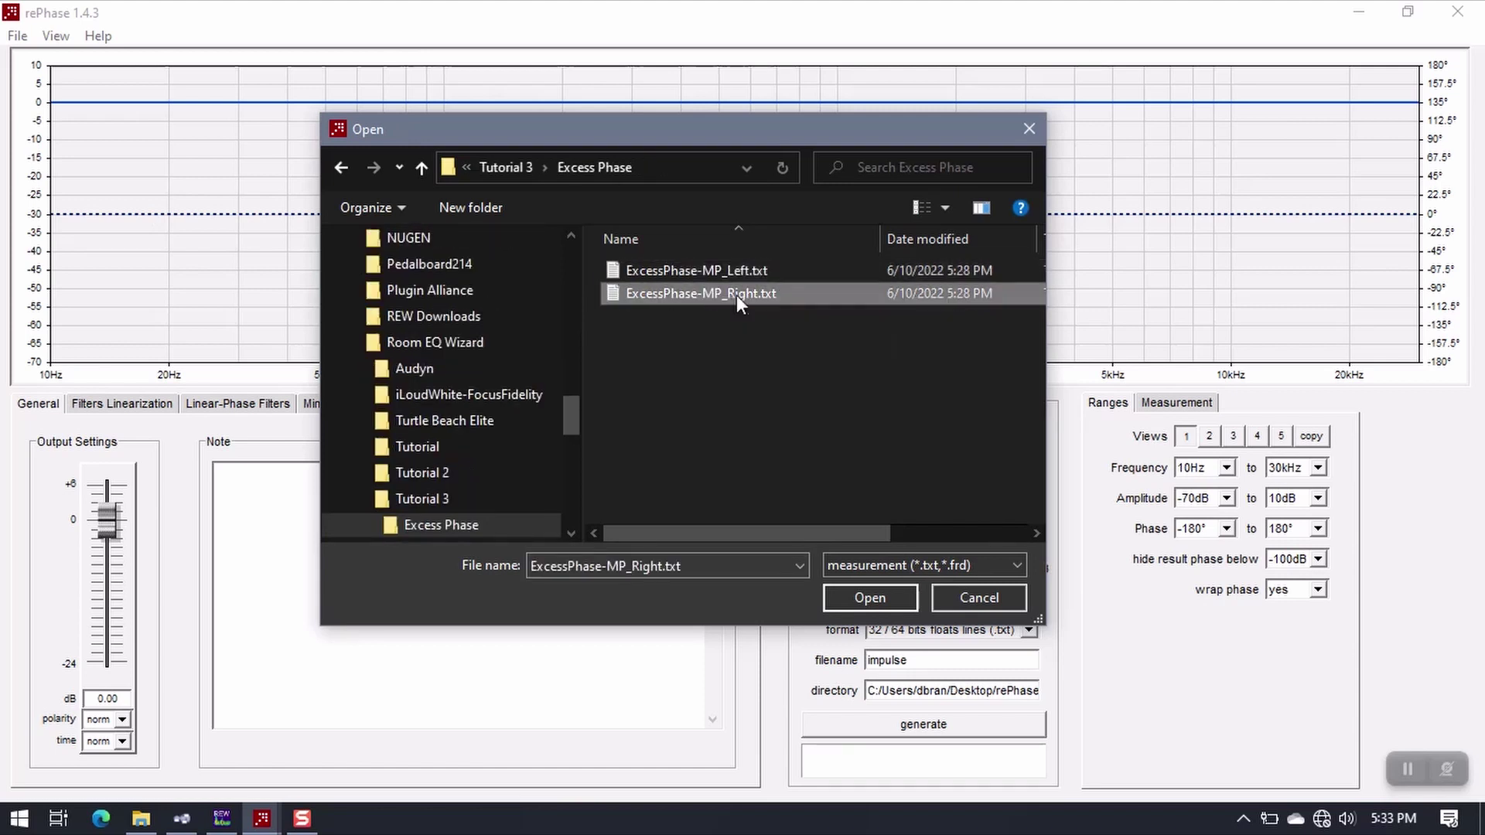
{"action": "left_click", "coordinate": [880, 600]}
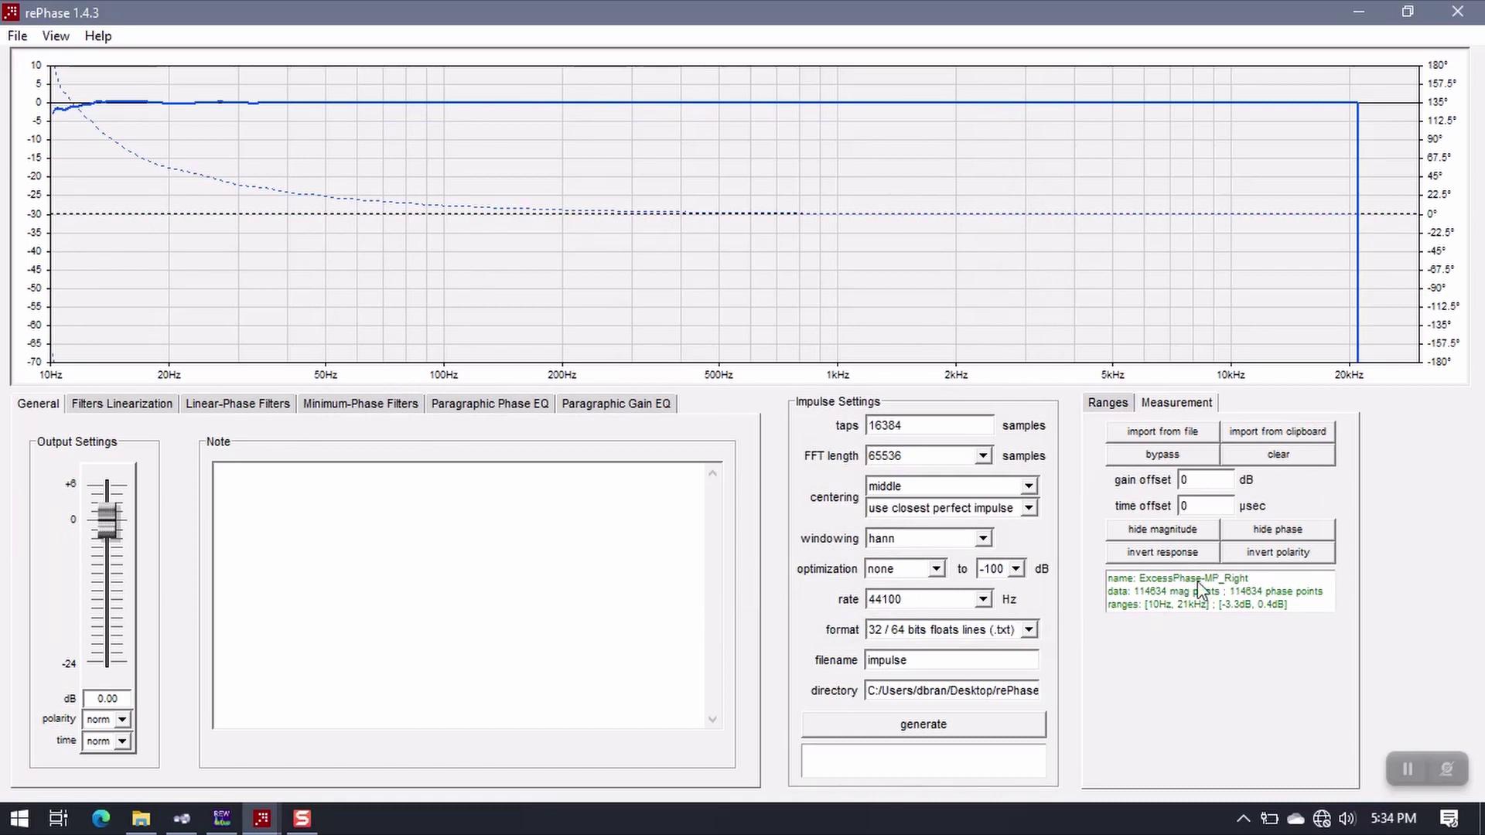
Set the graph's Frequency range from 20Hz to 20kHz.
{"action": "left_click", "coordinate": [1124, 404]}
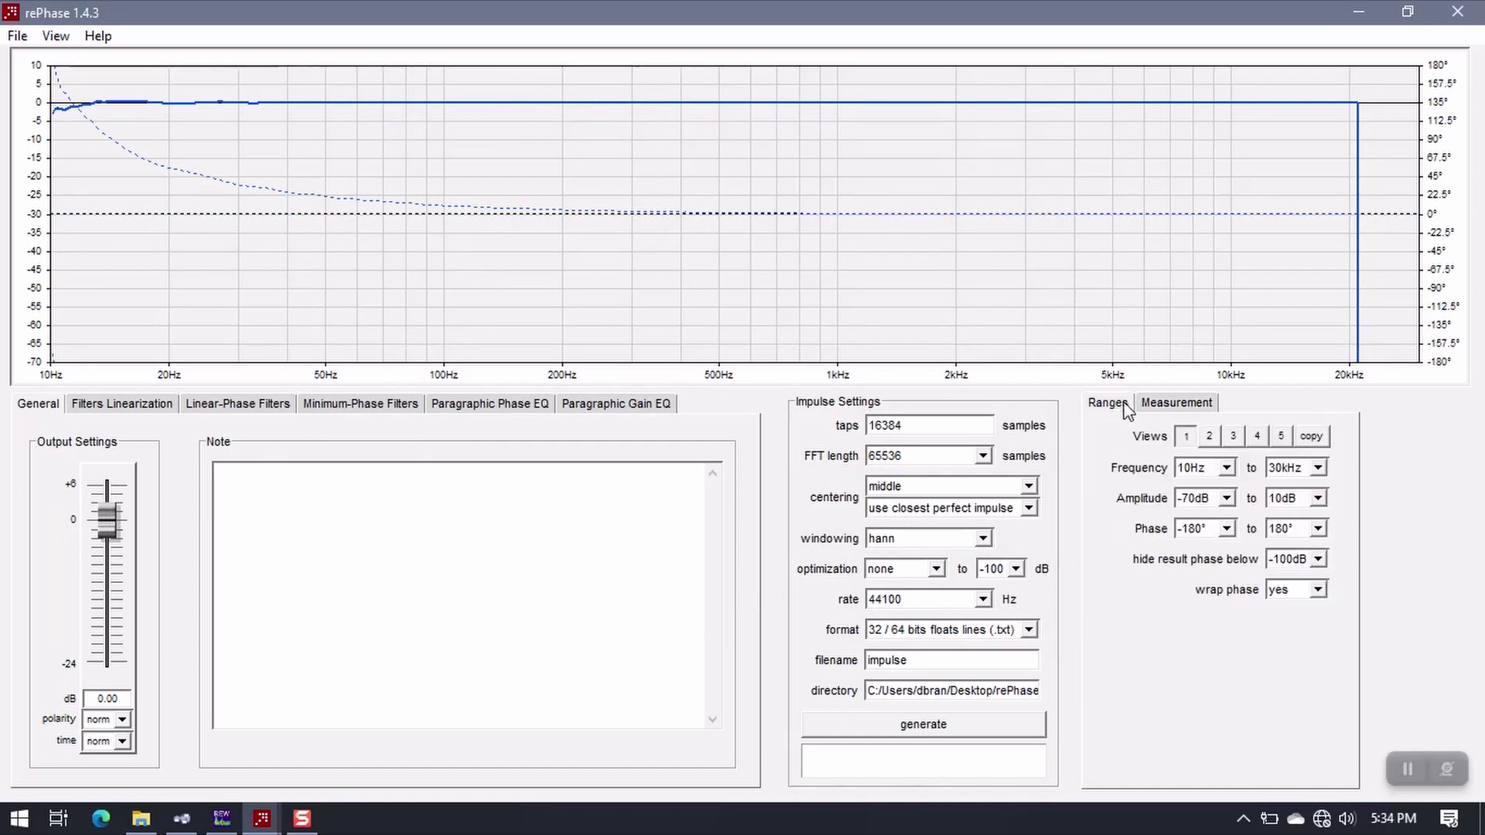
{"action": "left_click", "coordinate": [1226, 467]}
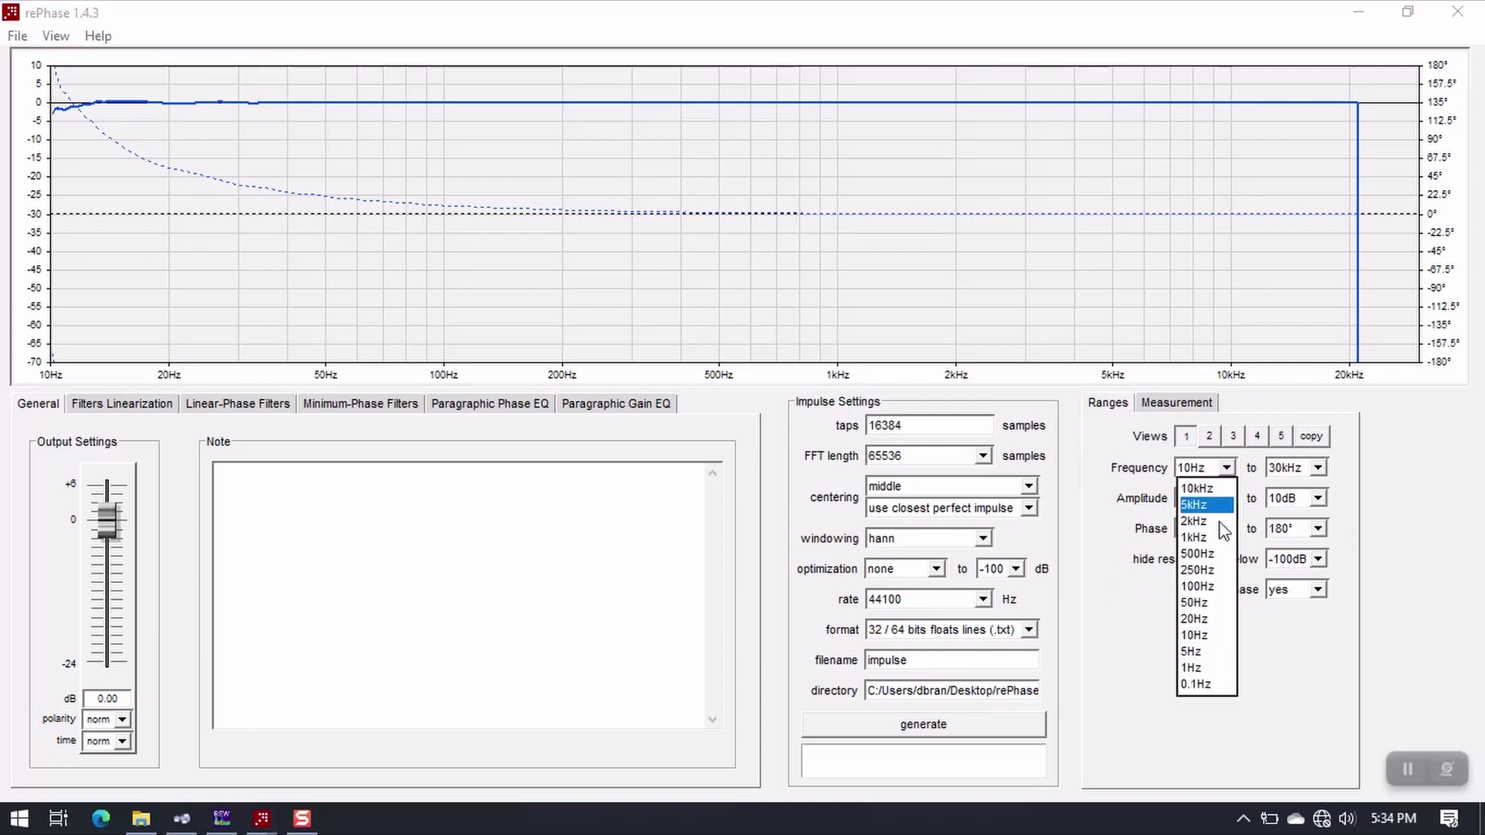
{"action": "left_click", "coordinate": [1195, 618]}
{"action": "left_click", "coordinate": [1317, 468]}
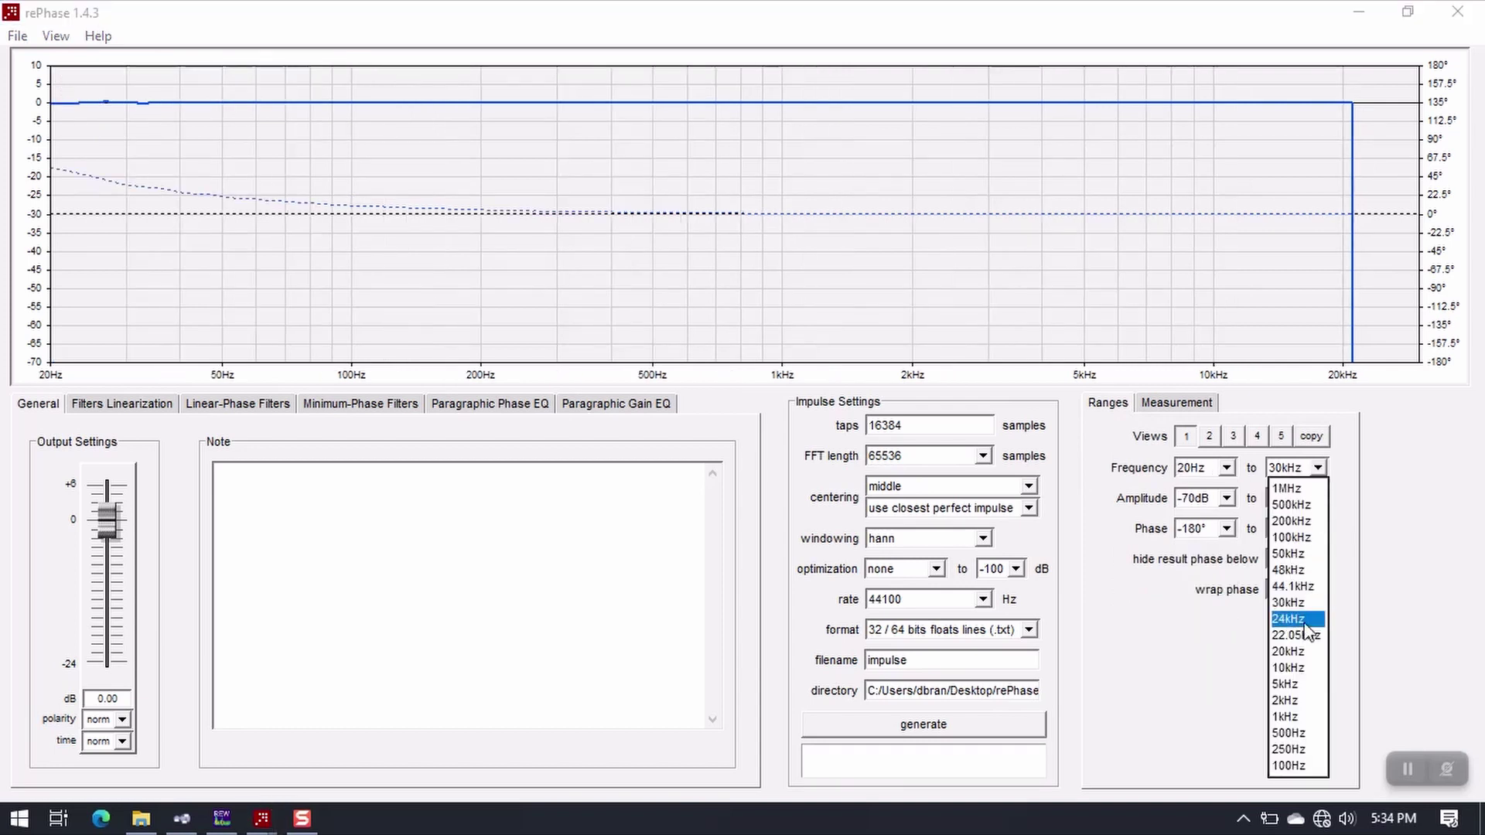
{"action": "left_click", "coordinate": [1290, 658]}
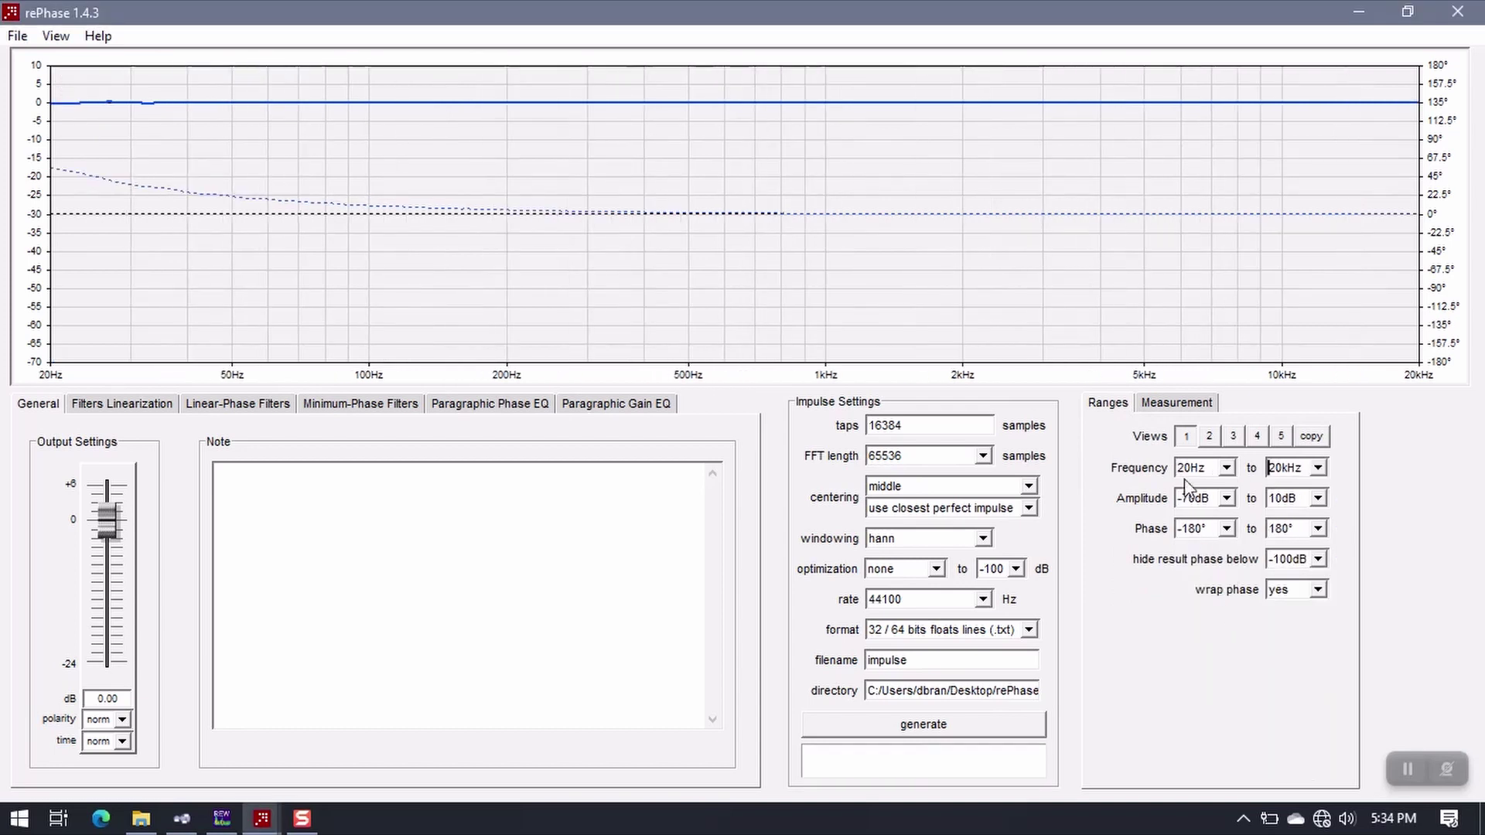
{"action": "left_click", "coordinate": [1177, 403]}
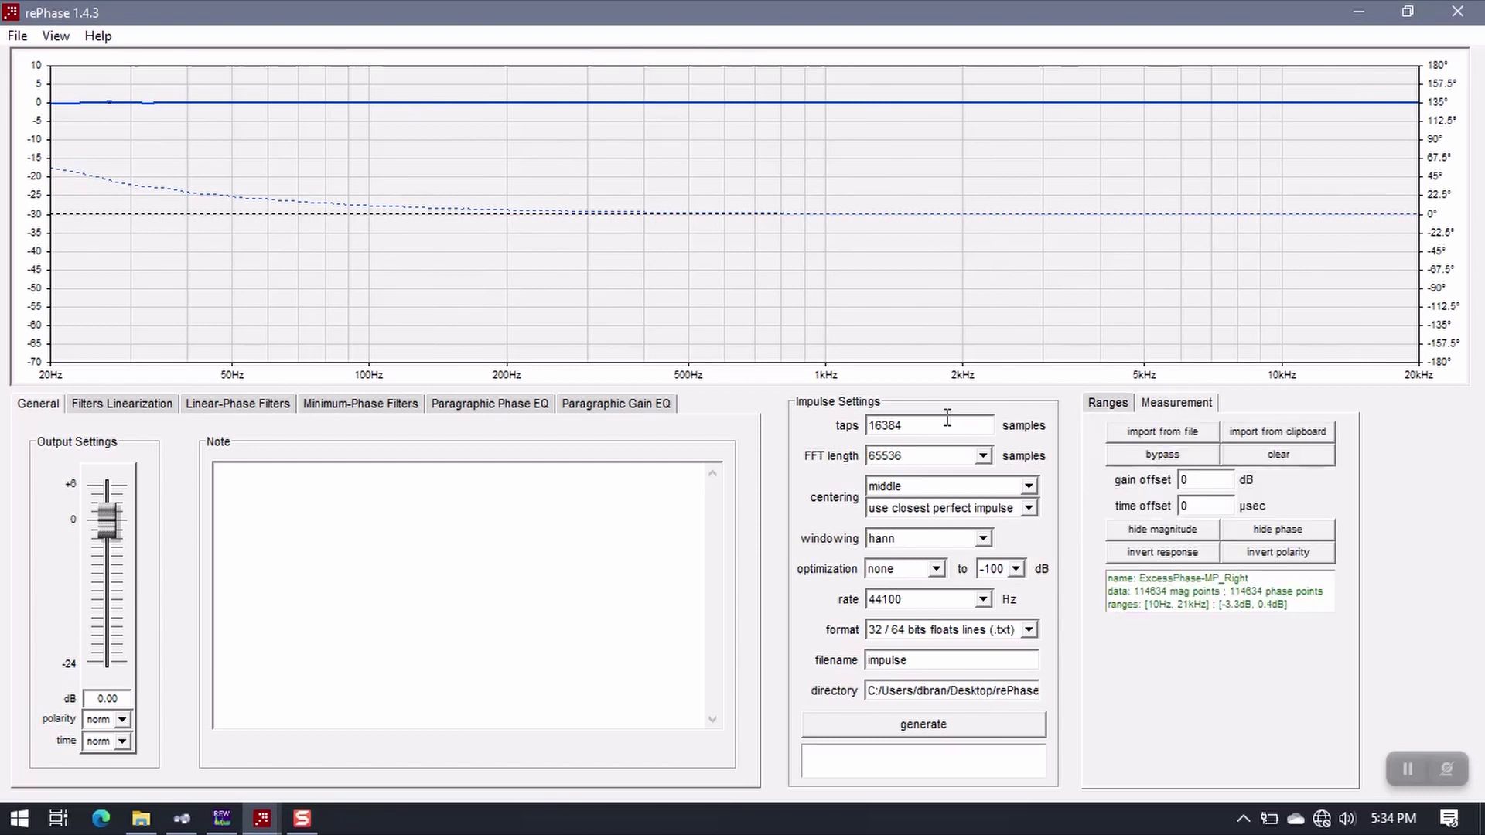
Enter 65536 taps, blackman-harris windowing, 96000 Hz rate and 64 bits IEEE mono (.wav) format.
{"action": "left_click_drag", "start_coordinate": [936, 425], "coordinate": [828, 428]}
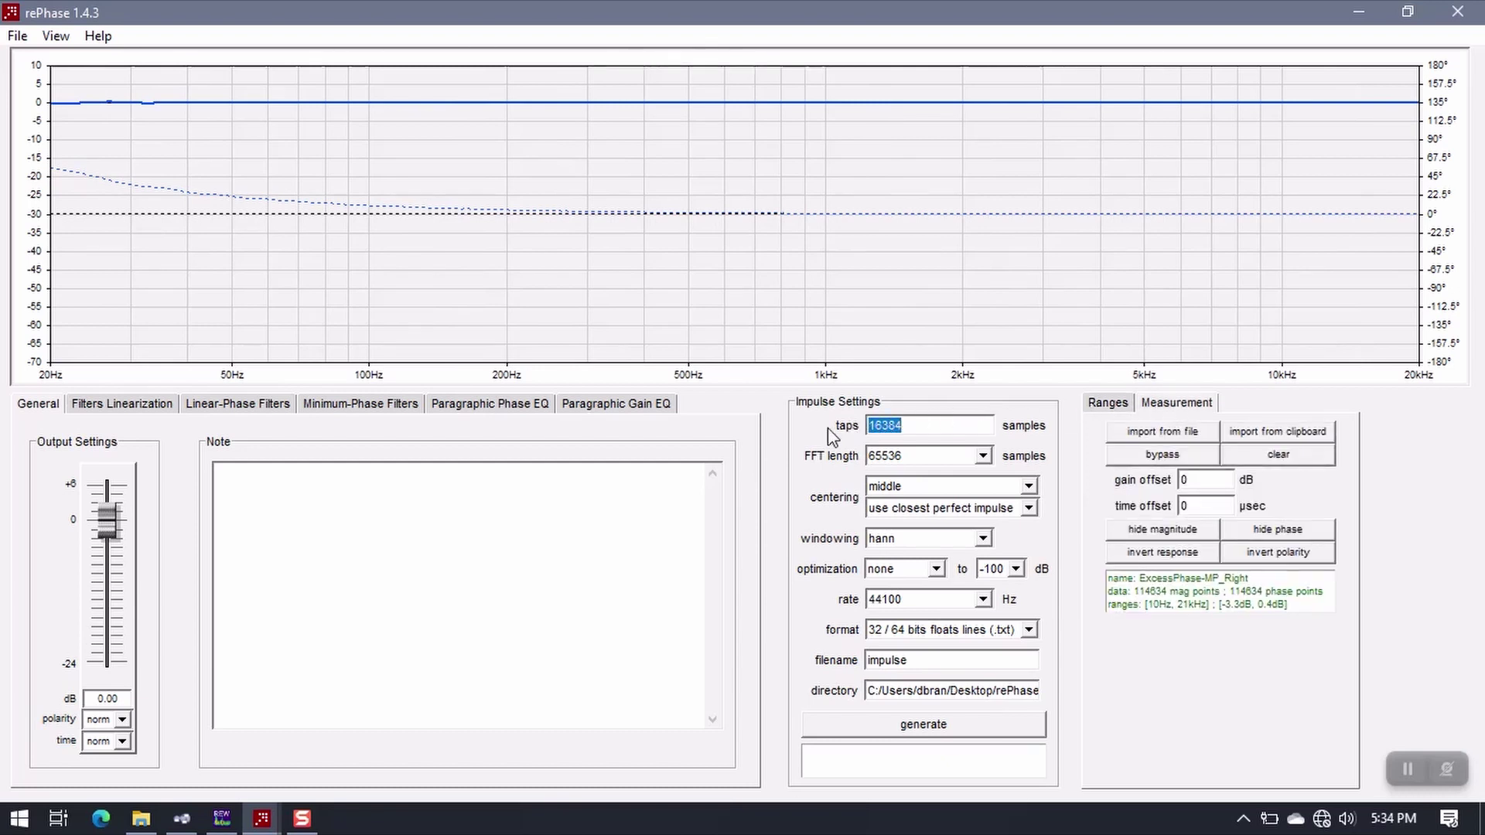
{"action": "type", "text": "65536"}
{"action": "left_click", "coordinate": [984, 540]}
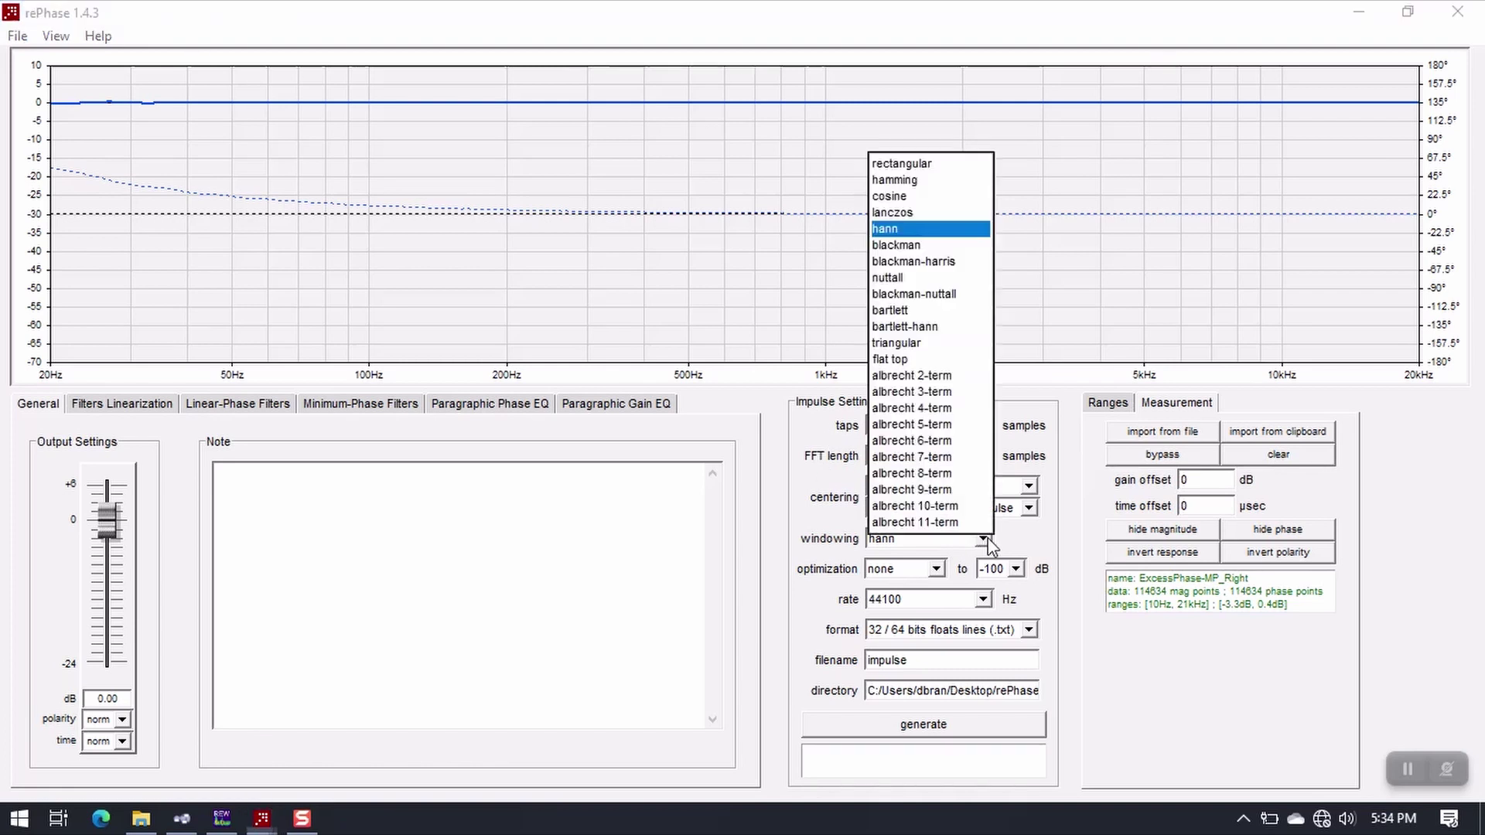
{"action": "left_click", "coordinate": [915, 263]}
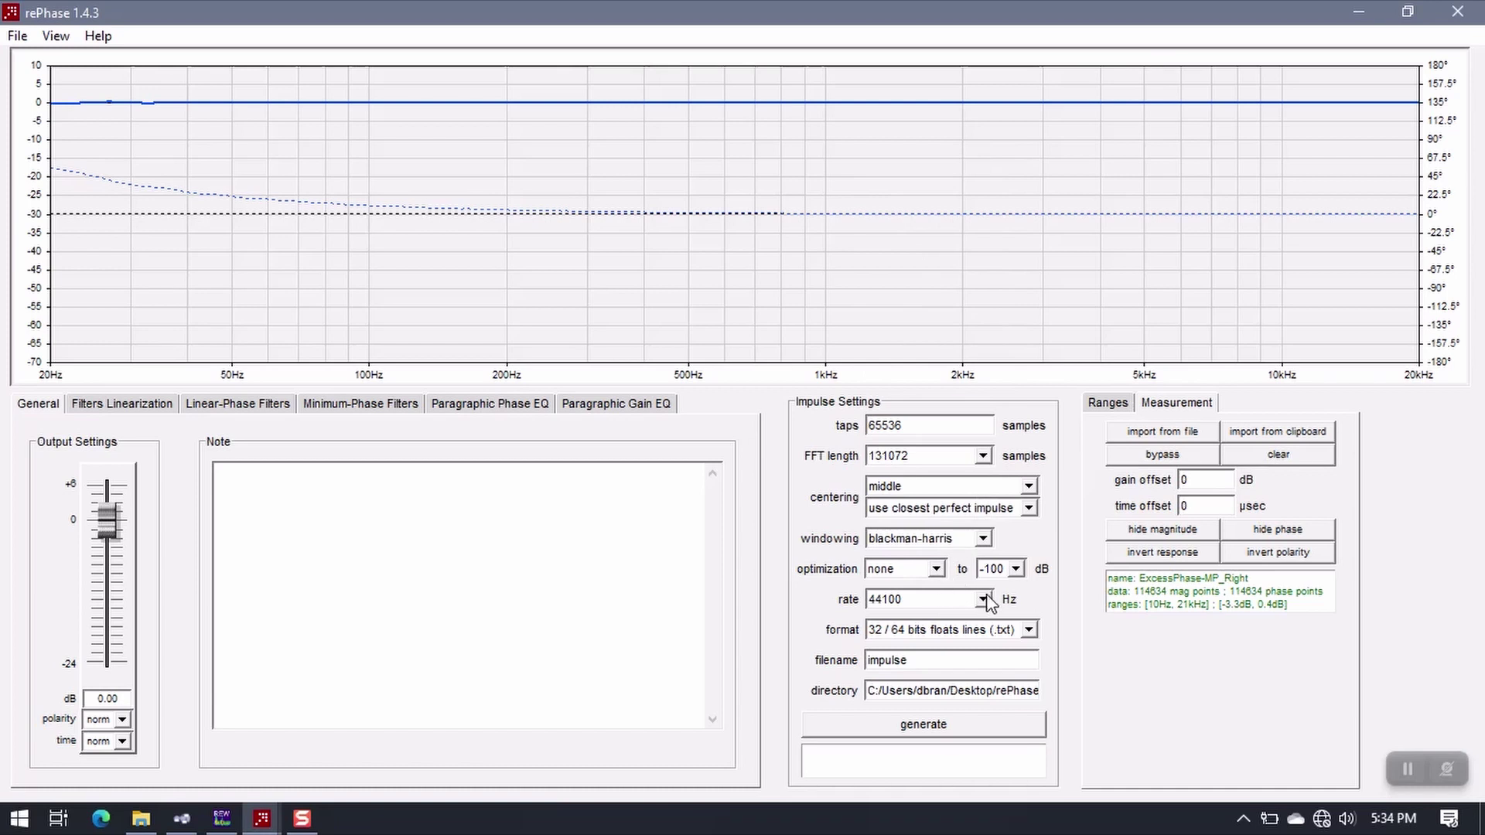
{"action": "left_click", "coordinate": [983, 600]}
{"action": "left_click", "coordinate": [957, 638]}
{"action": "left_click", "coordinate": [1027, 631]}
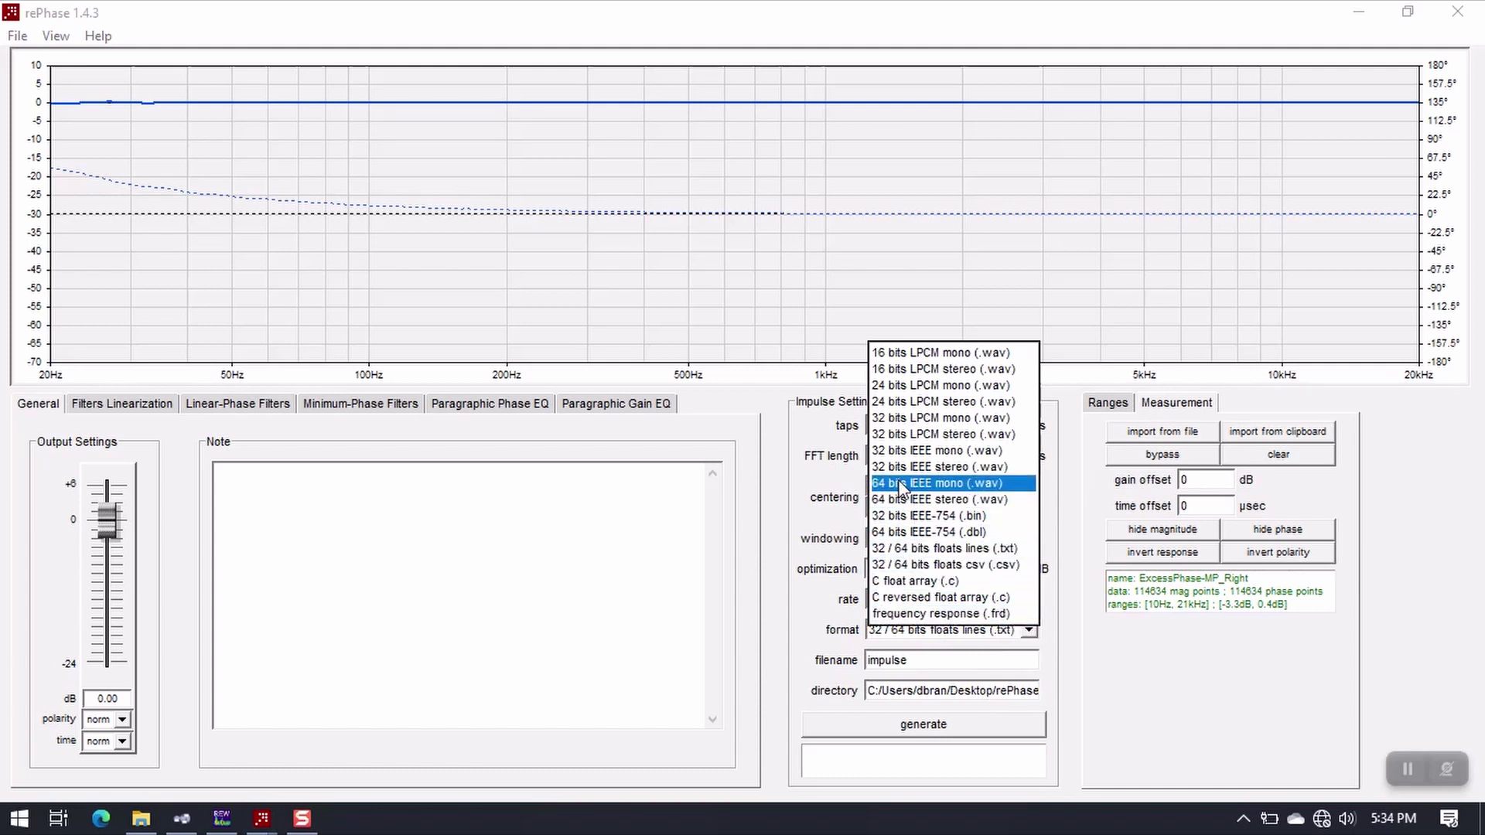
{"action": "left_click", "coordinate": [983, 484]}
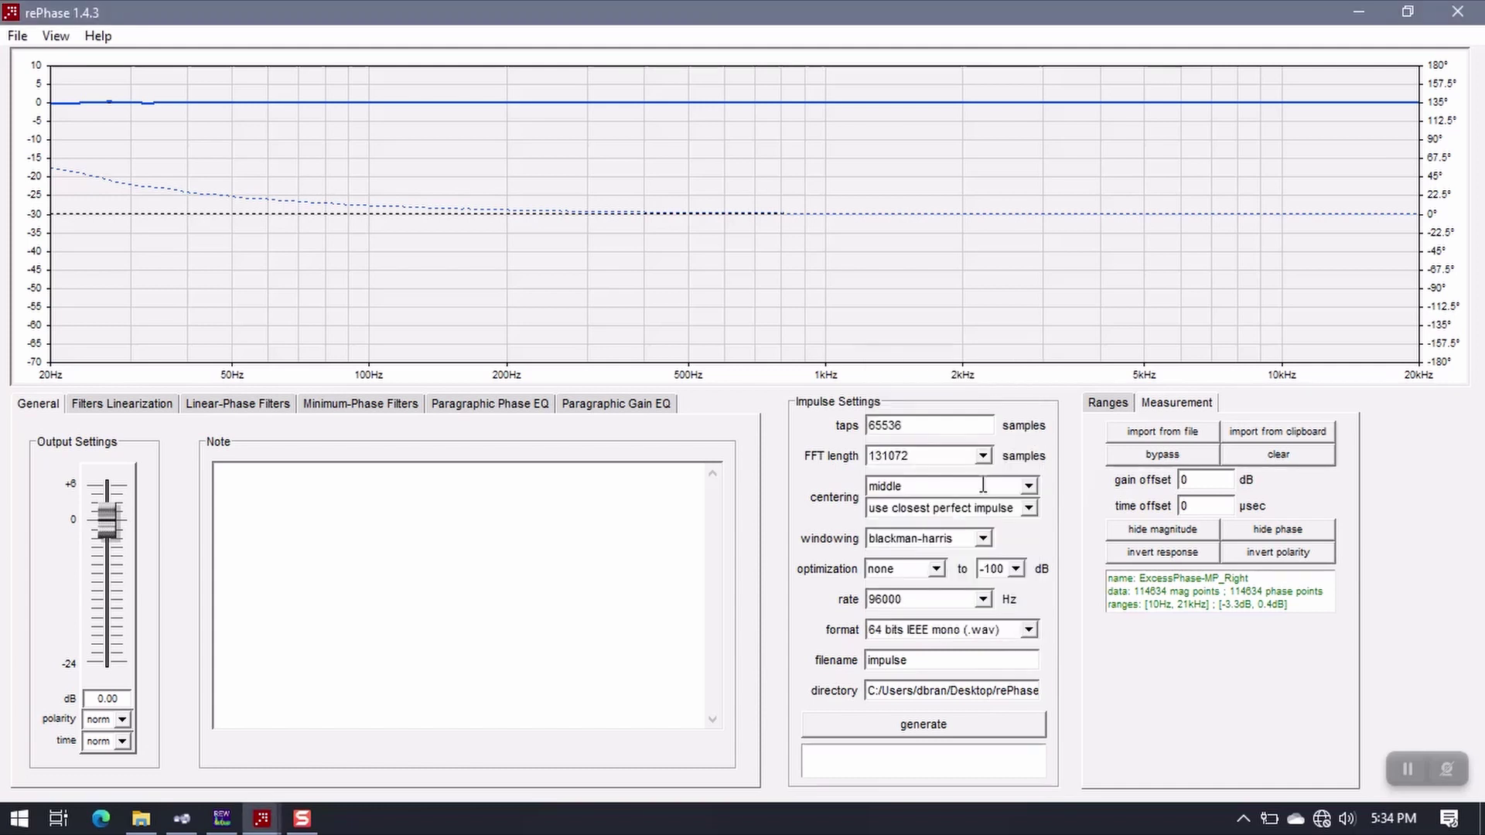
{"action": "double_click", "coordinate": [918, 662]}
Paste the LEFT filter's name into the filename and change it to Tutorial-Cor96kHz_RIGHT.
{"action": "key", "text": "alt+Tab"}
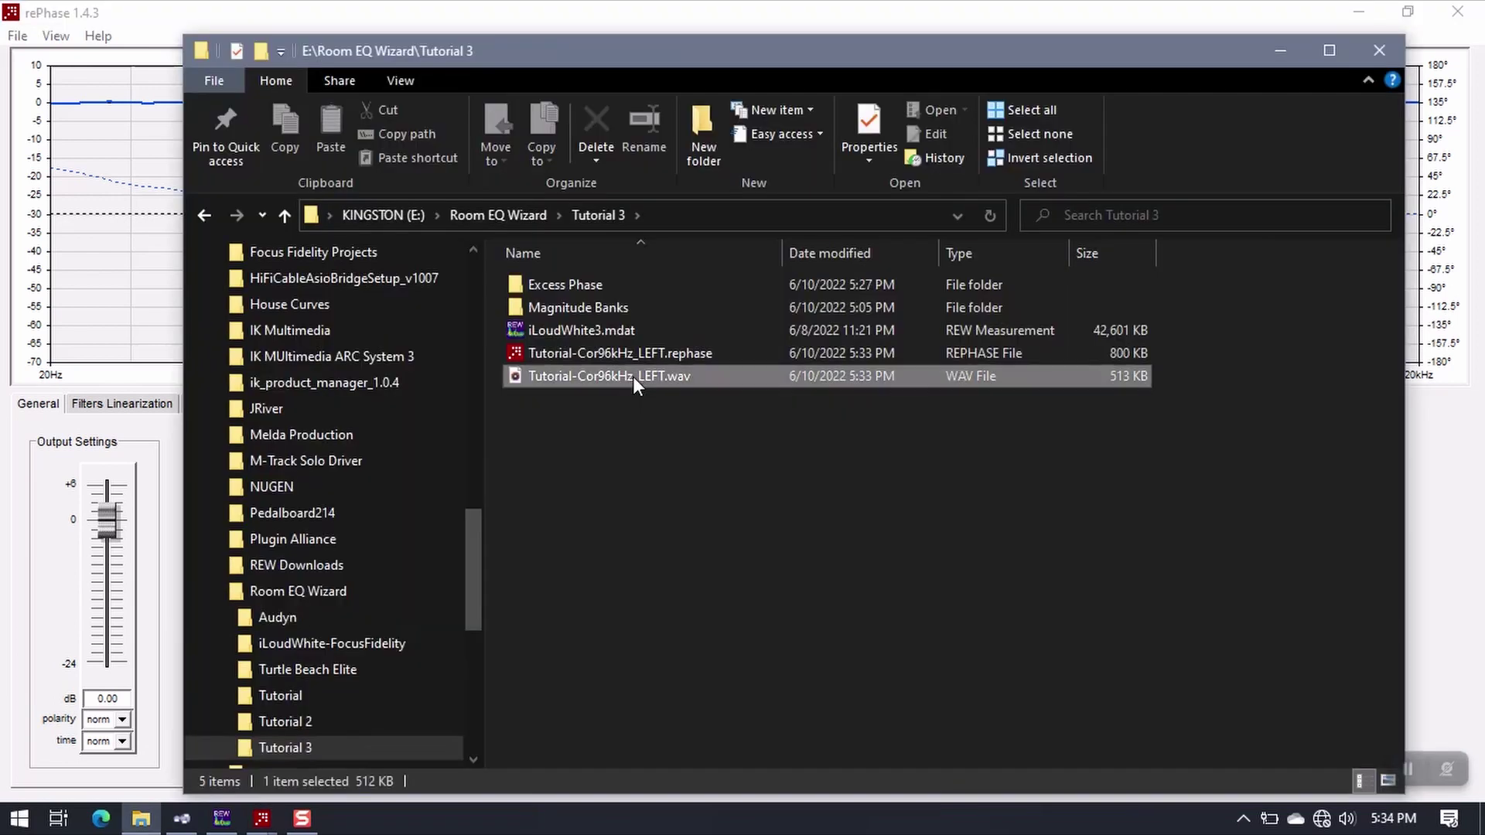
{"action": "left_click", "coordinate": [608, 378]}
{"action": "key", "text": "ctrl+c"}
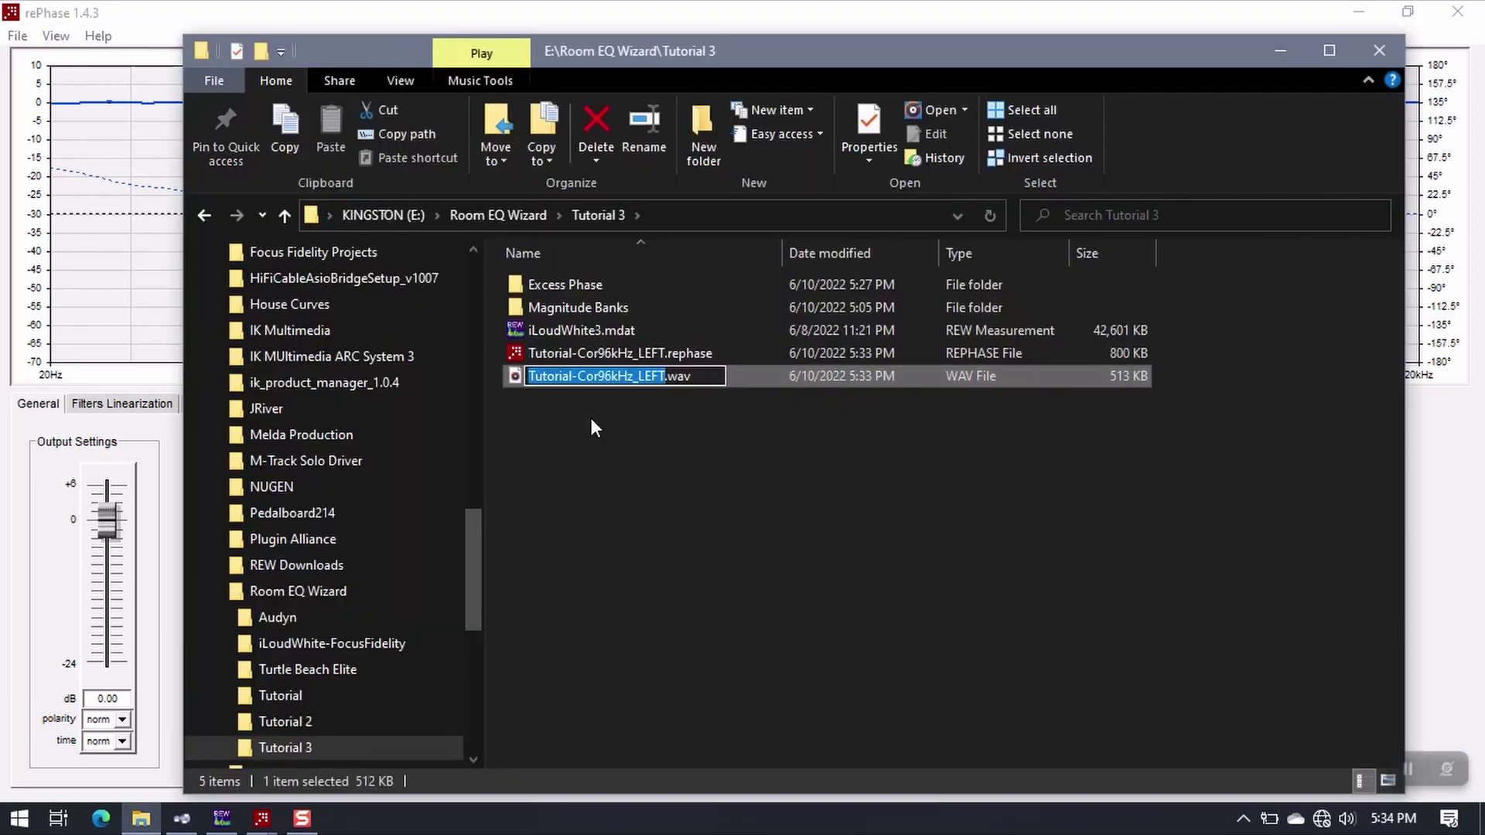
{"action": "left_click", "coordinate": [659, 439]}
{"action": "left_click", "coordinate": [1447, 635]}
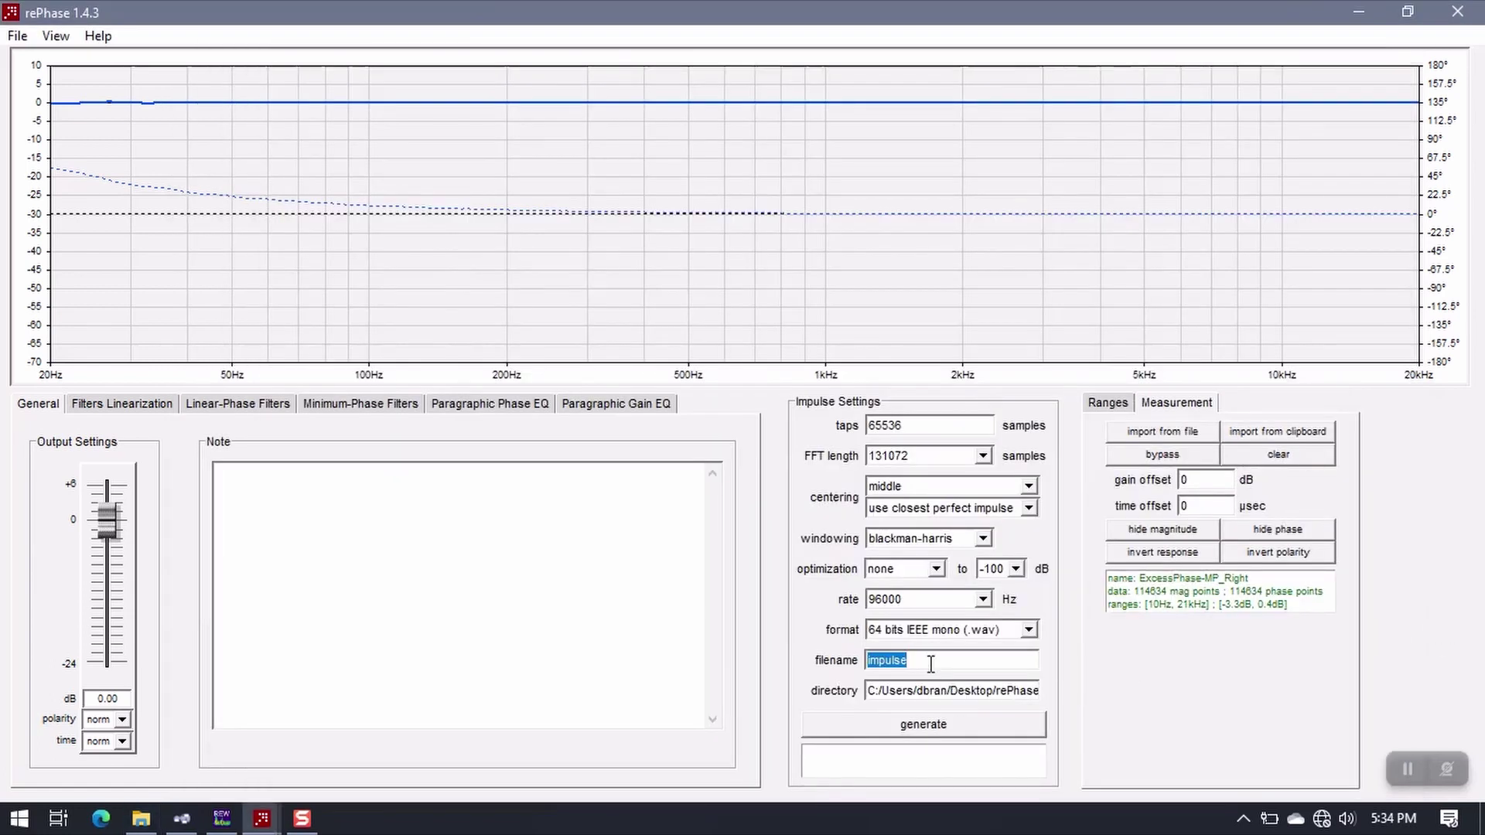
{"action": "key", "text": "ctrl+v"}
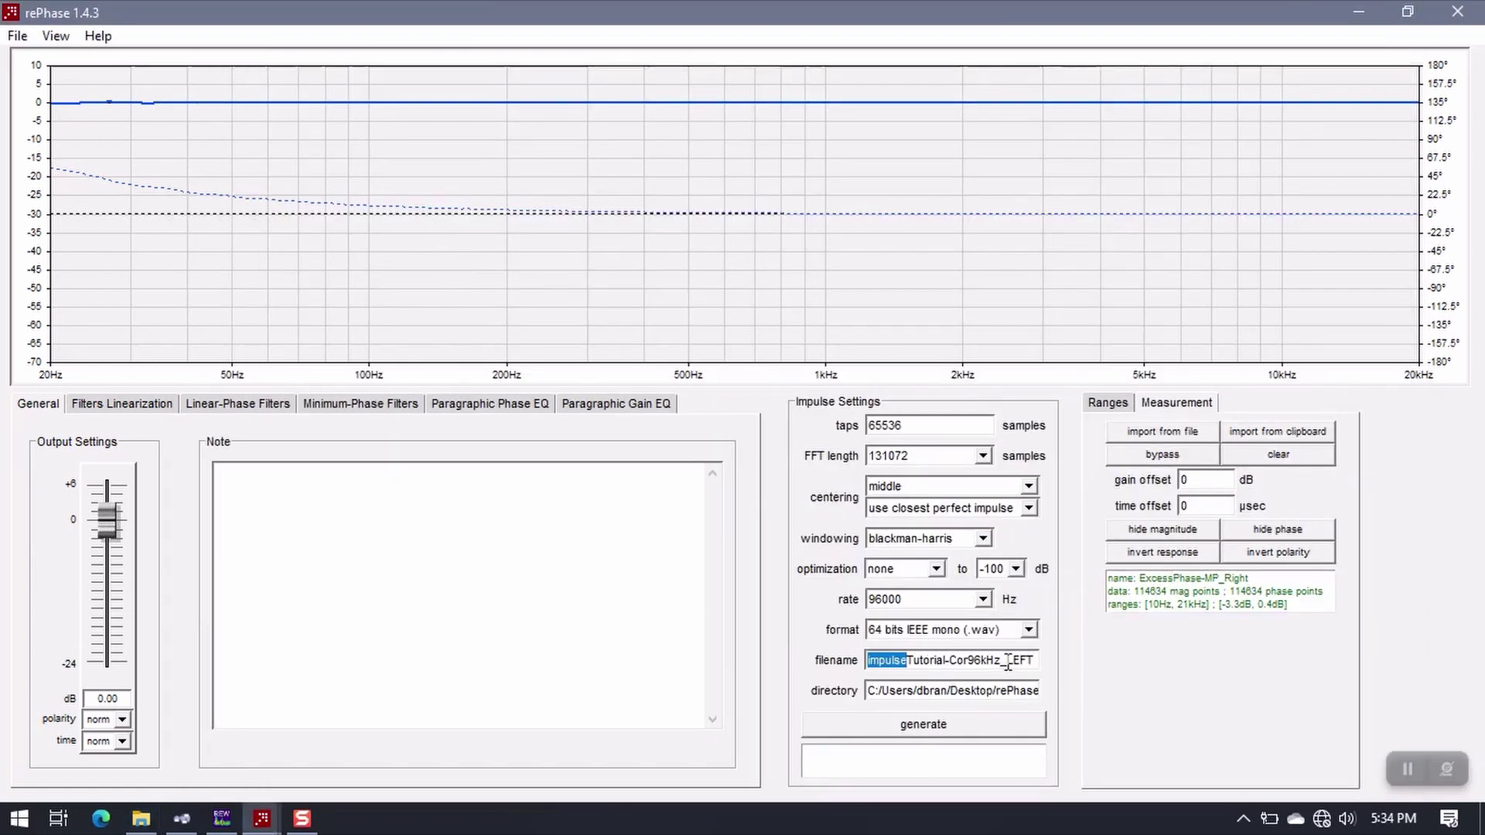
{"action": "left_click", "coordinate": [910, 661]}
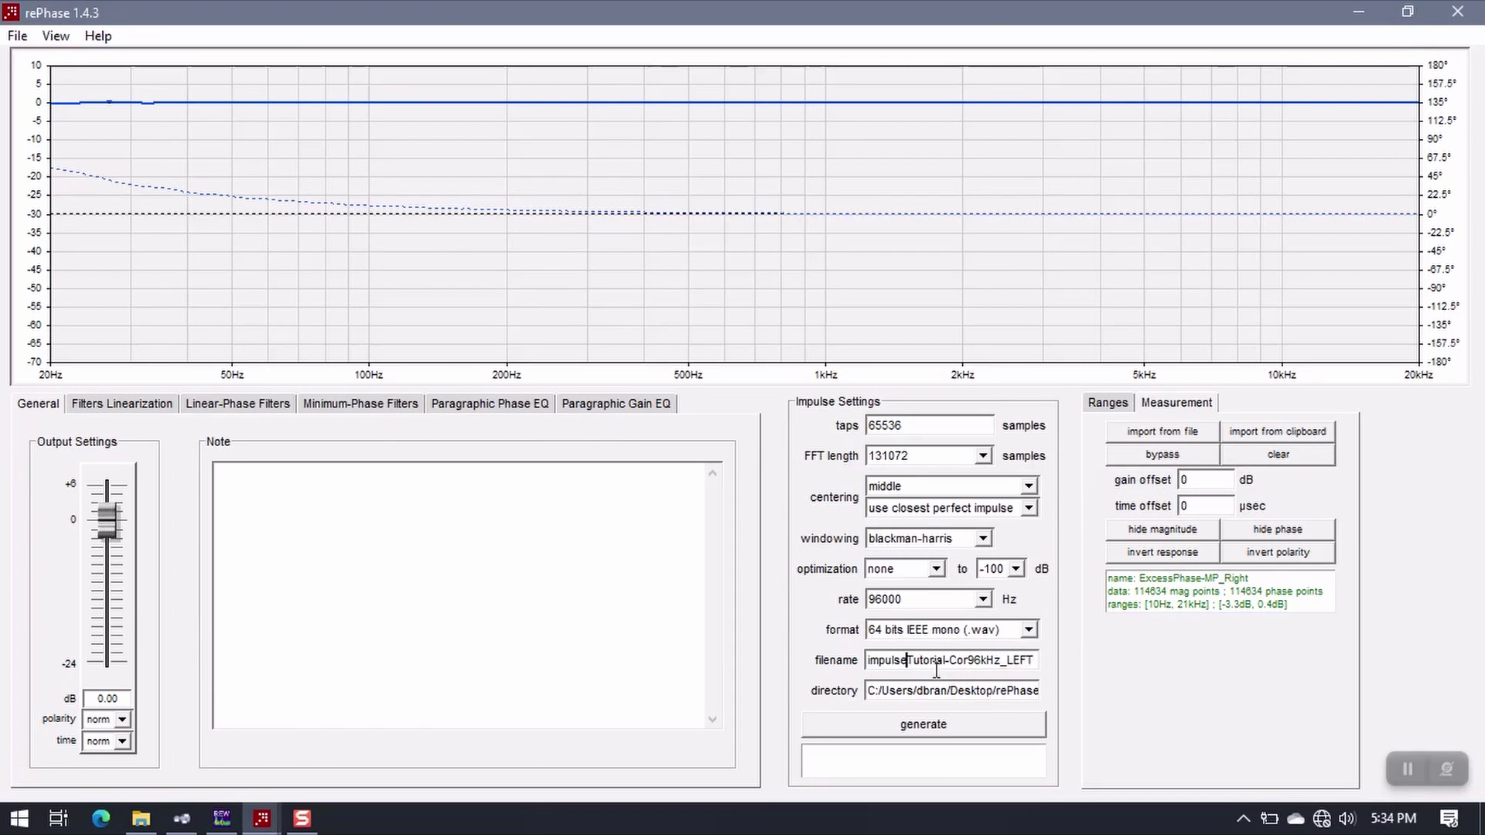
{"action": "key", "text": "BackSpace"}
{"action": "key", "text": "BackSpace"}
{"action": "key", "text": "BackSpace"}
{"action": "key", "text": "BackSpace"}
{"action": "key", "text": "BackSpace"}
{"action": "key", "text": "BackSpace"}
{"action": "key", "text": "BackSpace"}
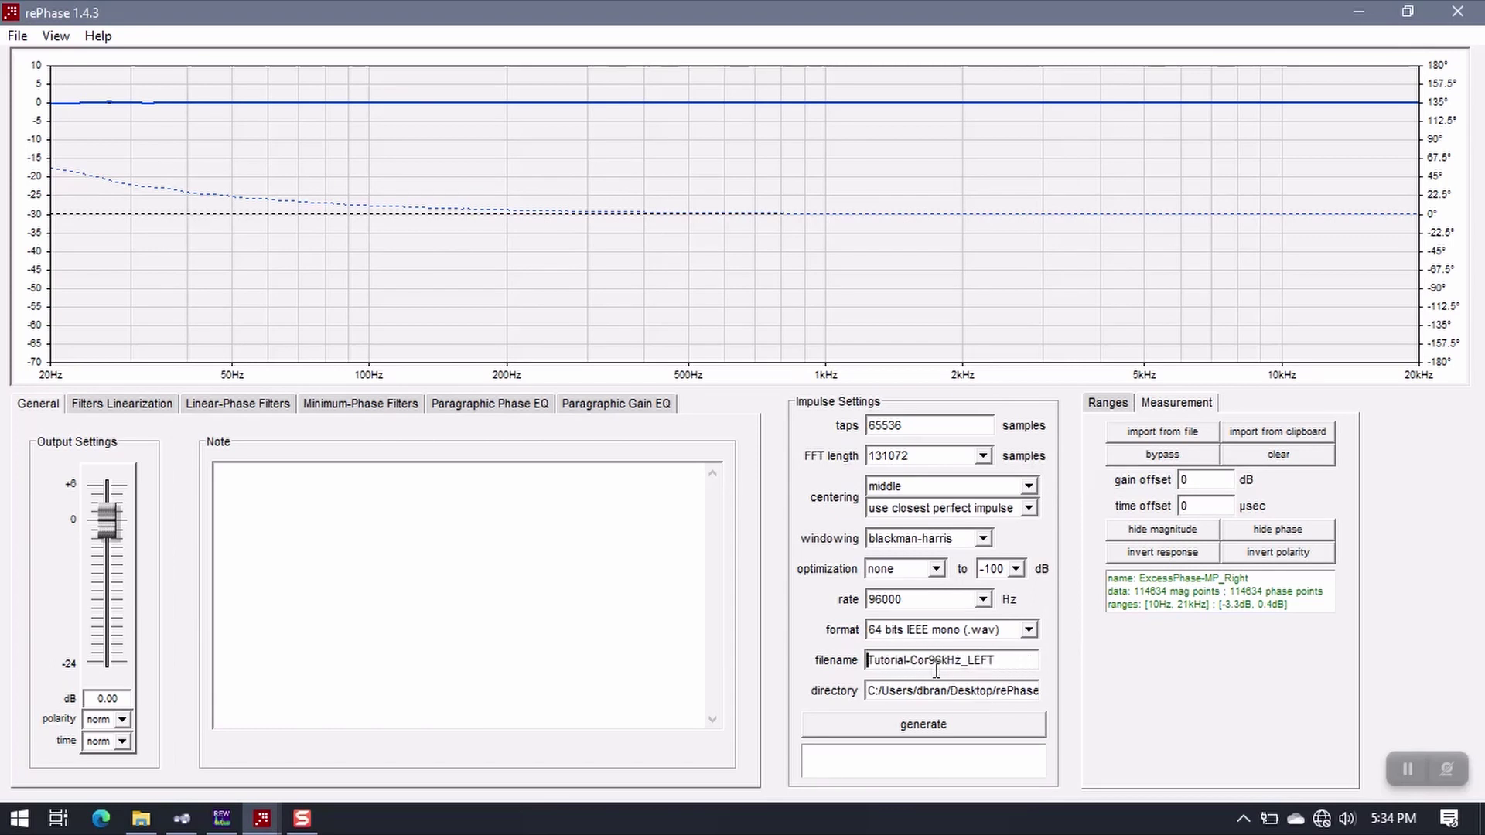
{"action": "key", "text": "BackSpace"}
{"action": "key", "text": "BackSpace"}
Set the output directory to E:\Room EQ Wizard\Tutorial 3.
{"action": "left_click", "coordinate": [979, 691]}
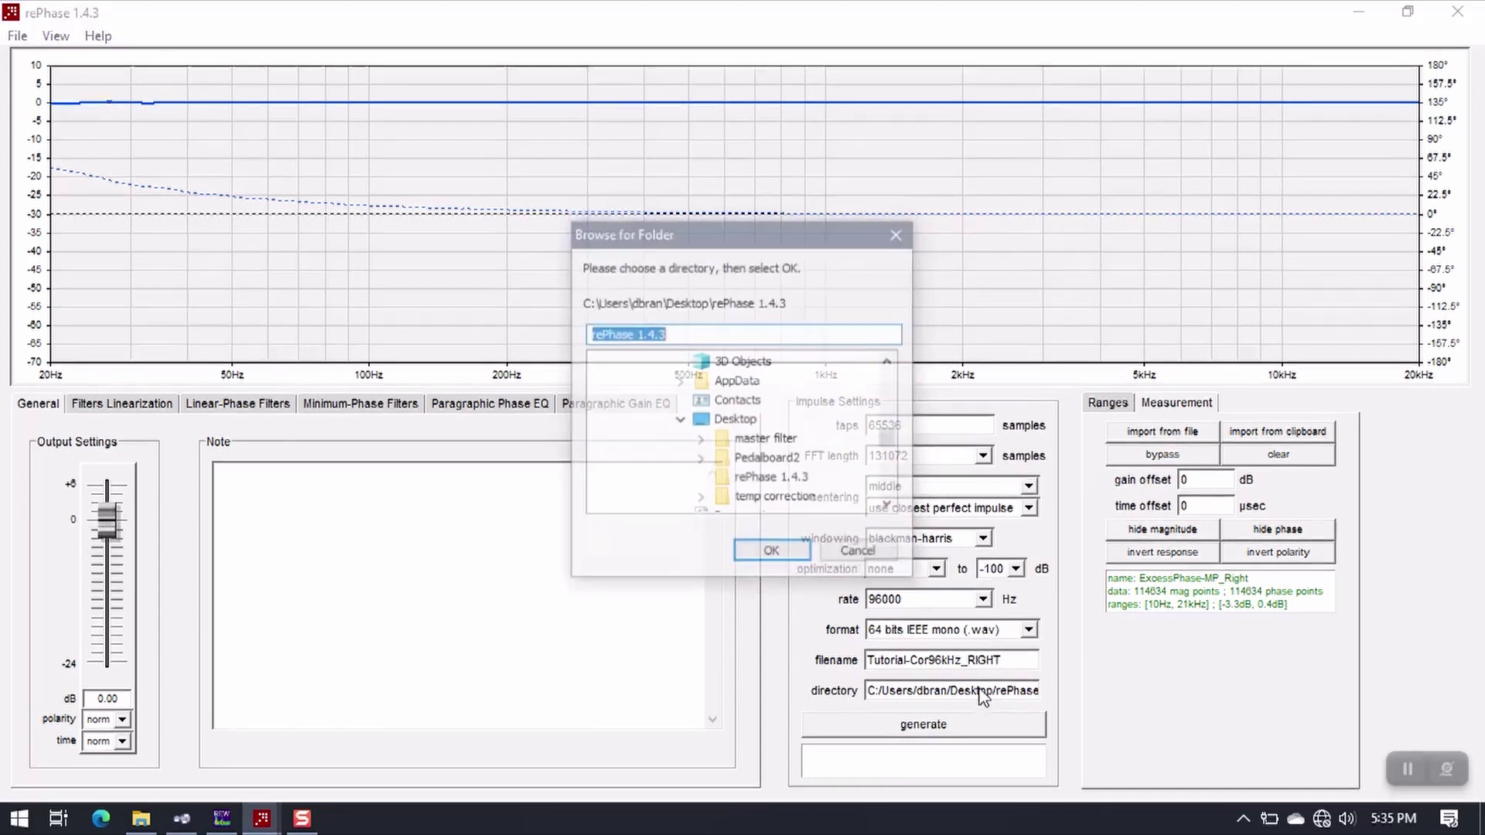
{"action": "scroll", "coordinate": [793, 488], "scroll_direction": "up", "scroll_amount": 10}
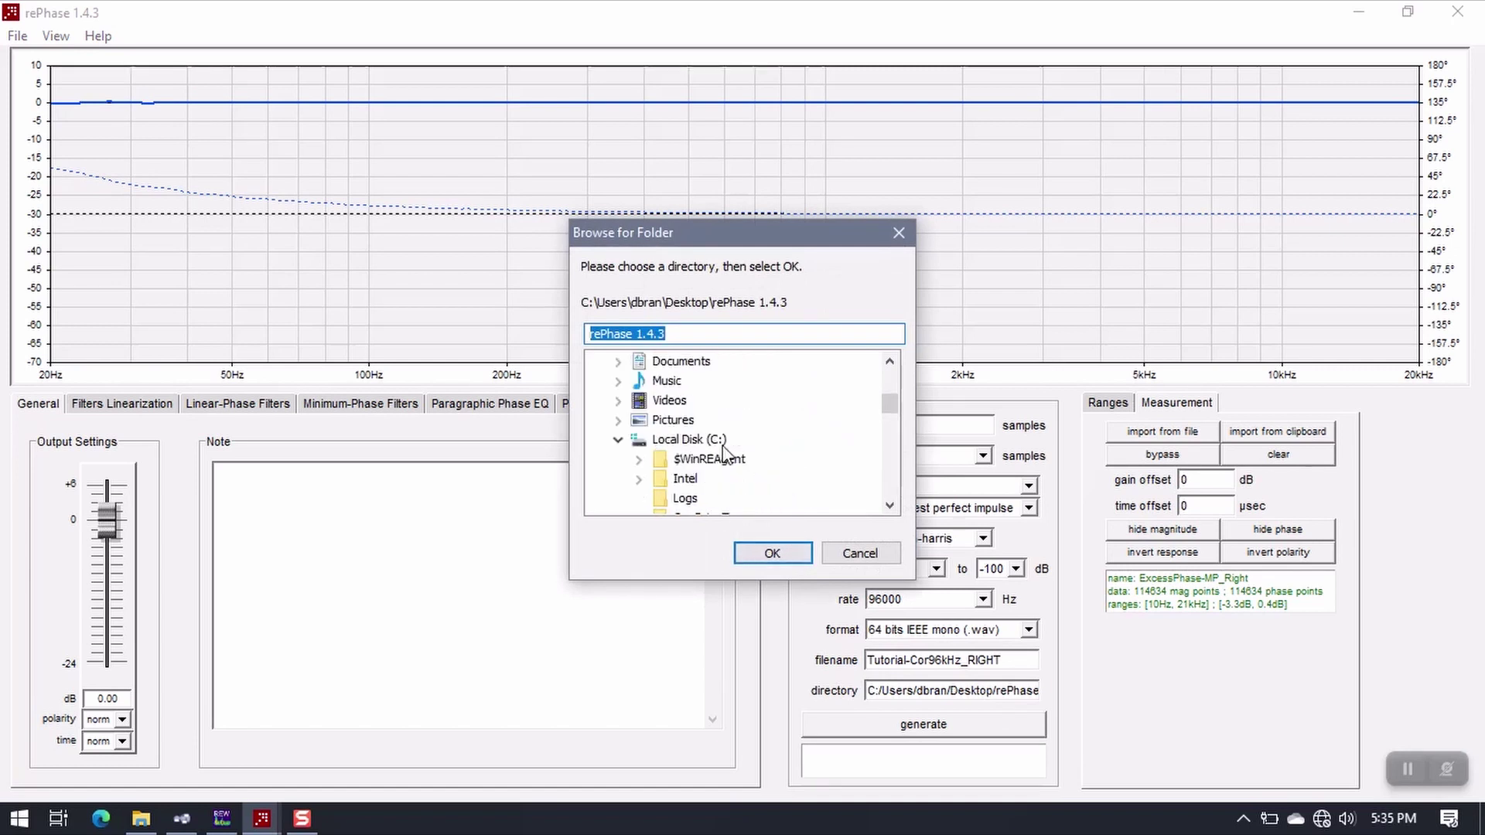
{"action": "left_click", "coordinate": [597, 400]}
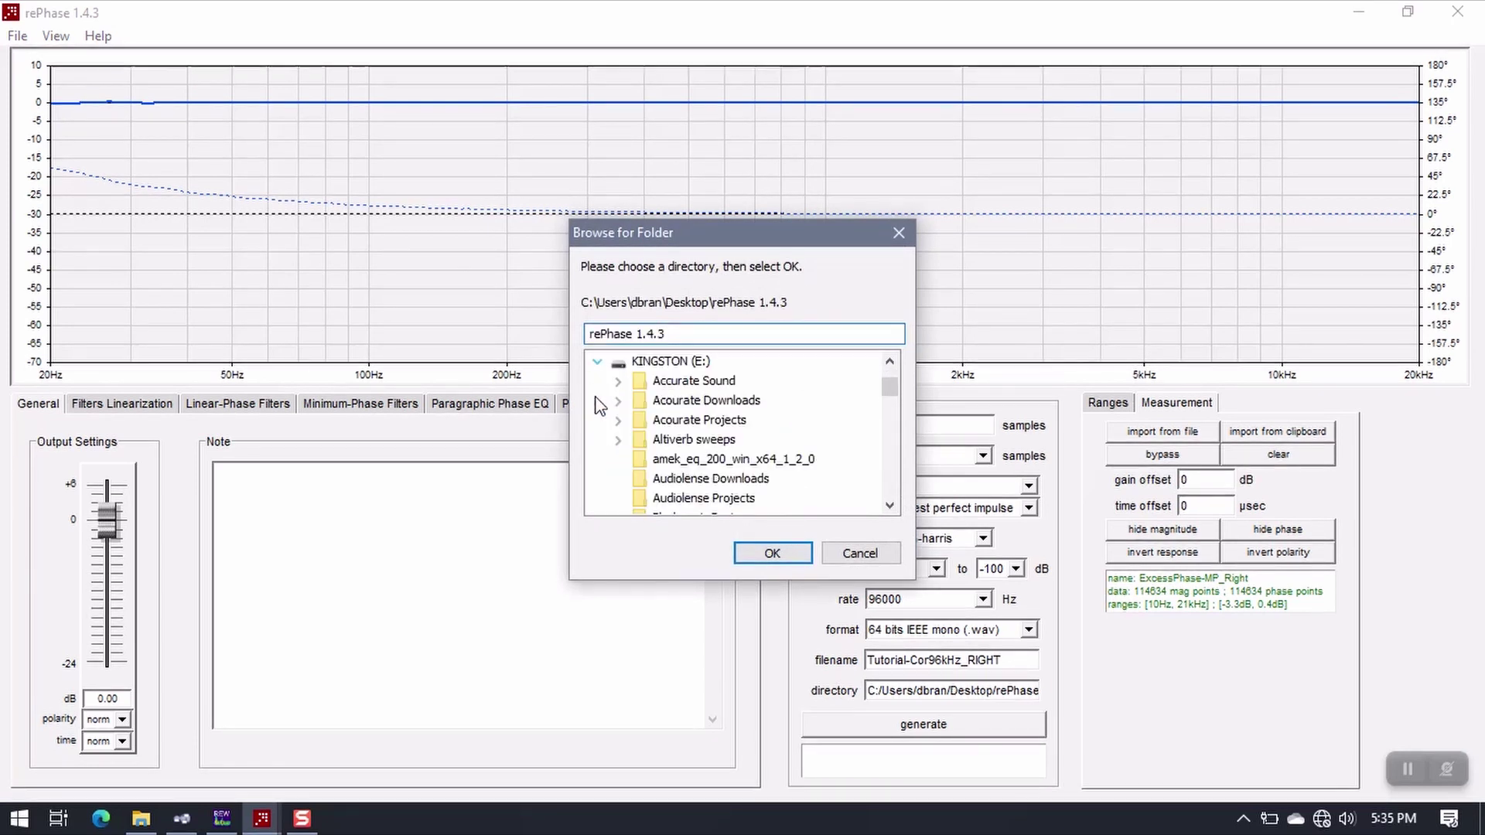
{"action": "scroll", "coordinate": [673, 448], "scroll_direction": "down", "scroll_amount": 5}
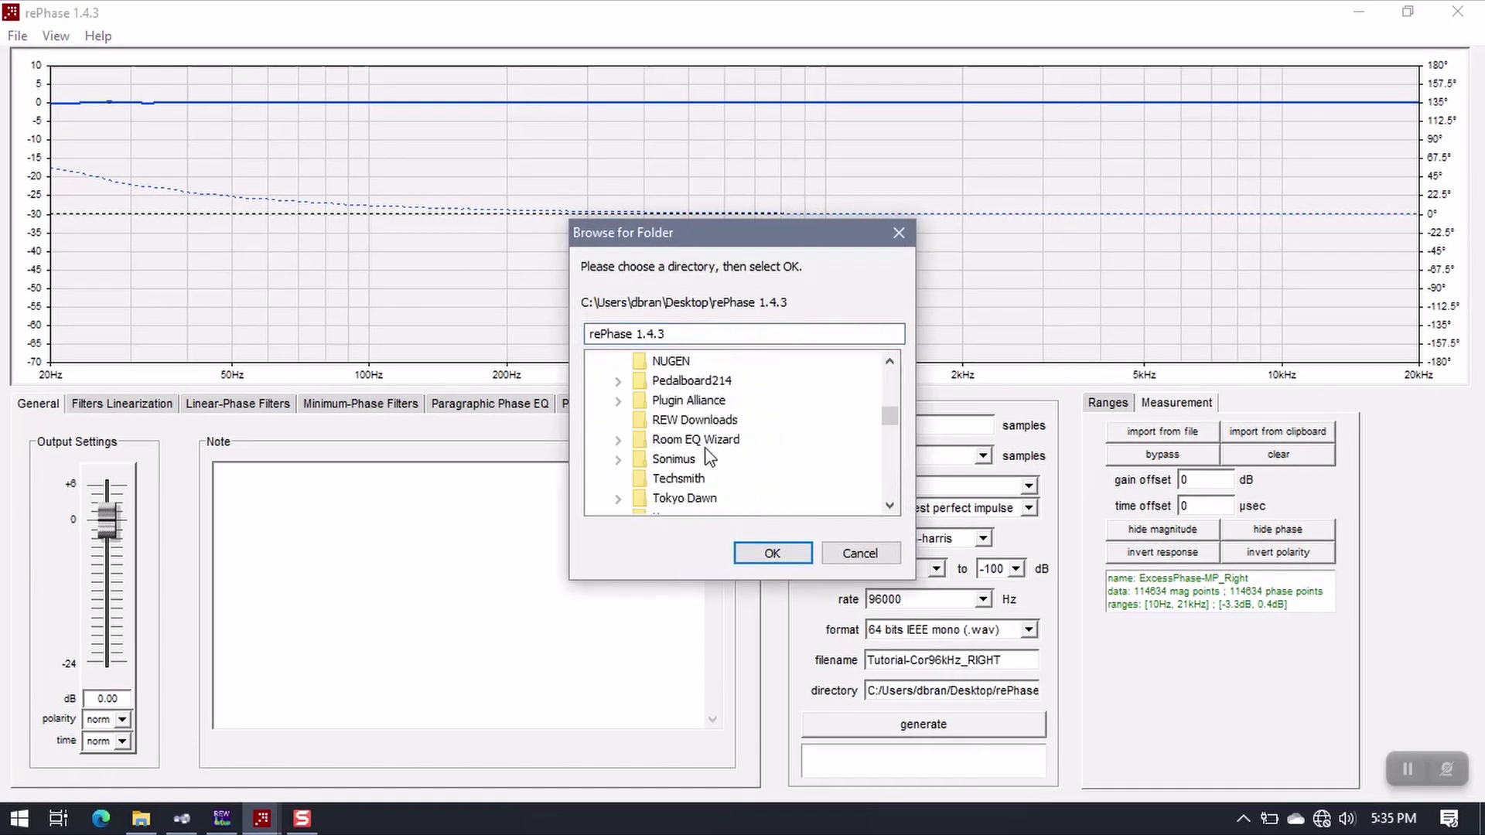
{"action": "left_click", "coordinate": [618, 440]}
{"action": "left_click", "coordinate": [698, 497]}
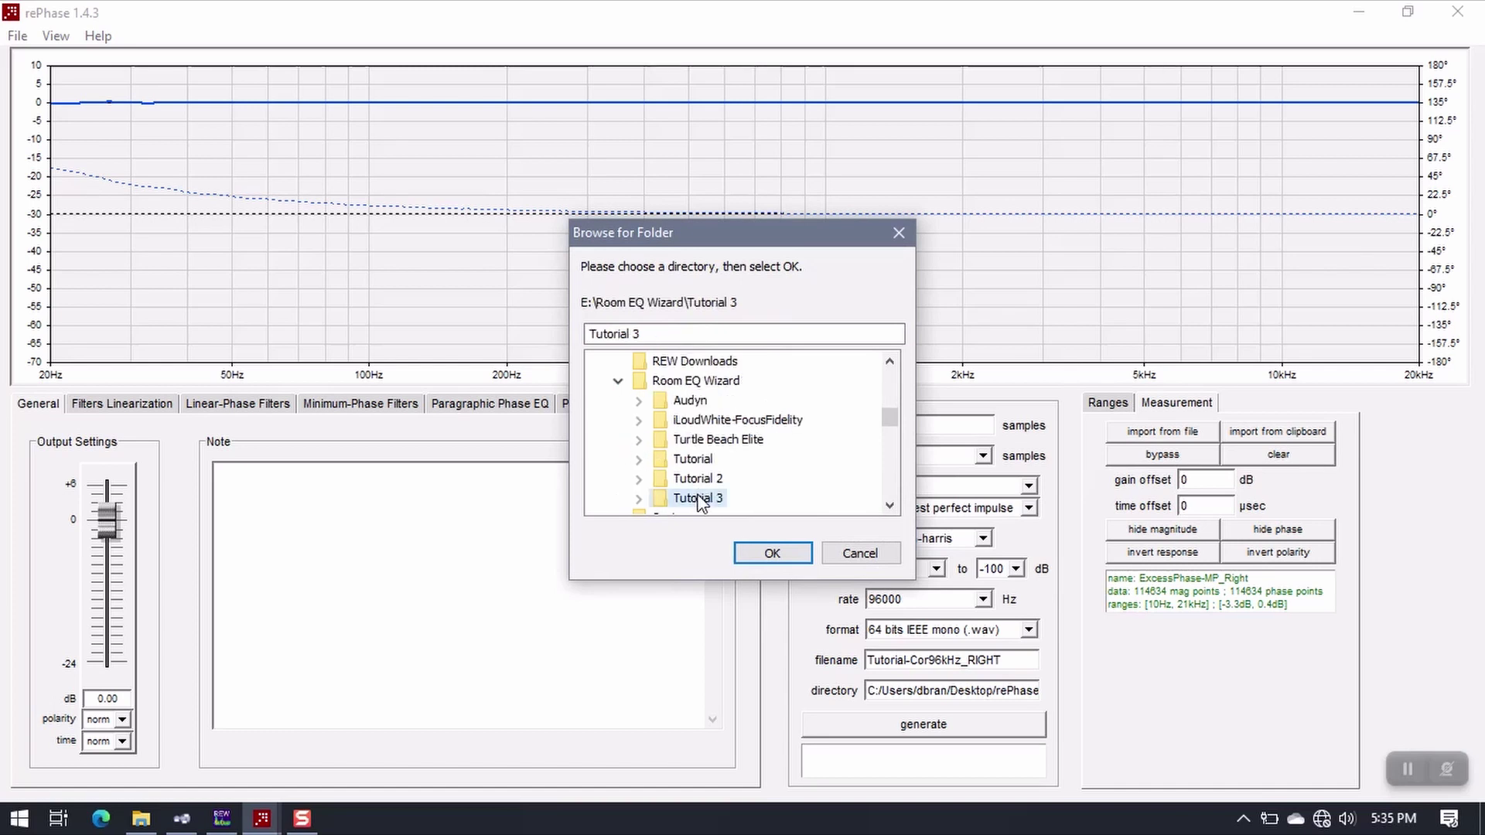
{"action": "left_click", "coordinate": [639, 498]}
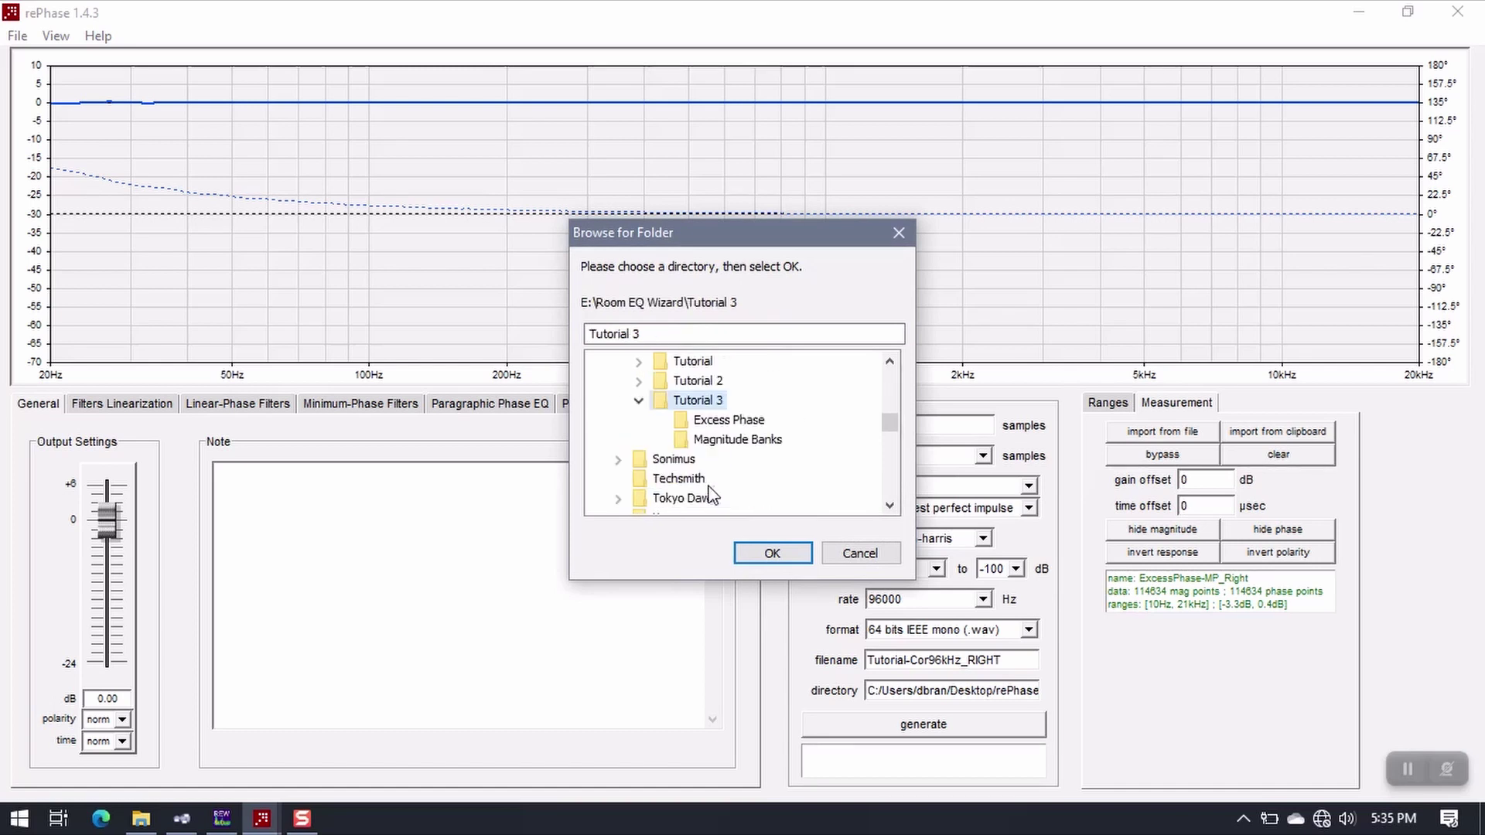
{"action": "scroll", "coordinate": [705, 485], "scroll_direction": "down", "scroll_amount": 1}
{"action": "left_click", "coordinate": [762, 552]}
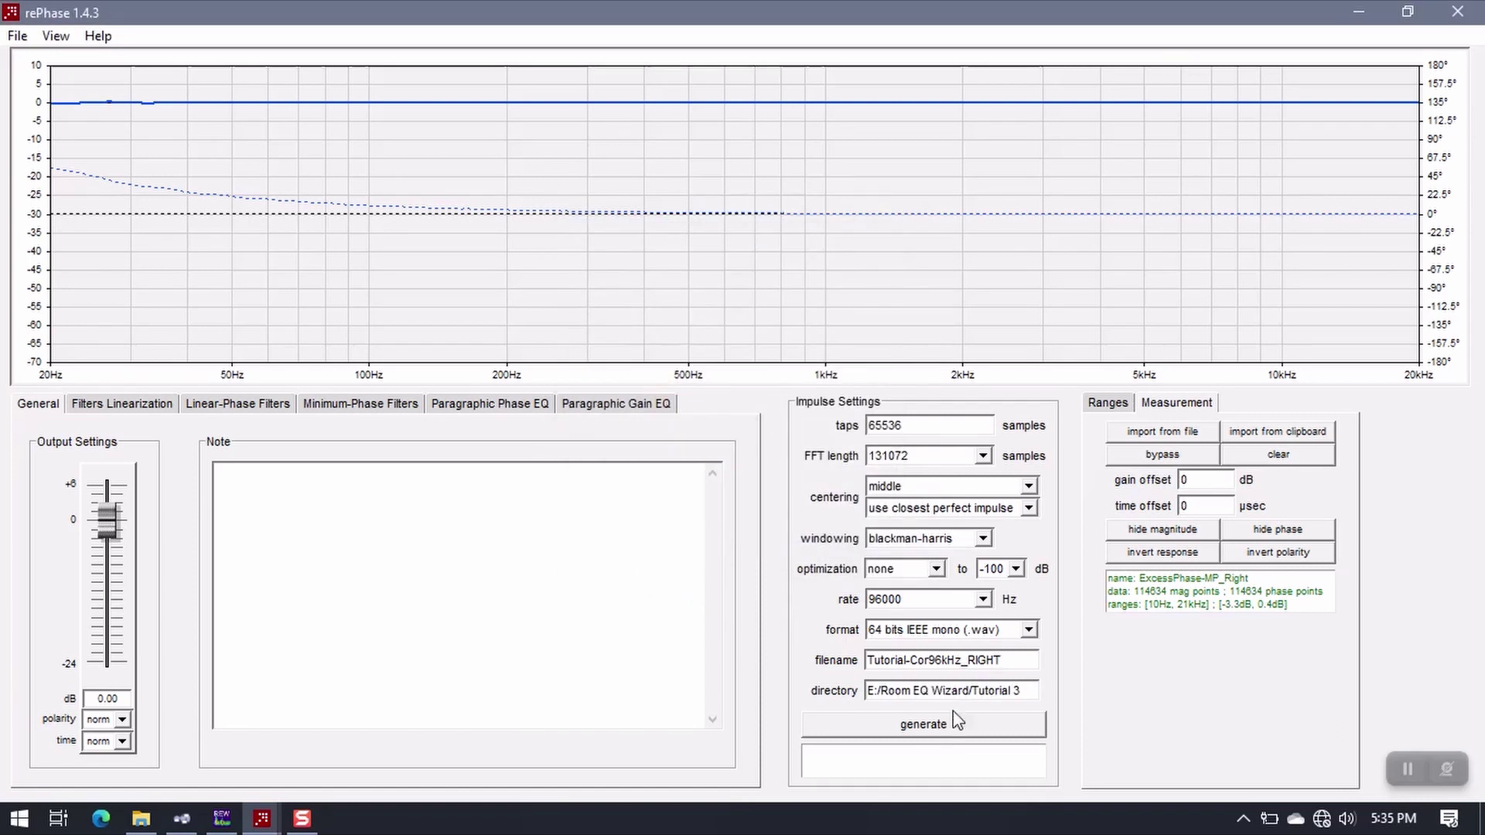
Import MagnitudeRight_Bank01.xml into paragraphic gain EQ bank 01 and sort it by ascending frequency.
{"action": "left_click", "coordinate": [602, 406]}
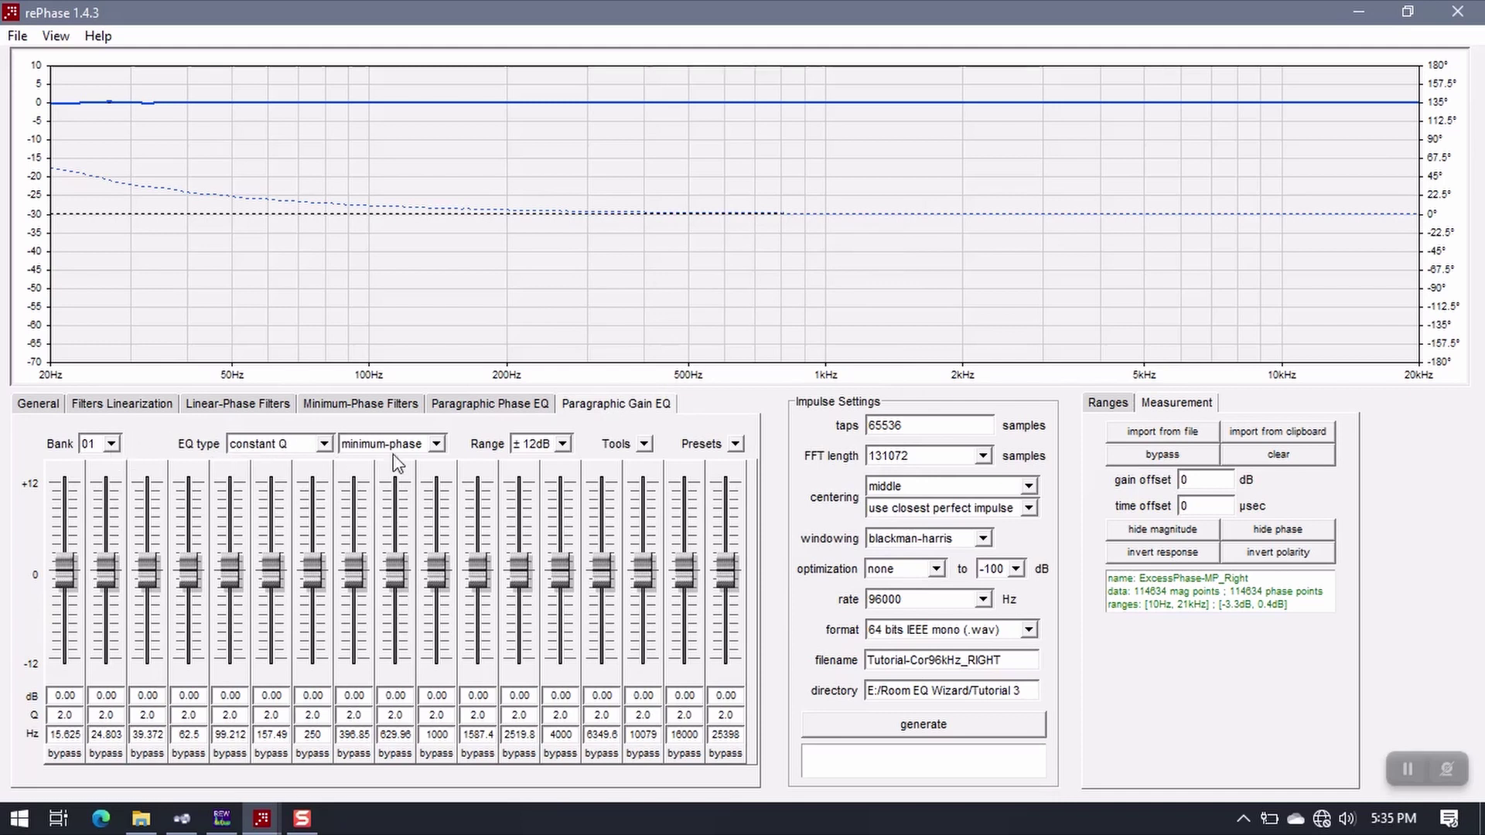
{"action": "left_click", "coordinate": [644, 445]}
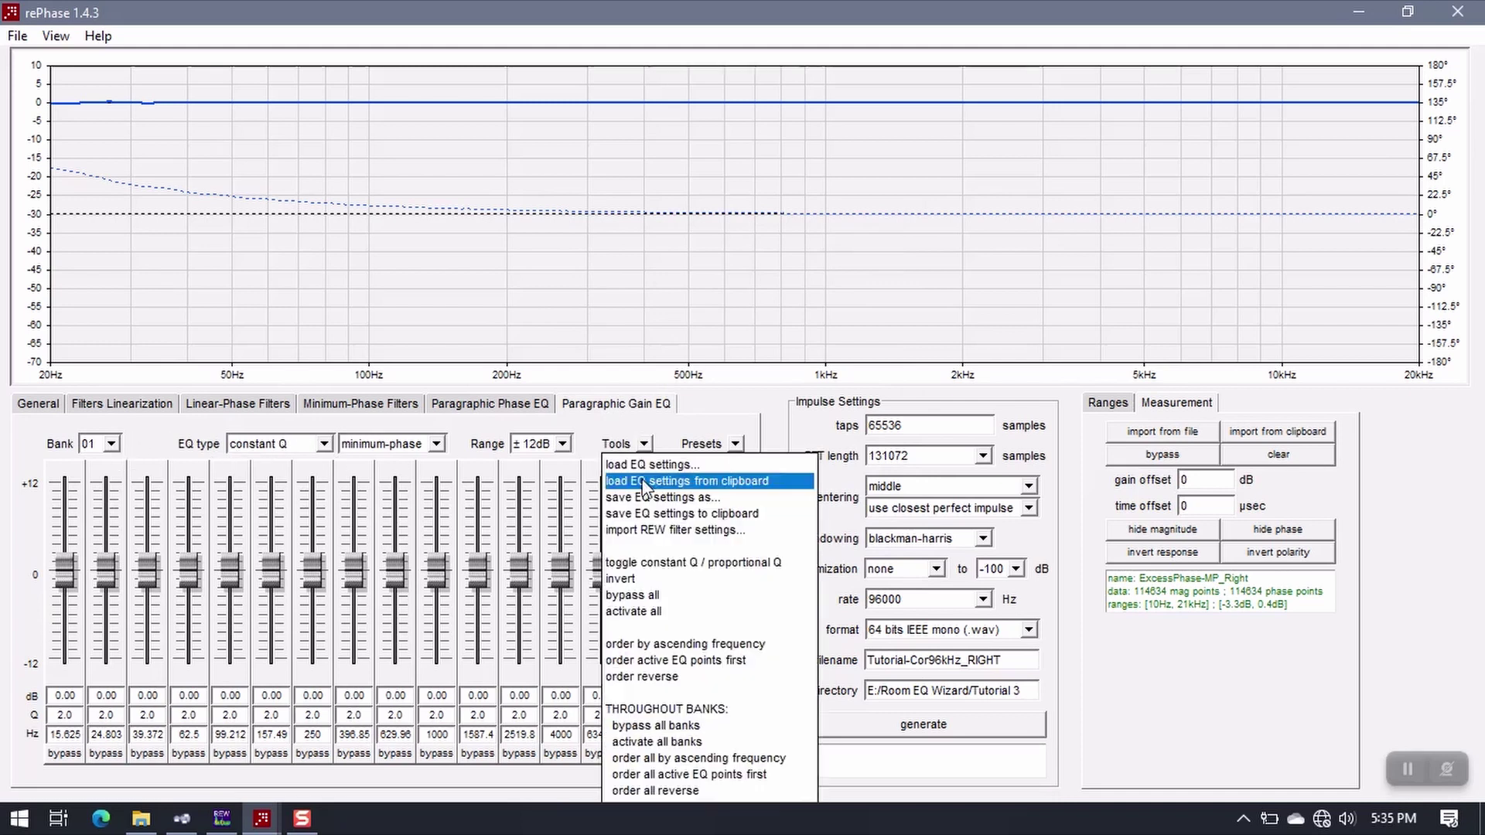
{"action": "left_click", "coordinate": [684, 532]}
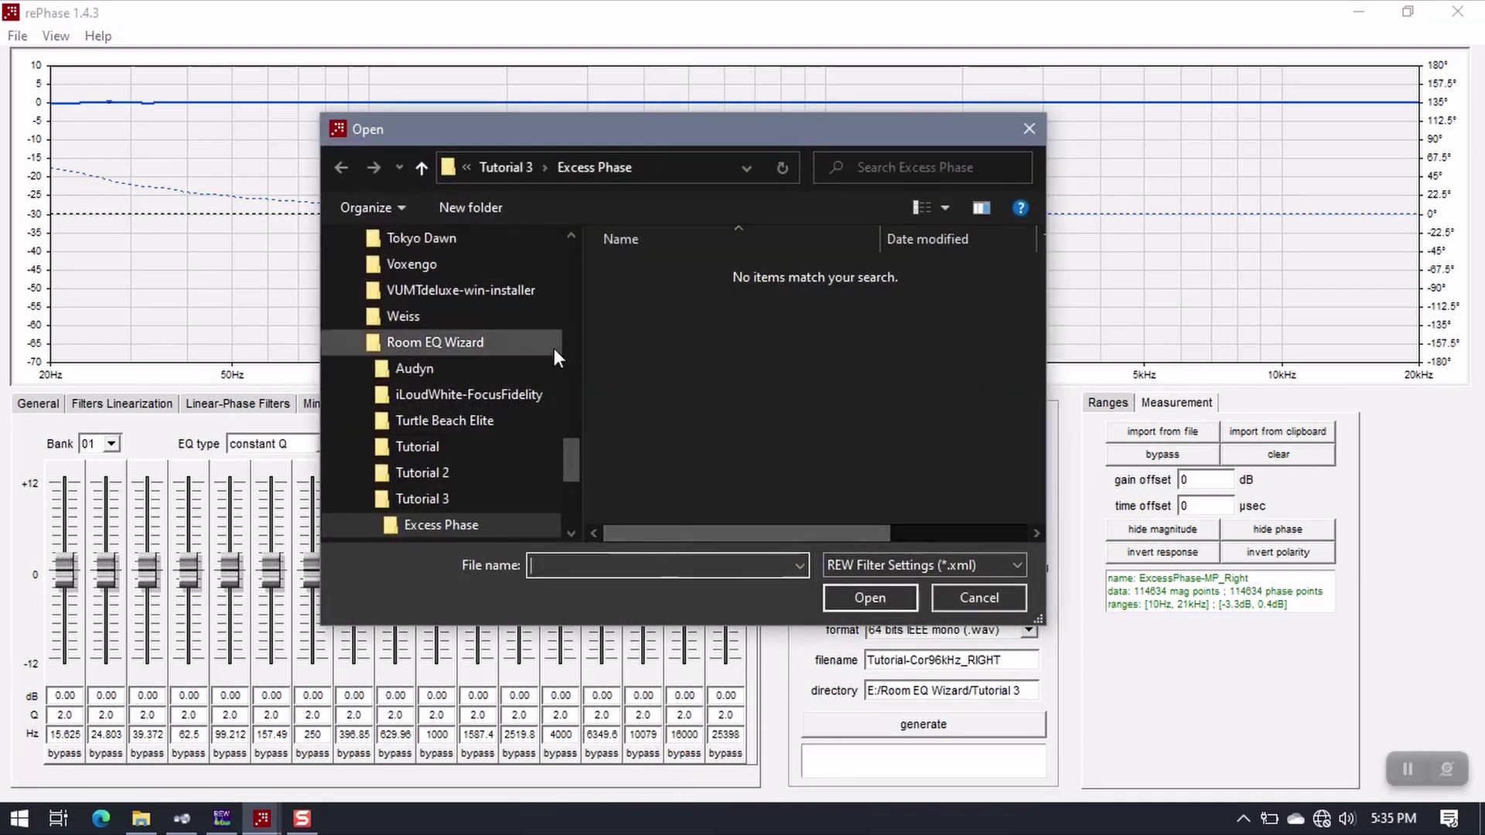
{"action": "left_click", "coordinate": [449, 499]}
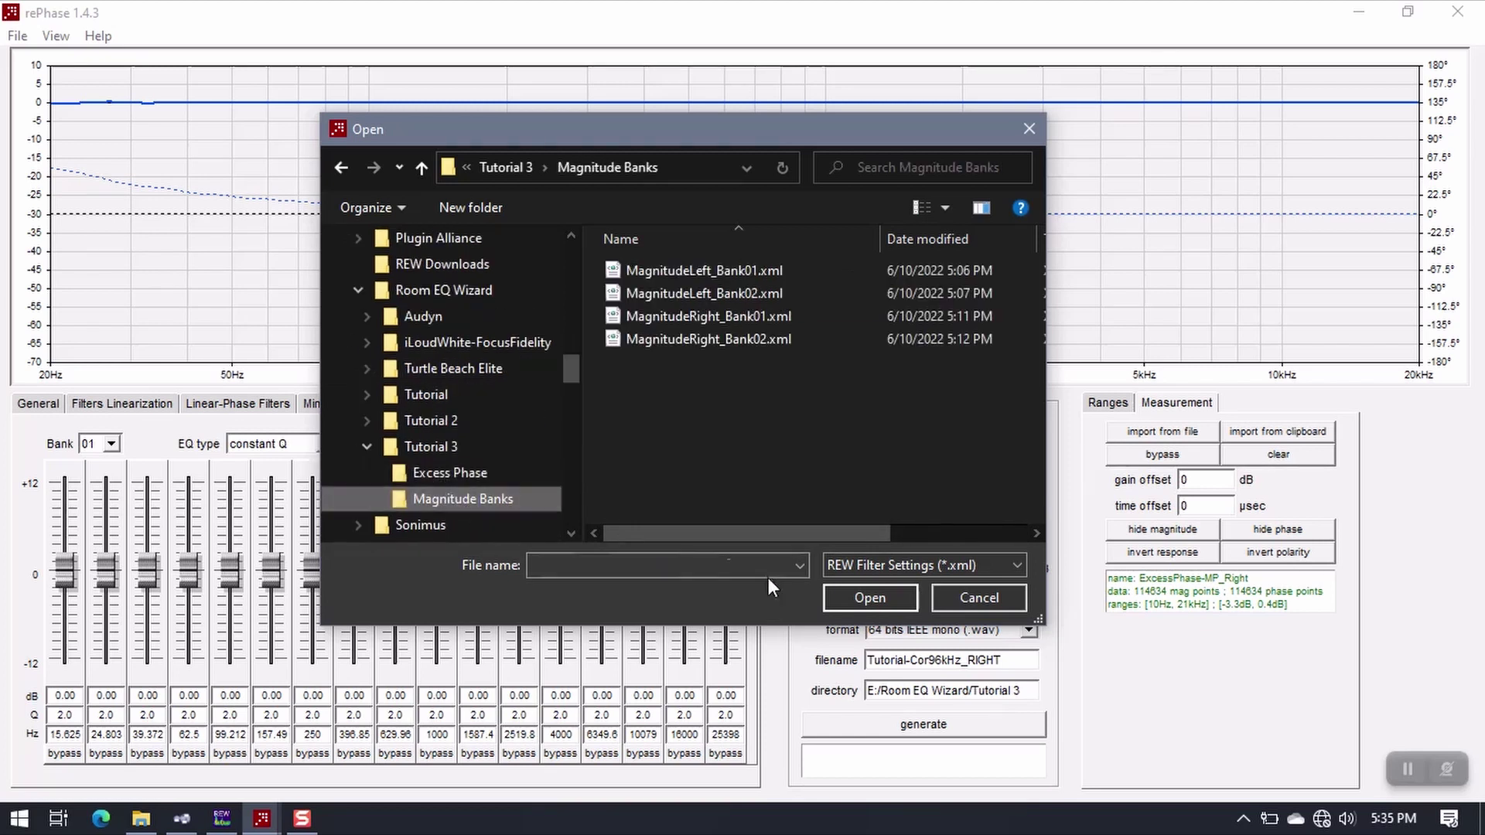
{"action": "left_click", "coordinate": [726, 316]}
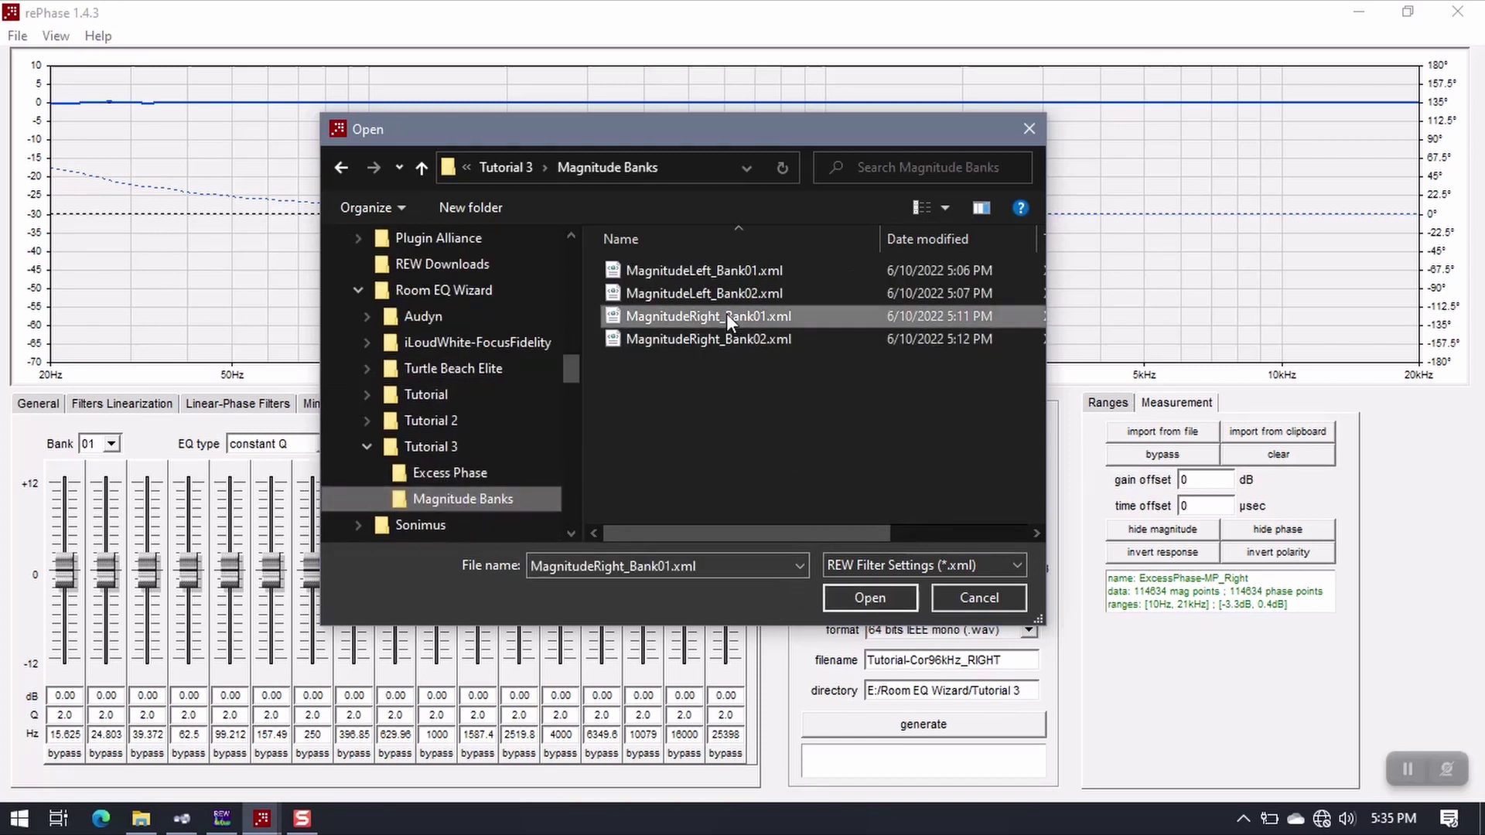
{"action": "left_click", "coordinate": [863, 592]}
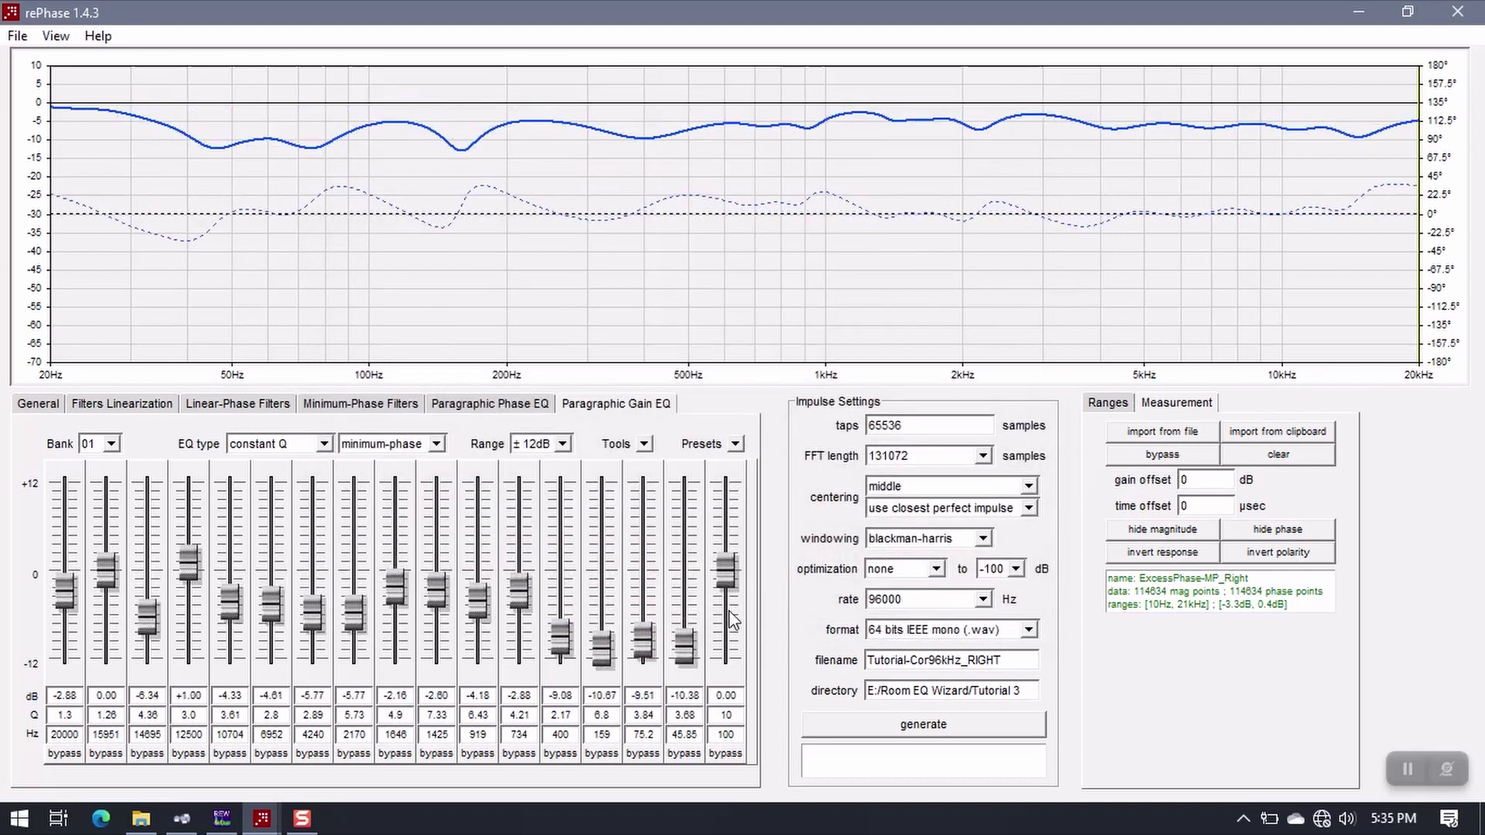
{"action": "left_click", "coordinate": [644, 443]}
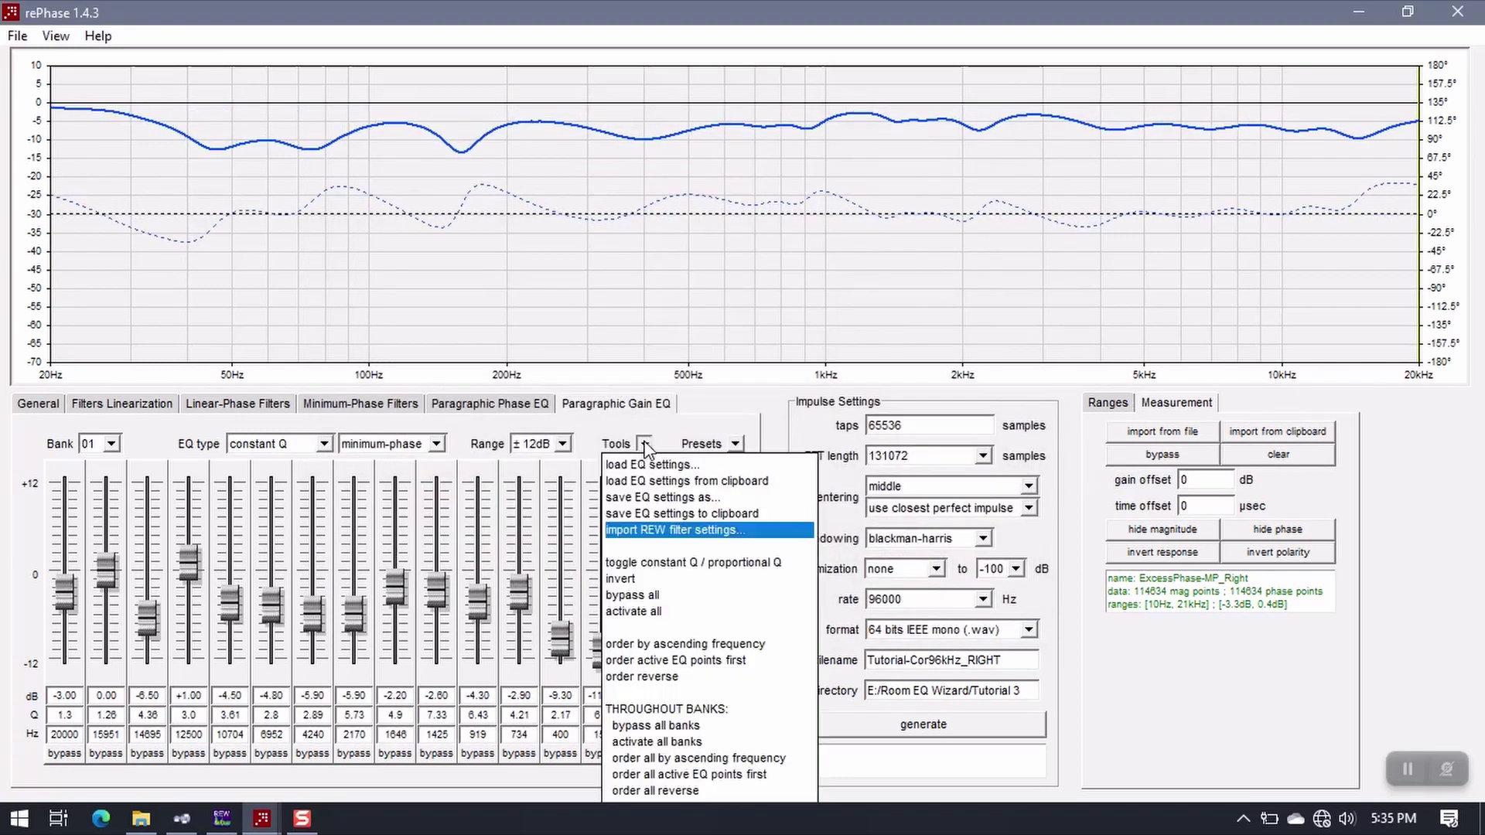
{"action": "left_click", "coordinate": [703, 643]}
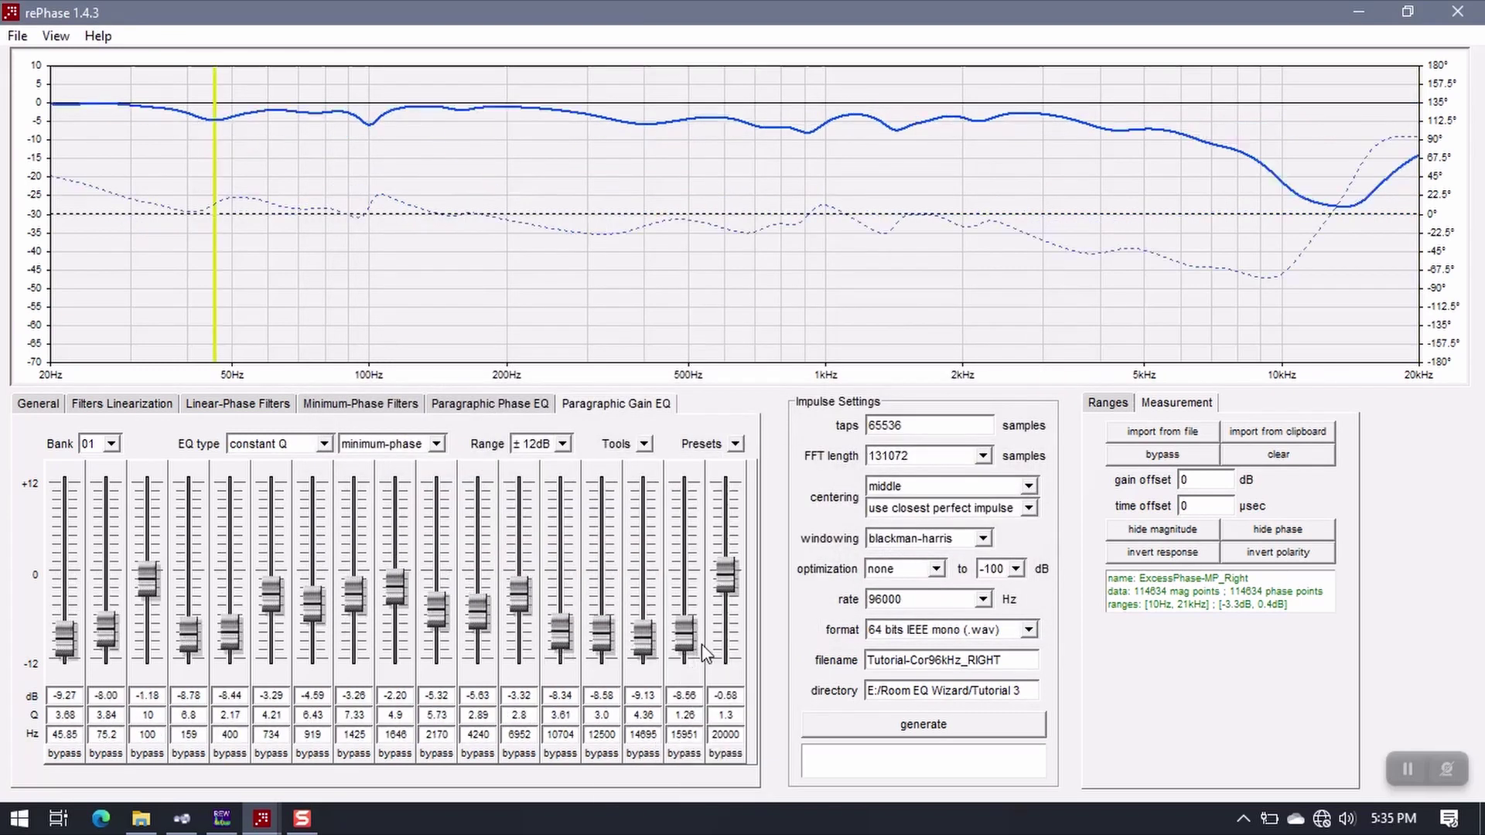
Import MagnitudeRight_Bank02.xml REW filter settings into gain EQ bank 02.
{"action": "left_click", "coordinate": [112, 444]}
{"action": "left_click", "coordinate": [124, 476]}
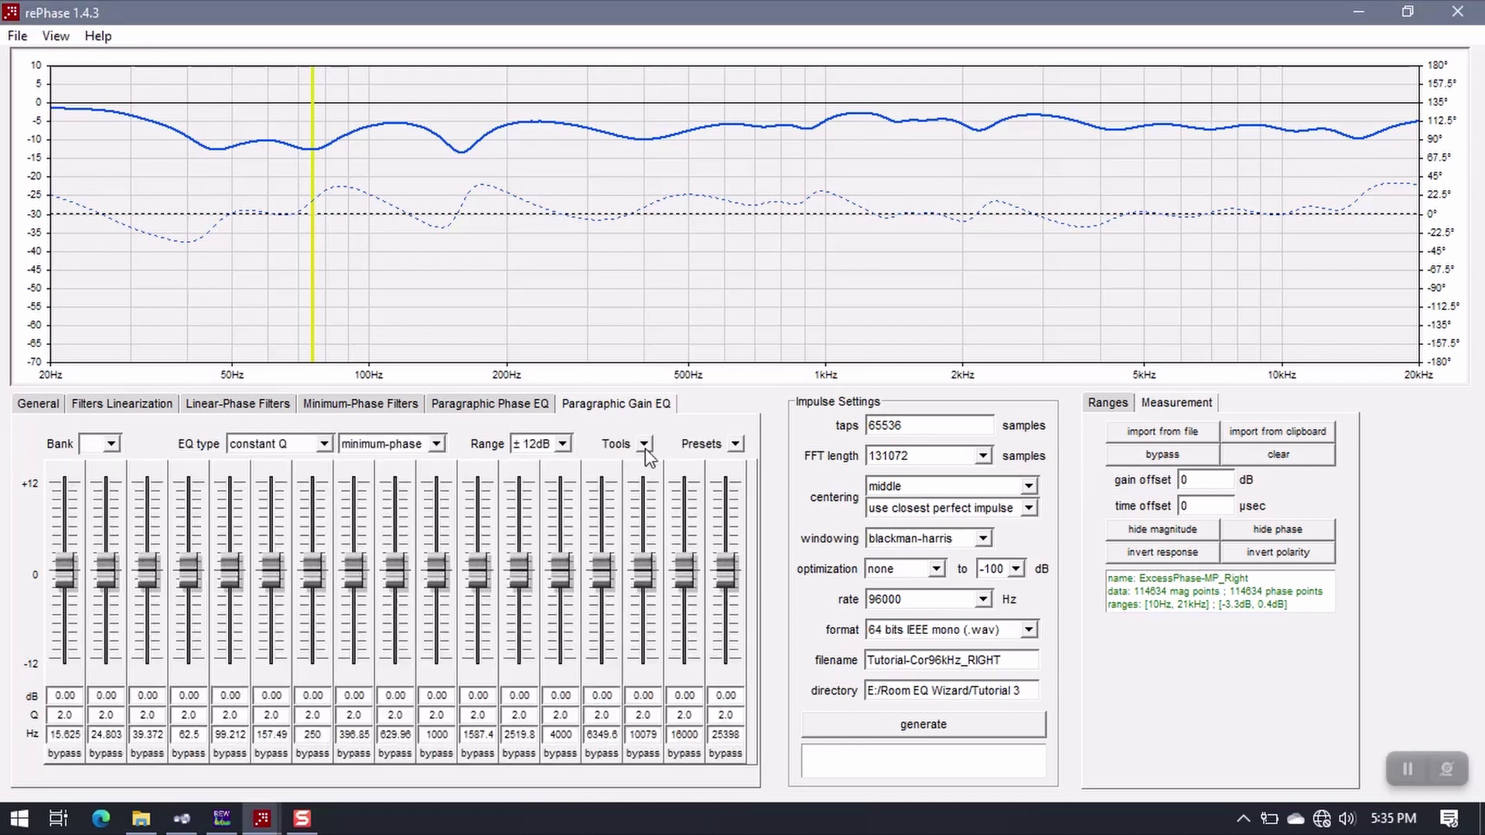
{"action": "left_click", "coordinate": [644, 444]}
{"action": "left_click", "coordinate": [676, 533]}
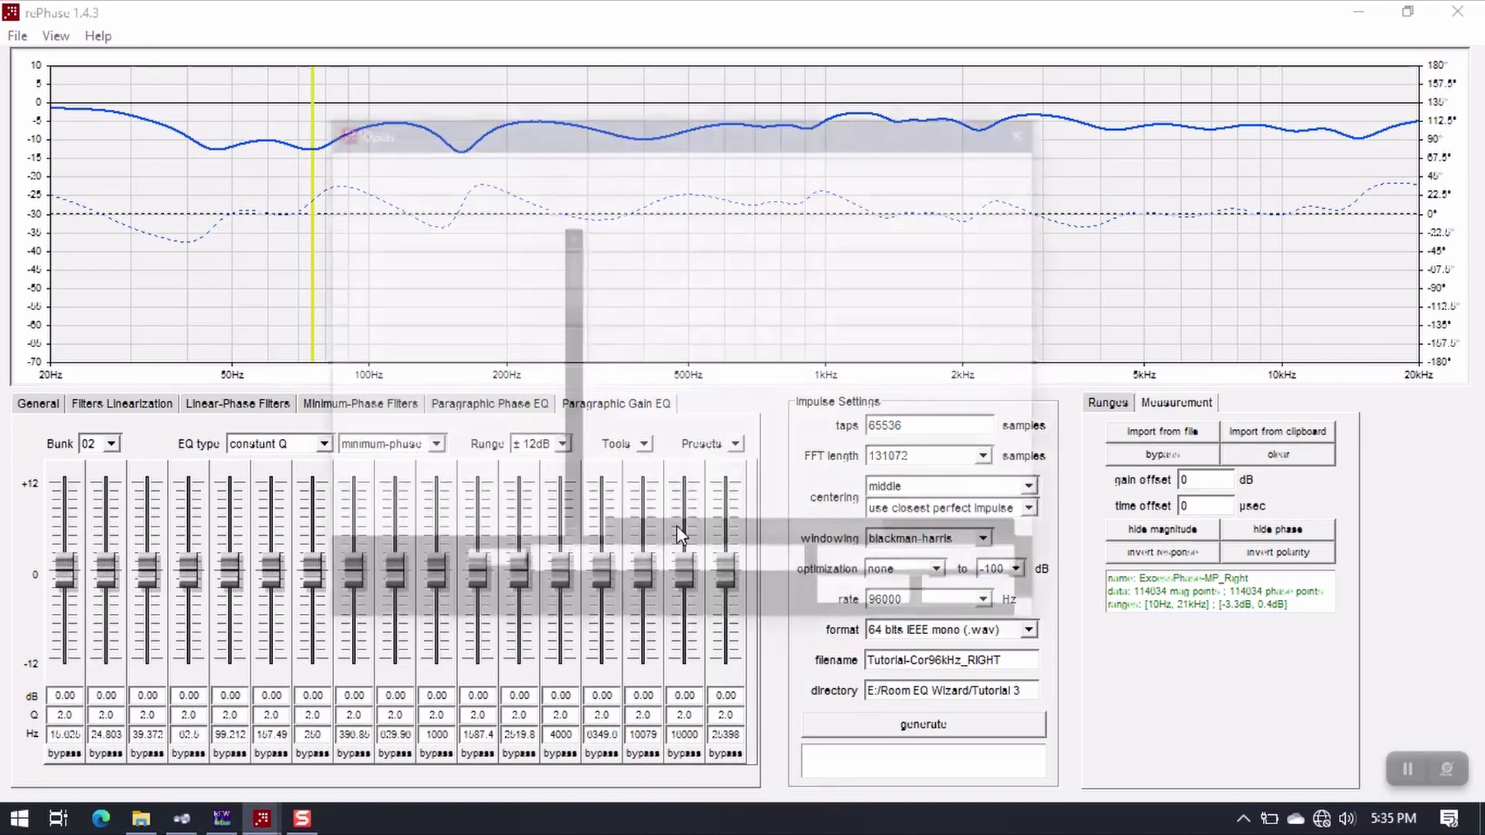
{"action": "left_click", "coordinate": [720, 340]}
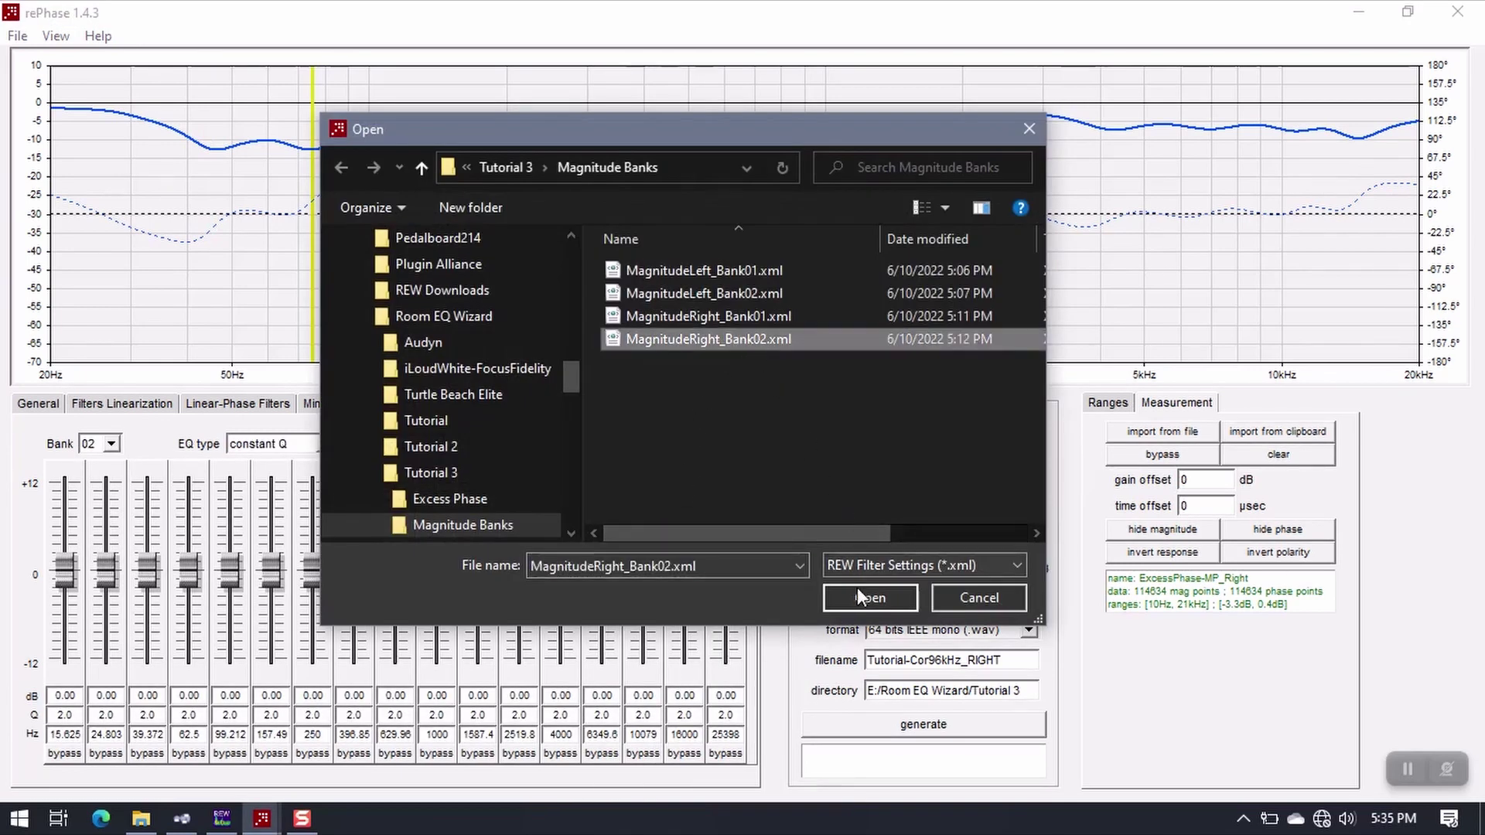
{"action": "left_click", "coordinate": [858, 597]}
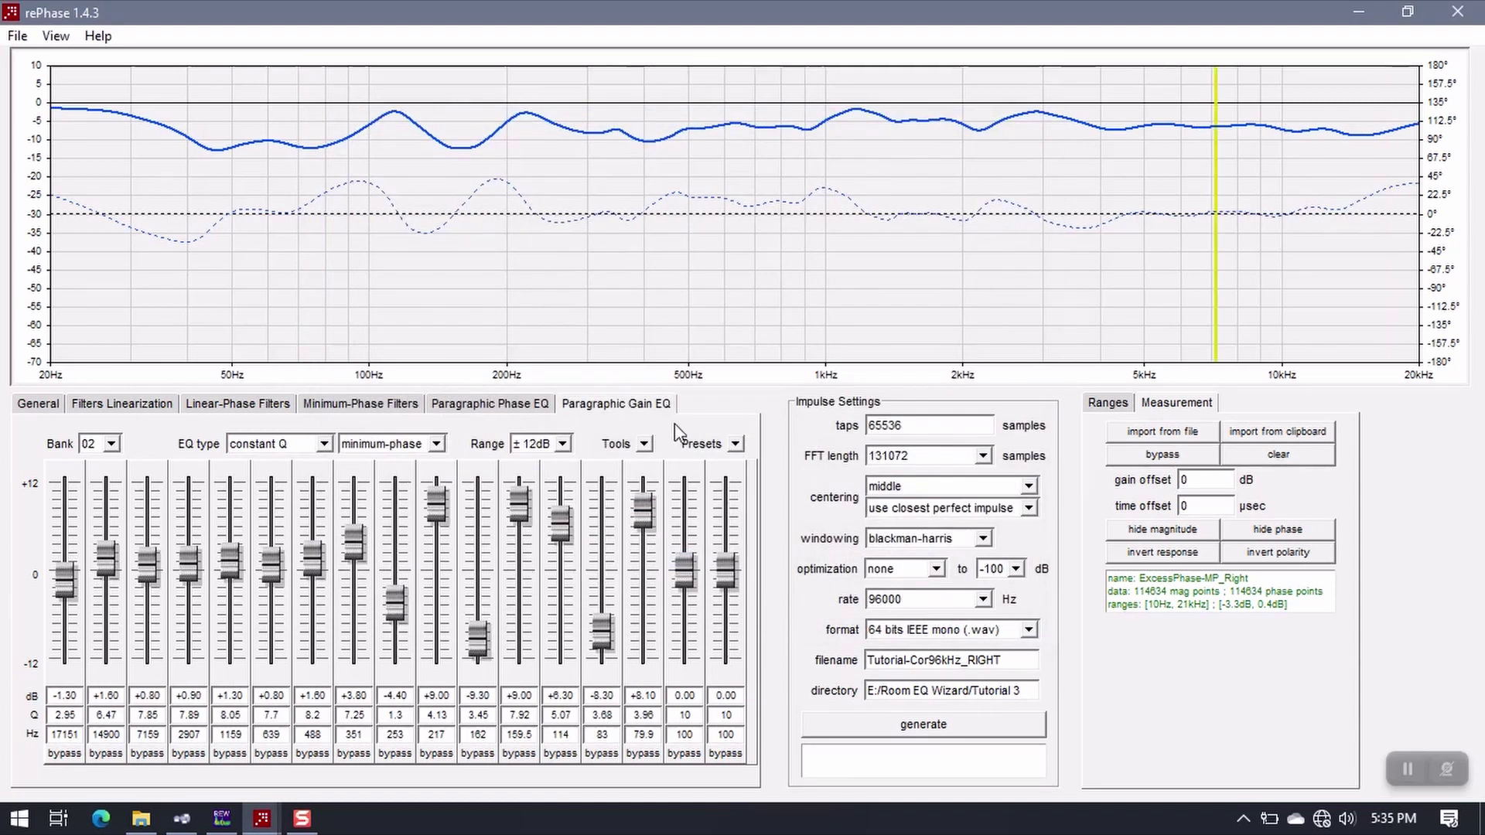
Sort bank 02 by ascending frequency and generate the right-channel impulse (341.334 ms delay, -3.95 dB max).
{"action": "left_click", "coordinate": [644, 443]}
{"action": "left_click", "coordinate": [704, 643]}
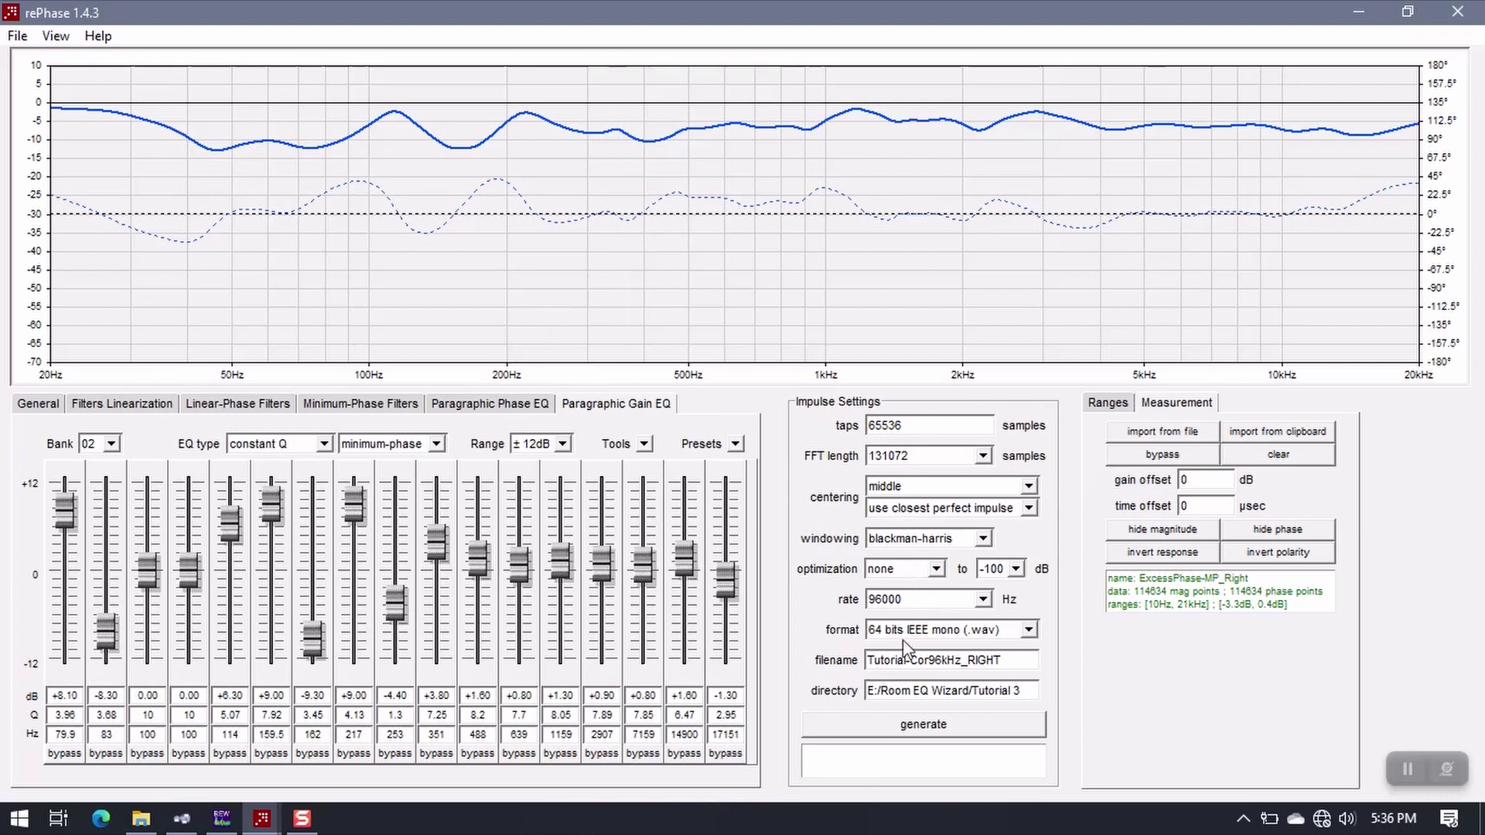
{"action": "left_click", "coordinate": [1176, 403]}
{"action": "left_click", "coordinate": [1108, 403]}
{"action": "left_click", "coordinate": [986, 725]}
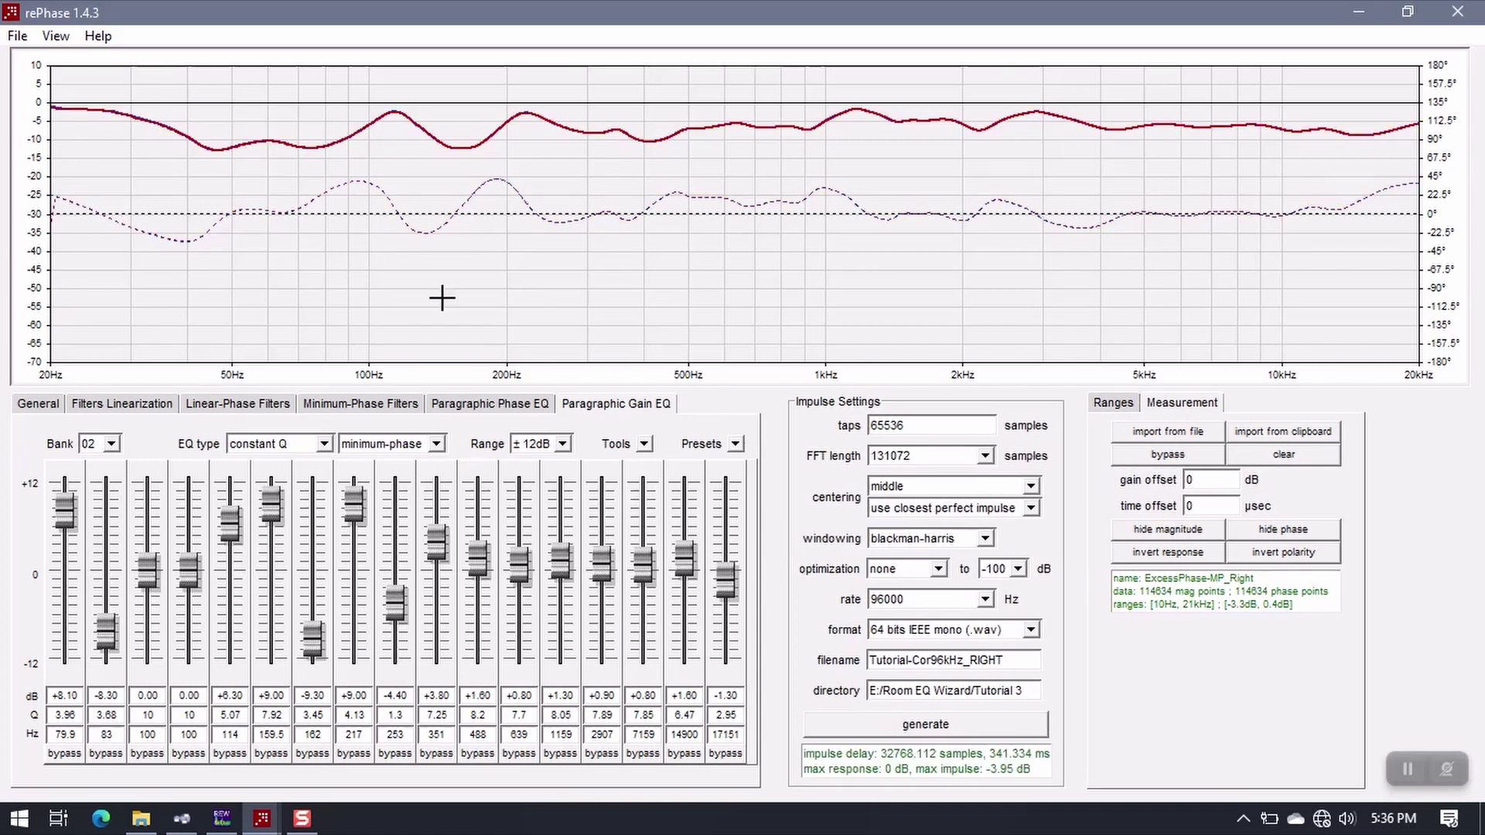
Save the rePhase settings as Tutorial-Cor96kHz_RIGHT.rephase in the Tutorial 3 folder.
{"action": "left_click", "coordinate": [17, 36]}
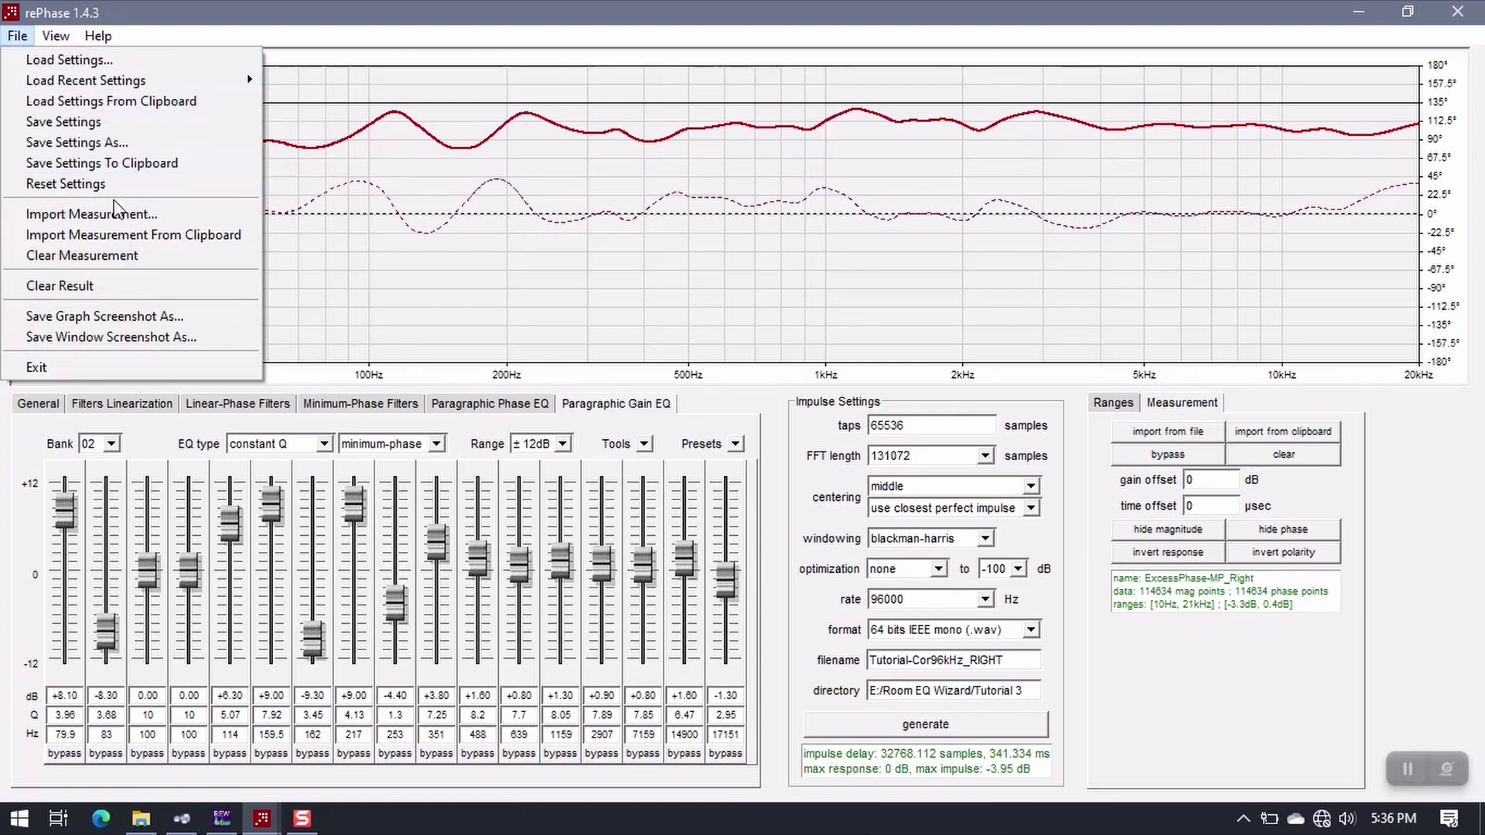
{"action": "left_click", "coordinate": [84, 144]}
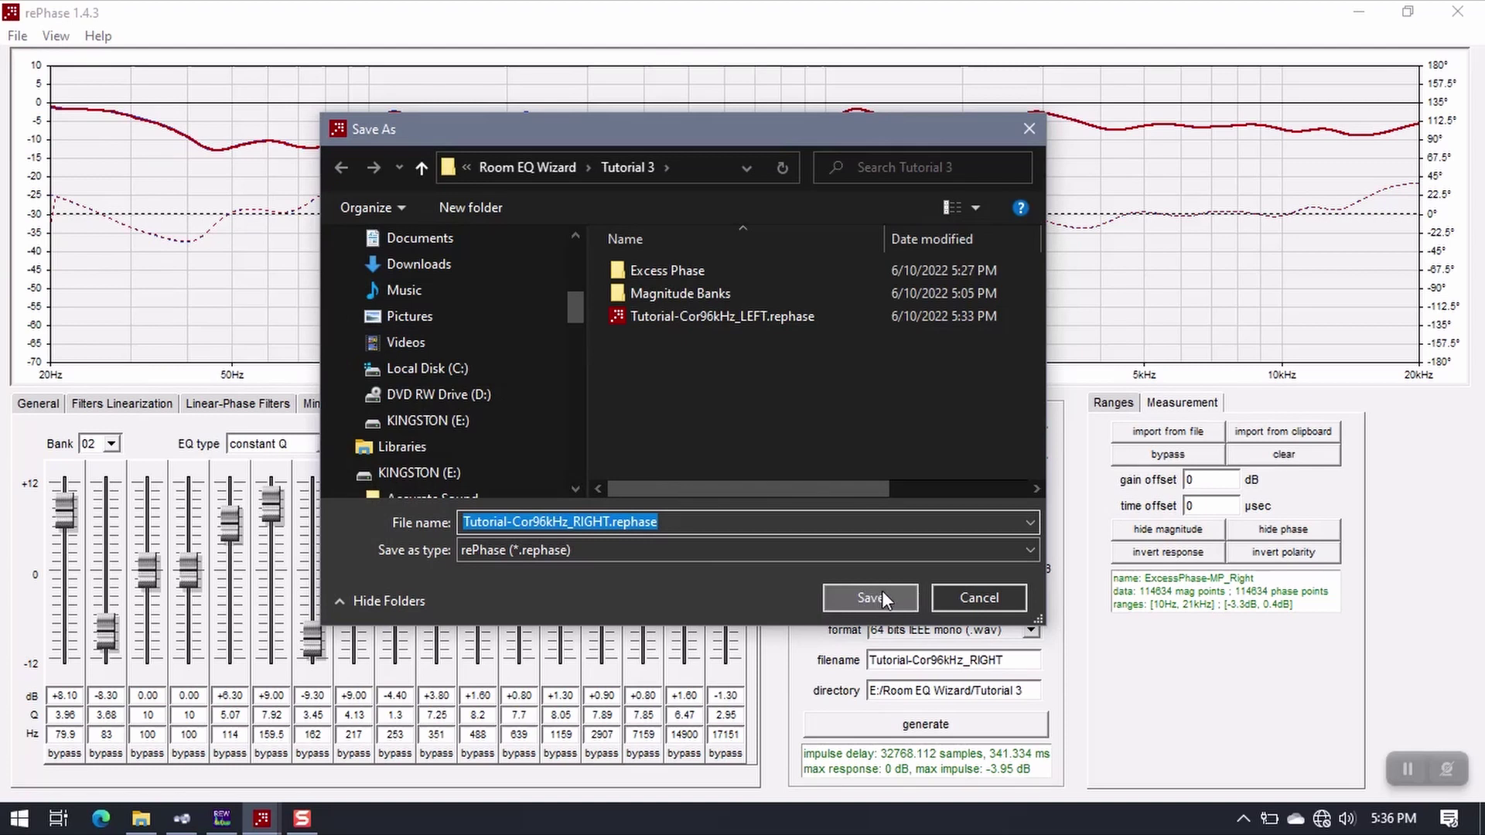
{"action": "left_click", "coordinate": [879, 600]}
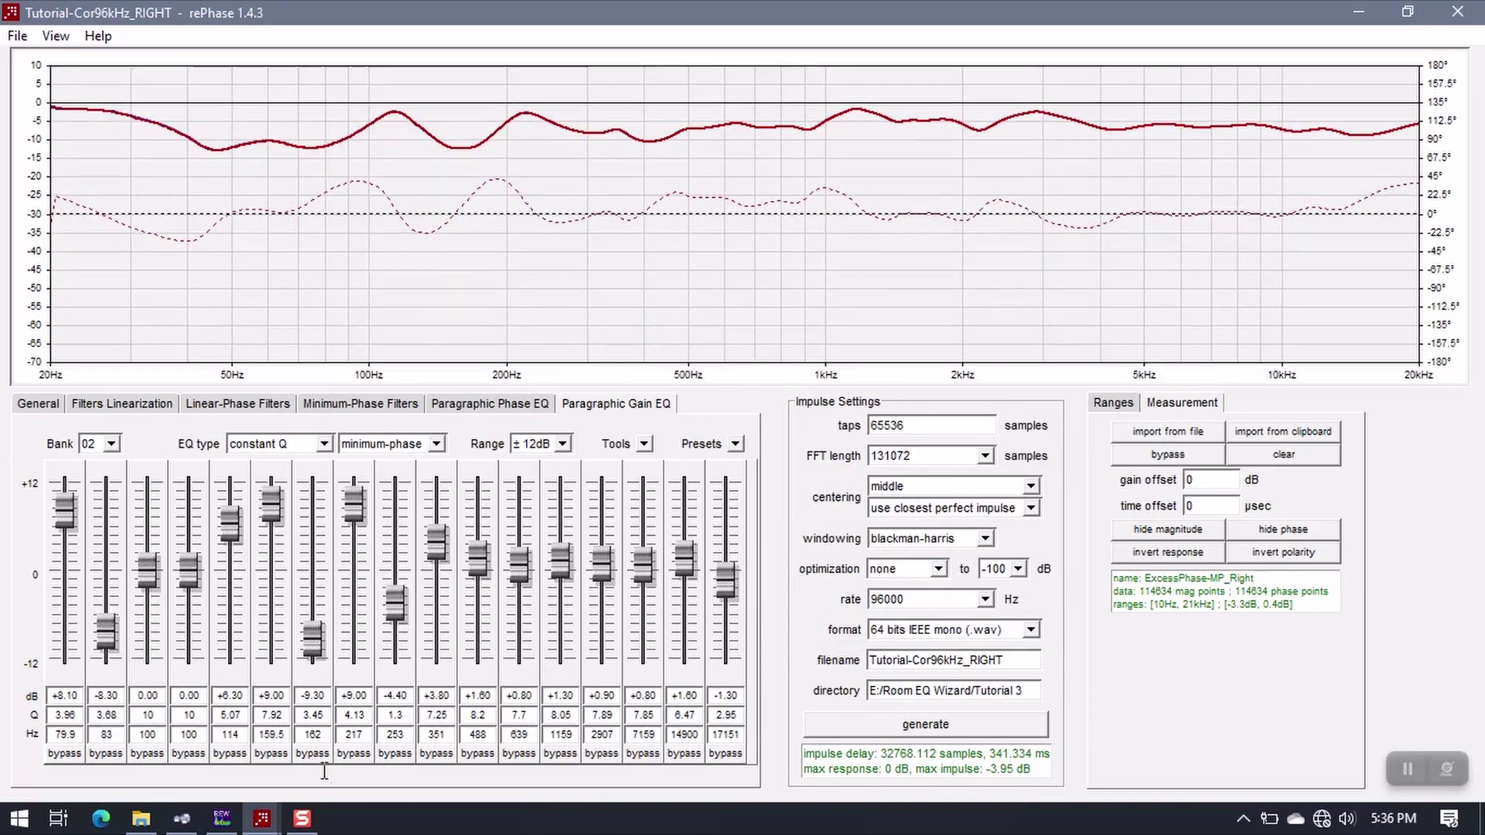
Import Tutorial-Cor96kHz_LEFT.wav from E:\Room EQ Wizard\Tutorial 3 as an impulse response.
{"action": "left_click", "coordinate": [223, 820]}
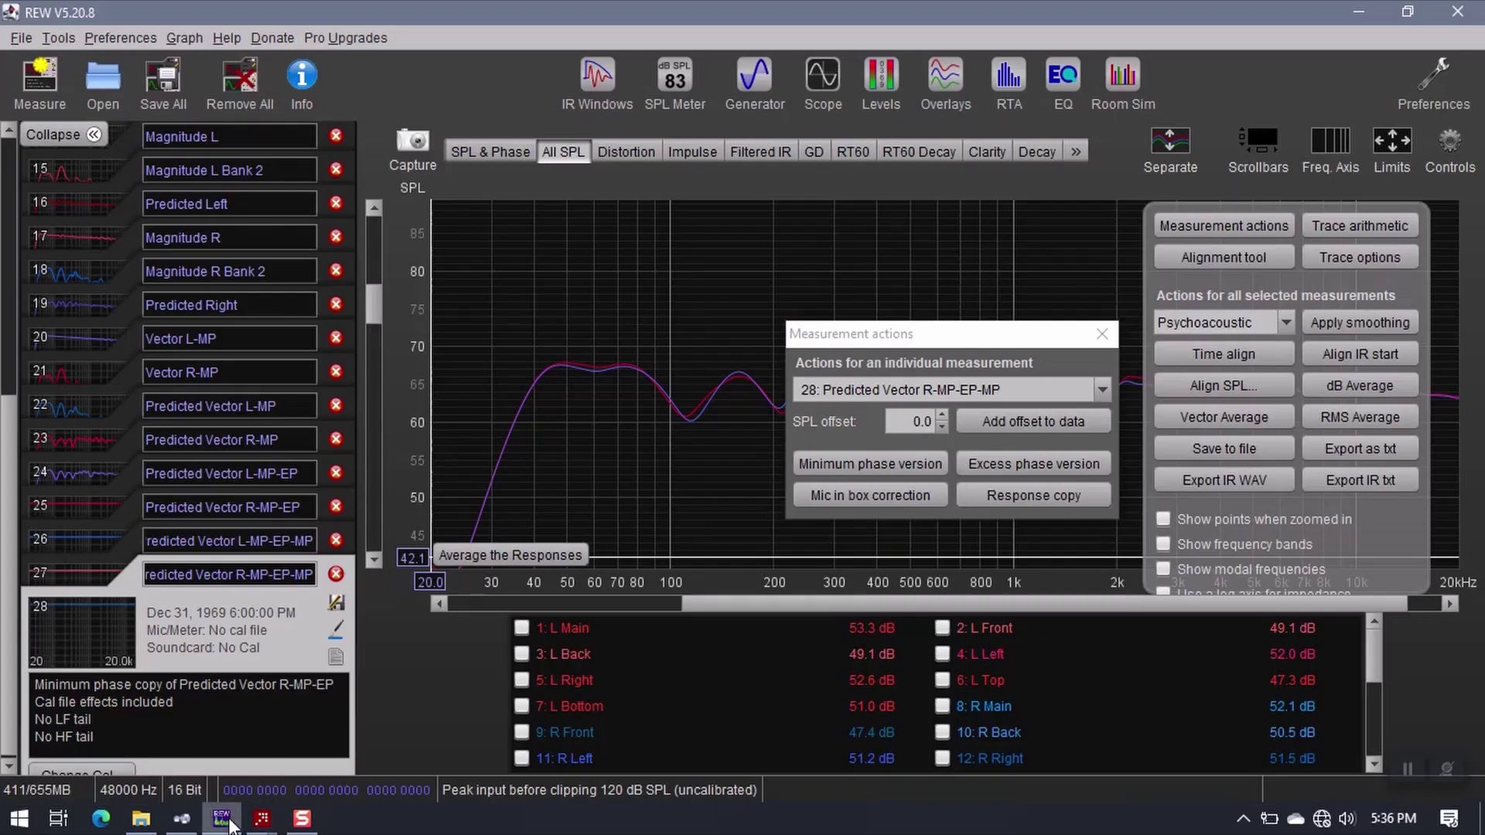
{"action": "left_click", "coordinate": [21, 38]}
{"action": "mouse_move", "coordinate": [136, 199]}
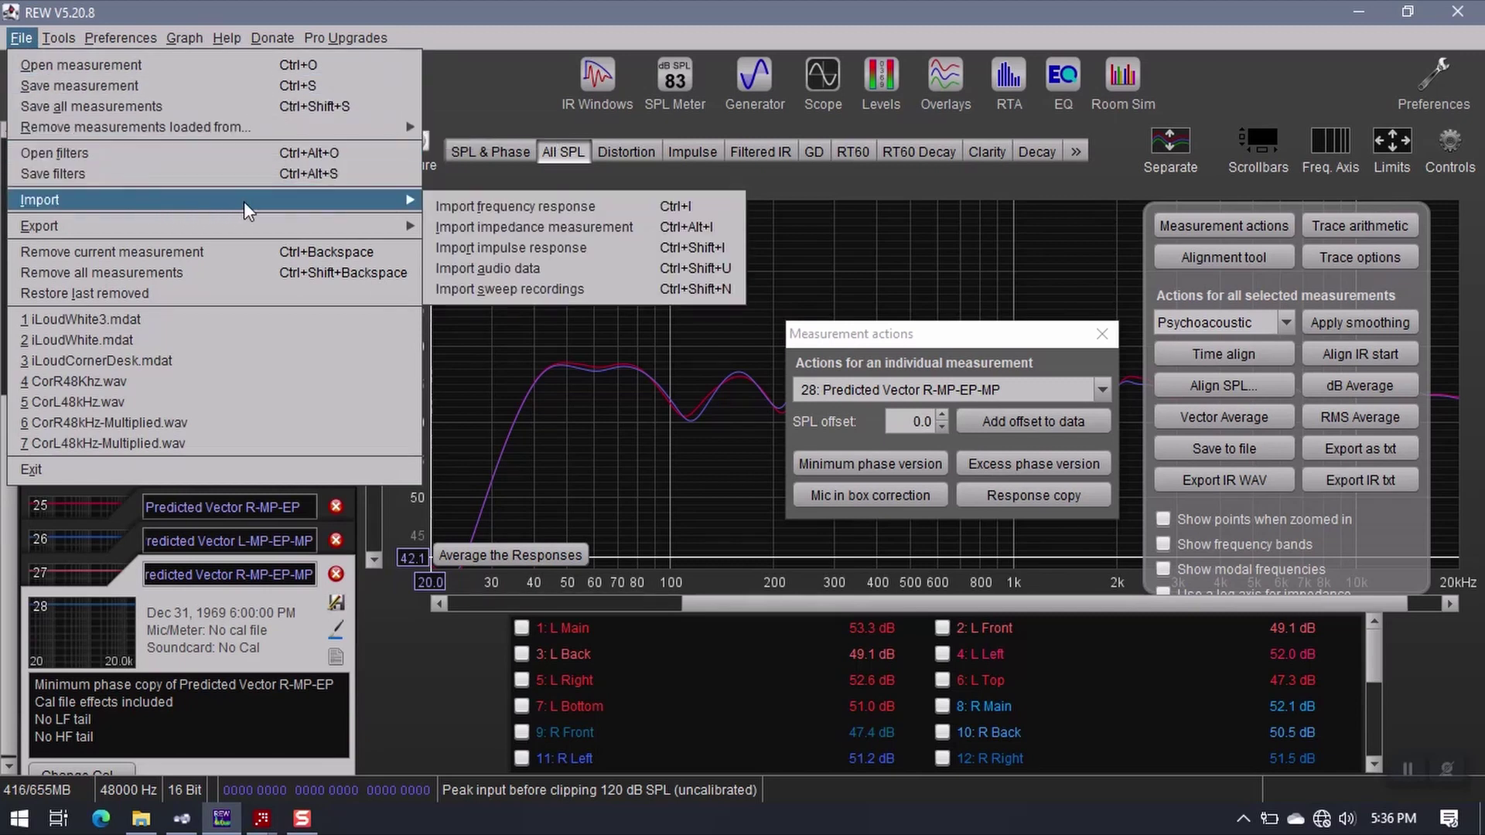
{"action": "left_click", "coordinate": [577, 248]}
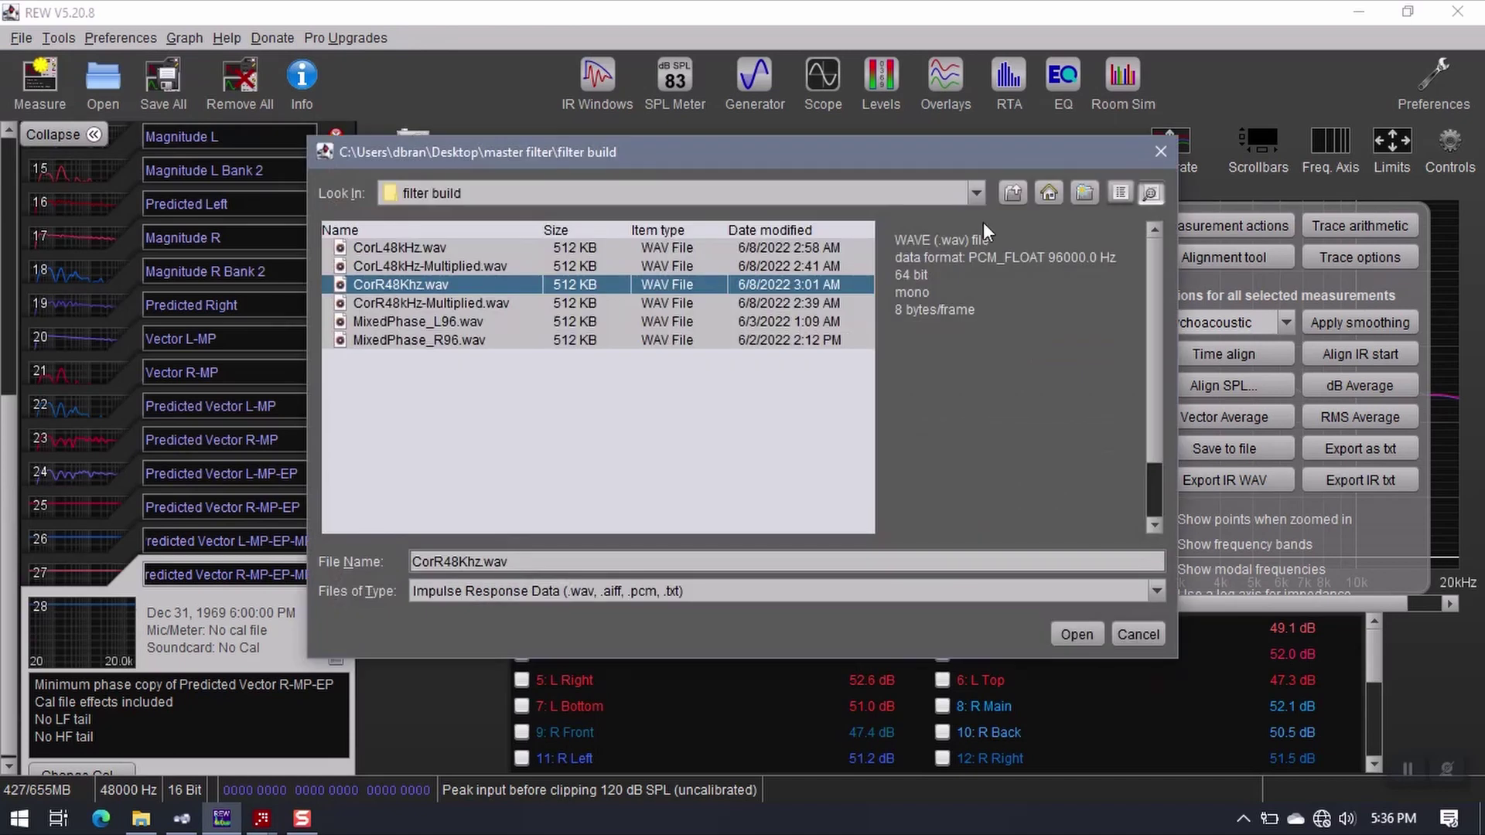
{"action": "left_click", "coordinate": [976, 193]}
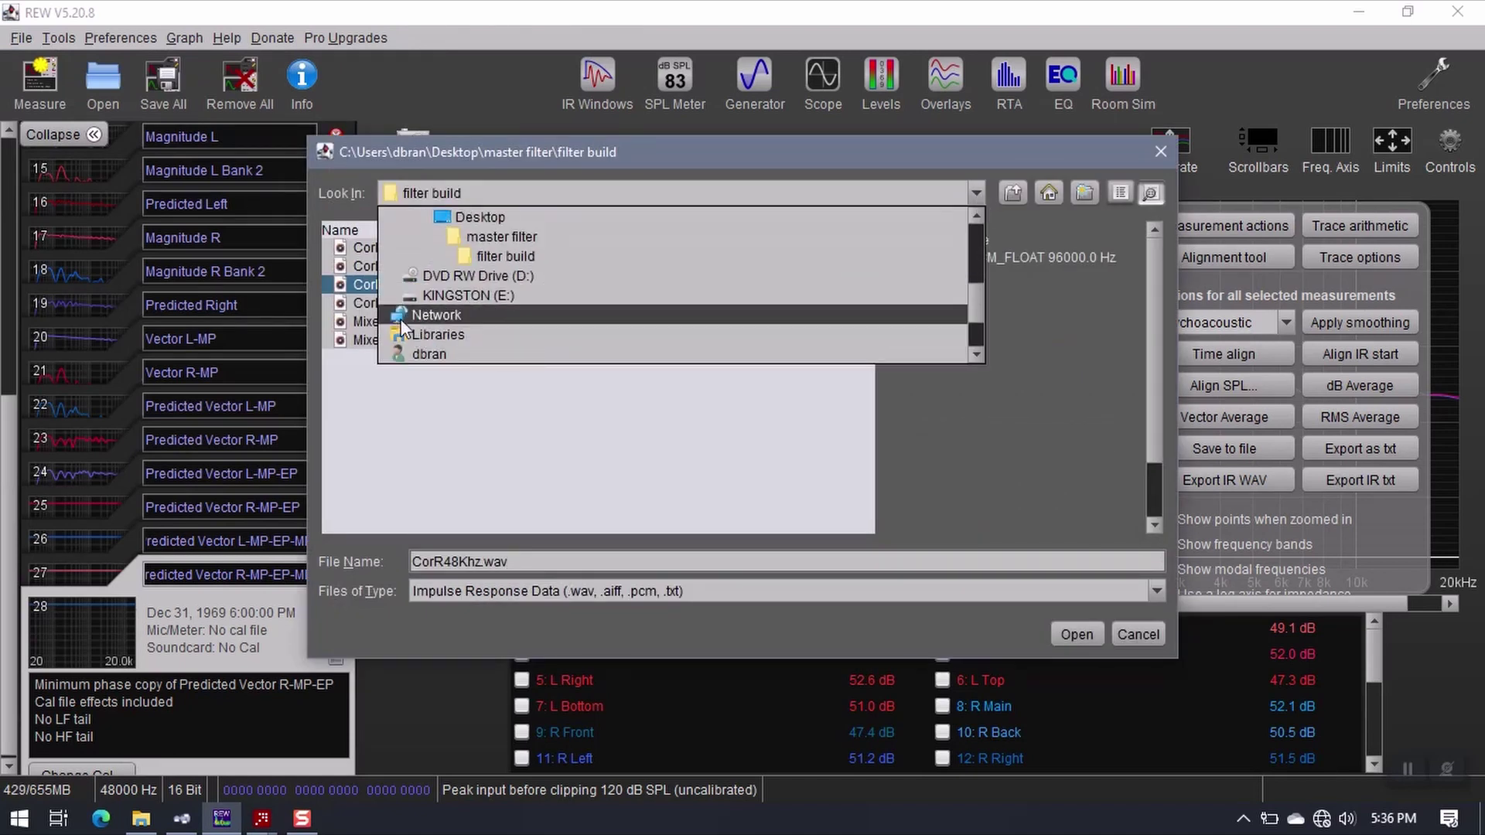
{"action": "left_click", "coordinate": [449, 299]}
{"action": "scroll", "coordinate": [461, 355], "scroll_direction": "down", "scroll_amount": 5}
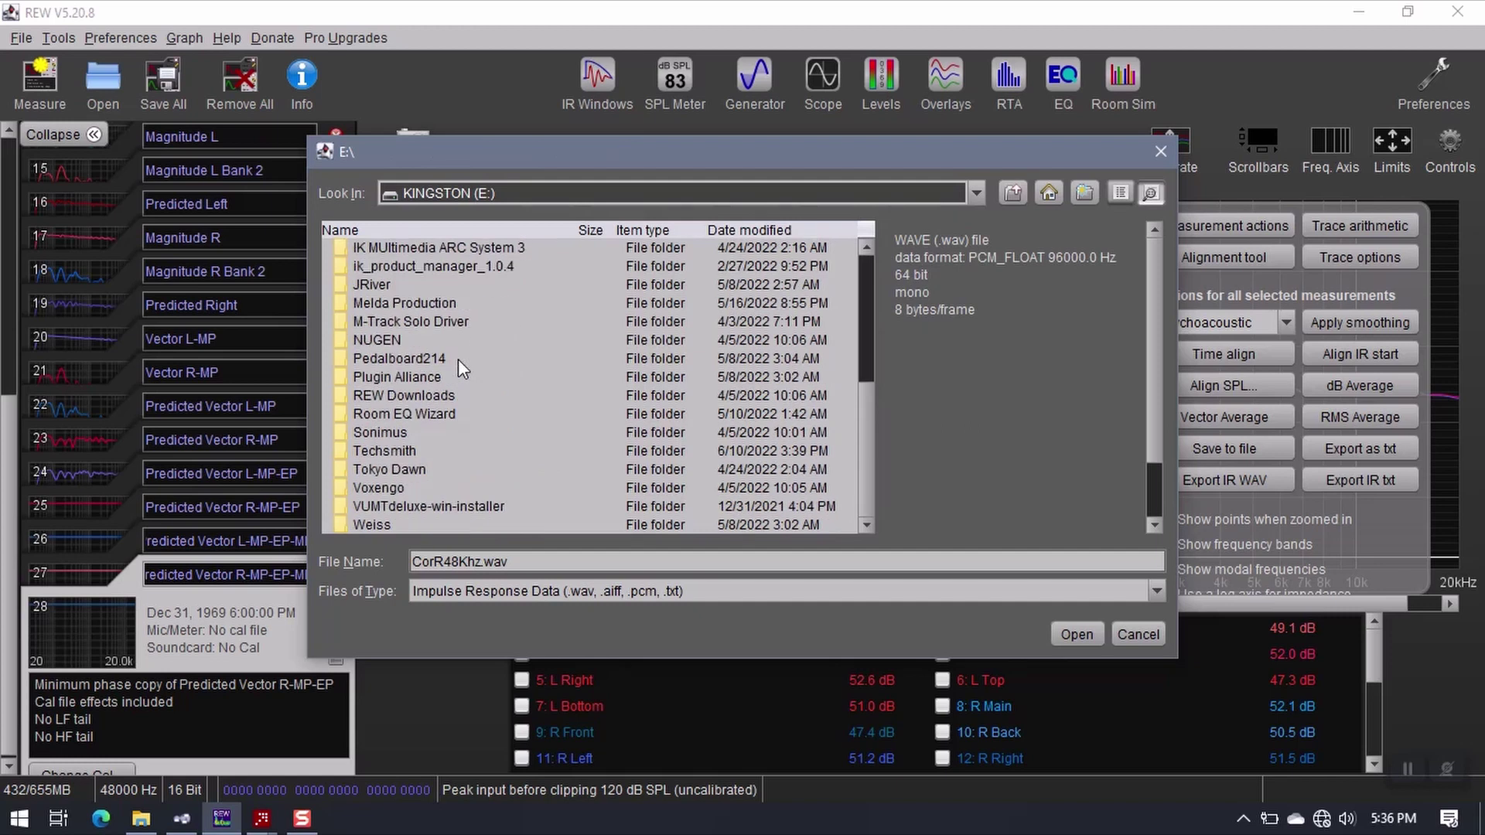
{"action": "double_click", "coordinate": [398, 414]}
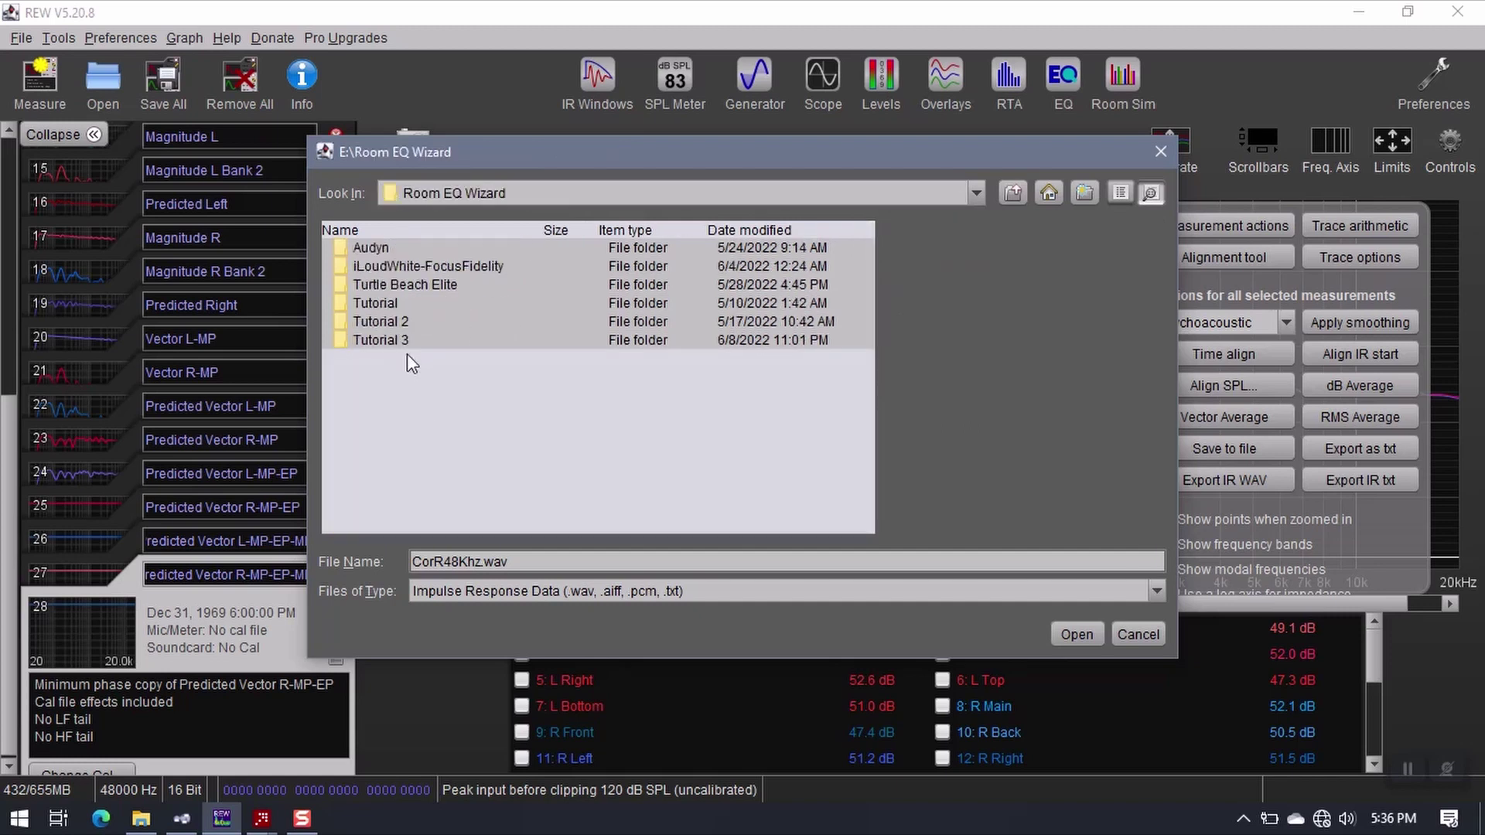
{"action": "double_click", "coordinate": [392, 338]}
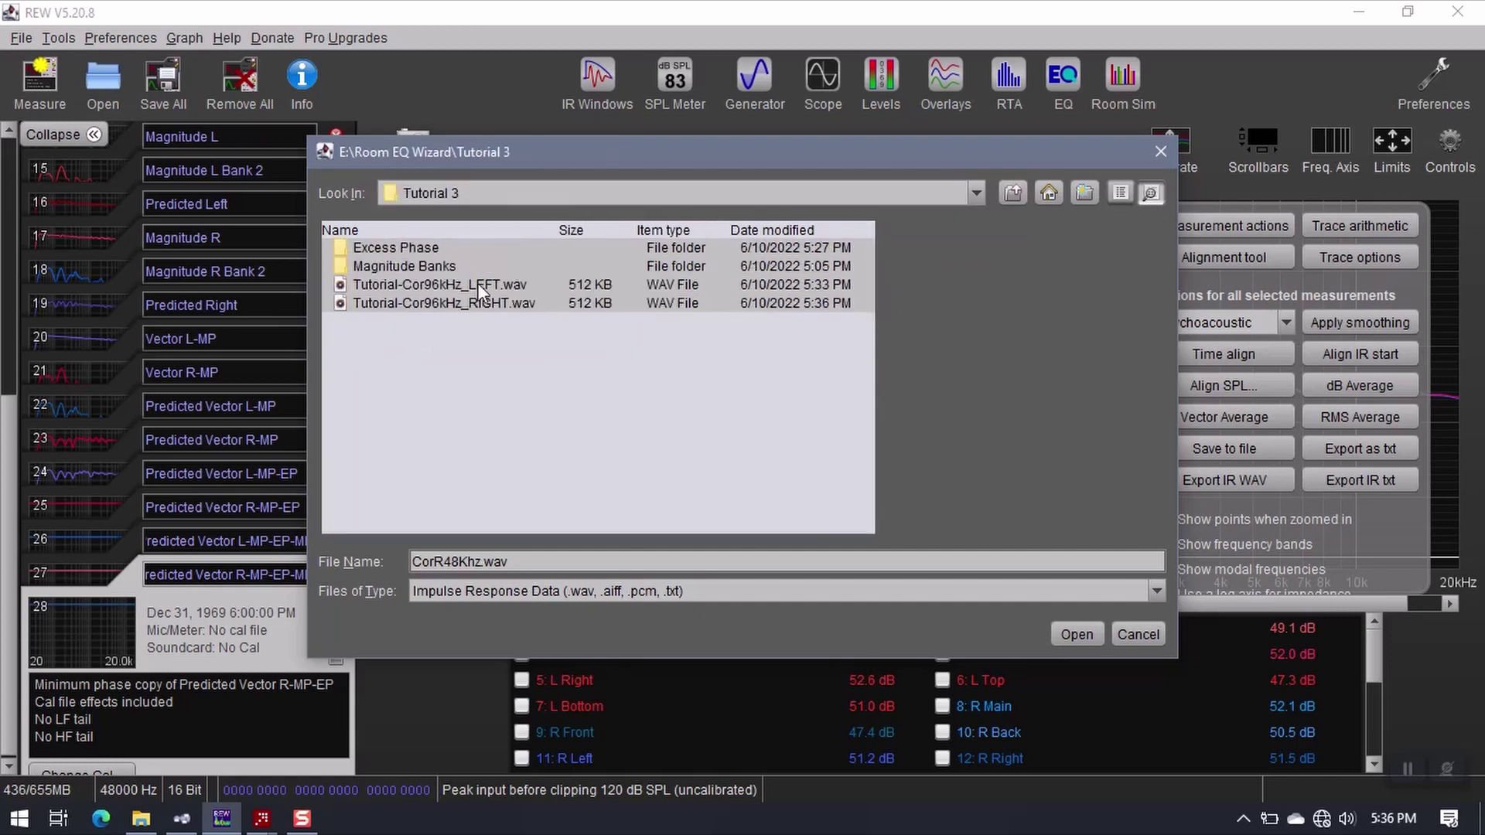
{"action": "left_click", "coordinate": [477, 287]}
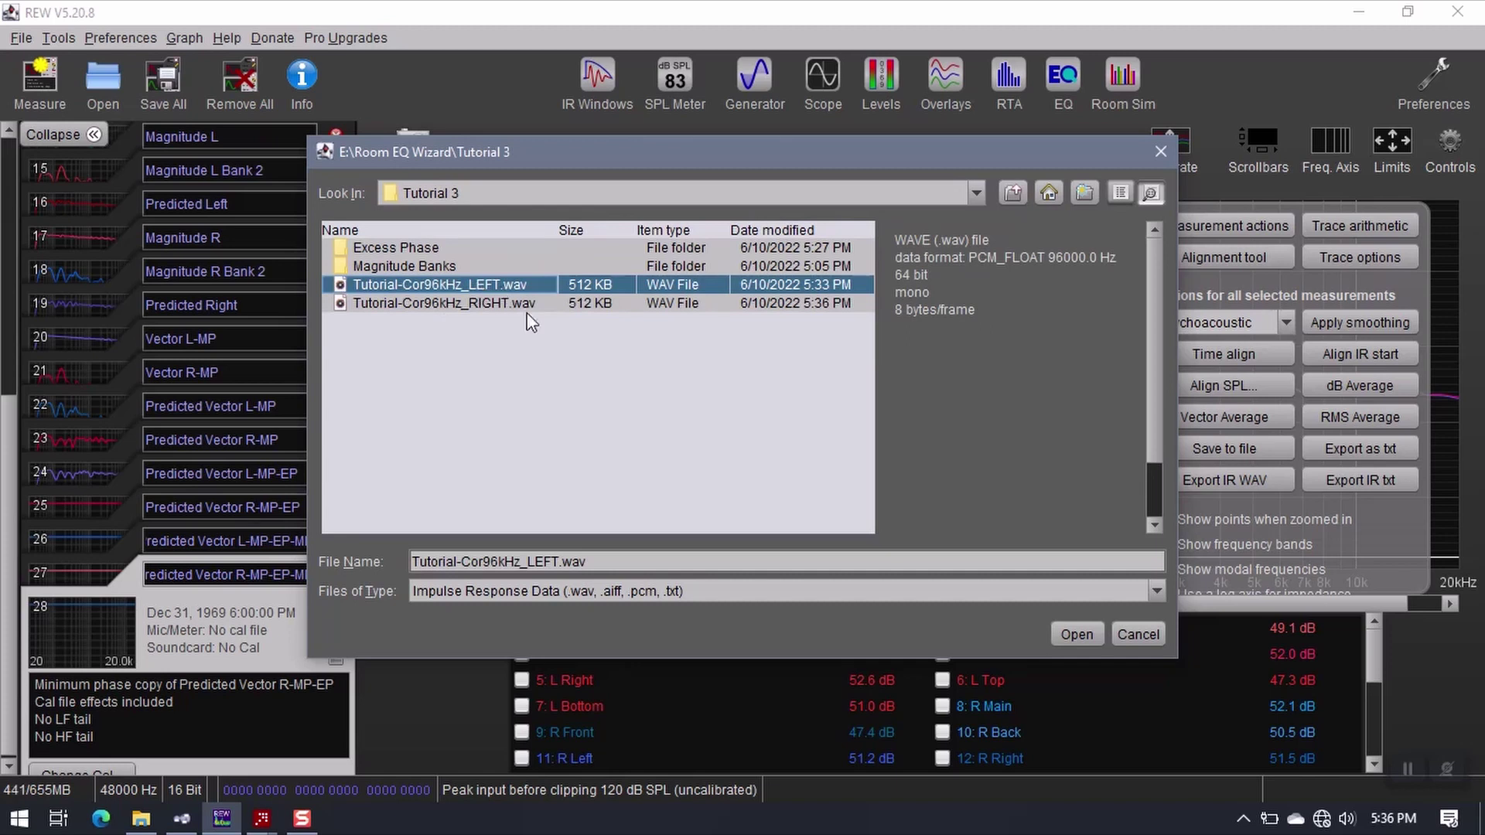
{"action": "left_click", "coordinate": [1076, 634]}
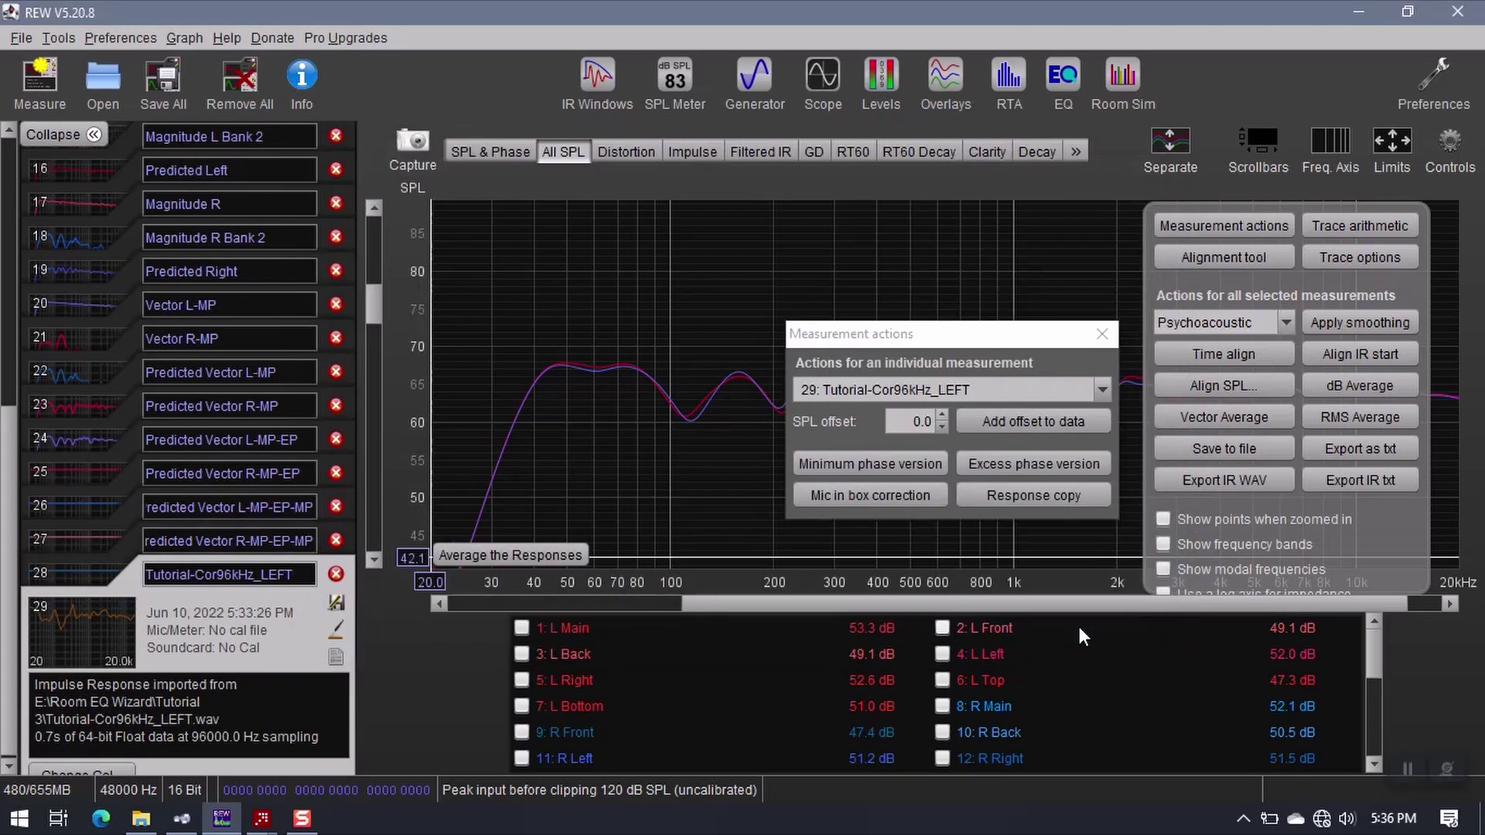
Import Tutorial-Cor96kHz_RIGHT.wav as a second impulse response.
{"action": "left_click", "coordinate": [21, 38]}
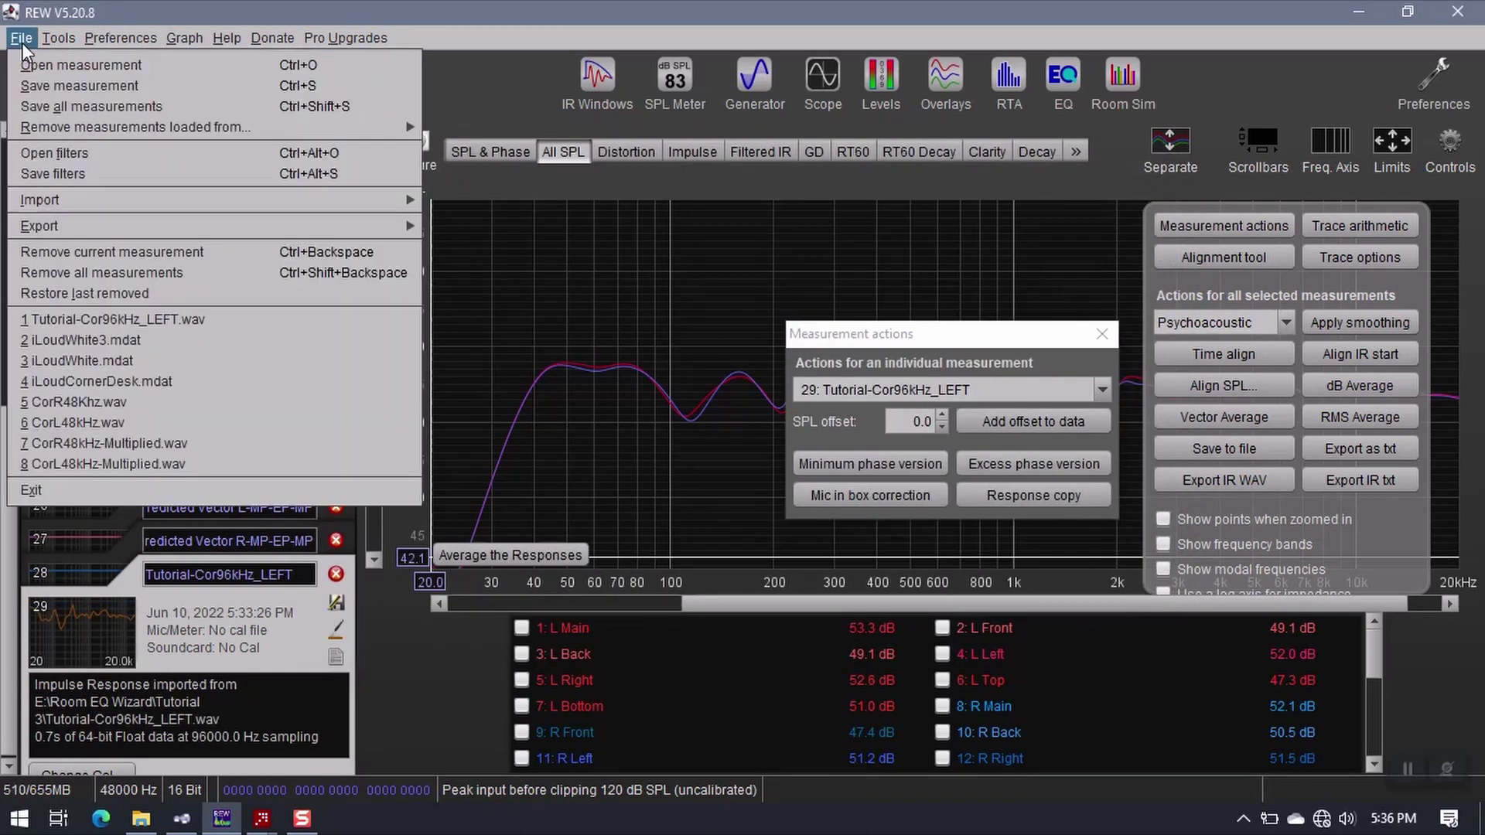
{"action": "mouse_move", "coordinate": [286, 226]}
{"action": "mouse_move", "coordinate": [369, 201]}
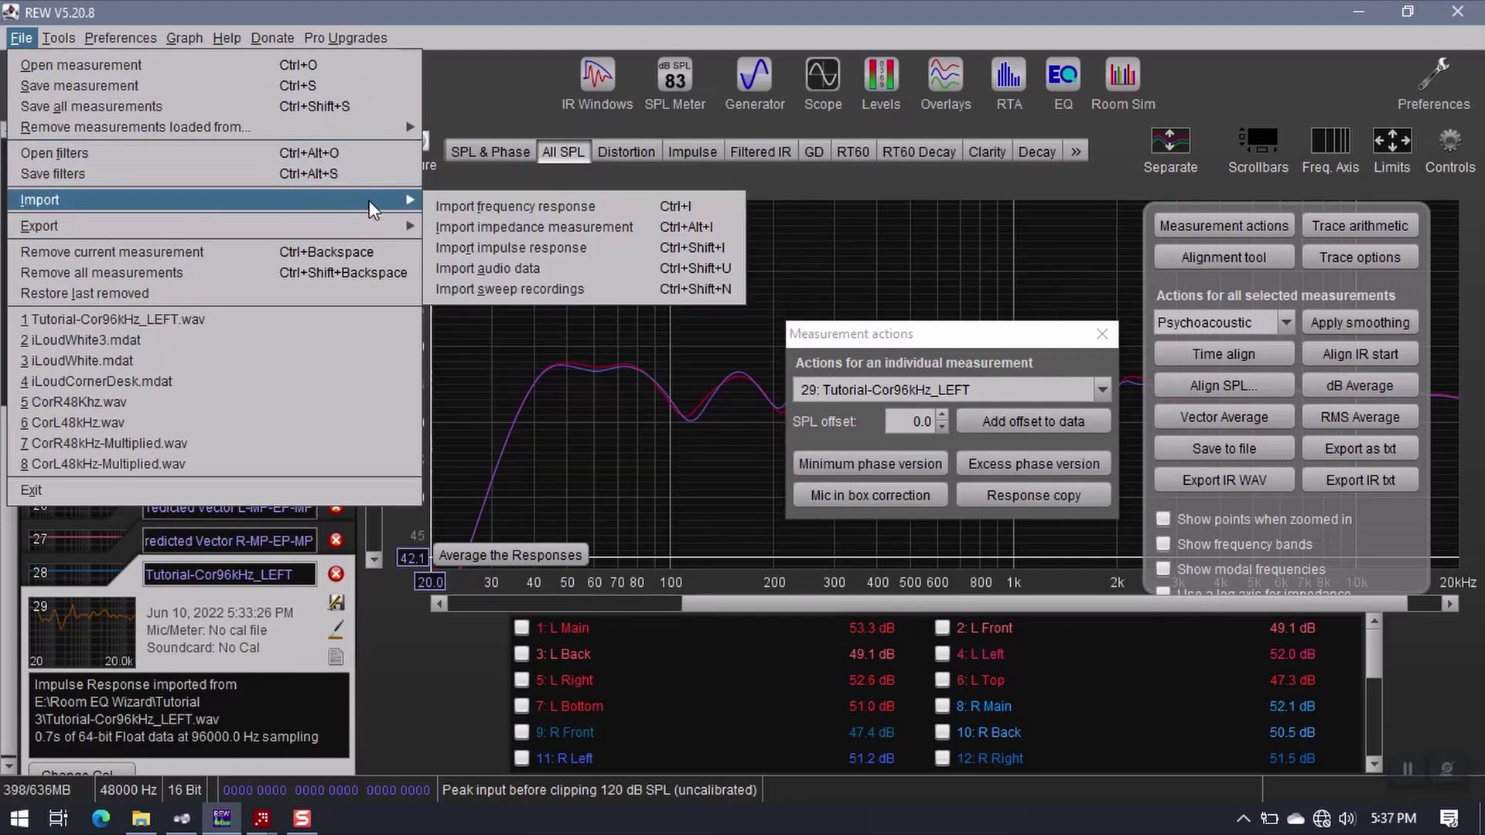
{"action": "left_click", "coordinate": [523, 248]}
{"action": "left_click", "coordinate": [427, 304]}
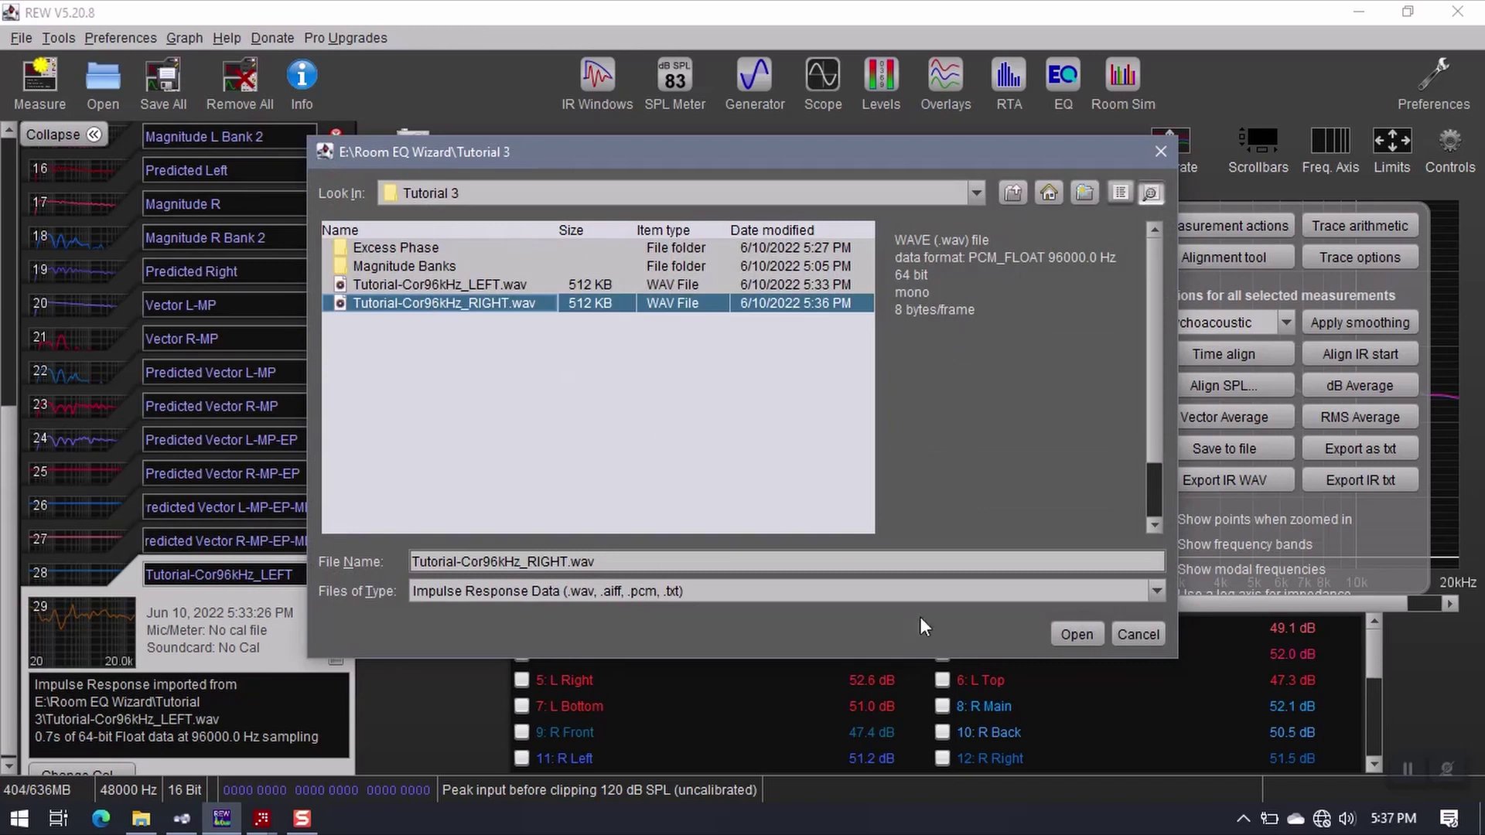
{"action": "left_click", "coordinate": [1077, 634]}
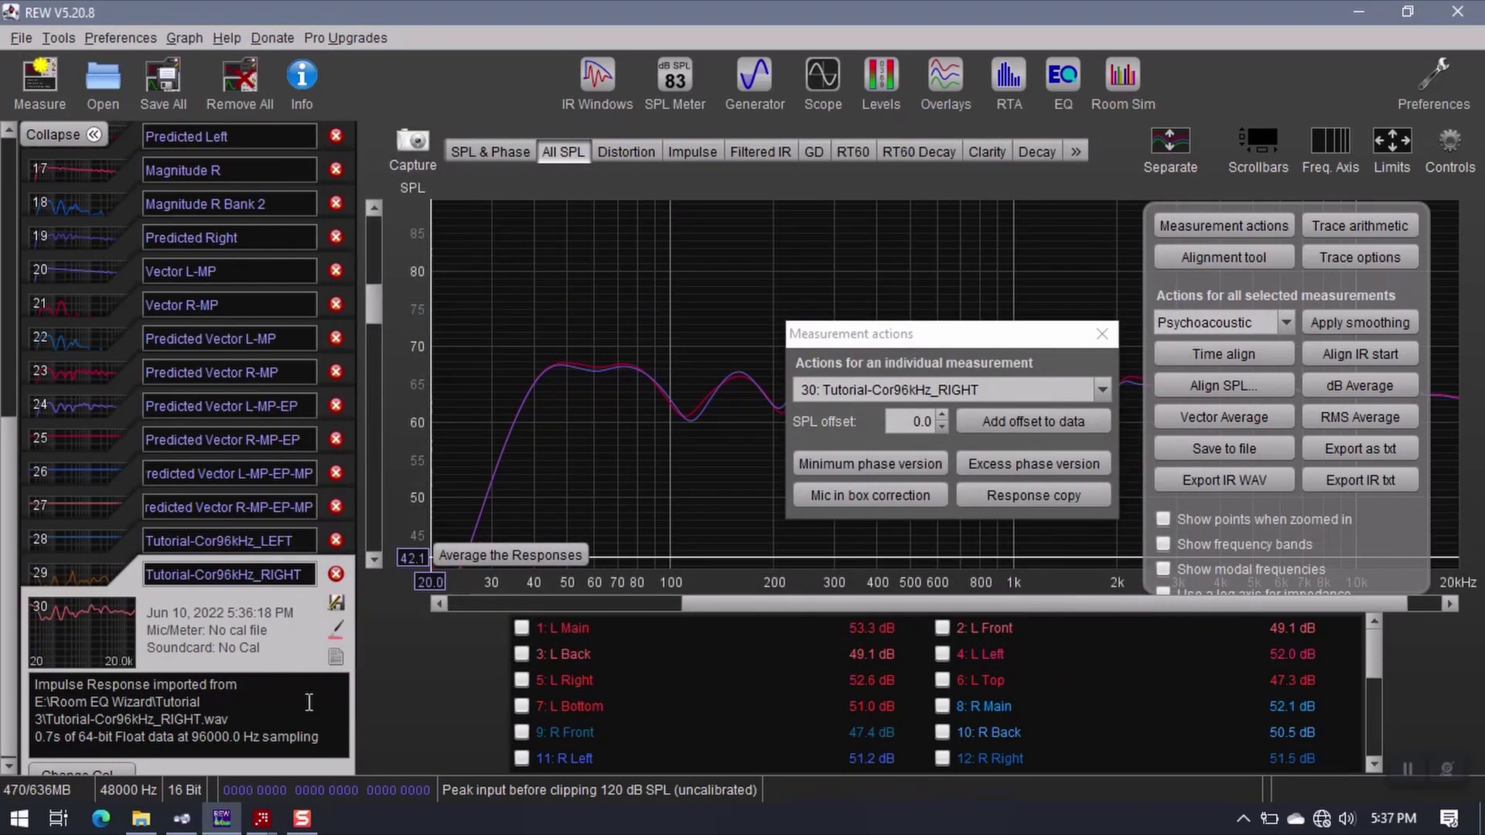
Set the LEFT filter trace to red and give the RIGHT filter trace a new colour.
{"action": "left_click", "coordinate": [75, 572]}
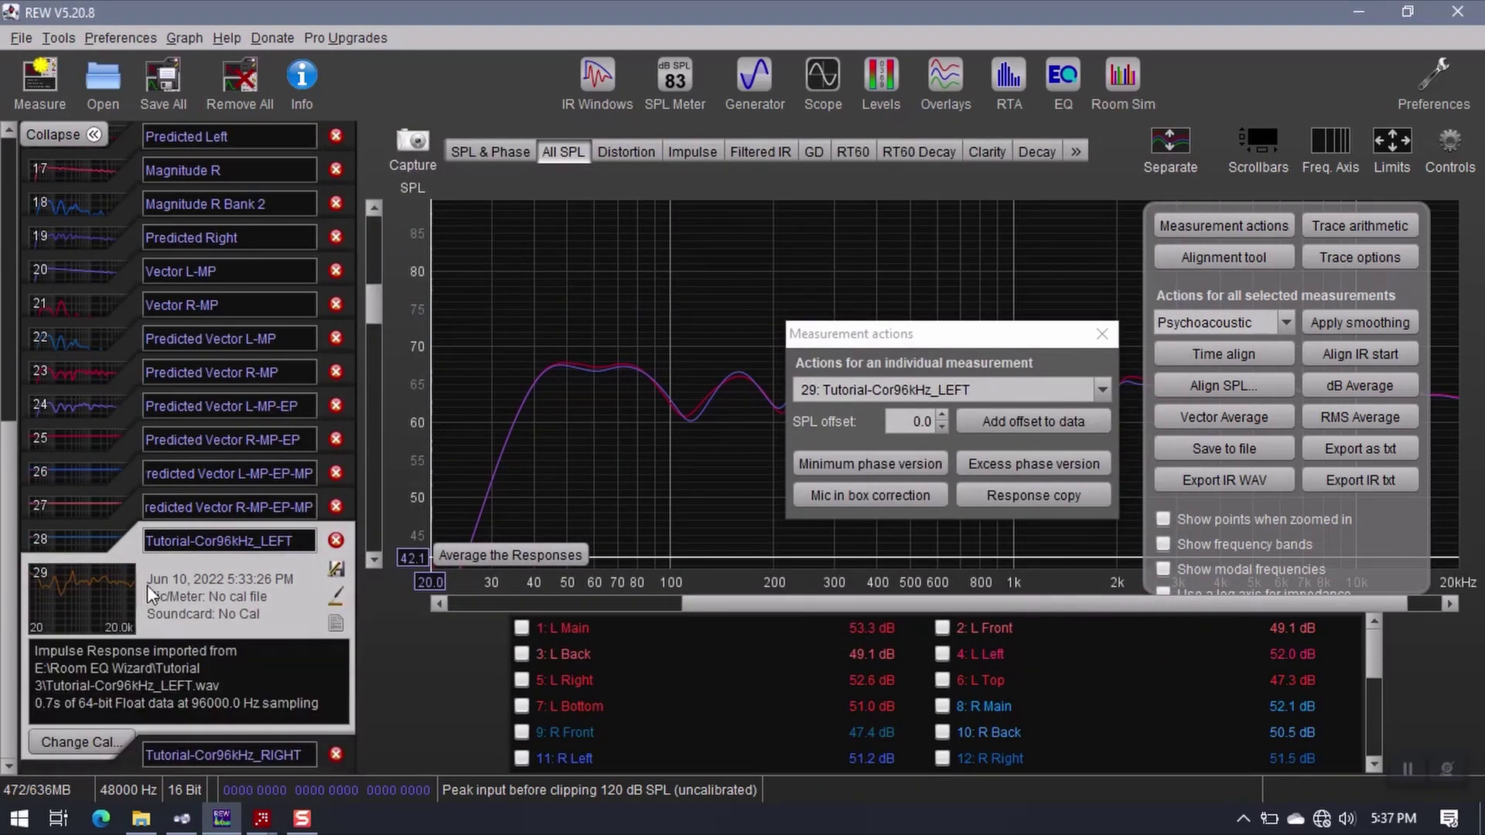
{"action": "left_click", "coordinate": [337, 596]}
{"action": "left_click", "coordinate": [307, 594]}
{"action": "left_click", "coordinate": [198, 735]}
{"action": "left_click", "coordinate": [130, 761]}
{"action": "left_click", "coordinate": [338, 630]}
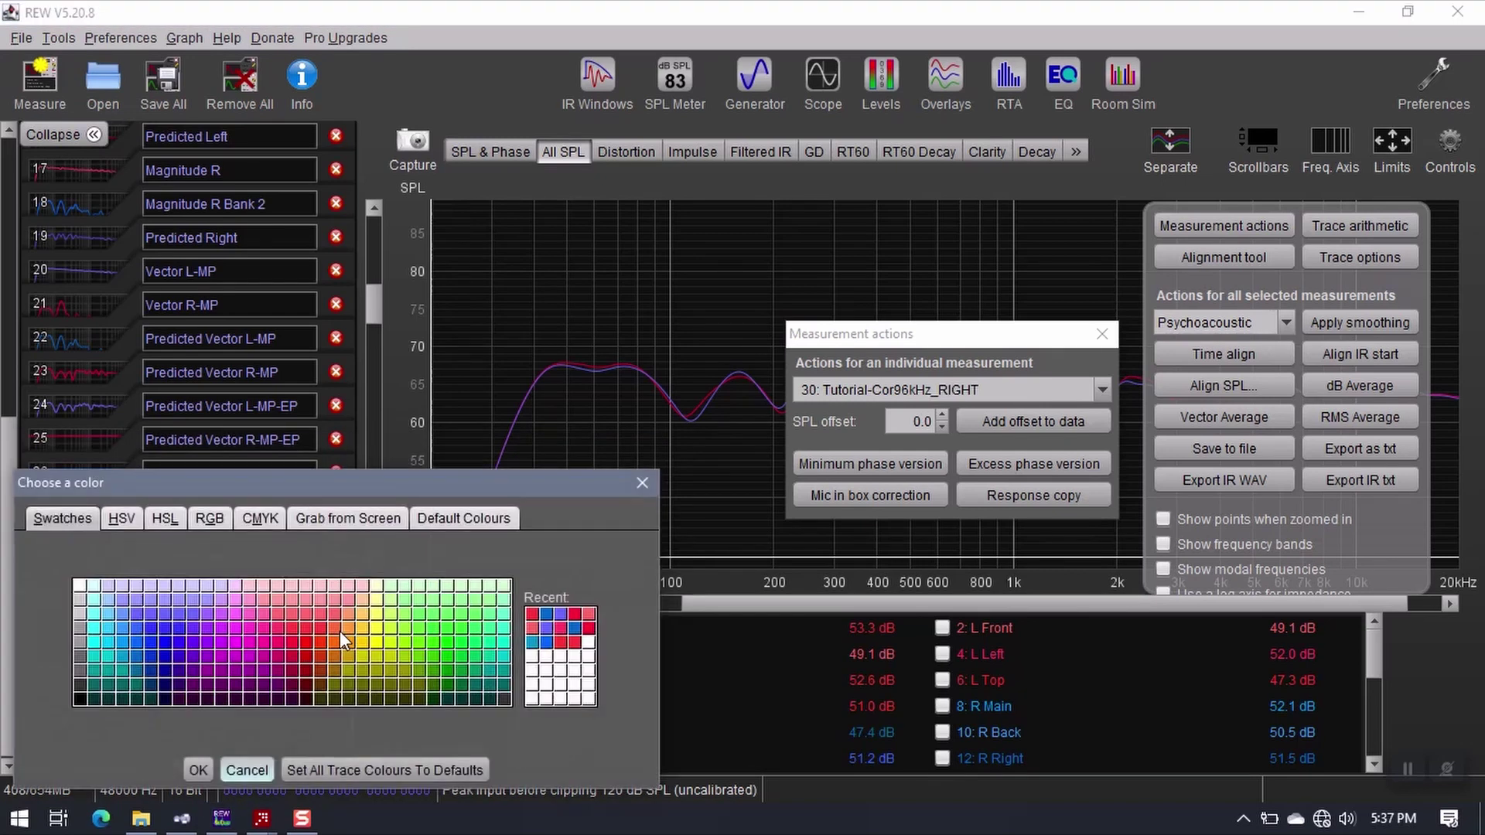
{"action": "left_click", "coordinate": [120, 647]}
{"action": "left_click", "coordinate": [197, 768]}
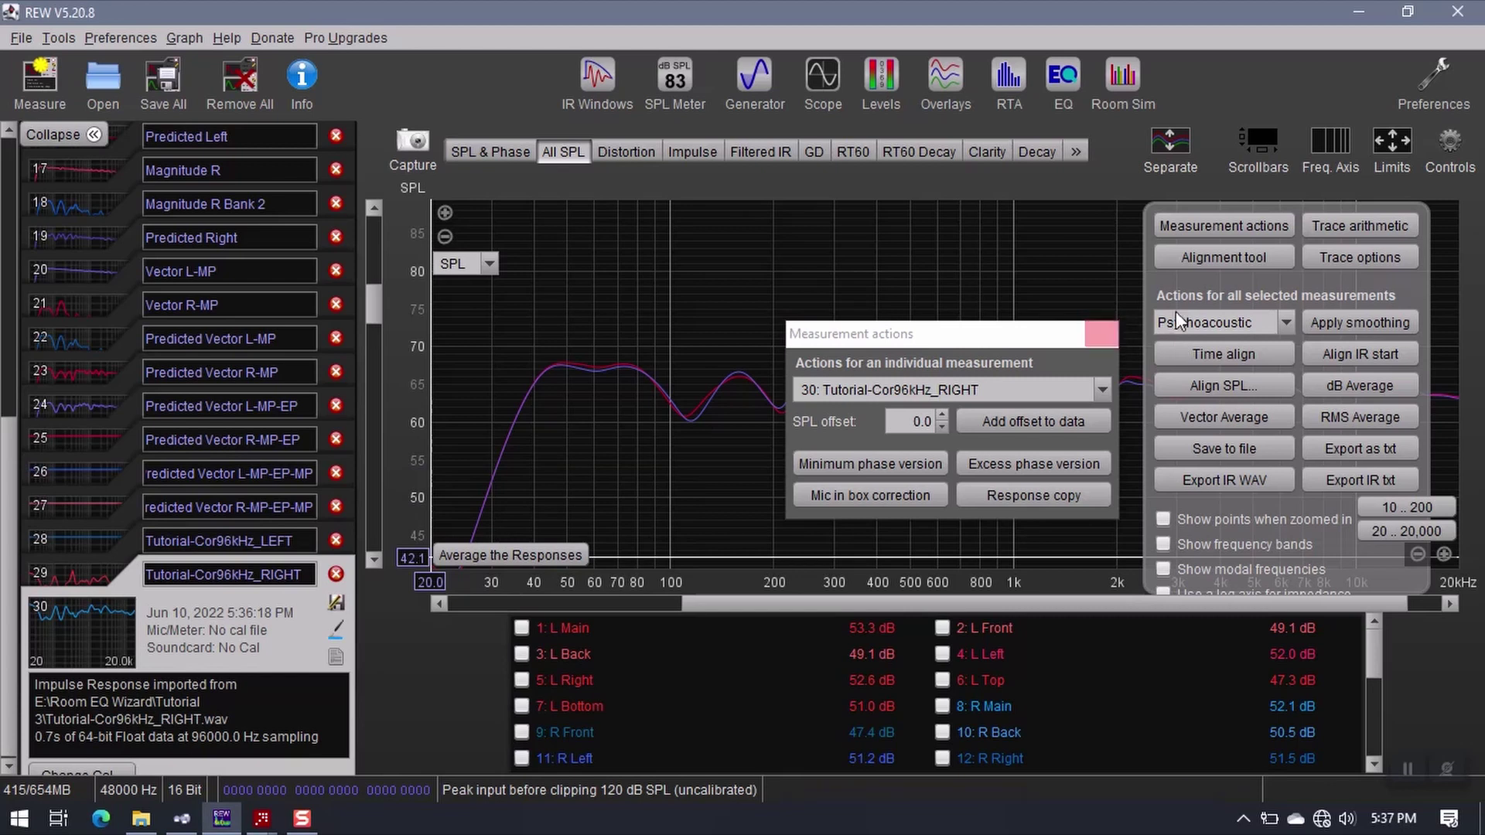
In Trace arithmetic, generate 15: Magnitude L times 29: Tutorial-Cor96kHz_LEFT (A * B).
{"action": "left_click", "coordinate": [1337, 230]}
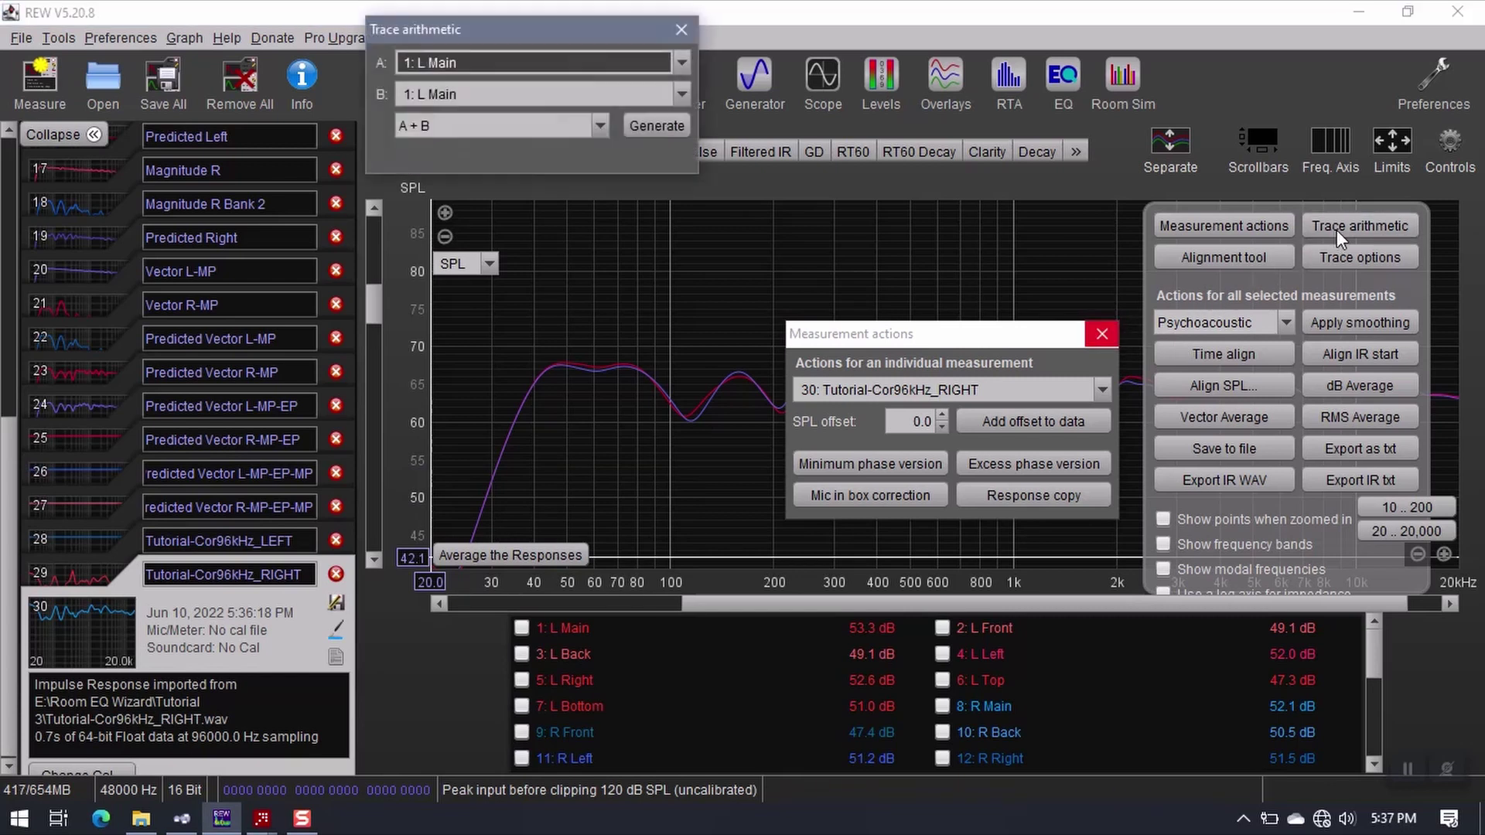
{"action": "left_click_drag", "start_coordinate": [610, 38], "coordinate": [989, 426]}
{"action": "left_click", "coordinate": [1064, 450]}
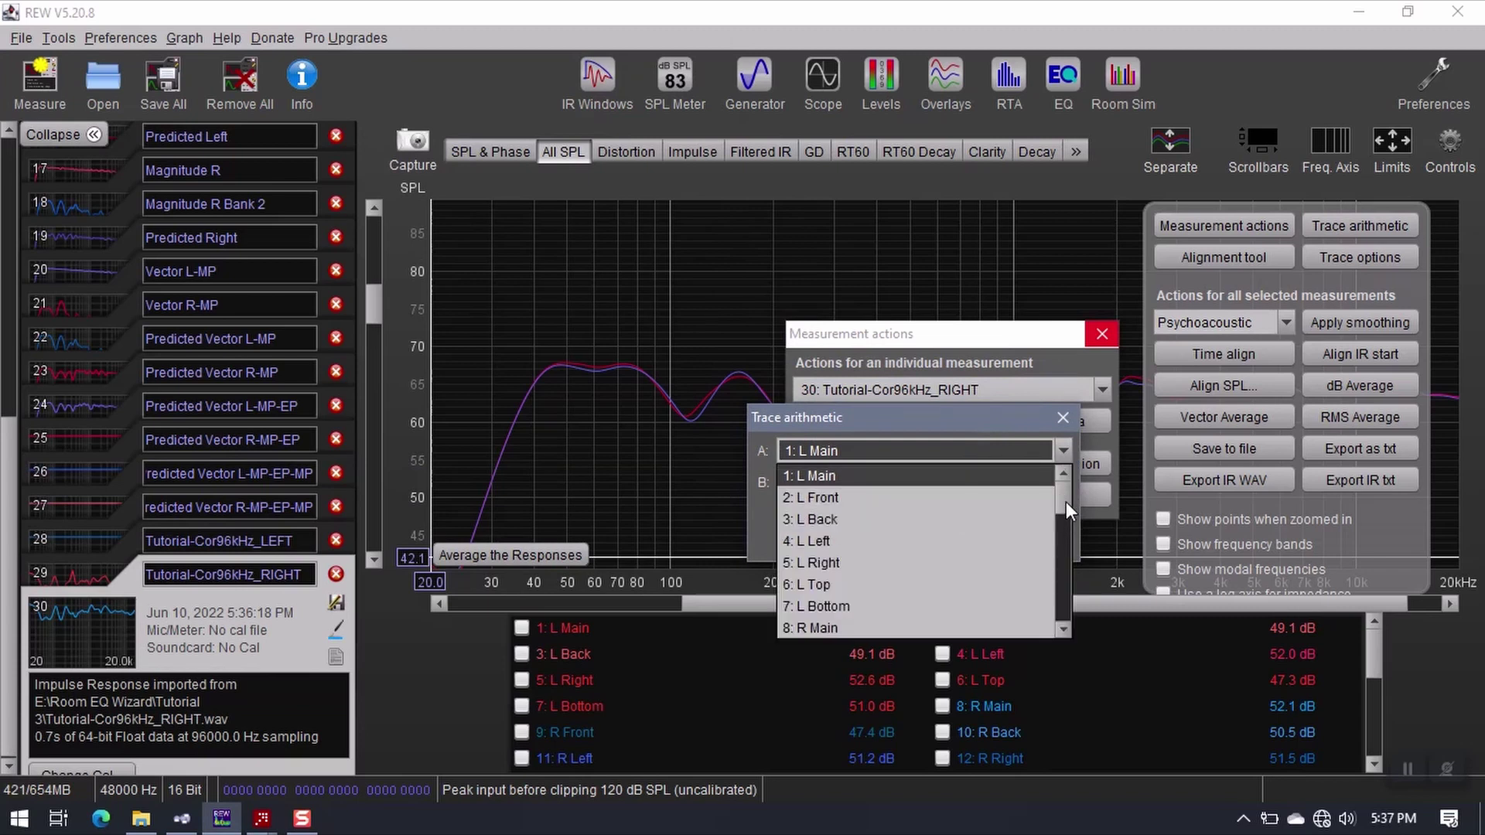
{"action": "left_click_drag", "start_coordinate": [1066, 501], "coordinate": [1044, 560]}
{"action": "left_click", "coordinate": [884, 537]}
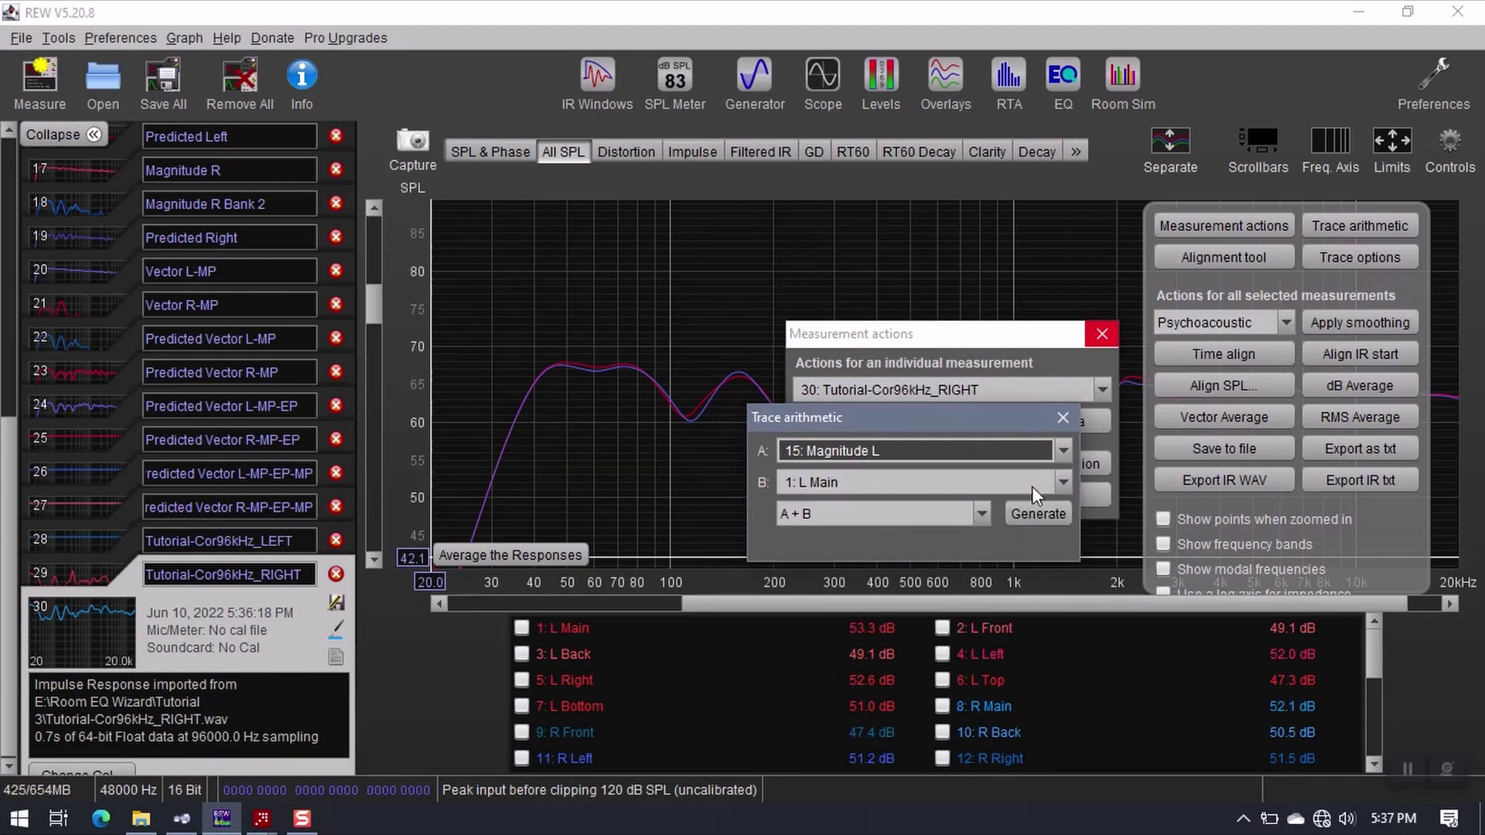
{"action": "left_click", "coordinate": [1065, 485]}
{"action": "scroll", "coordinate": [987, 537], "scroll_direction": "down", "scroll_amount": 6}
{"action": "scroll", "coordinate": [973, 542], "scroll_direction": "down", "scroll_amount": 2}
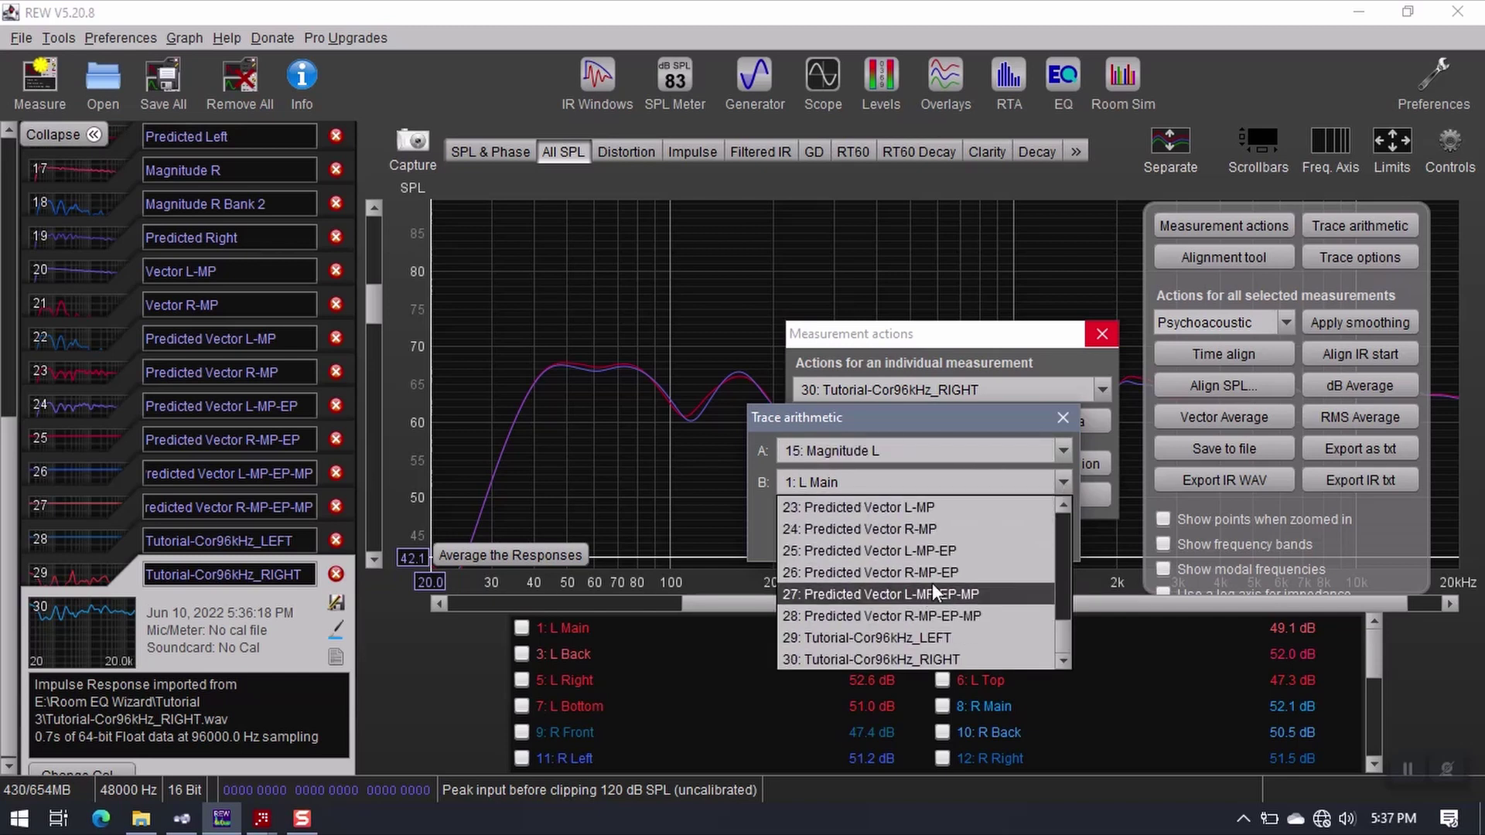
{"action": "left_click", "coordinate": [899, 637]}
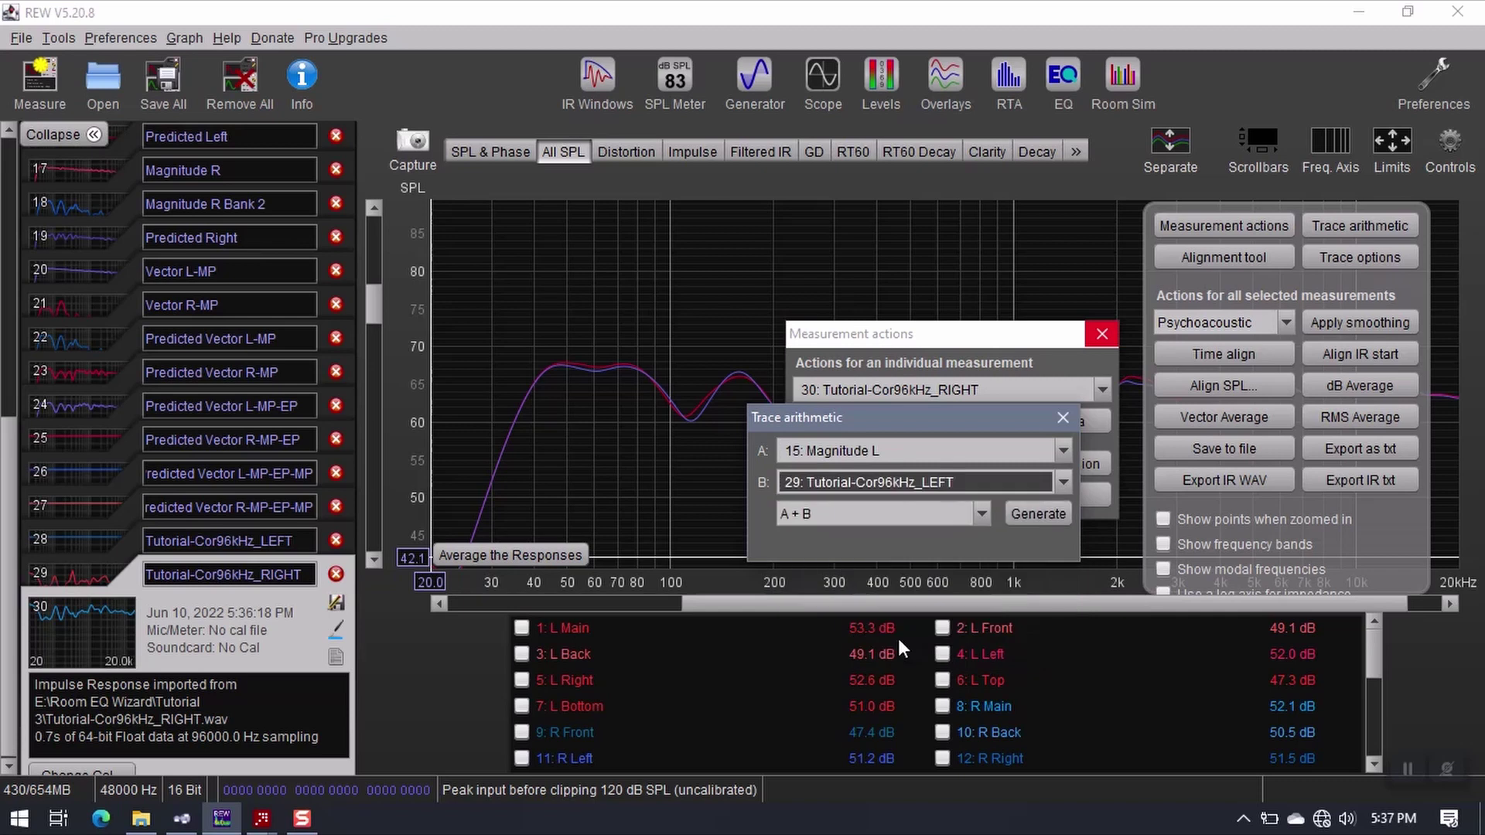
{"action": "left_click", "coordinate": [980, 517]}
{"action": "left_click", "coordinate": [808, 577]}
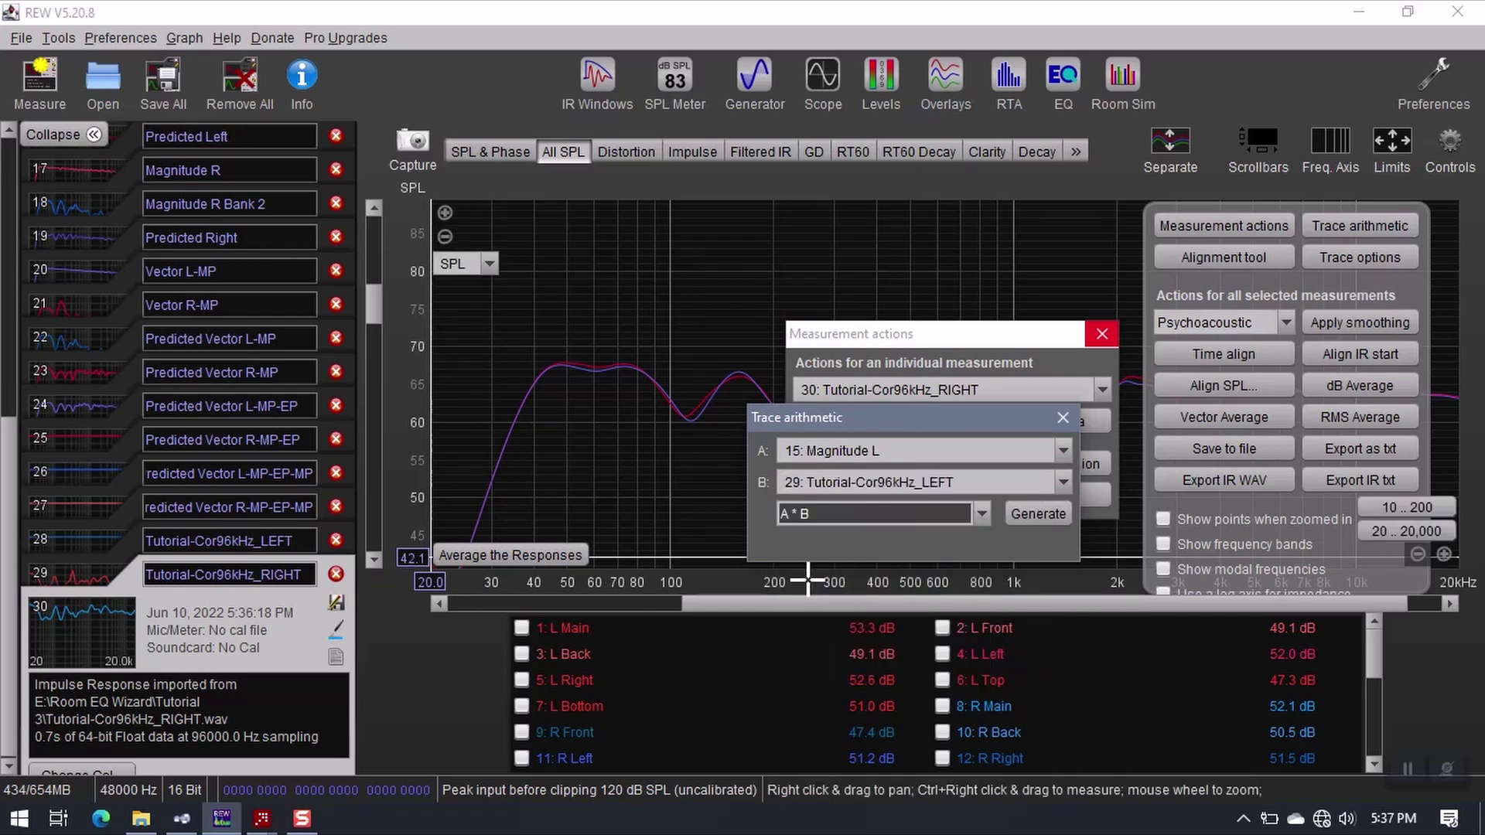
{"action": "left_click", "coordinate": [1026, 517]}
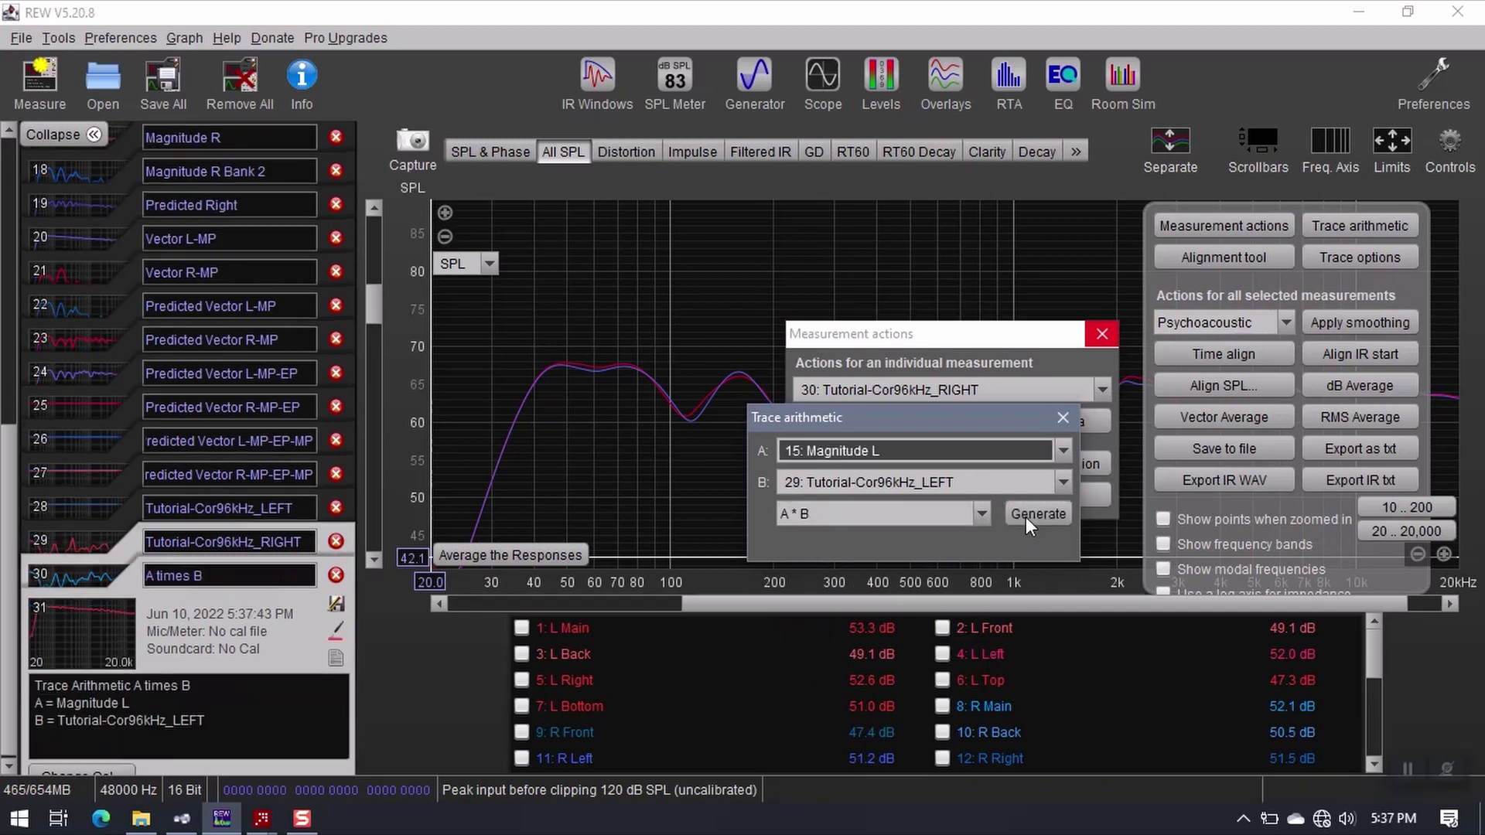
Rename the resulting measurement to 'Filtered Left Preview'.
{"action": "left_click", "coordinate": [209, 577]}
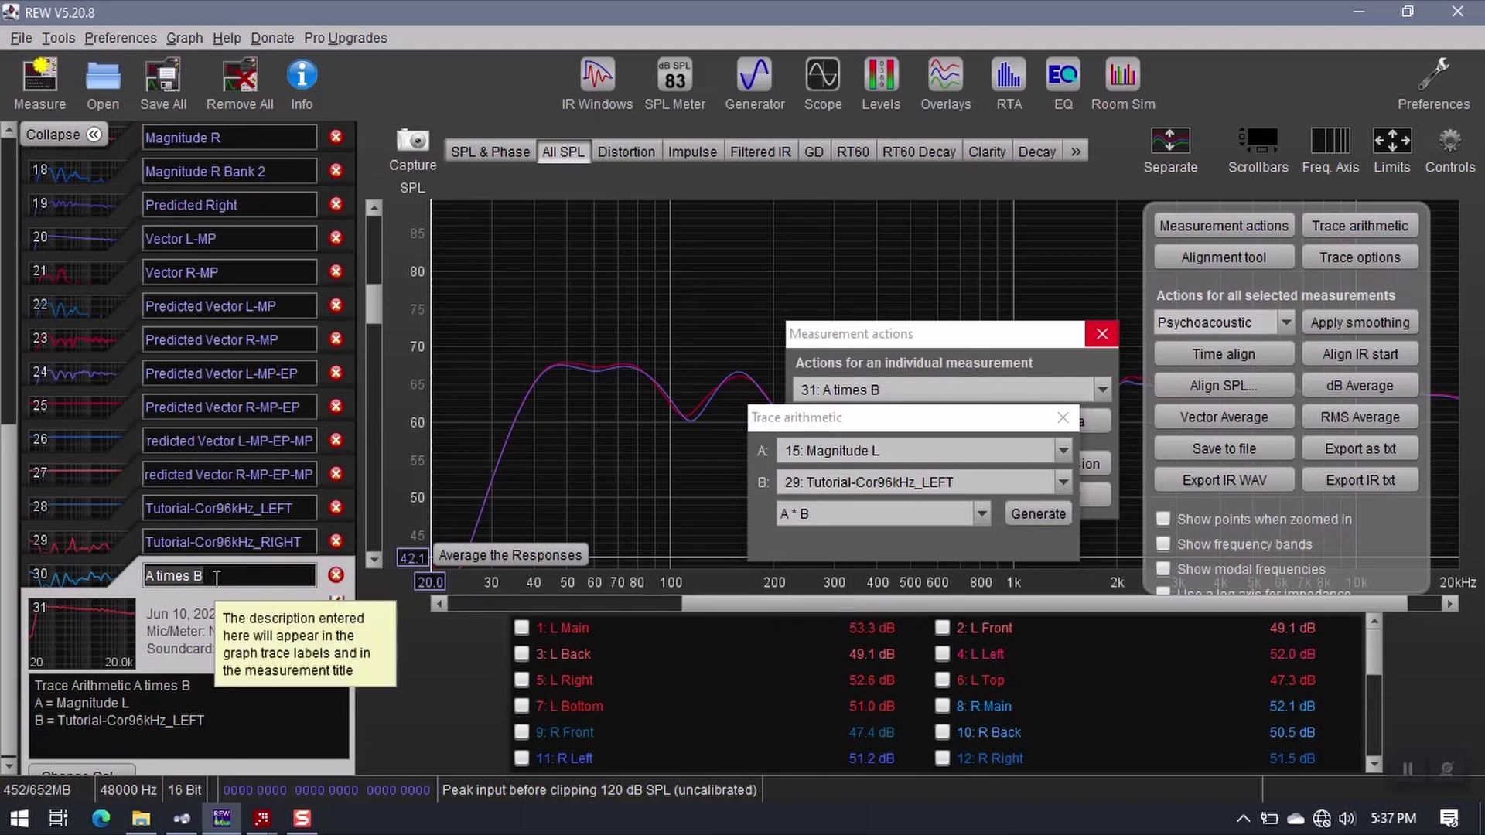
{"action": "key", "text": "ctrl+a"}
{"action": "type", "text": "Filtered"}
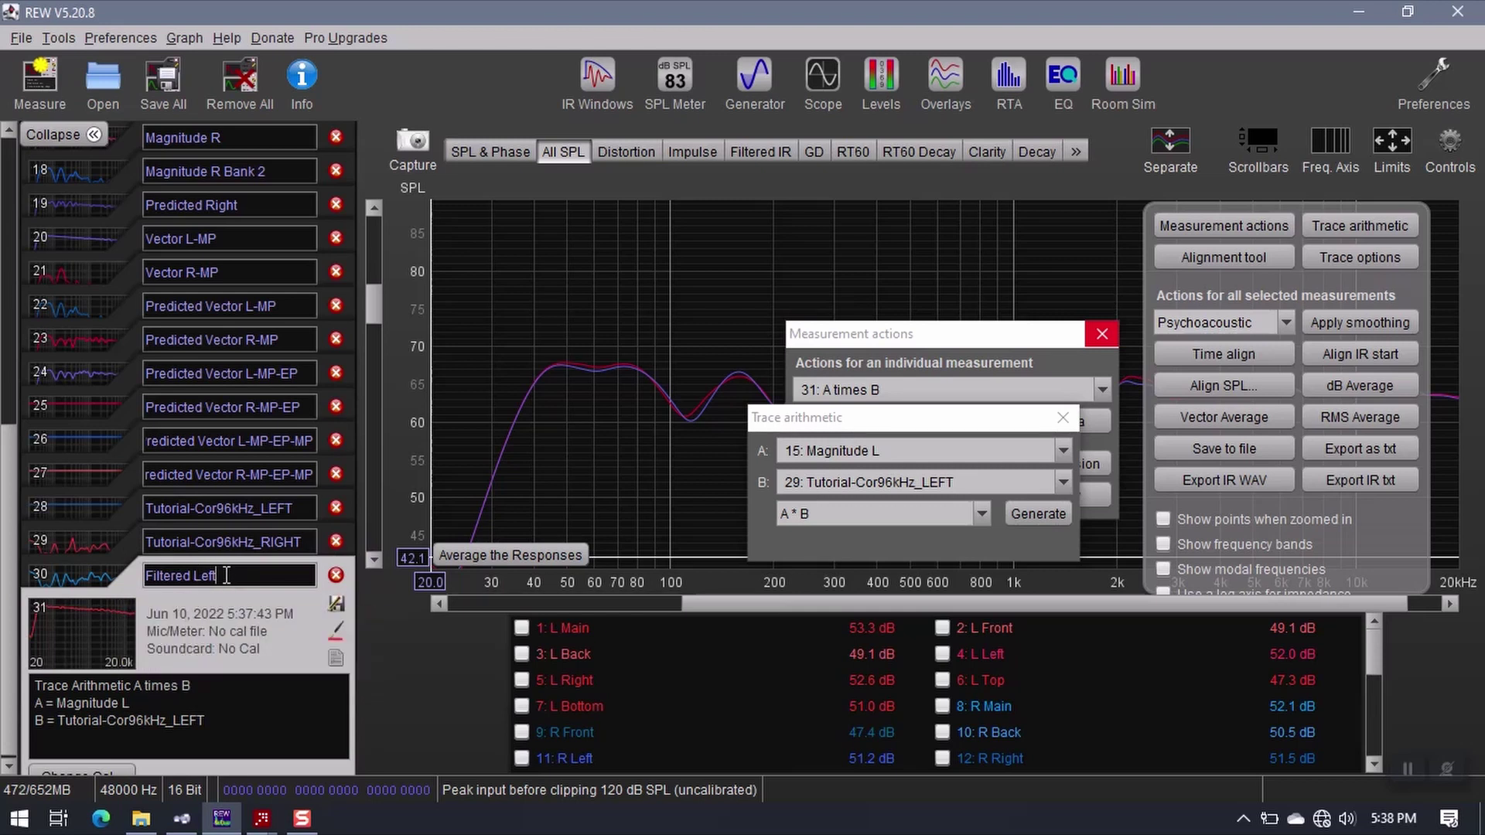
{"action": "type", "text": "Preview"}
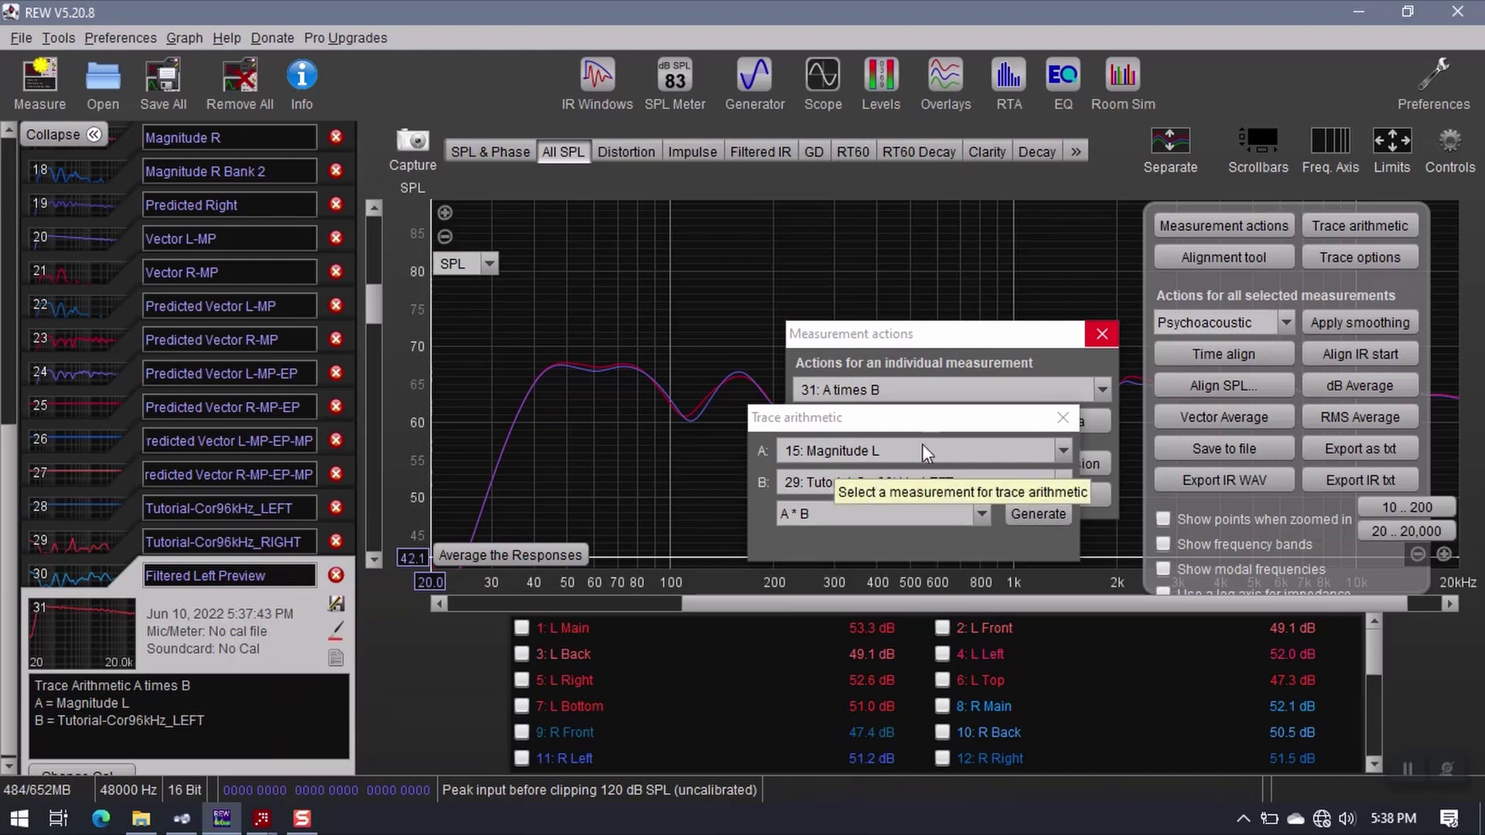
Generate 18: Magnitude R times Tutorial-Cor96kHz_RIGHT in Trace arithmetic.
{"action": "left_click", "coordinate": [1061, 450]}
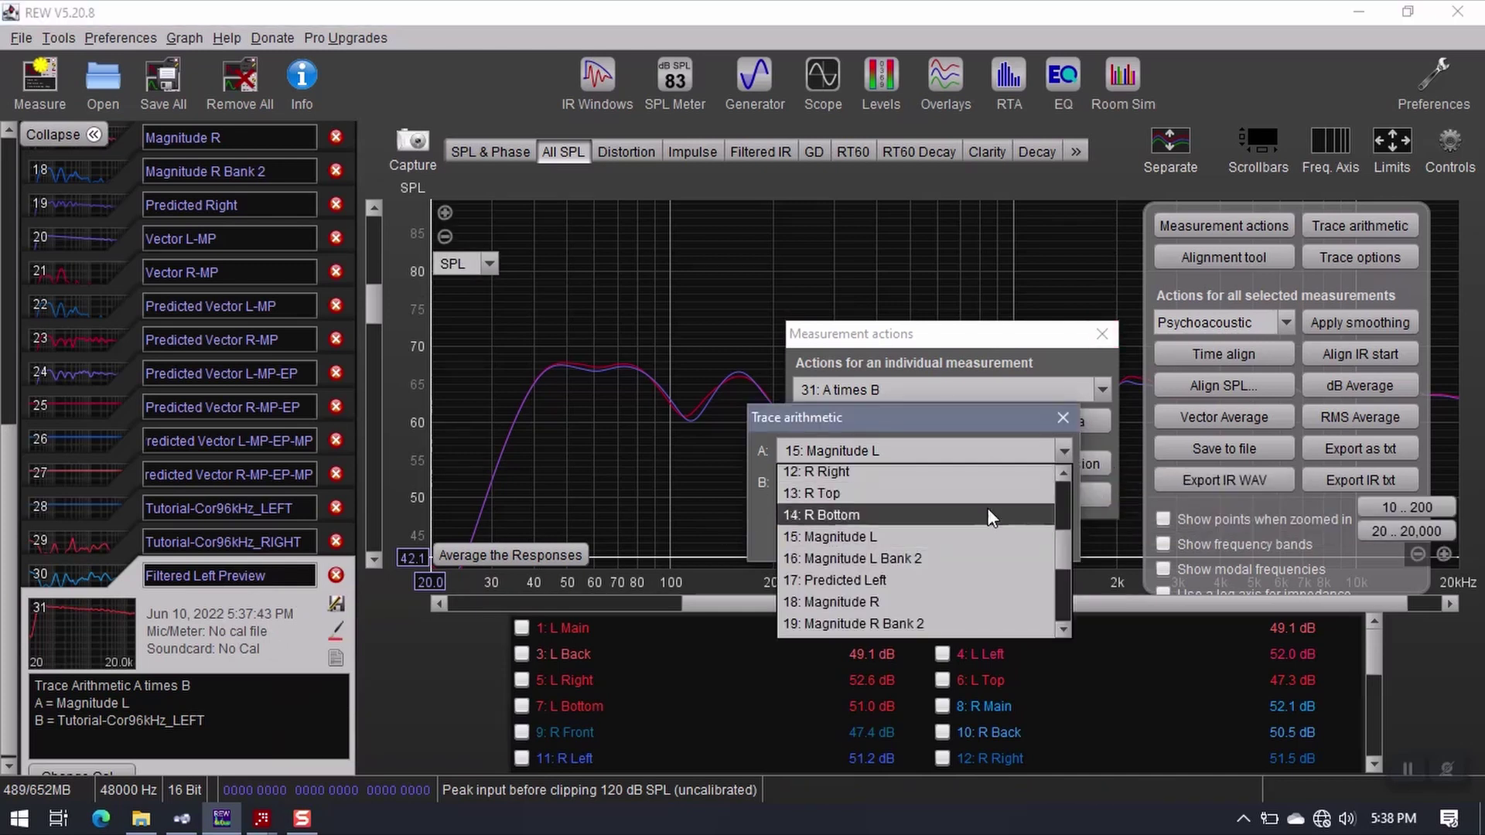
{"action": "left_click", "coordinate": [837, 597]}
{"action": "left_click", "coordinate": [1065, 482]}
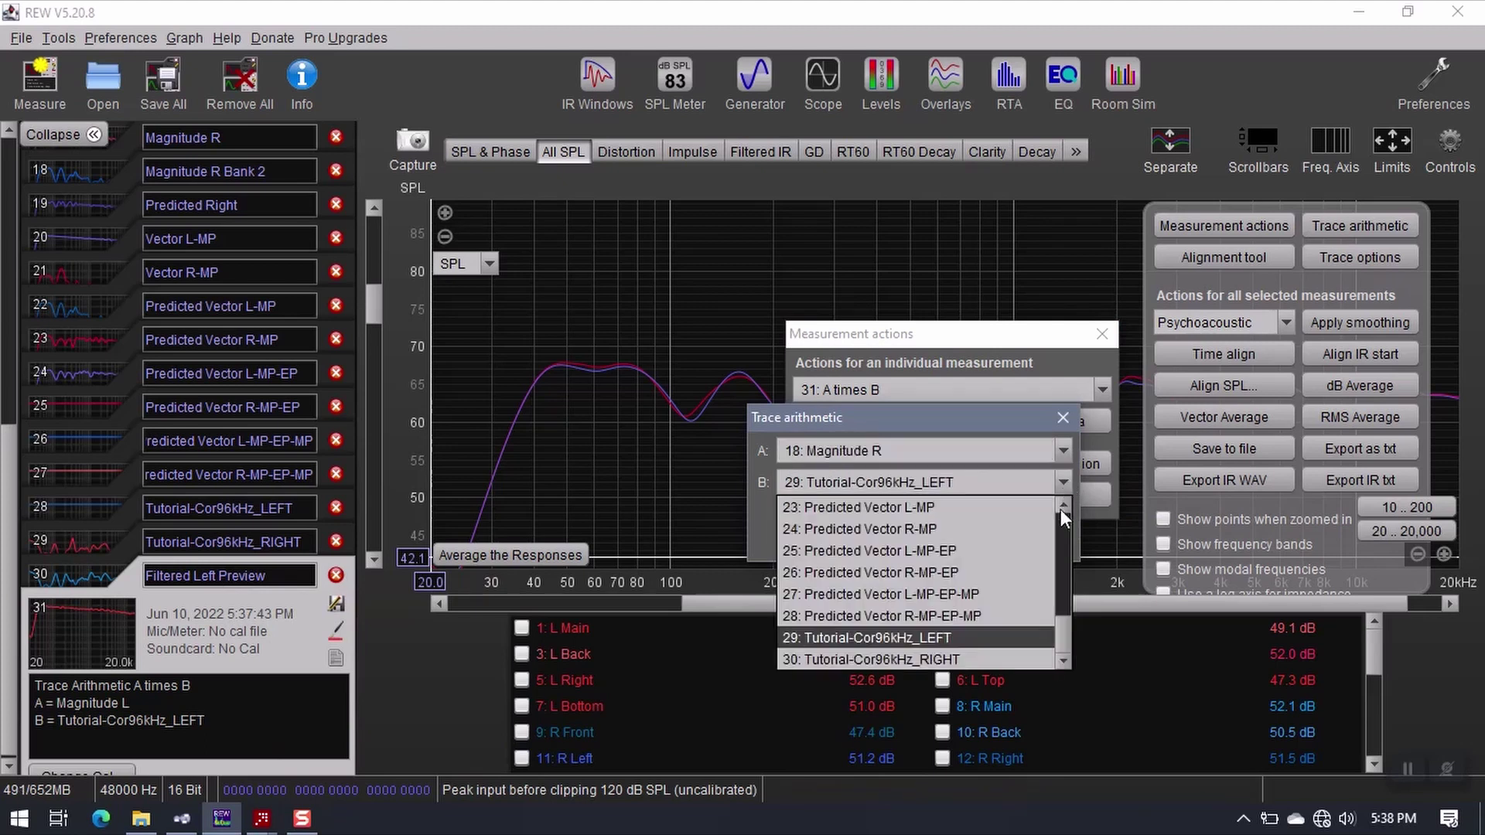
{"action": "scroll", "coordinate": [1066, 644], "scroll_direction": "down", "scroll_amount": 1}
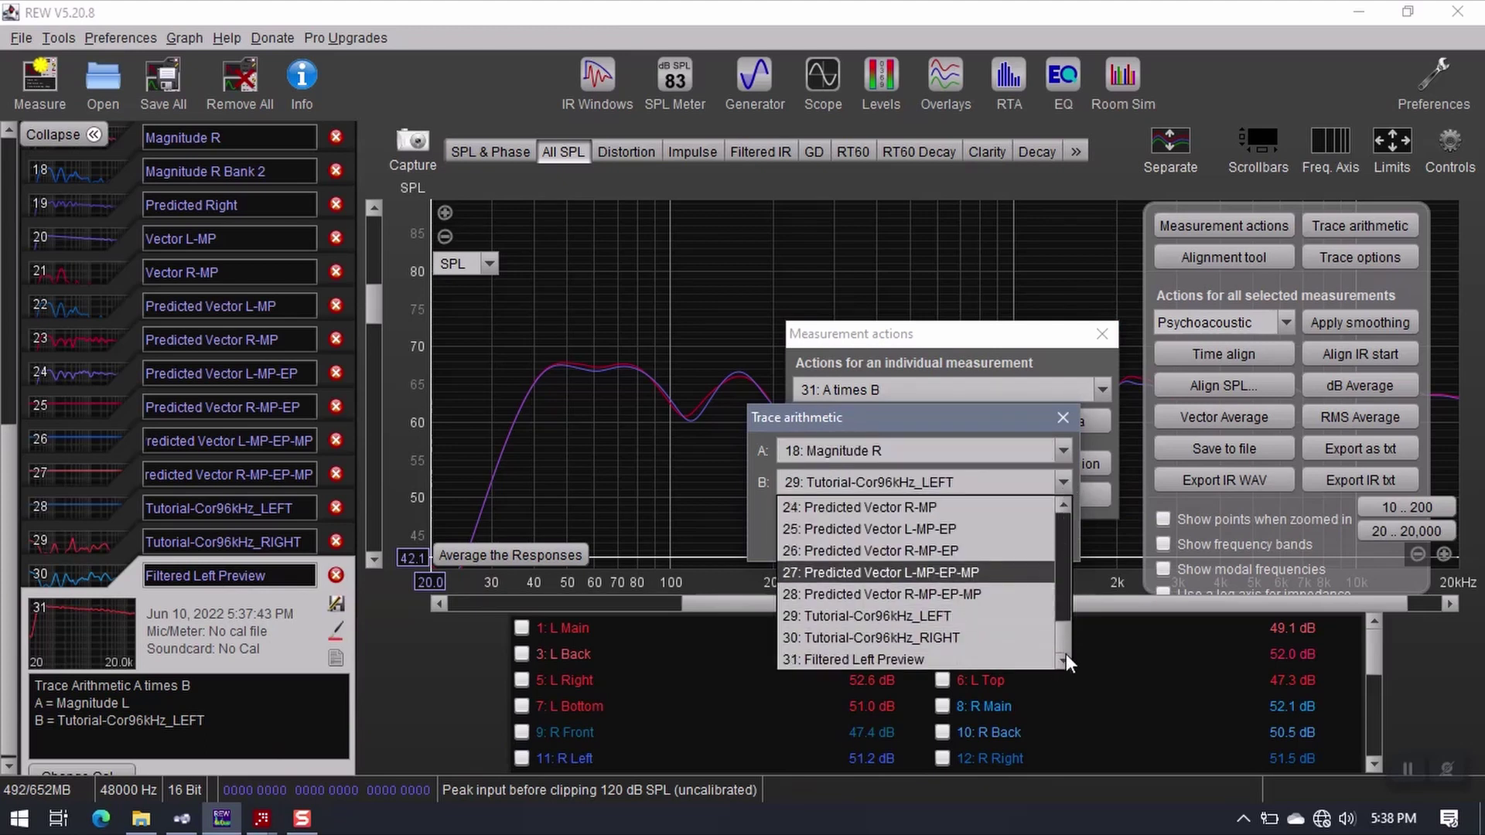
{"action": "left_click", "coordinate": [917, 638]}
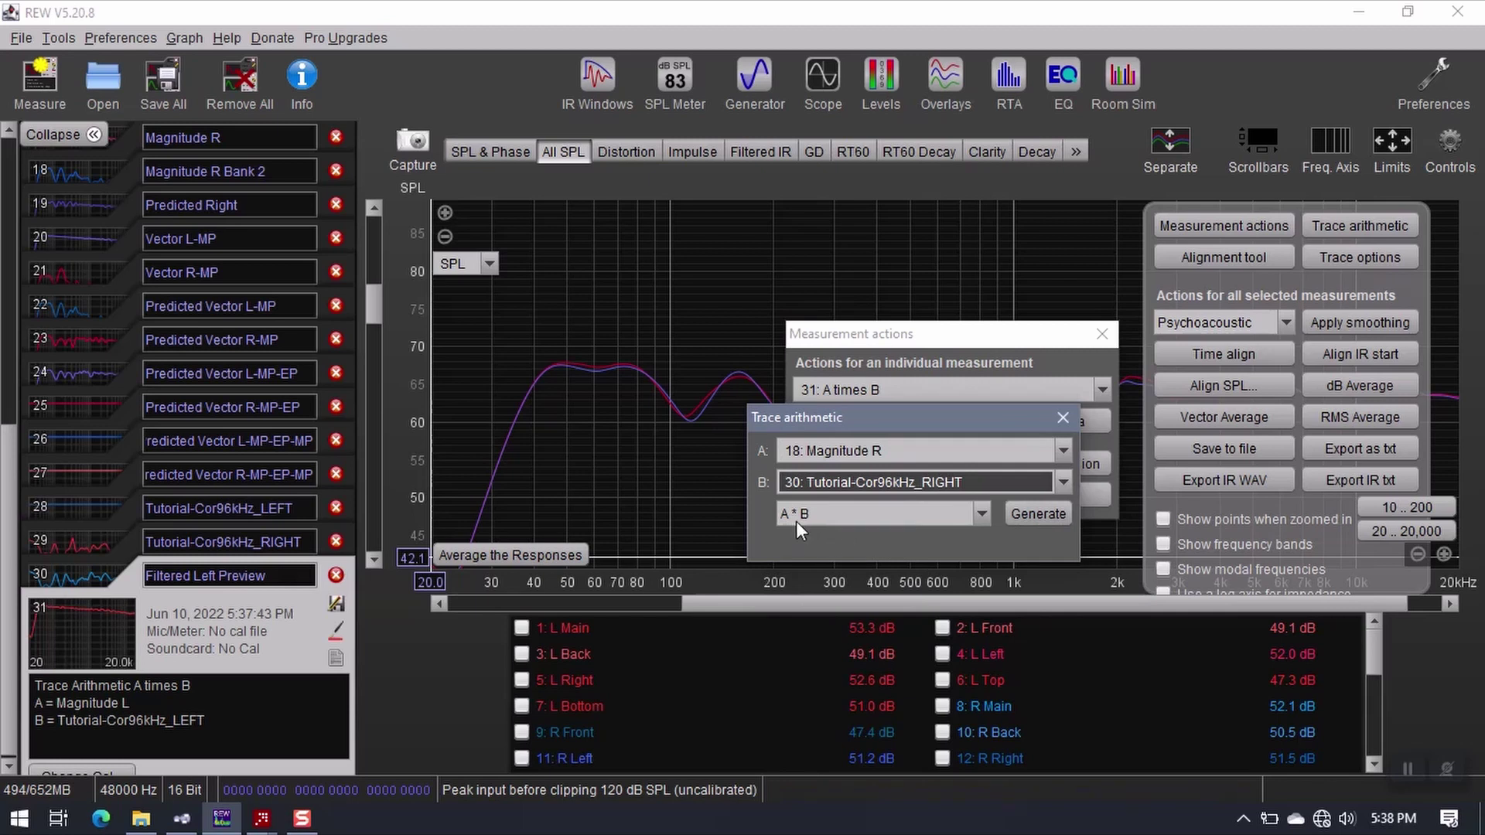
{"action": "left_click", "coordinate": [1041, 514]}
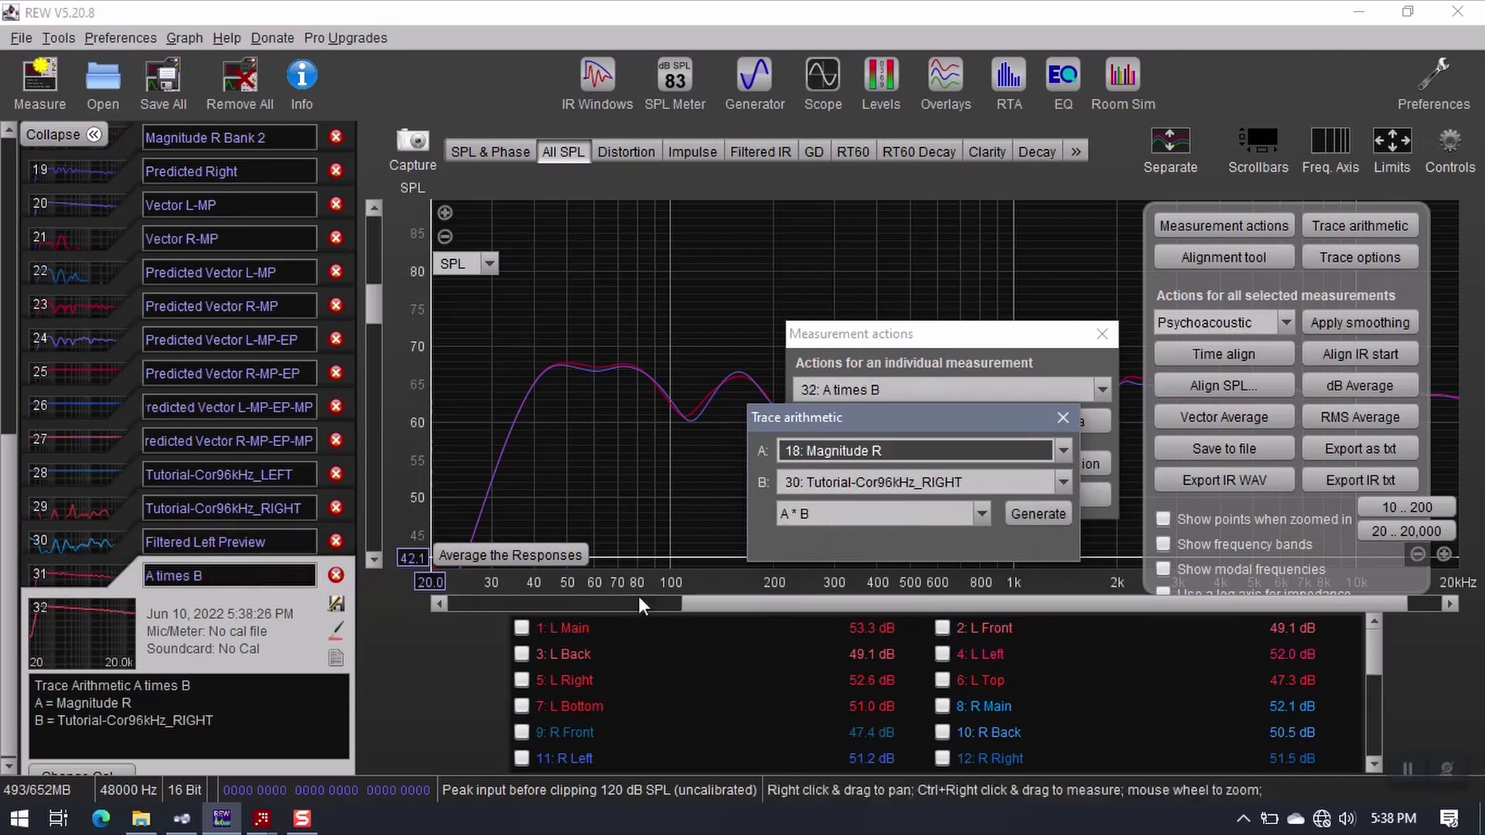
Rename the new measurement 'Filtered Right Preview'.
{"action": "left_click", "coordinate": [294, 547]}
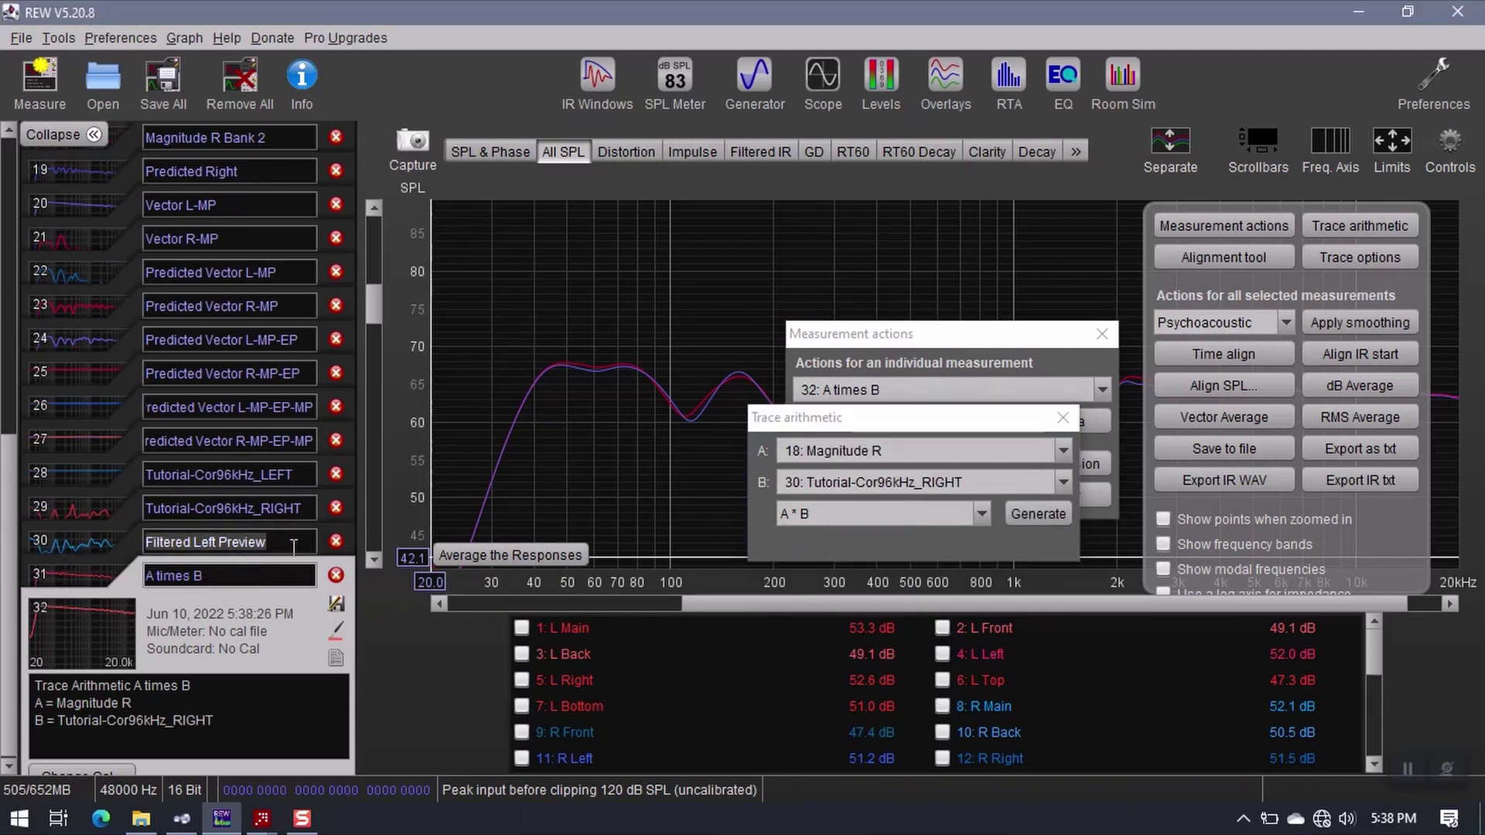
{"action": "key", "text": "ctrl+c"}
{"action": "left_click", "coordinate": [232, 575]}
{"action": "key", "text": "ctrl+v"}
{"action": "left_click", "coordinate": [215, 576]}
{"action": "key", "text": "Delete"}
{"action": "key", "text": "BackSpace"}
{"action": "key", "text": "BackSpace"}
{"action": "key", "text": "BackSpace"}
{"action": "type", "text": "Right"}
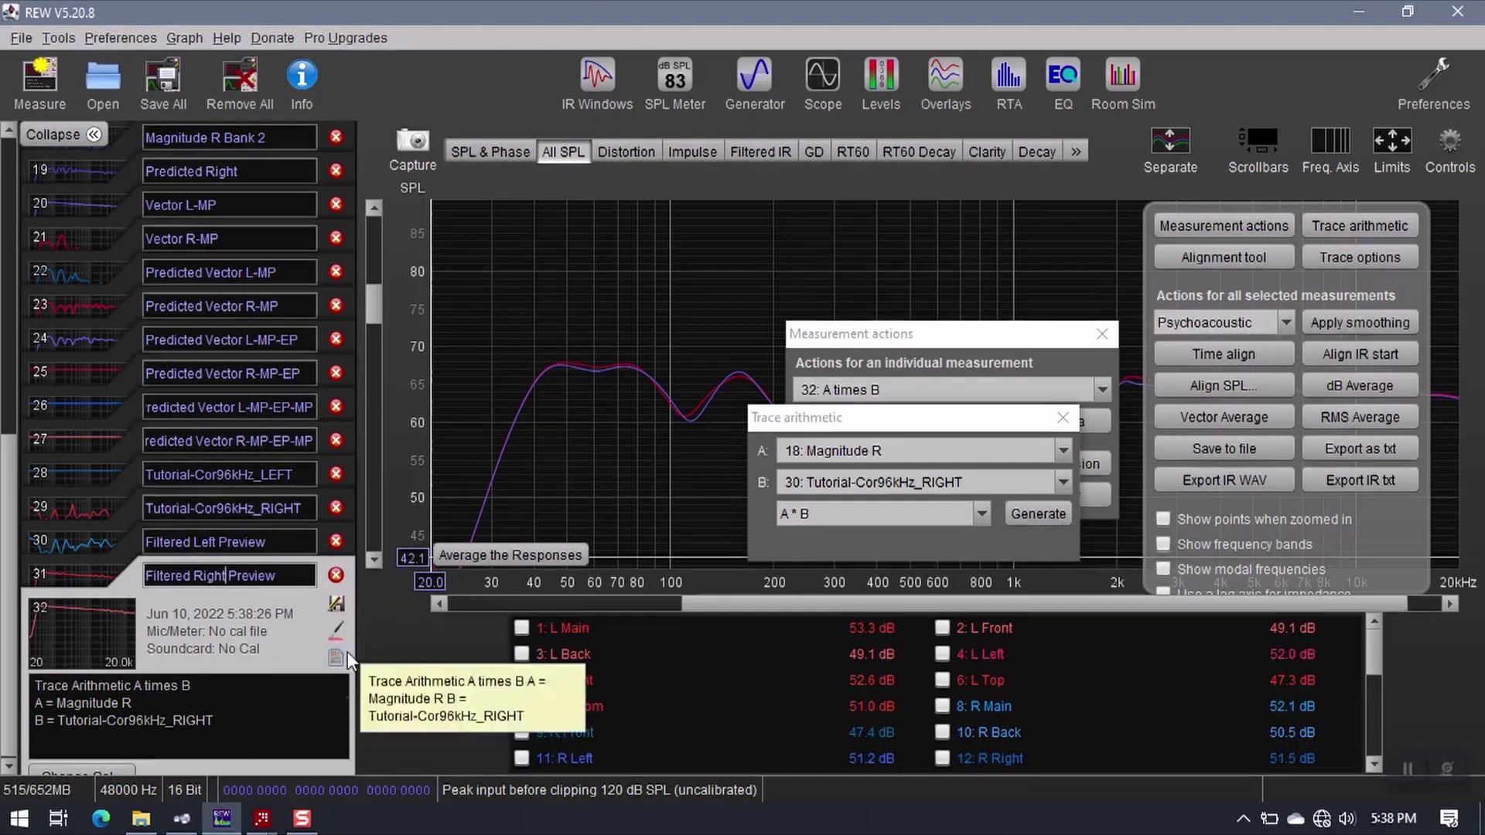
Confirm the new trace's colour and close the Trace arithmetic and Measurement actions windows.
{"action": "left_click", "coordinate": [334, 641]}
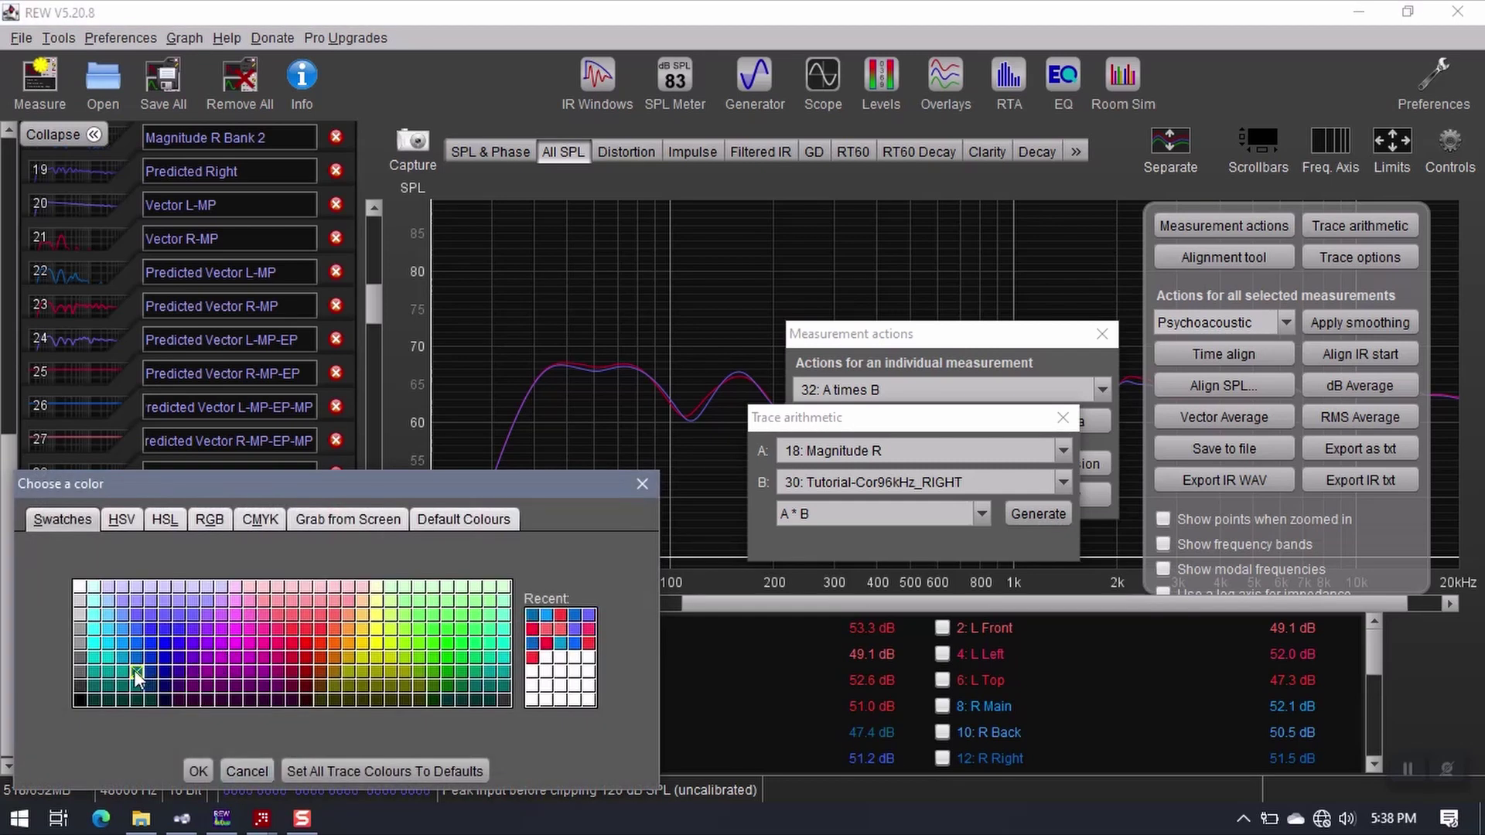
{"action": "left_click", "coordinate": [197, 771]}
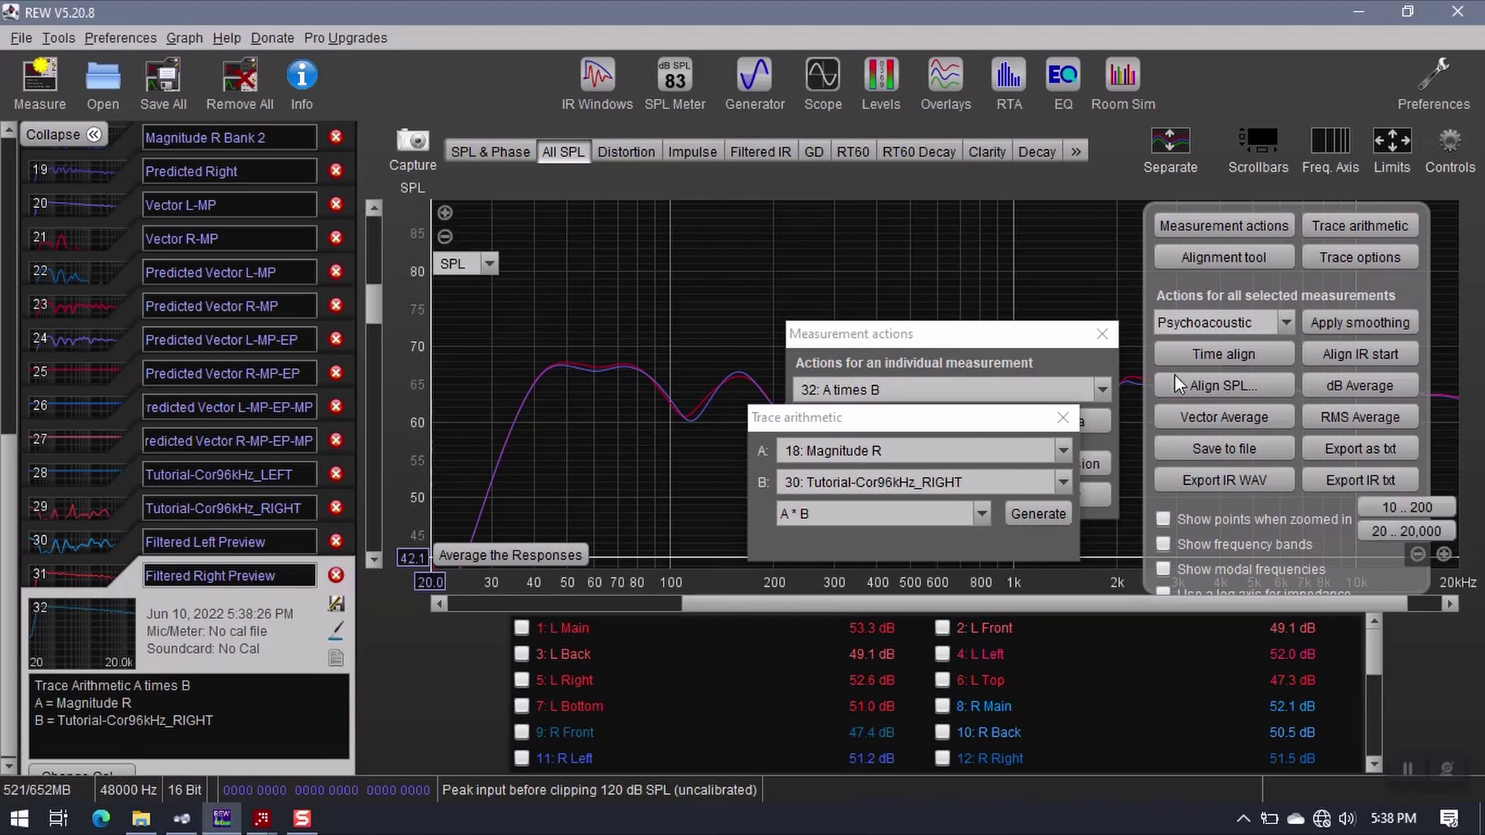
{"action": "left_click", "coordinate": [1063, 418]}
{"action": "left_click", "coordinate": [1102, 334]}
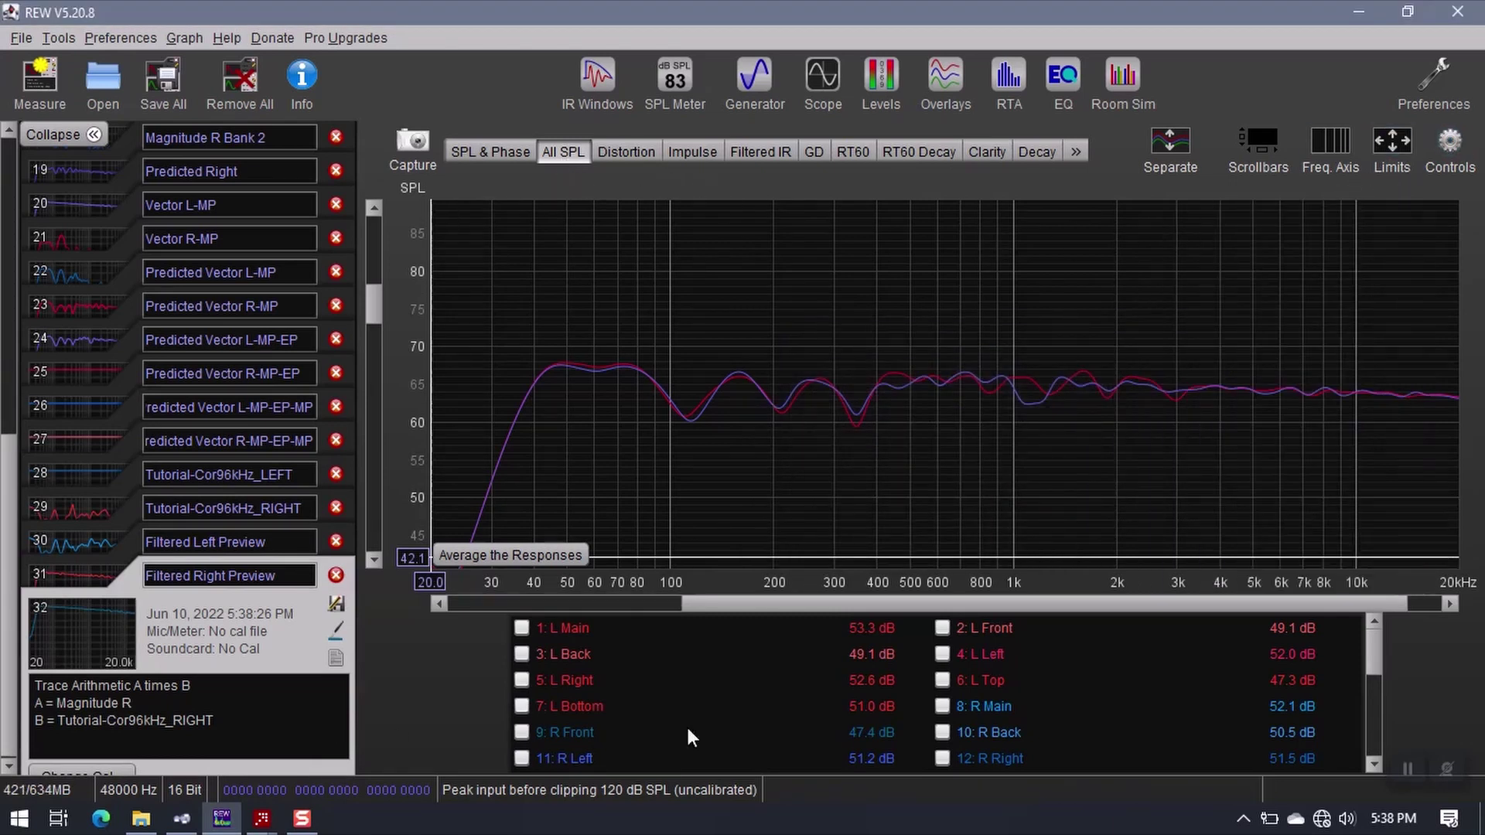
Clear all trace selections and show only Filtered Left Preview and Filtered Right Preview.
{"action": "scroll", "coordinate": [691, 734], "scroll_direction": "down", "scroll_amount": 3}
{"action": "scroll", "coordinate": [689, 719], "scroll_direction": "down", "scroll_amount": 2}
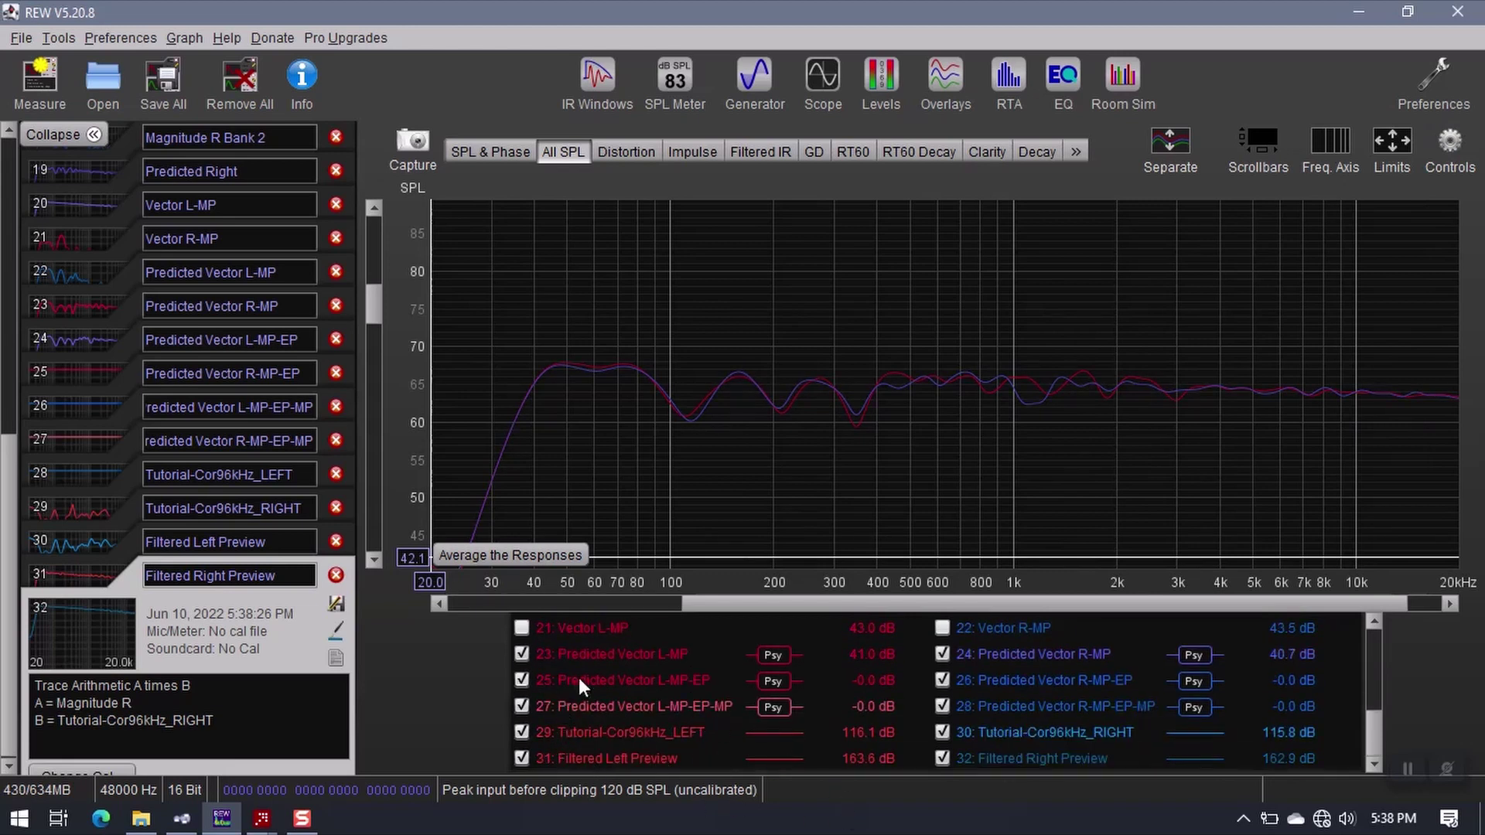
{"action": "right_click", "coordinate": [664, 680]}
{"action": "left_click", "coordinate": [711, 712]}
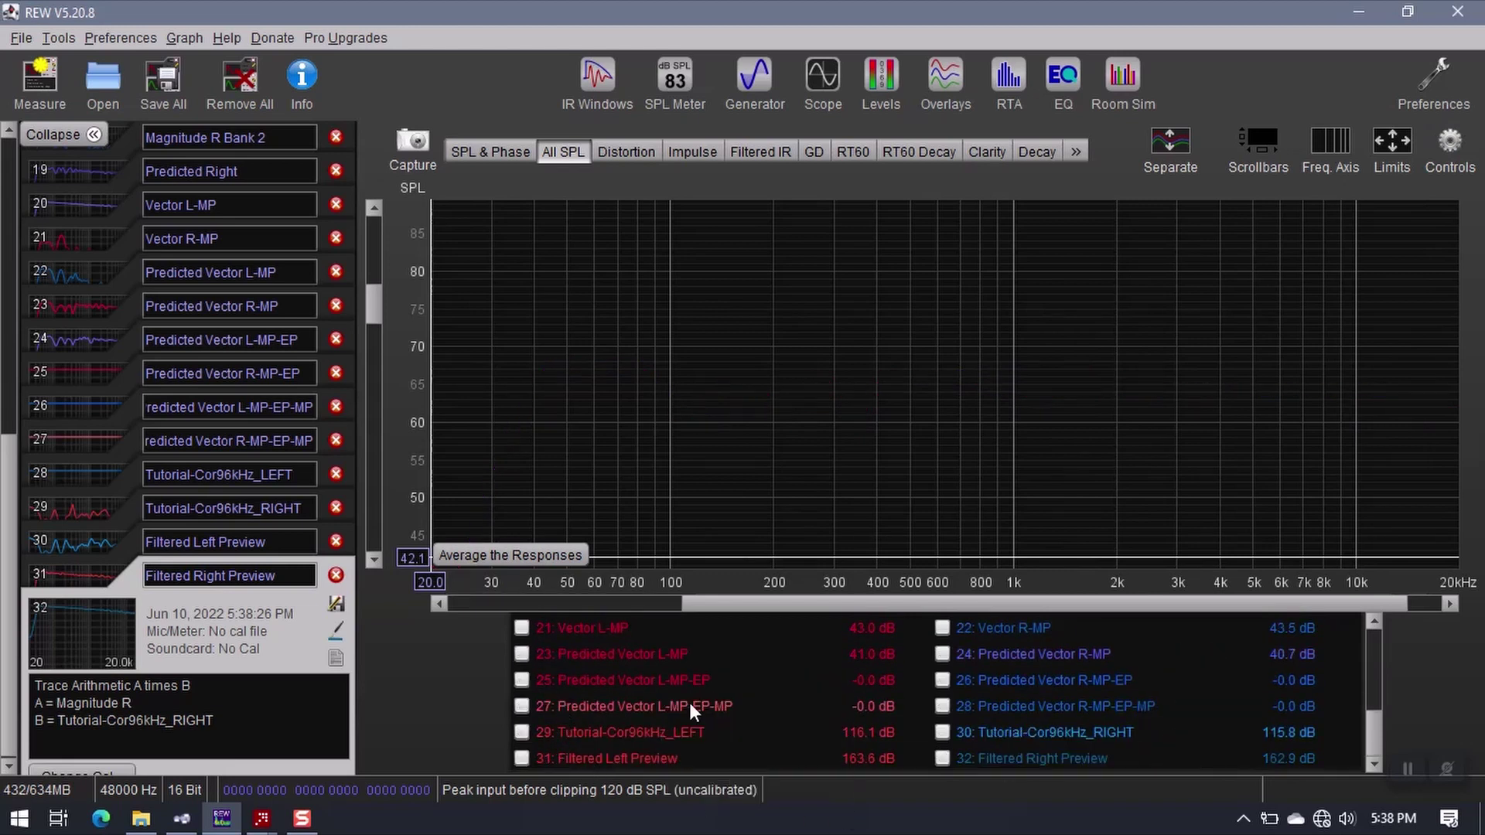
{"action": "scroll", "coordinate": [737, 736], "scroll_direction": "up", "scroll_amount": 3}
{"action": "scroll", "coordinate": [730, 707], "scroll_direction": "down", "scroll_amount": 3}
{"action": "scroll", "coordinate": [700, 703], "scroll_direction": "up", "scroll_amount": 3}
{"action": "scroll", "coordinate": [700, 704], "scroll_direction": "up", "scroll_amount": 2}
{"action": "scroll", "coordinate": [379, 308], "scroll_direction": "up", "scroll_amount": 2}
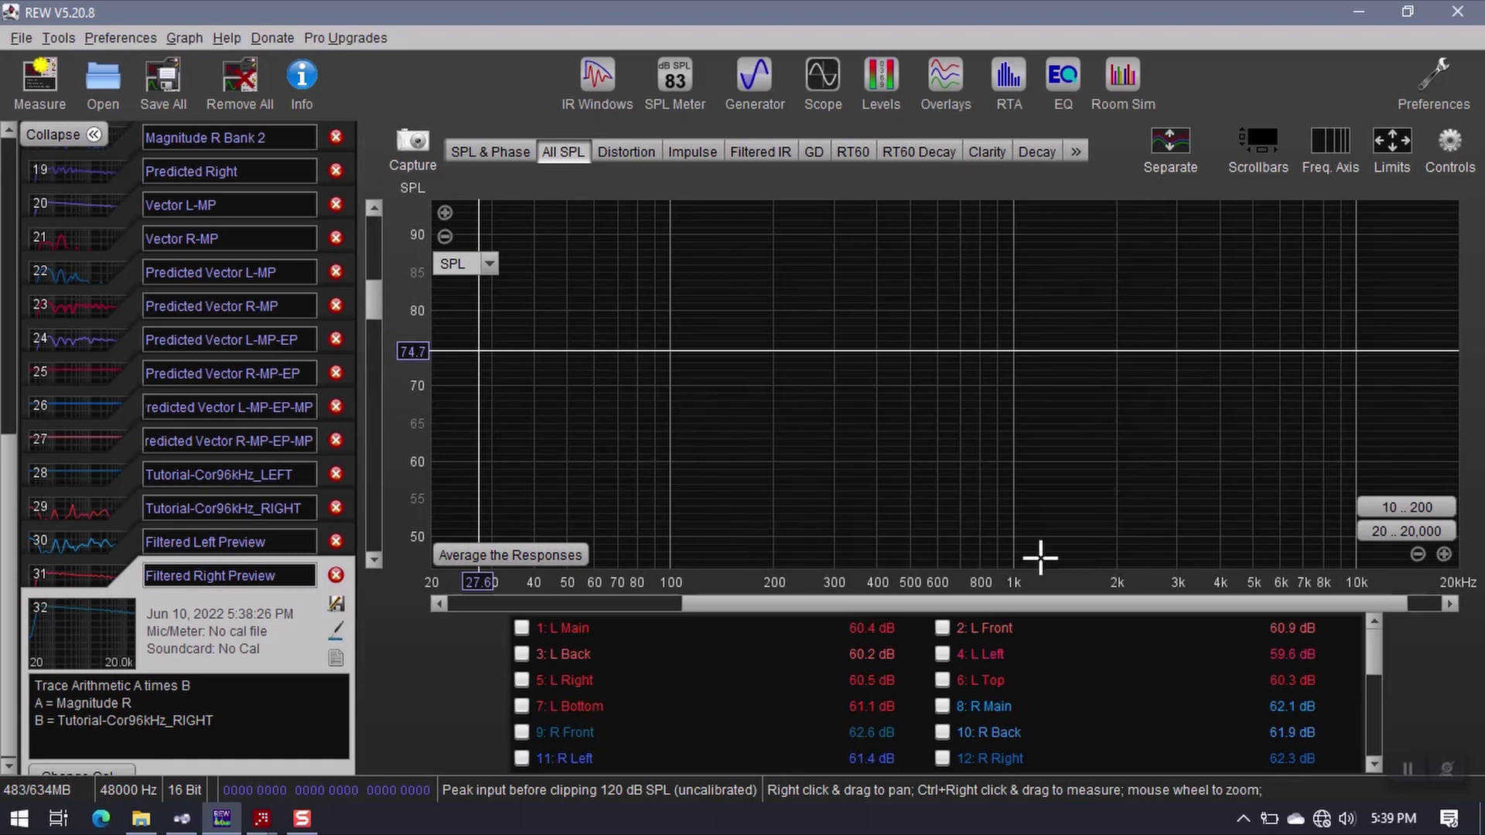
{"action": "scroll", "coordinate": [747, 727], "scroll_direction": "down", "scroll_amount": 5}
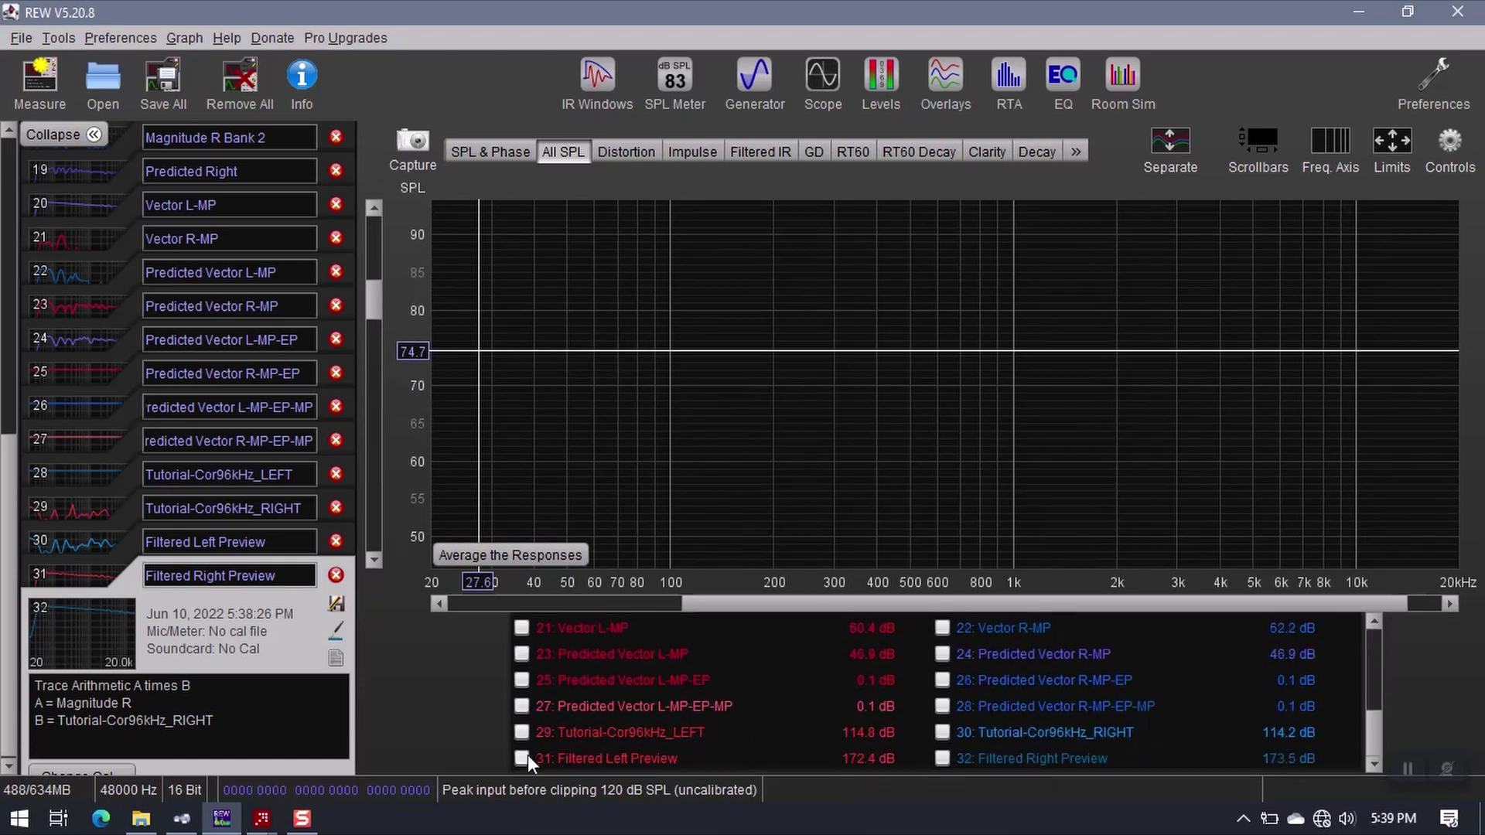
{"action": "left_click", "coordinate": [964, 758]}
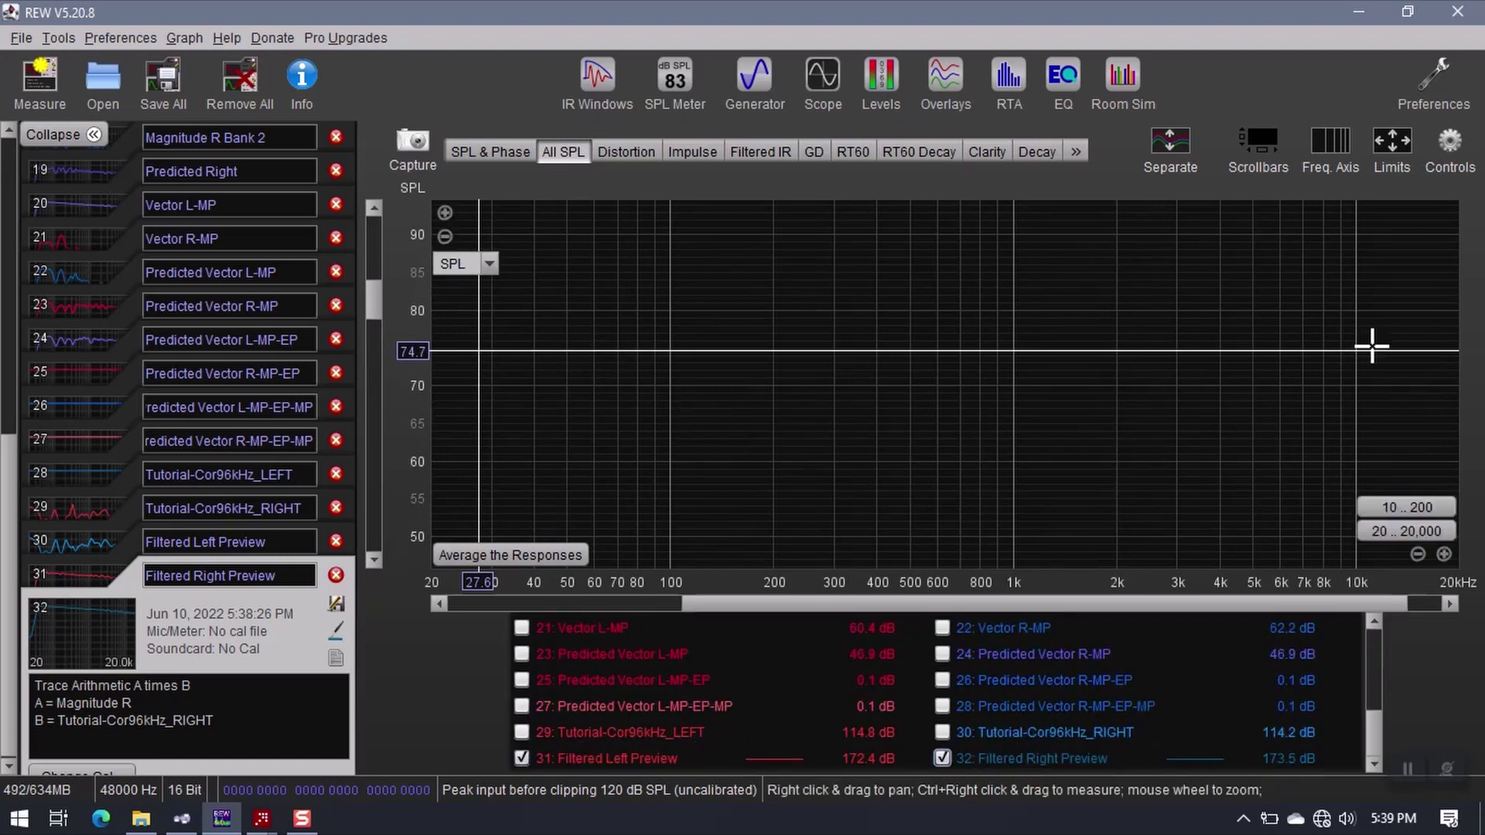
{"action": "left_click", "coordinate": [1457, 147]}
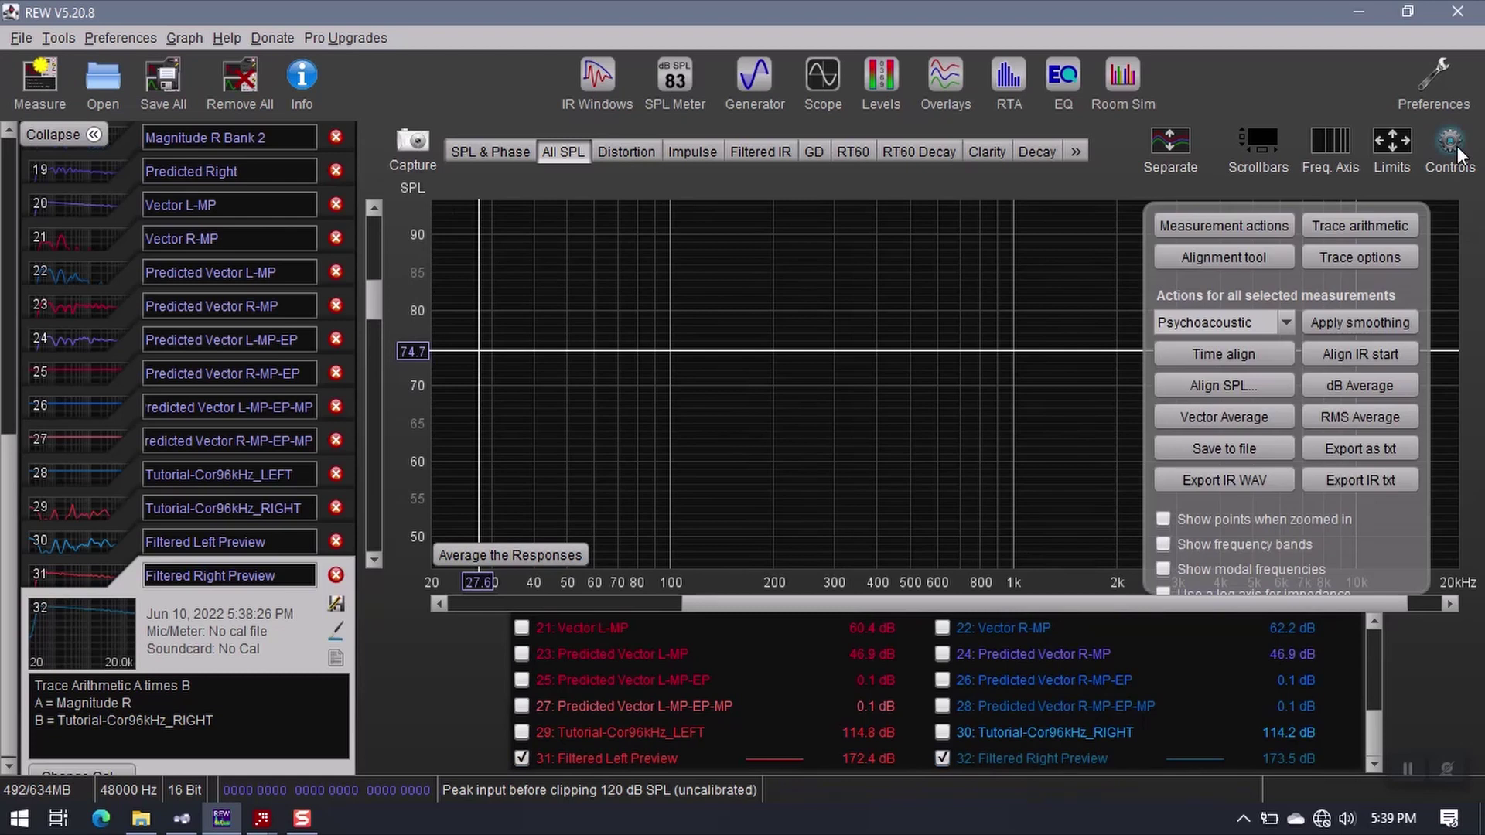
Set Filtered Right Preview's SPL offset to -100 dB, then step it lower.
{"action": "left_click", "coordinate": [1237, 226]}
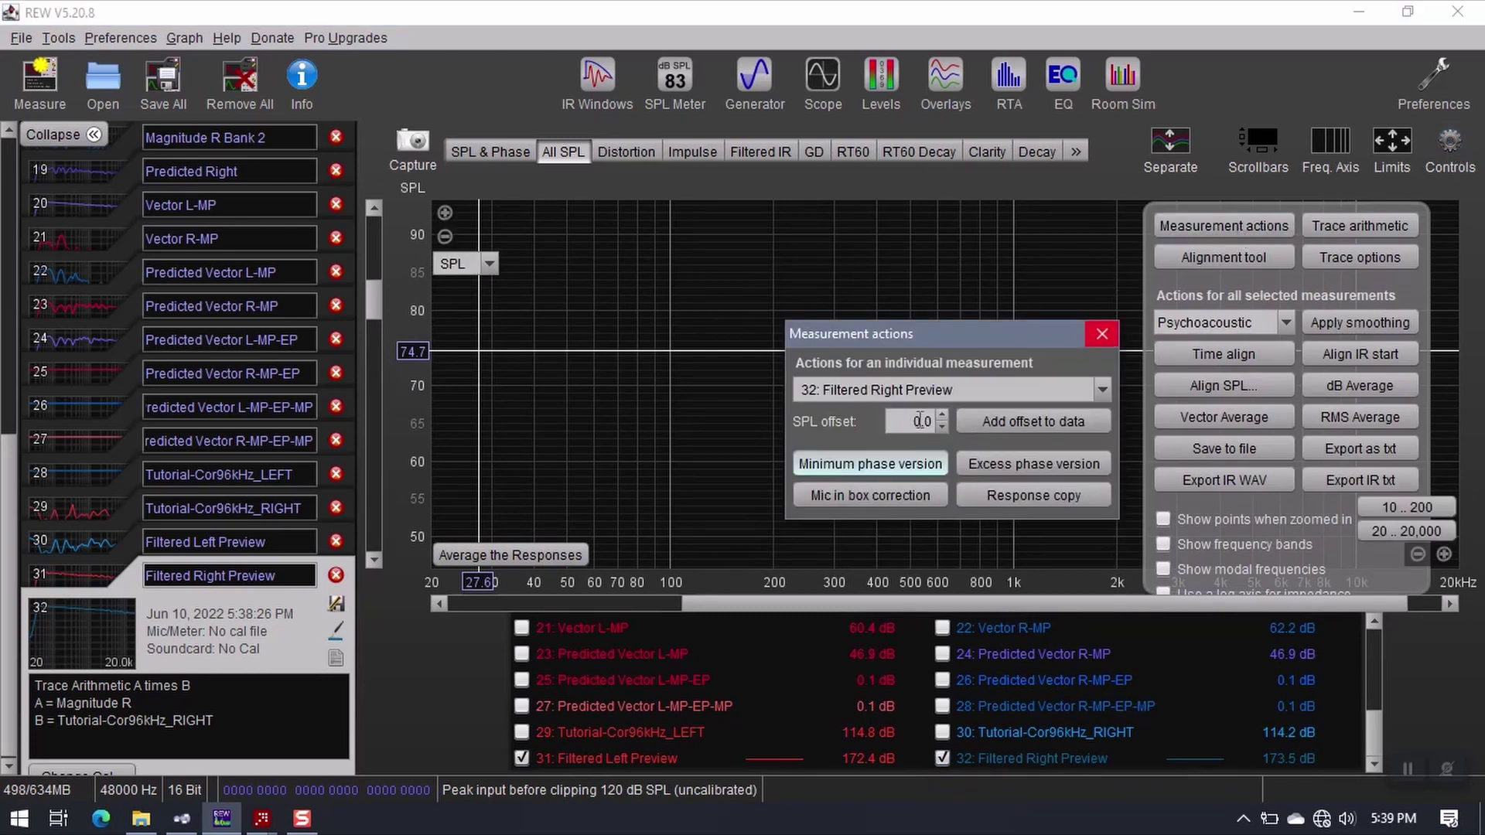
{"action": "double_click", "coordinate": [920, 420]}
{"action": "type", "text": "-100"}
{"action": "key", "text": "Return"}
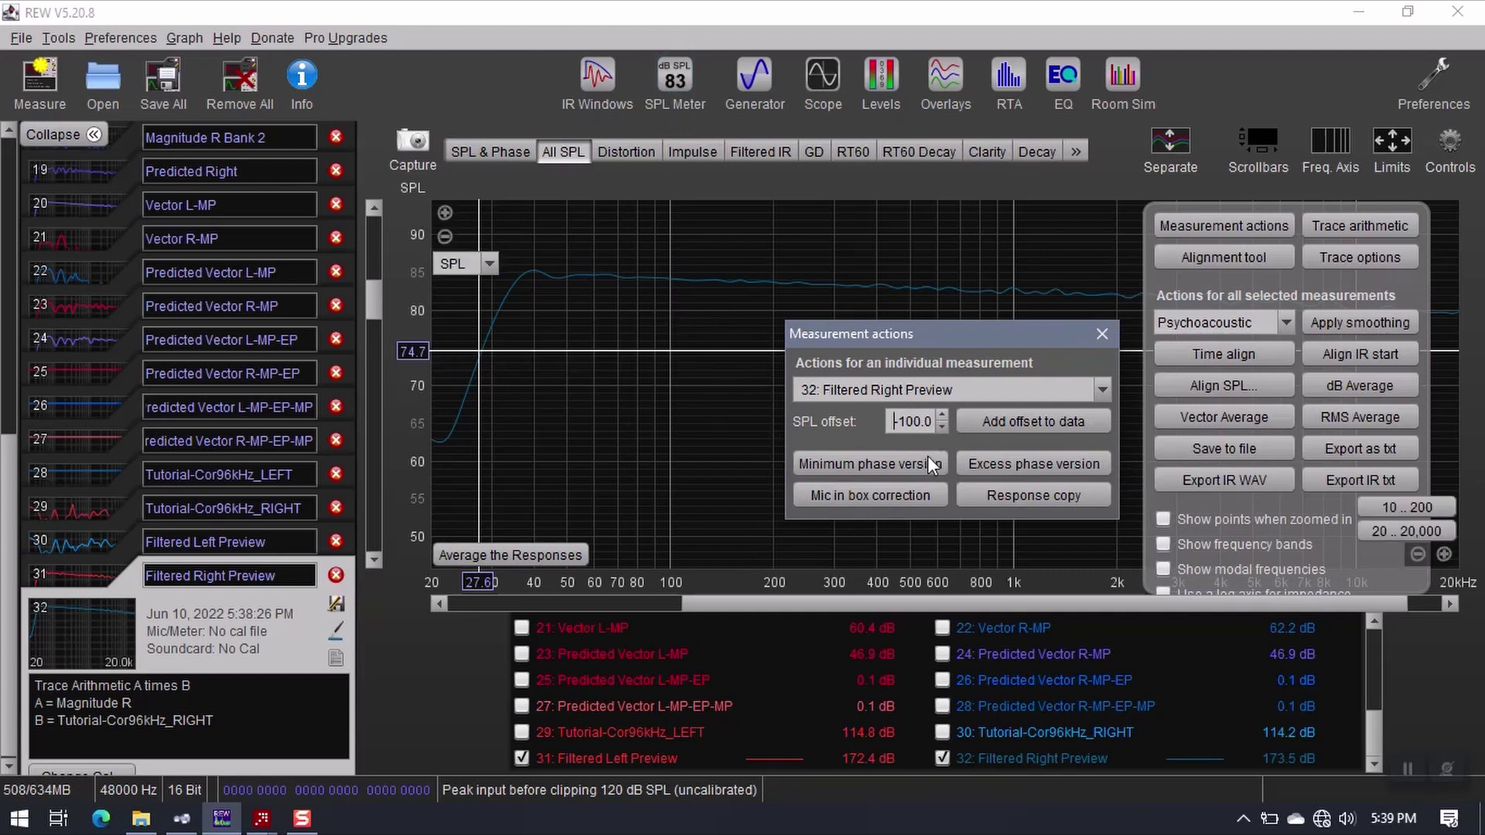
{"action": "left_click", "coordinate": [944, 426]}
{"action": "left_click", "coordinate": [943, 426]}
{"action": "left_click", "coordinate": [943, 426]}
{"action": "left_click", "coordinate": [944, 426]}
Step Filtered Right Preview's SPL offset down to -106.5 dB.
{"action": "left_click", "coordinate": [944, 426]}
{"action": "left_click", "coordinate": [943, 426]}
{"action": "left_click", "coordinate": [943, 426]}
{"action": "left_click", "coordinate": [943, 426]}
{"action": "left_click", "coordinate": [944, 426]}
{"action": "left_click", "coordinate": [944, 426]}
{"action": "left_click", "coordinate": [944, 427]}
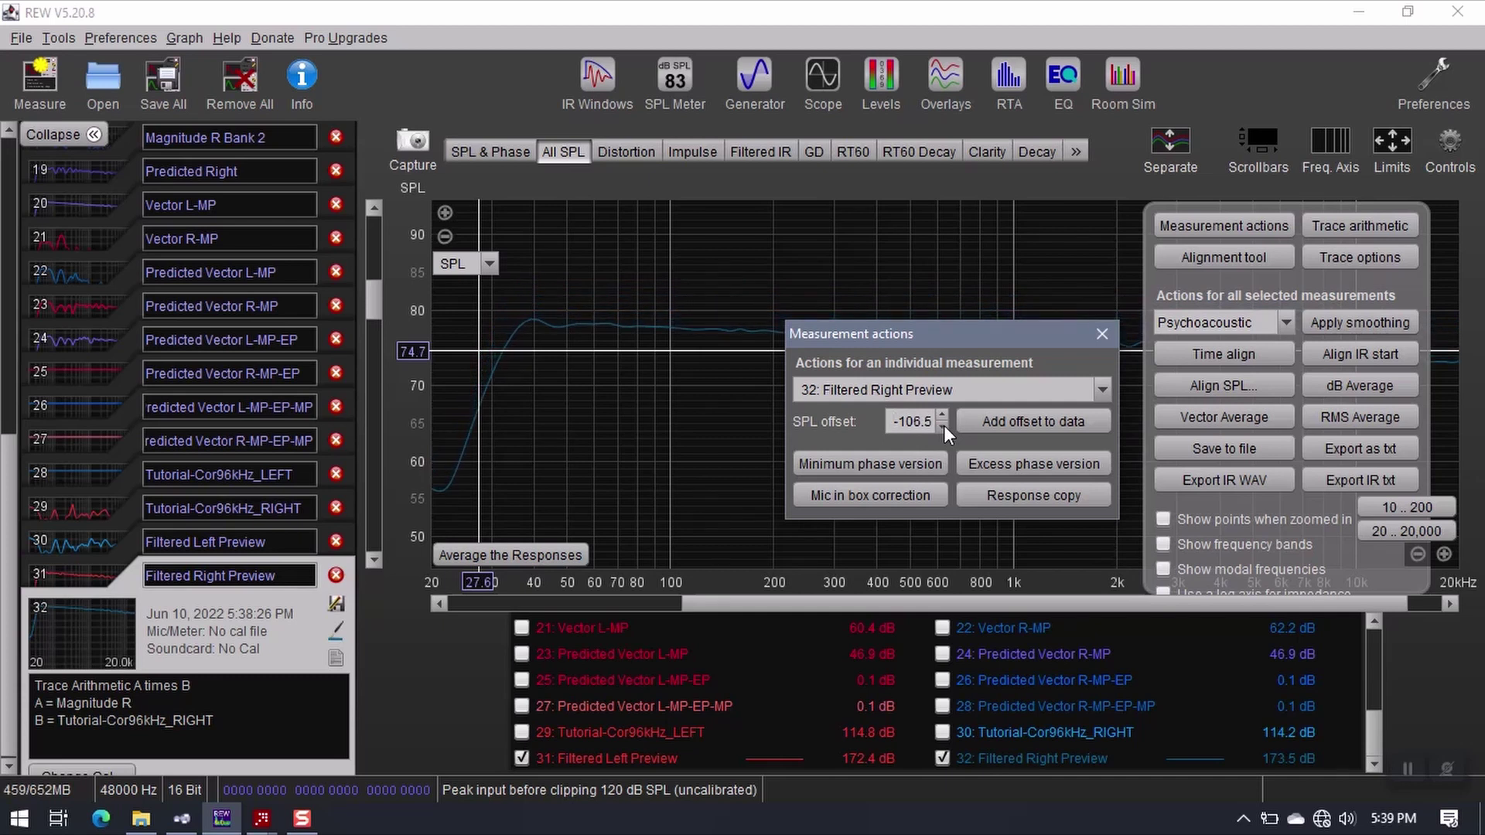
Fine-tune the right trace offset to -107.5 dB and add it to its data.
{"action": "left_click_drag", "start_coordinate": [970, 334], "coordinate": [894, 402]}
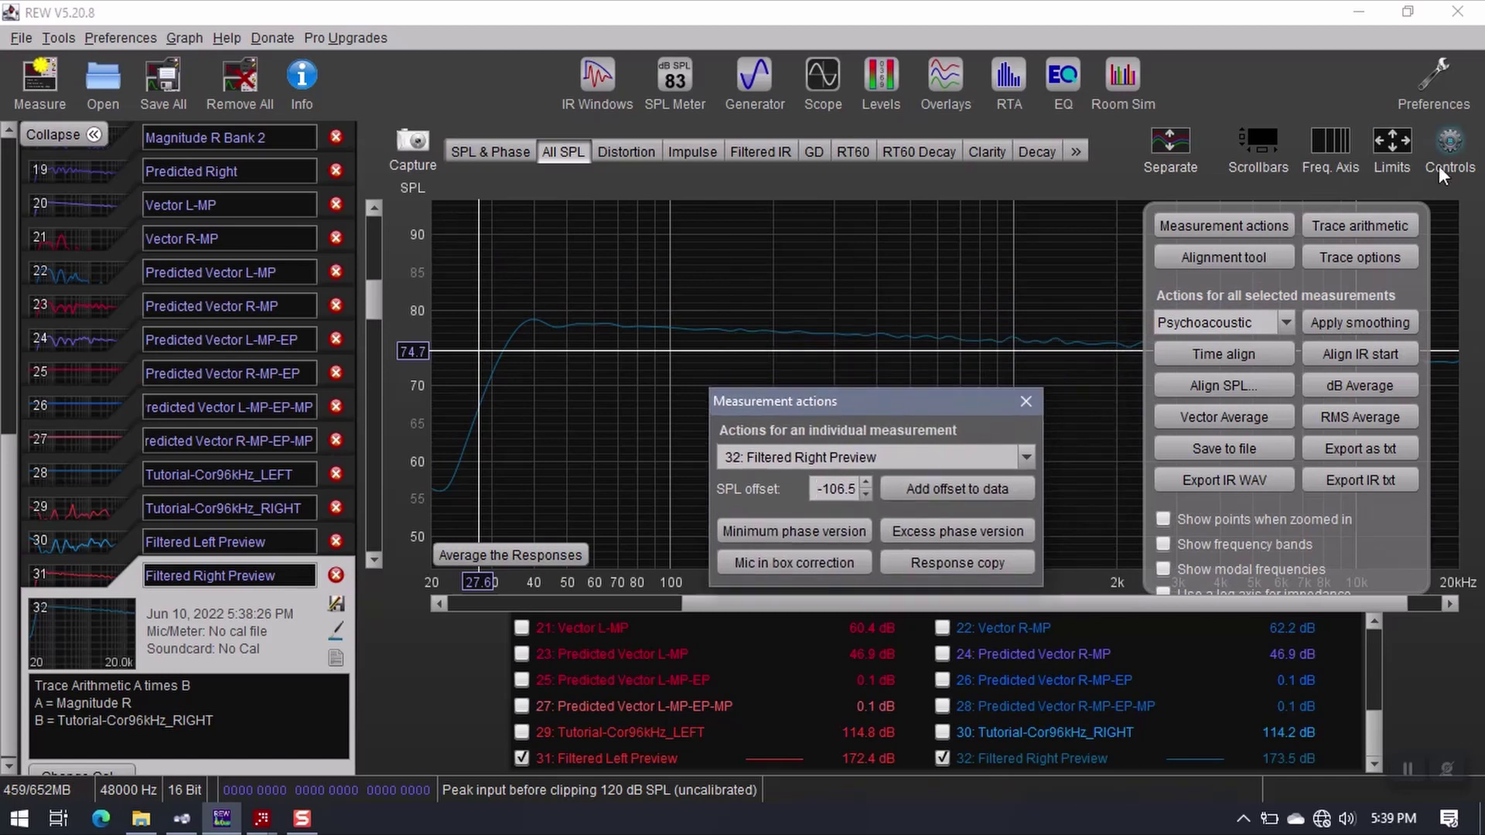
{"action": "left_click", "coordinate": [1450, 252]}
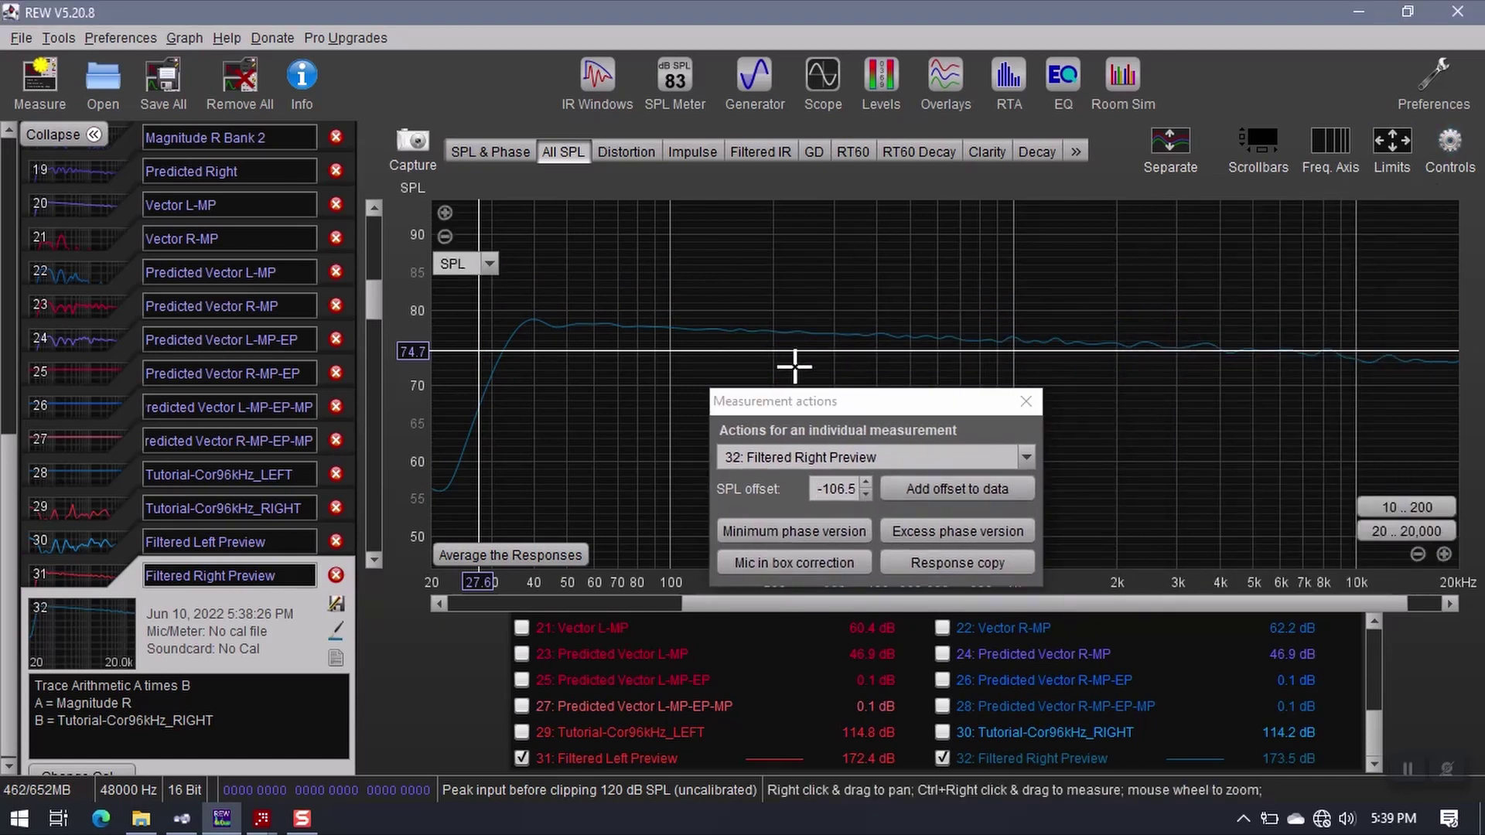
{"action": "left_click_drag", "start_coordinate": [832, 346], "coordinate": [894, 347]}
{"action": "left_click", "coordinate": [867, 495]}
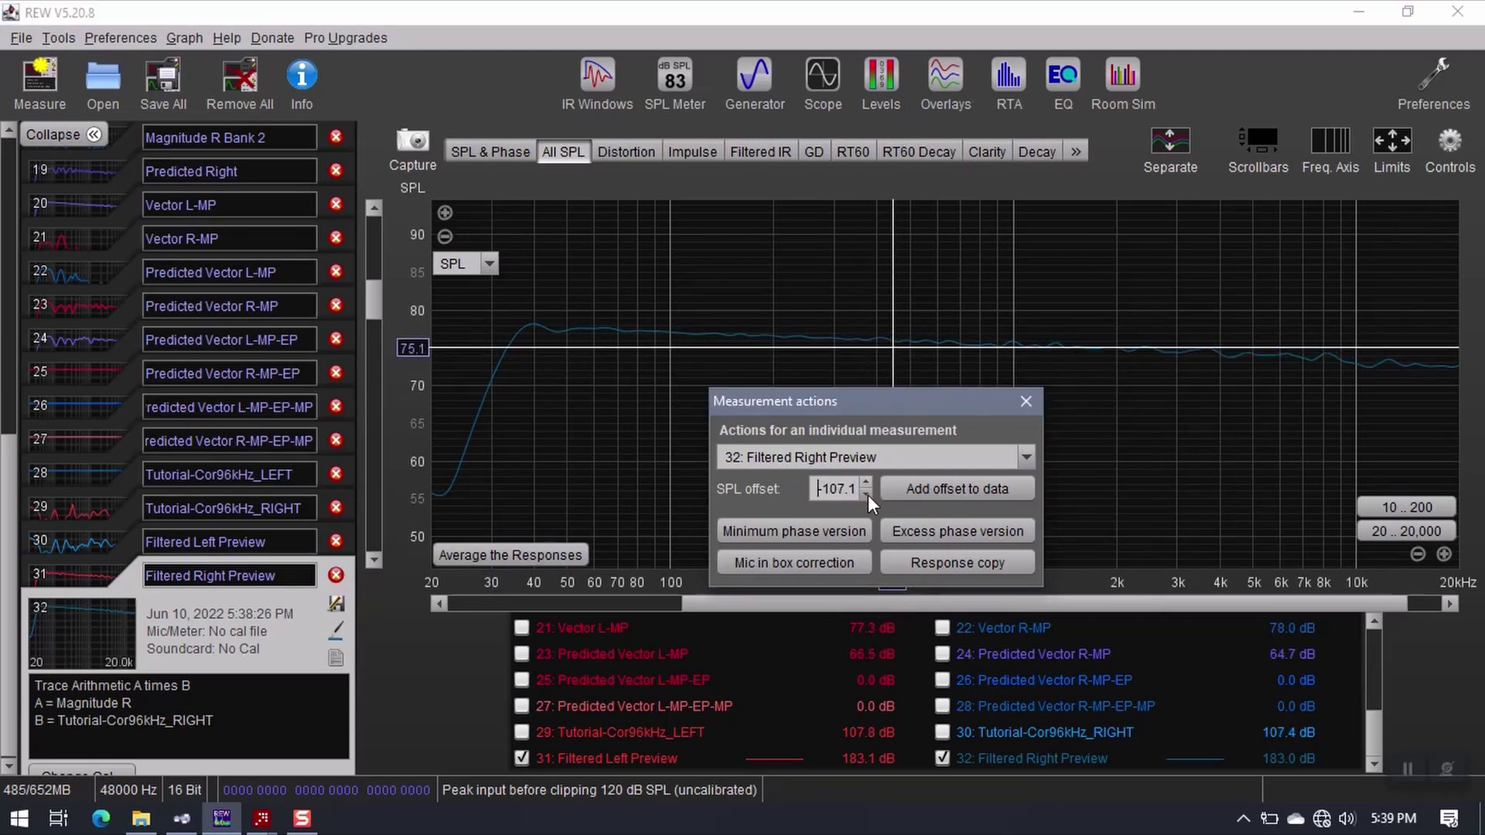
{"action": "left_click", "coordinate": [868, 495]}
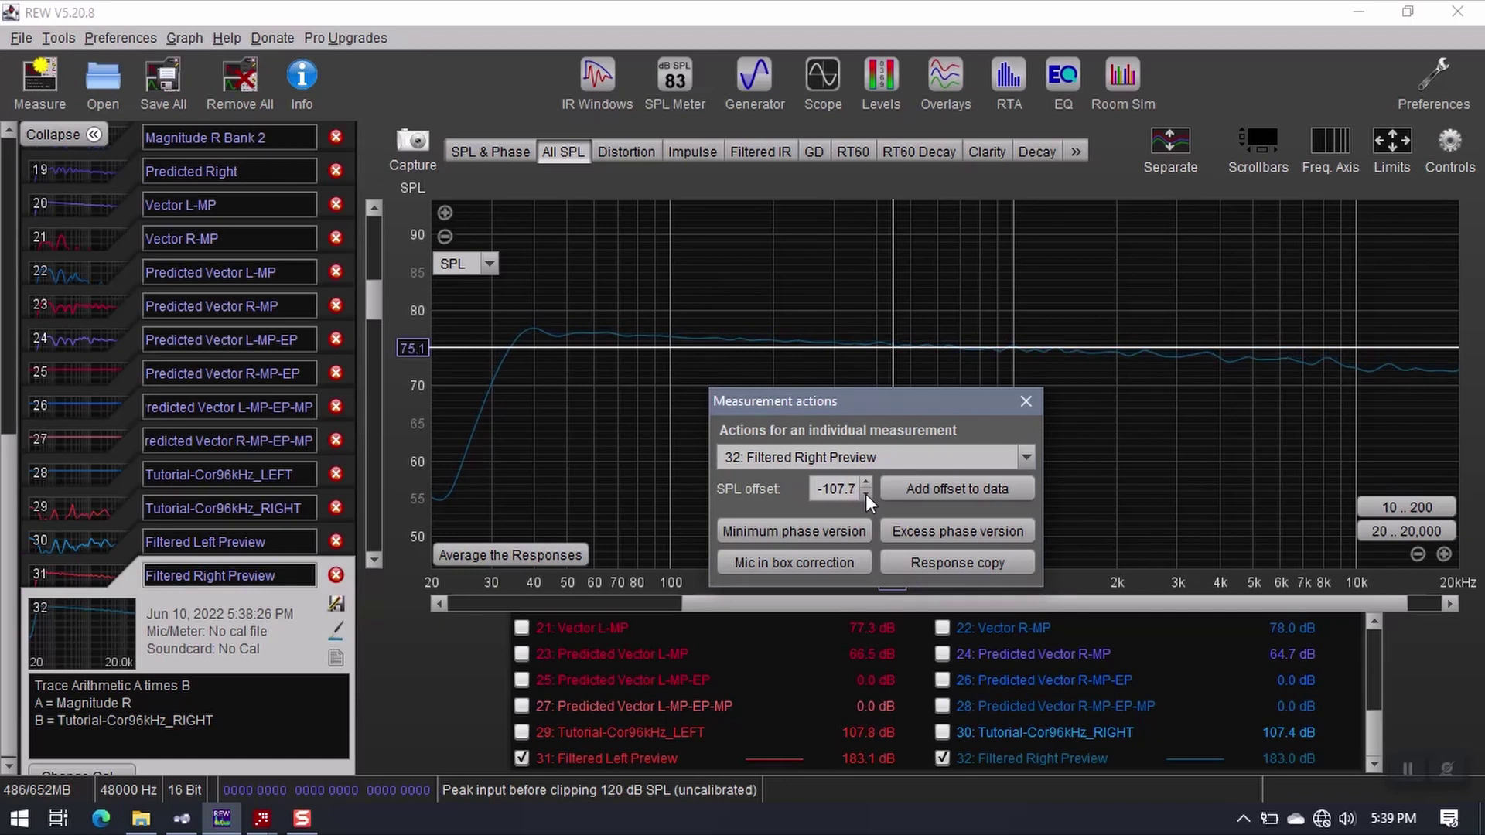
{"action": "left_click", "coordinate": [867, 482]}
{"action": "left_click", "coordinate": [905, 487]}
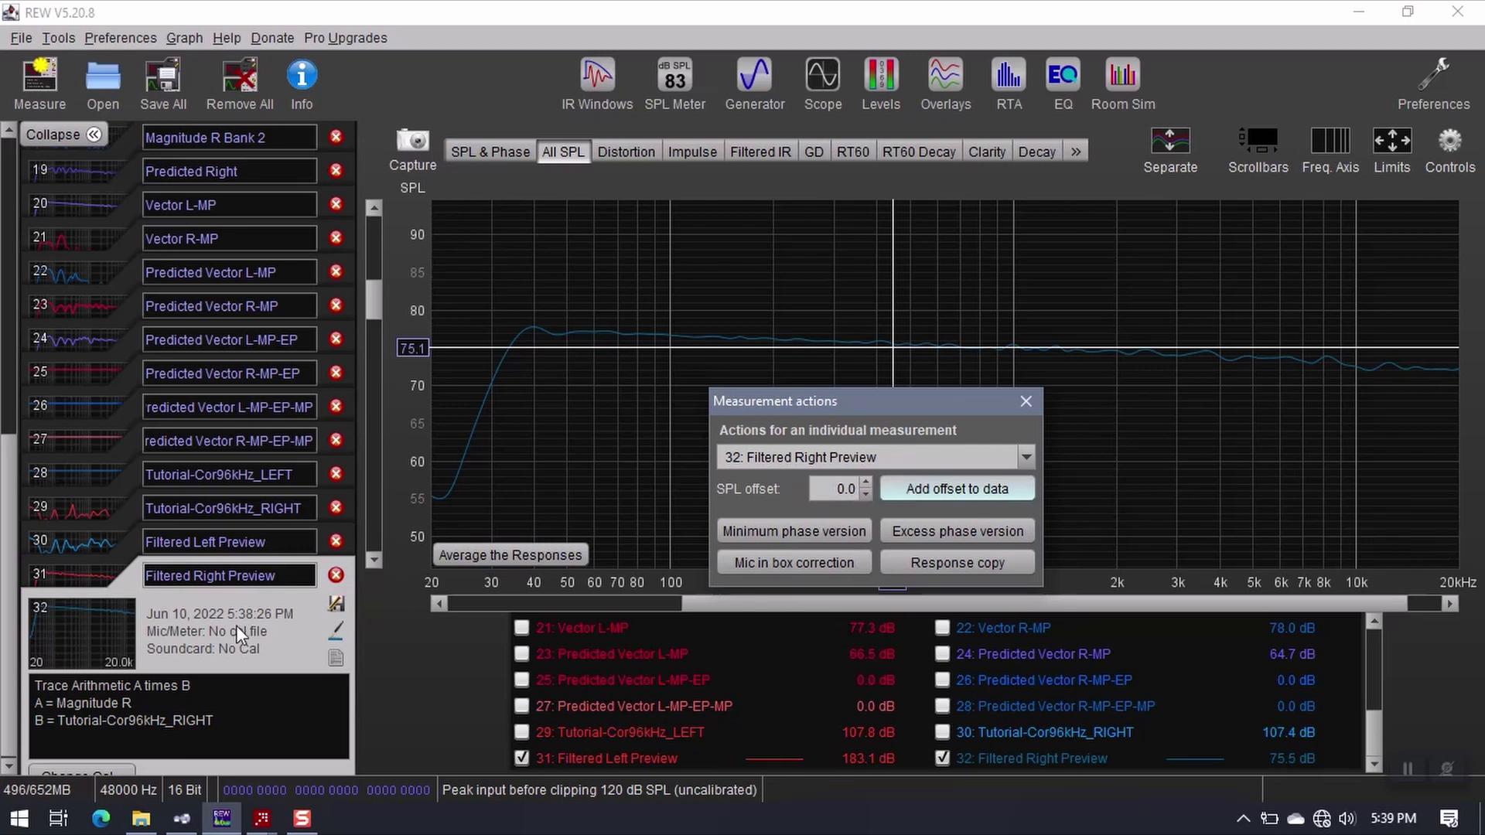
Add a -107.5 dB offset to Filtered Left Preview's data and close the actions window.
{"action": "left_click", "coordinate": [91, 574]}
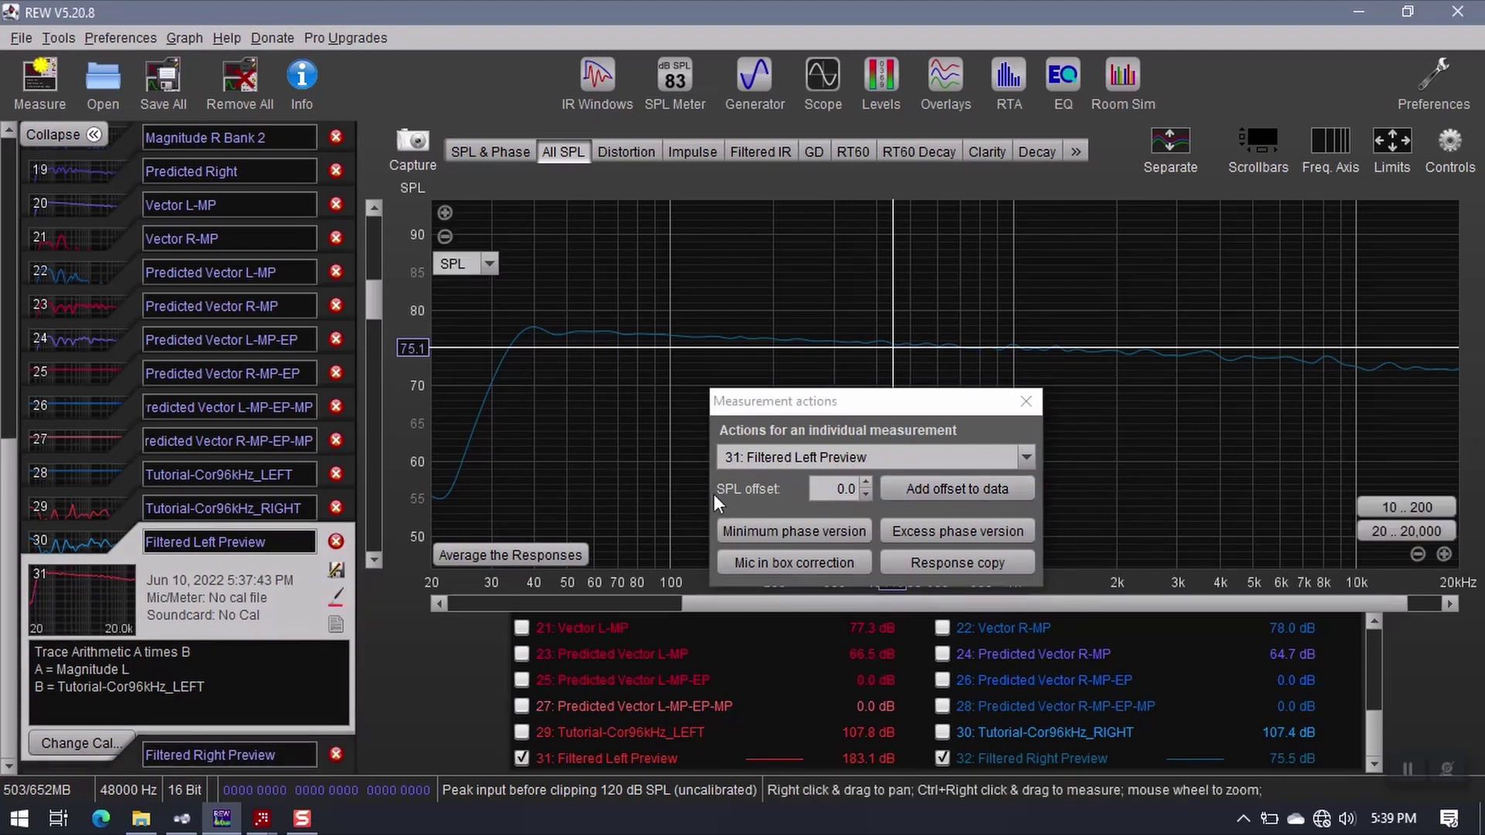
{"action": "left_click", "coordinate": [823, 485]}
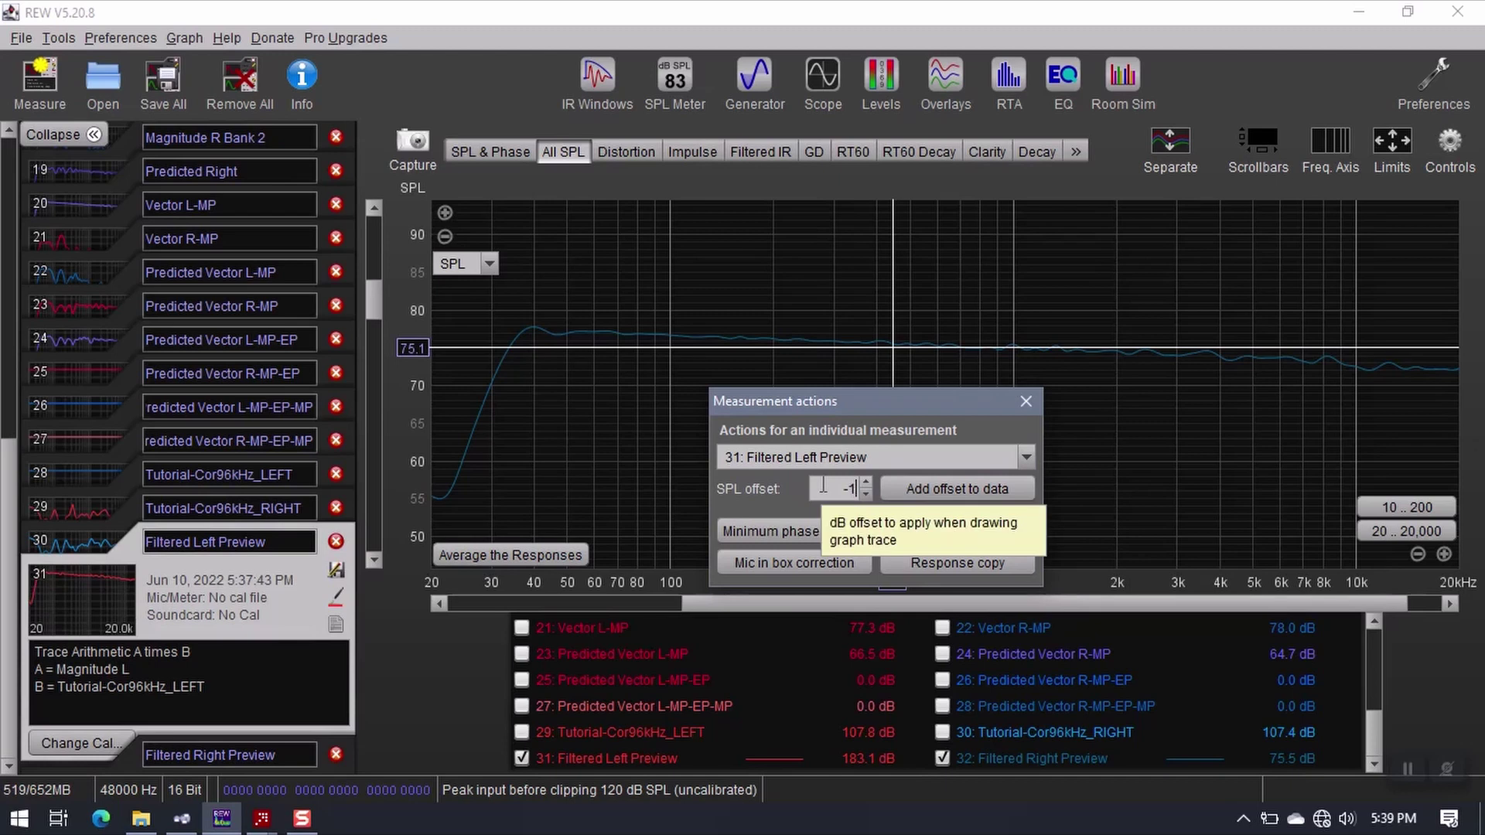
{"action": "type", "text": "-107.5"}
{"action": "key", "text": "Return"}
{"action": "left_click", "coordinate": [936, 489]}
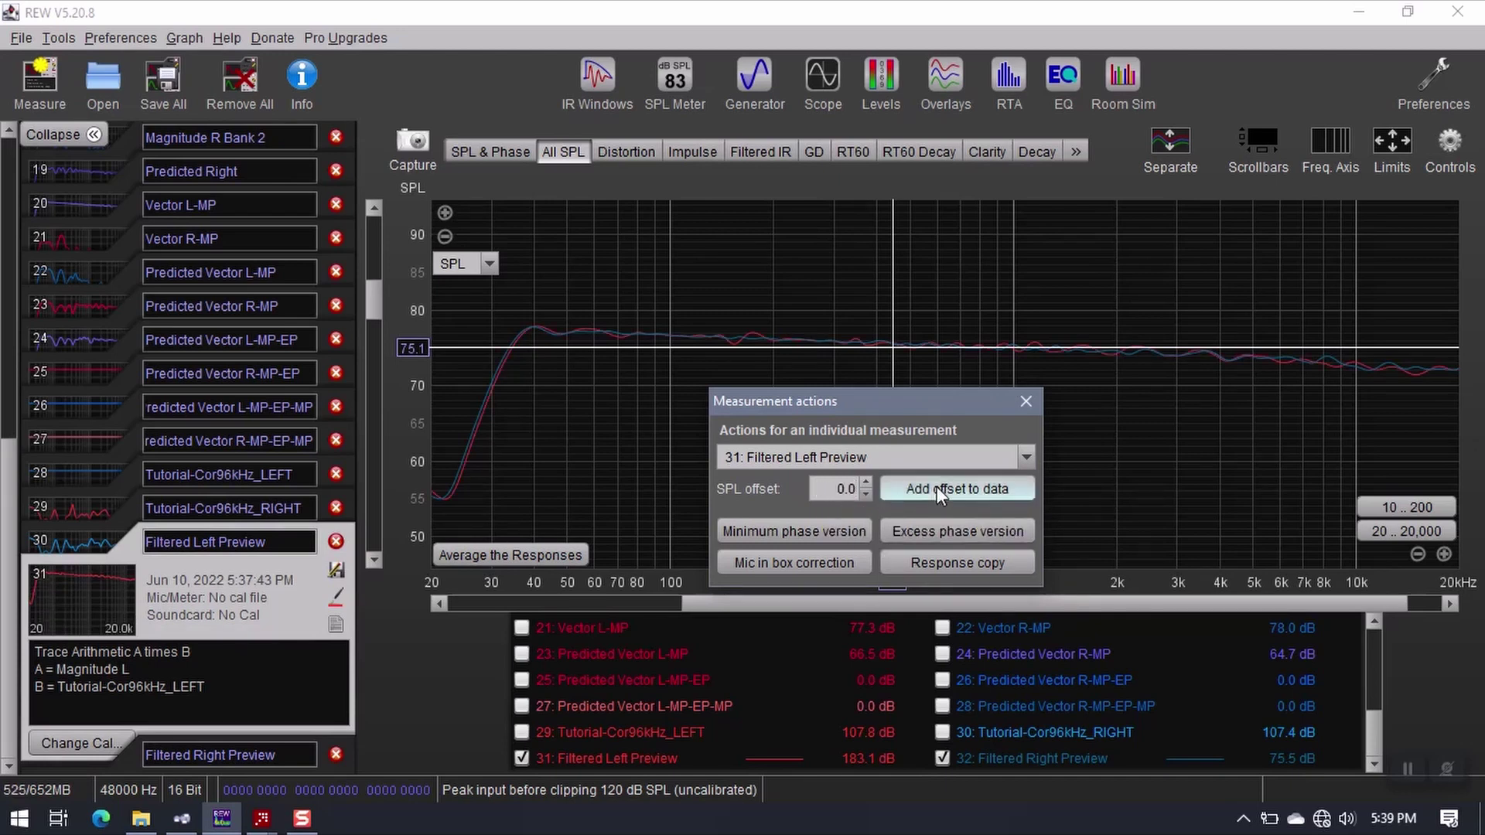
{"action": "left_click", "coordinate": [1031, 408]}
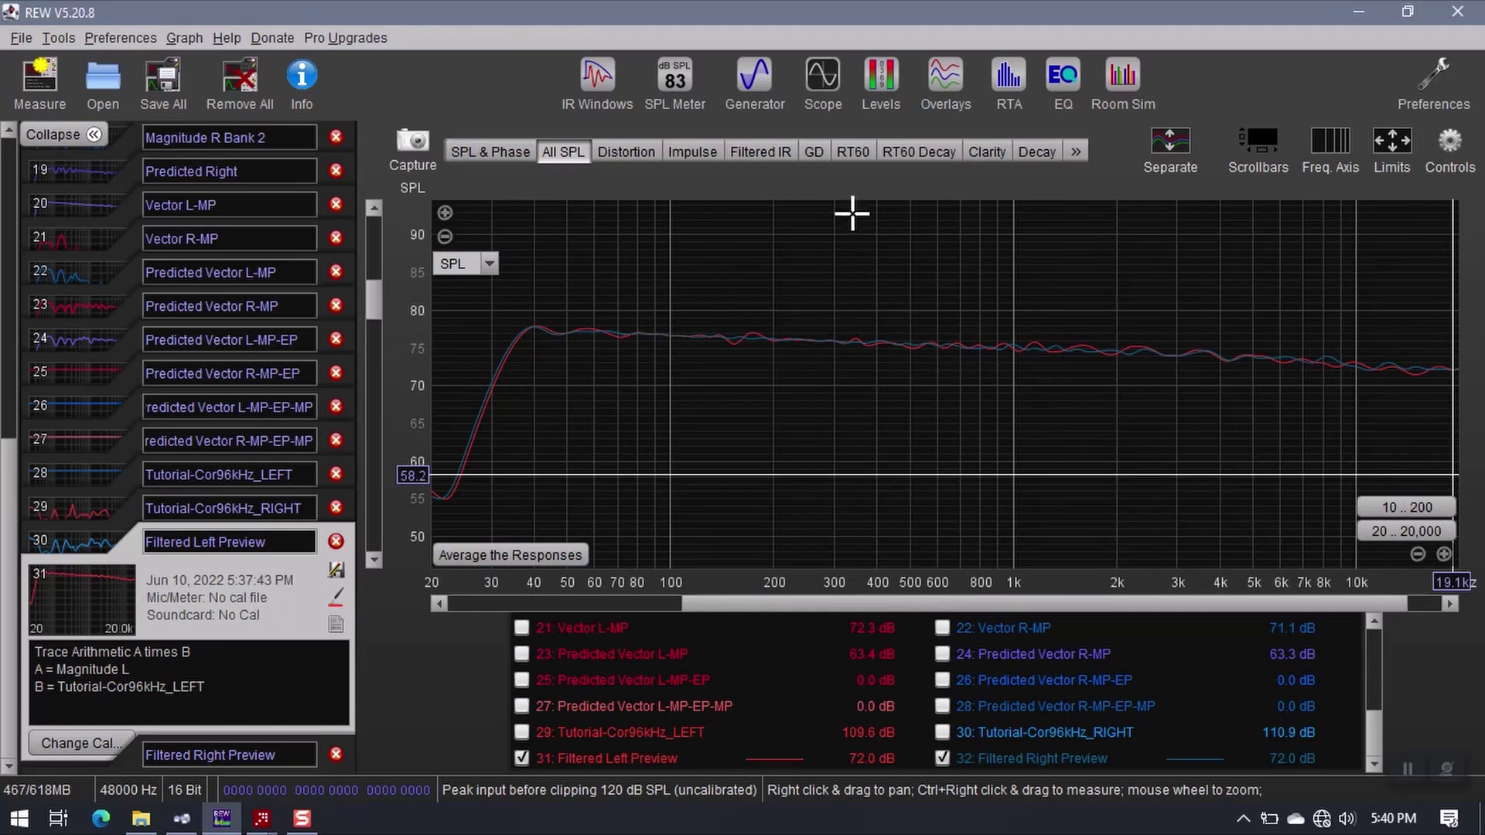
In the Overlays Step view, show only Filtered Right Preview and Filtered Left Preview.
{"action": "left_click", "coordinate": [950, 75]}
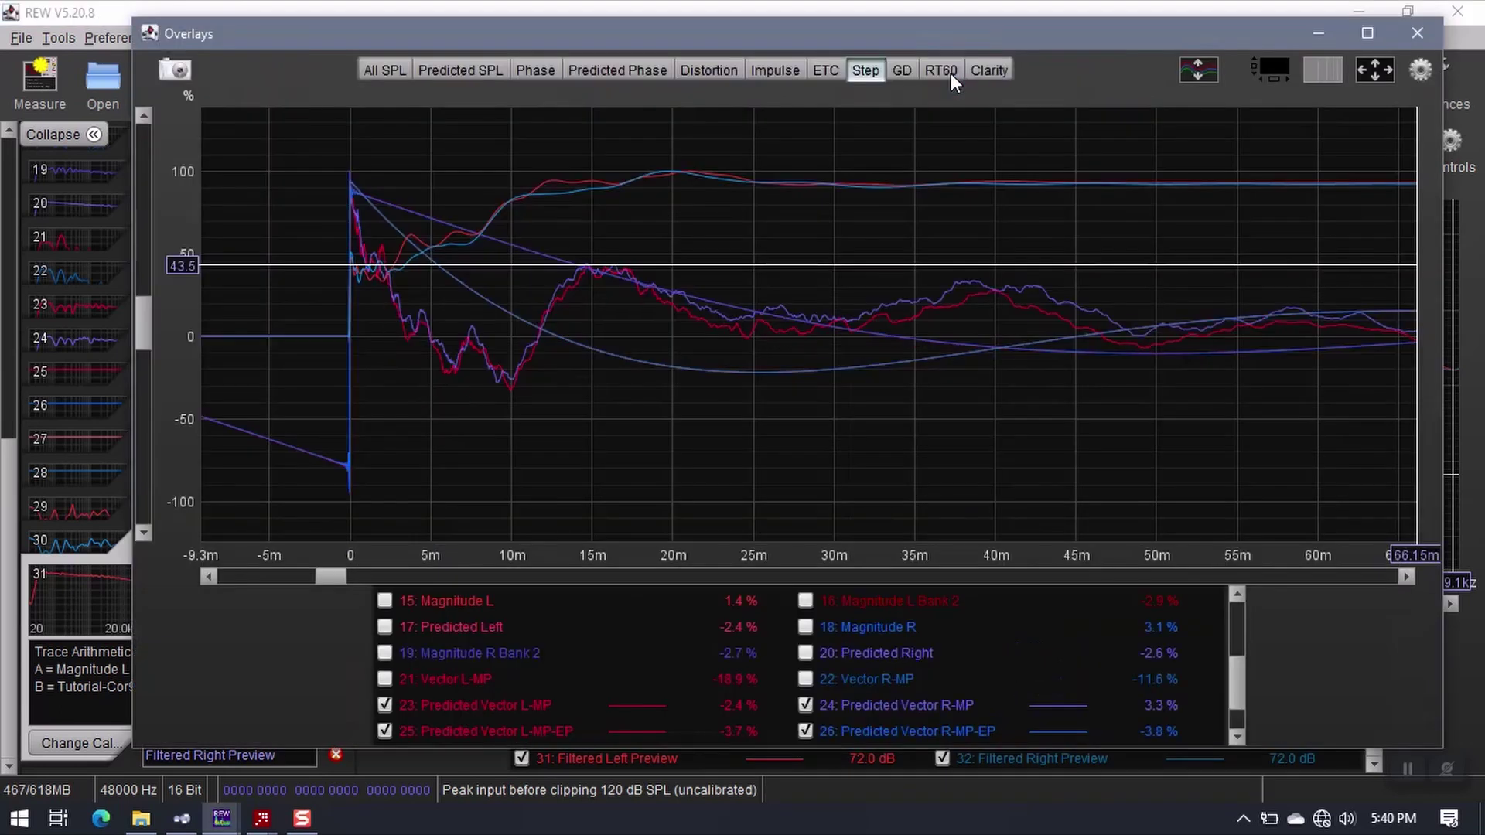
{"action": "right_click", "coordinate": [838, 655]}
{"action": "left_click", "coordinate": [884, 692]}
{"action": "scroll", "coordinate": [843, 678], "scroll_direction": "down", "scroll_amount": 1}
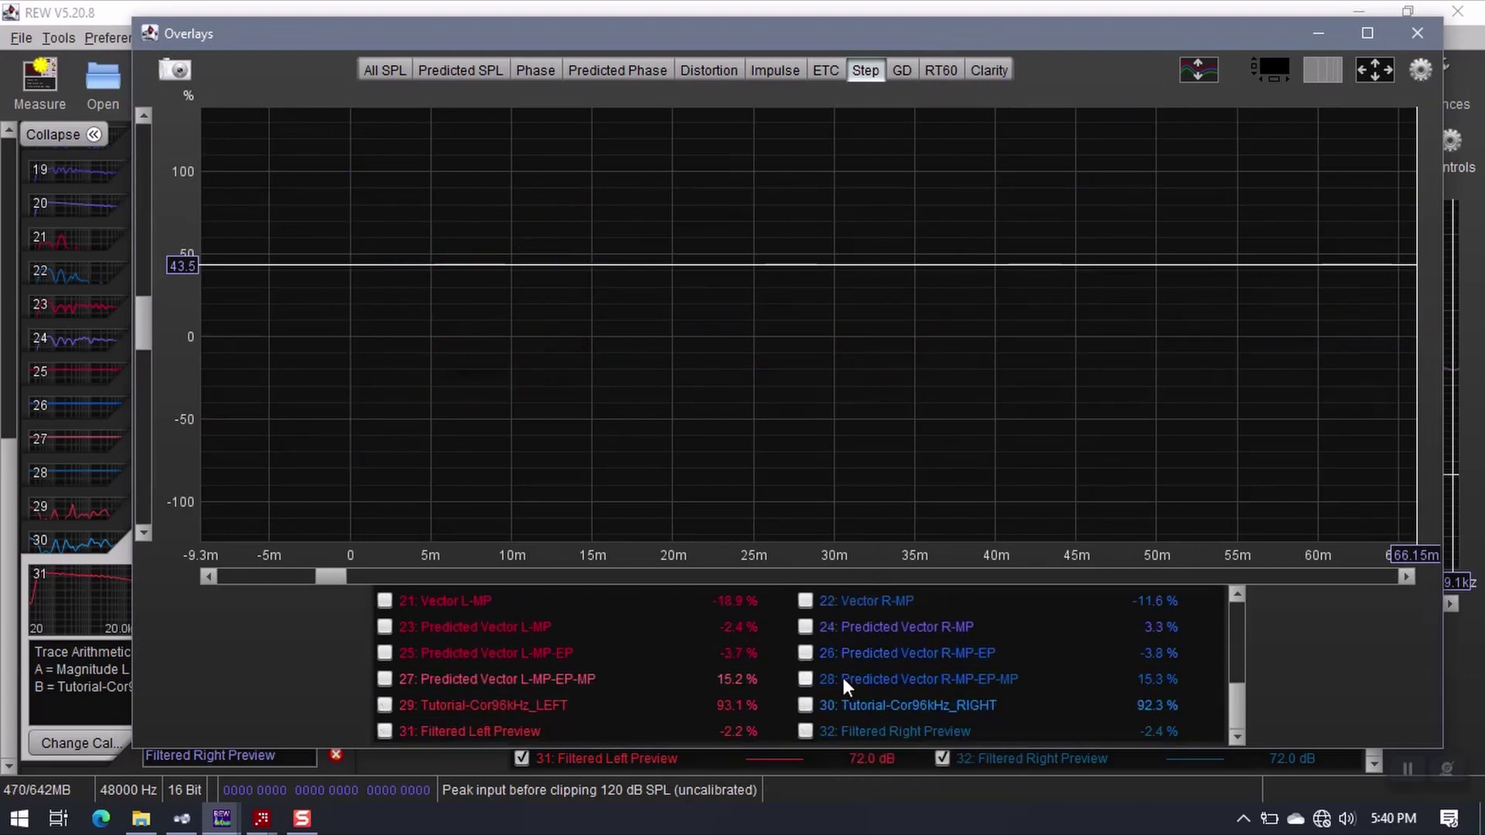
{"action": "left_click", "coordinate": [807, 731]}
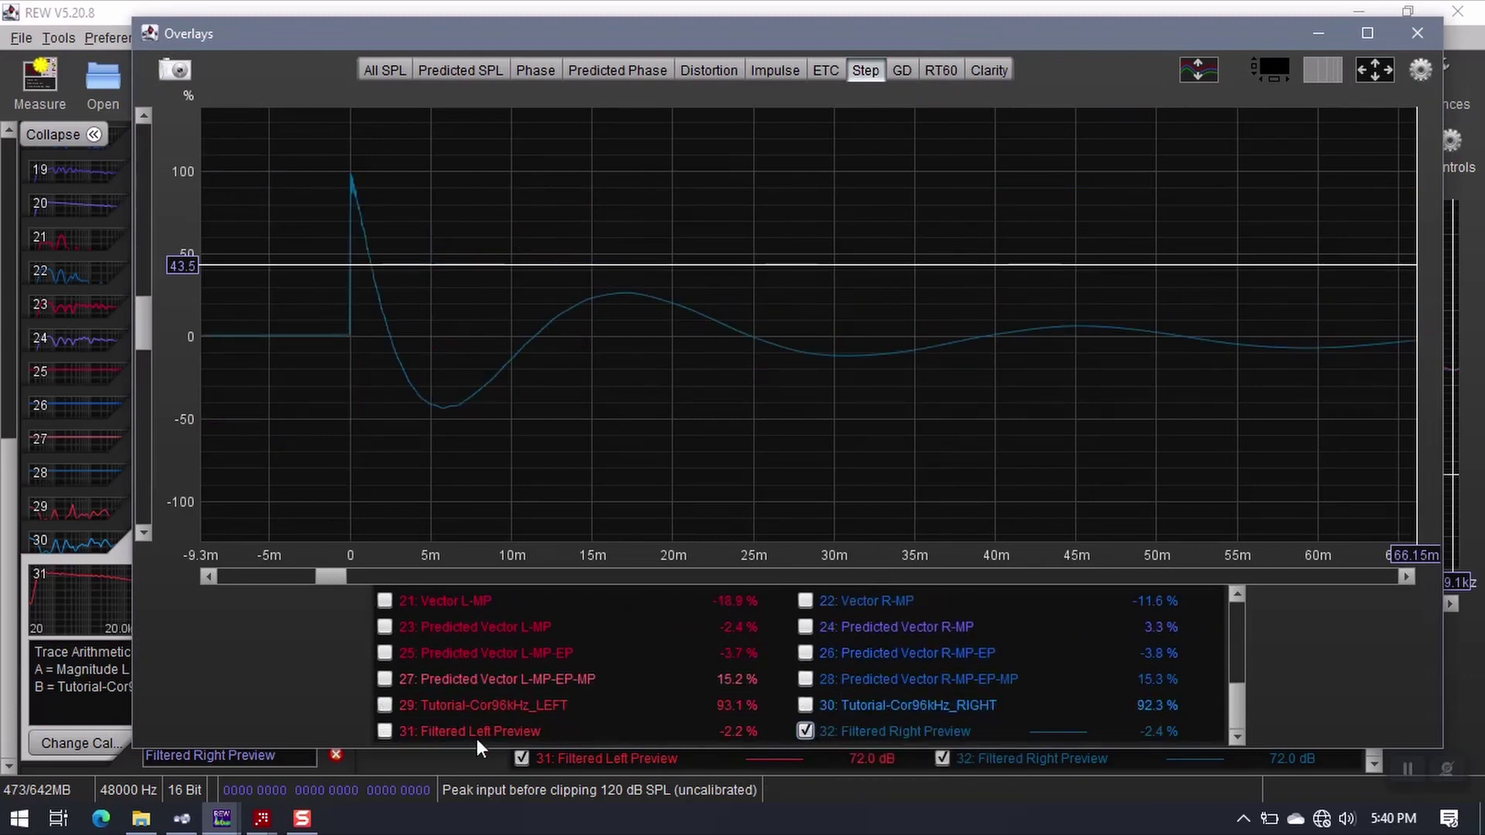
{"action": "left_click", "coordinate": [387, 731]}
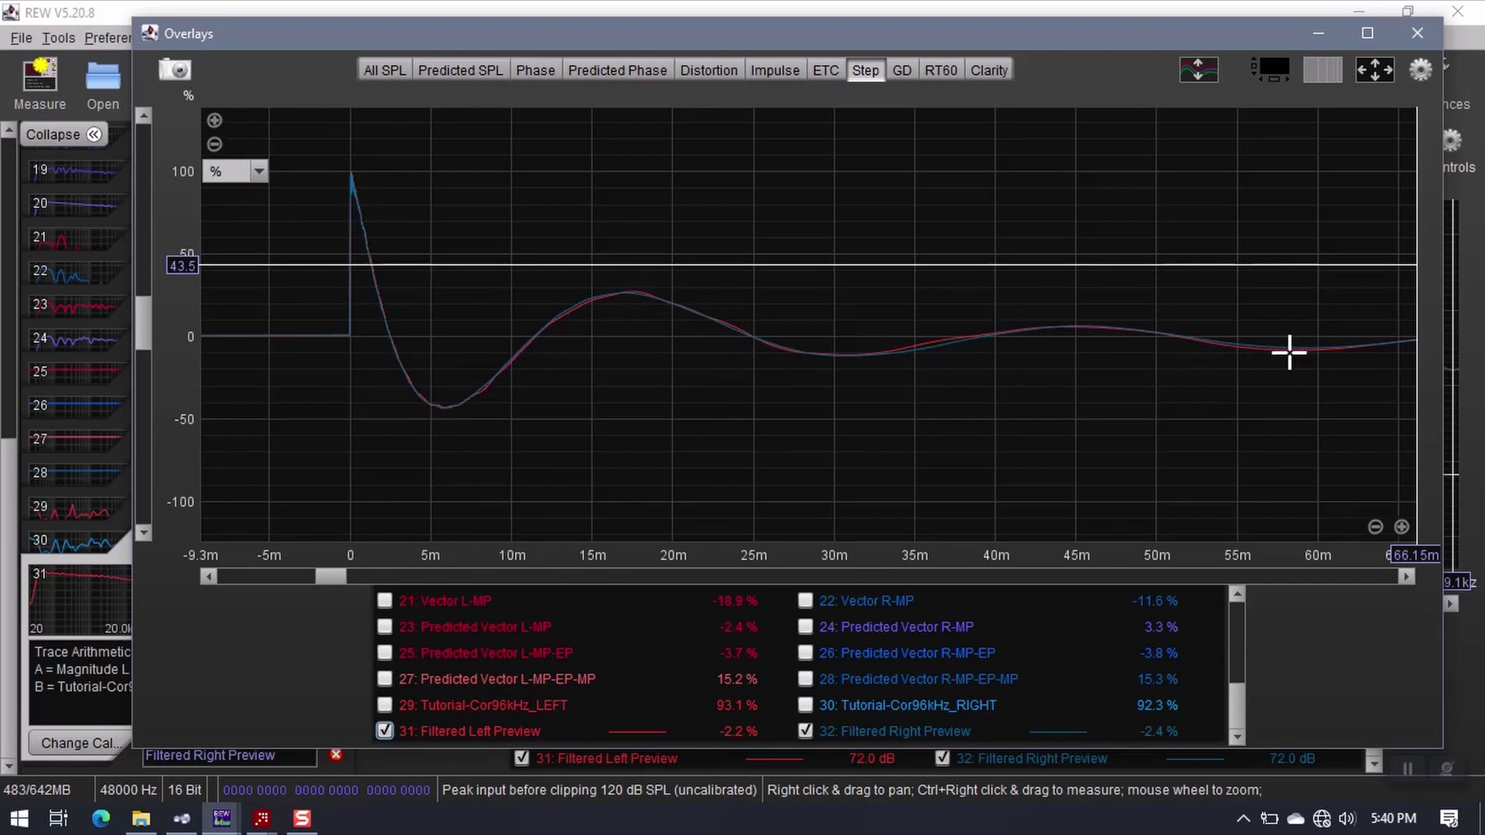
Switch Overlays to GD and show only 32 Filtered Right Preview and 31 Filtered Left Preview.
{"action": "left_click", "coordinate": [903, 69]}
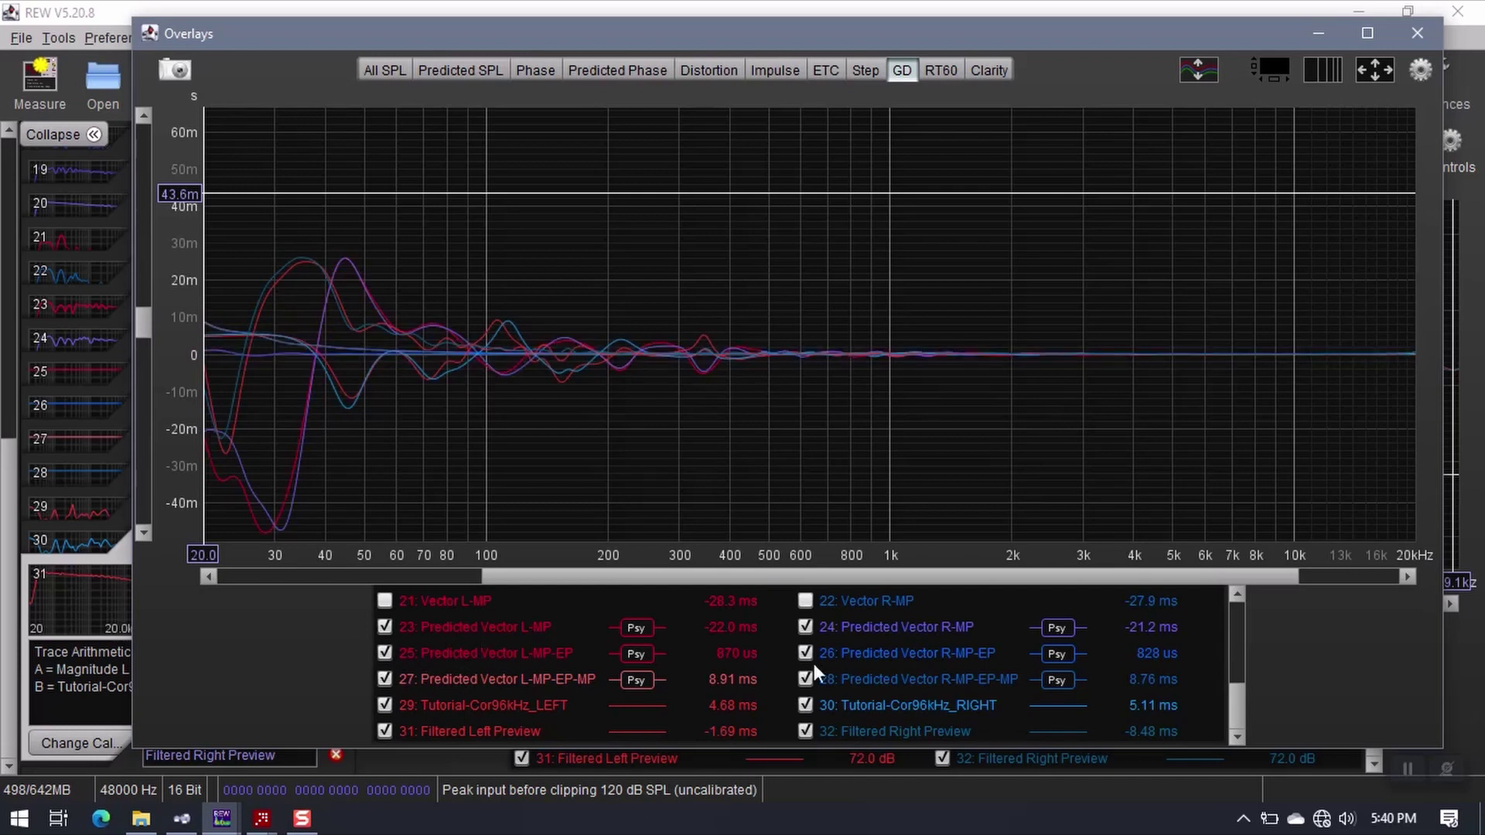
{"action": "right_click", "coordinate": [921, 665]}
{"action": "left_click", "coordinate": [967, 699]}
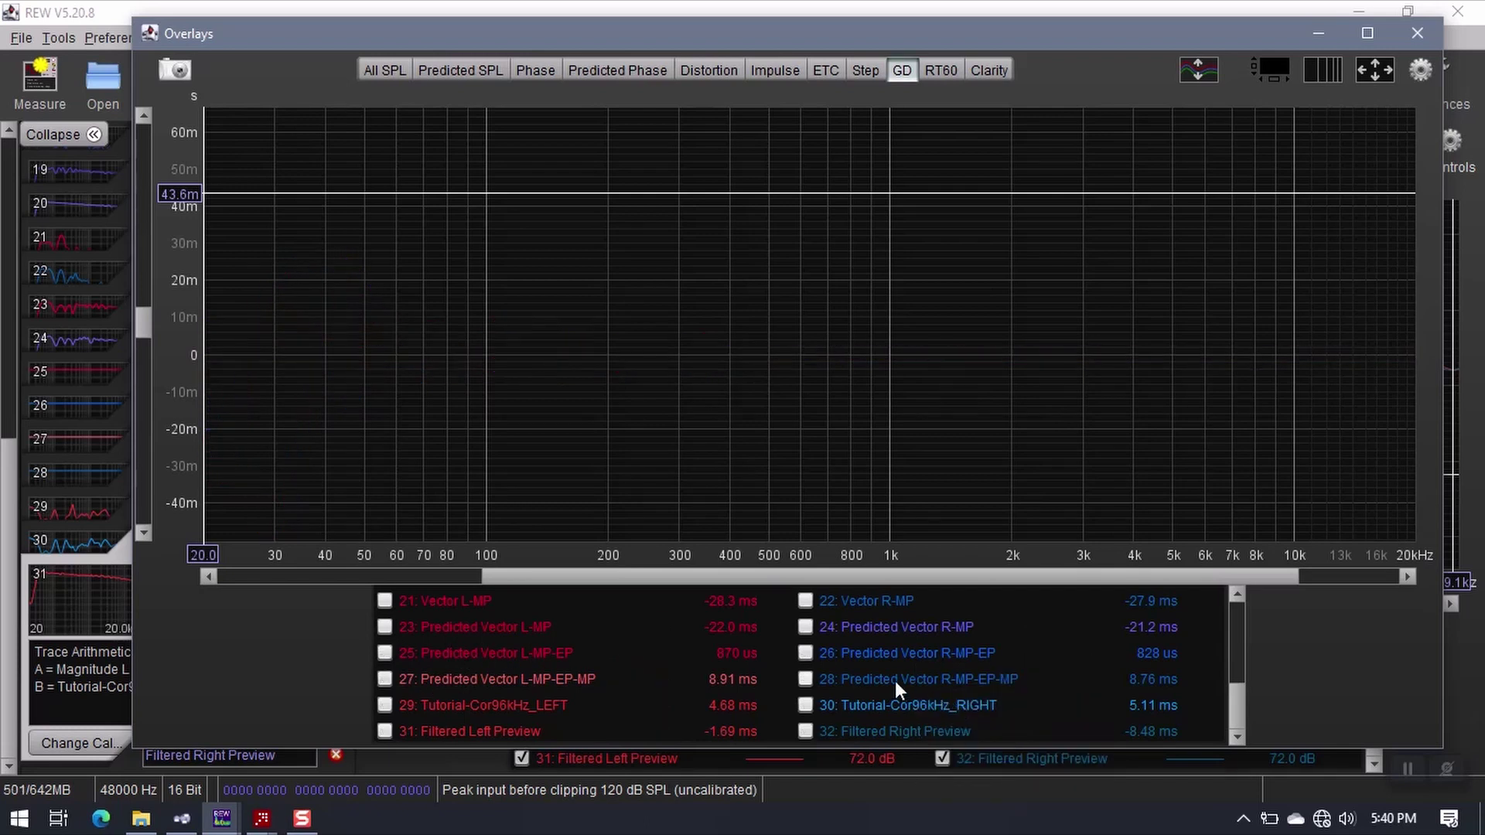
{"action": "left_click", "coordinate": [805, 731]}
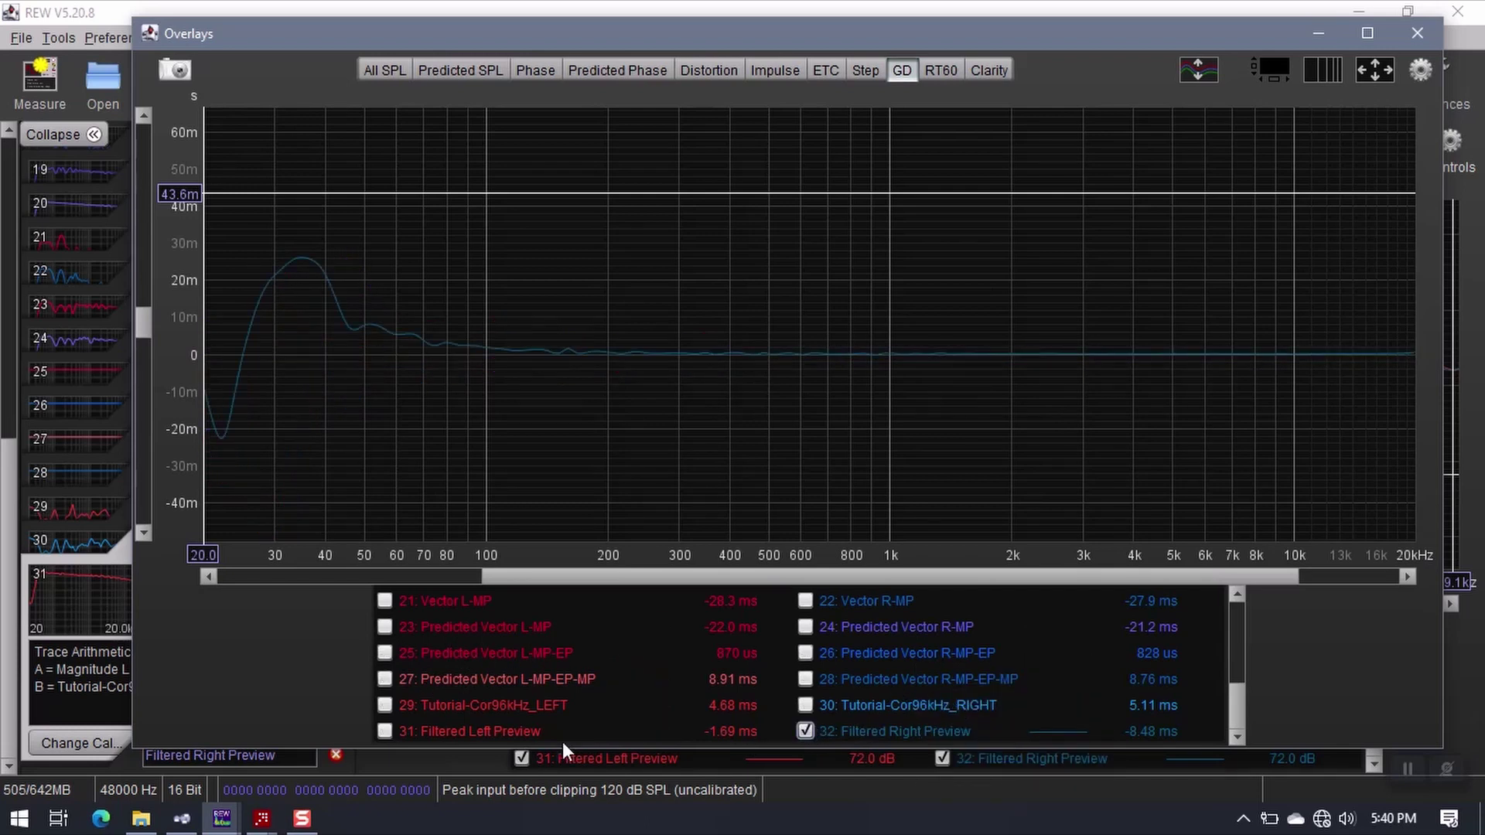
{"action": "left_click", "coordinate": [385, 731]}
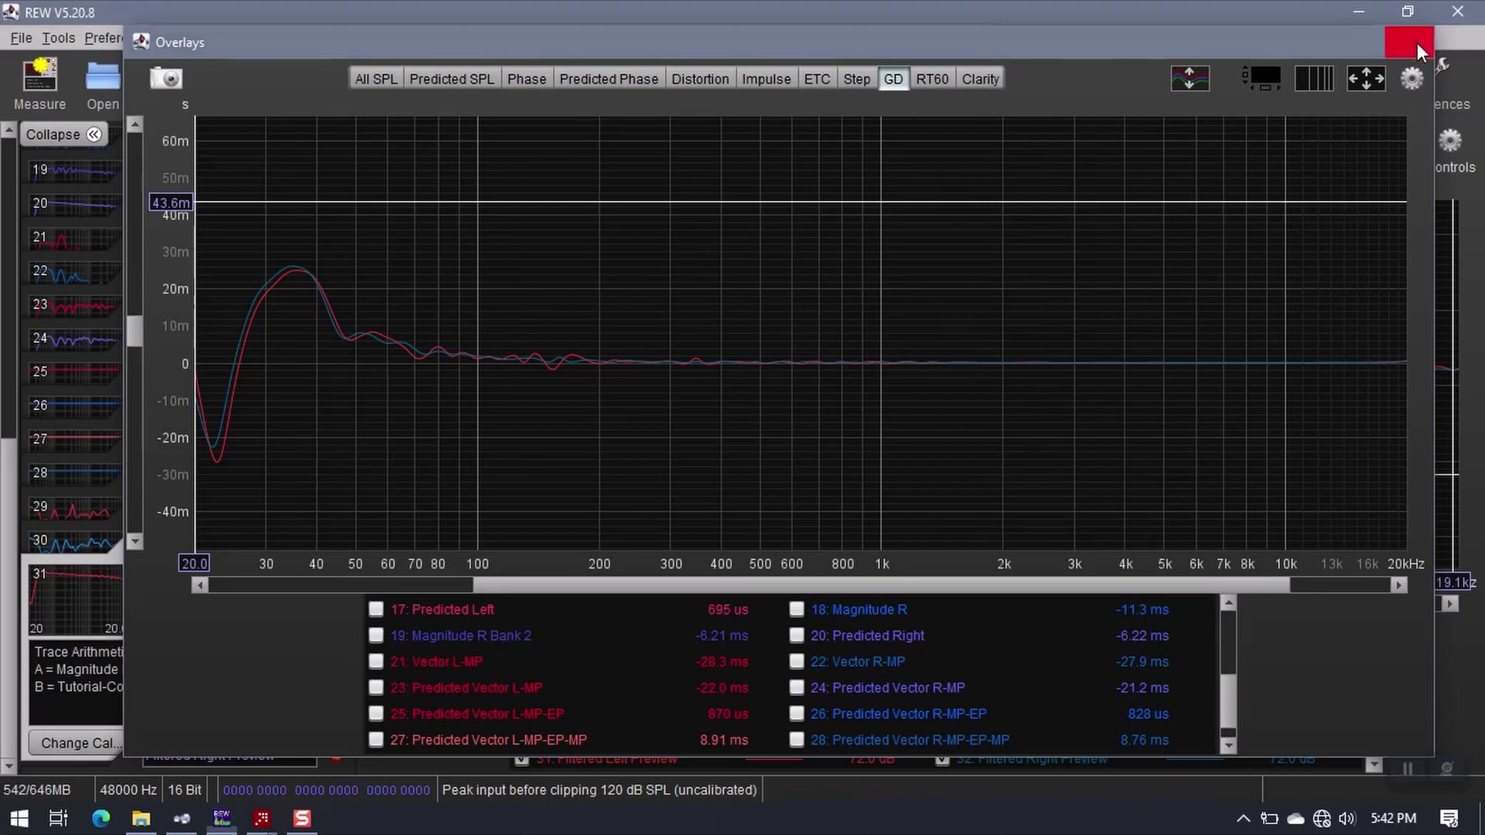
Close the overlays window and select the Tutorial-Cor96kHz_LEFT and RIGHT measurements.
{"action": "left_click", "coordinate": [1417, 35]}
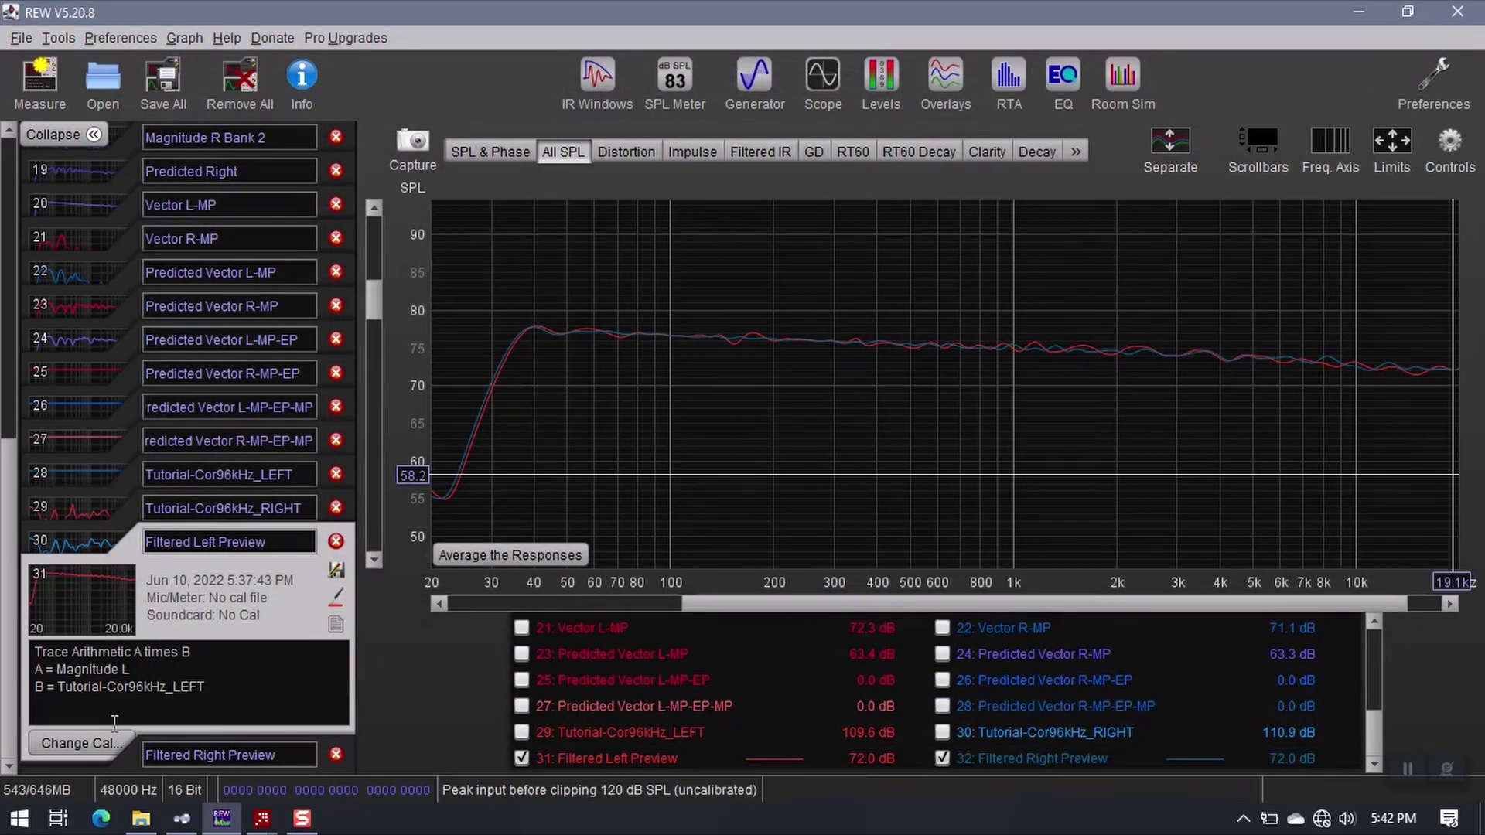
{"action": "left_click", "coordinate": [133, 761]}
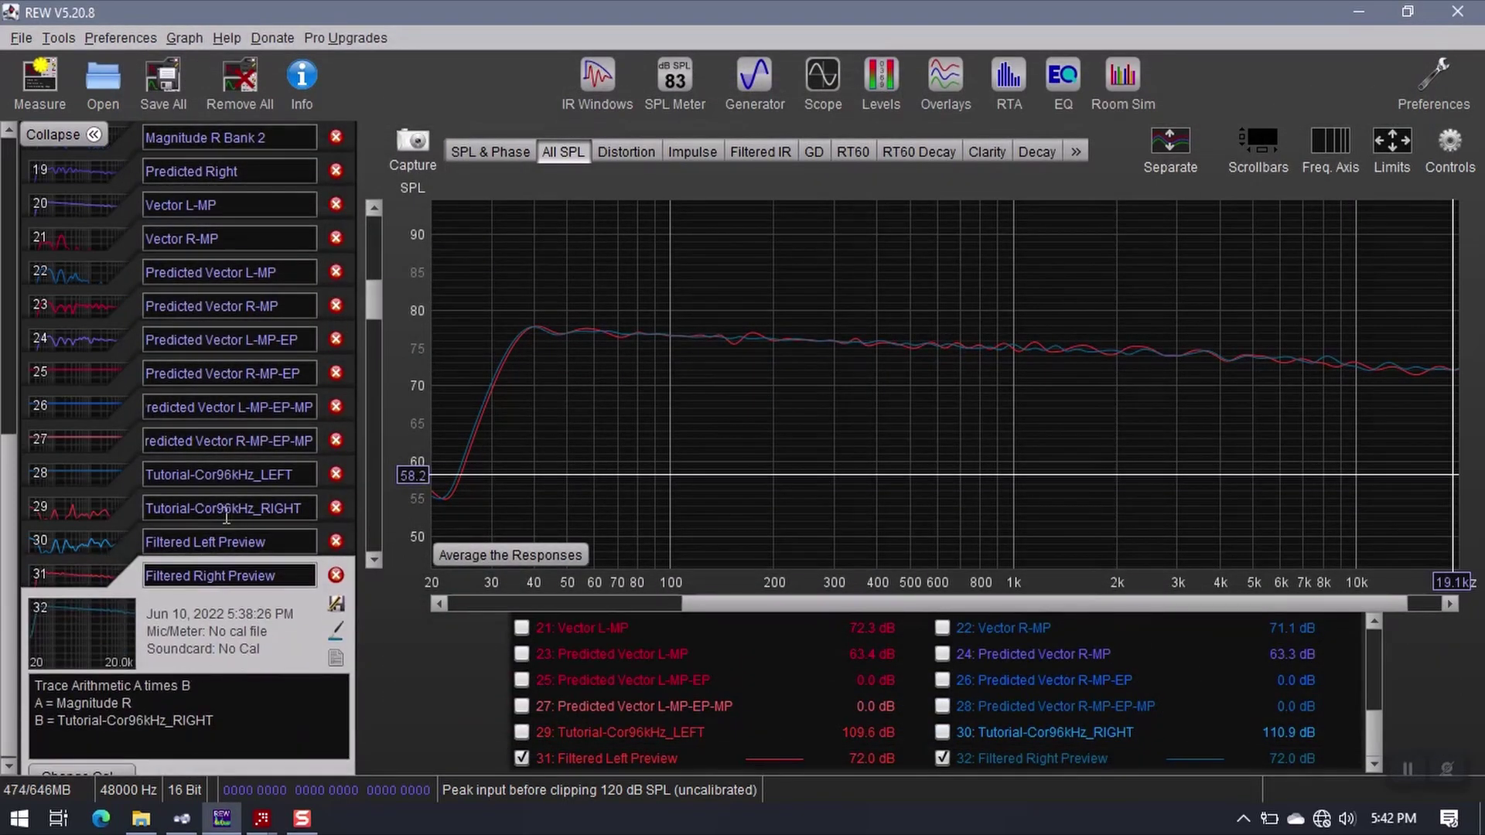
{"action": "left_click", "coordinate": [108, 503]}
{"action": "left_click", "coordinate": [96, 697]}
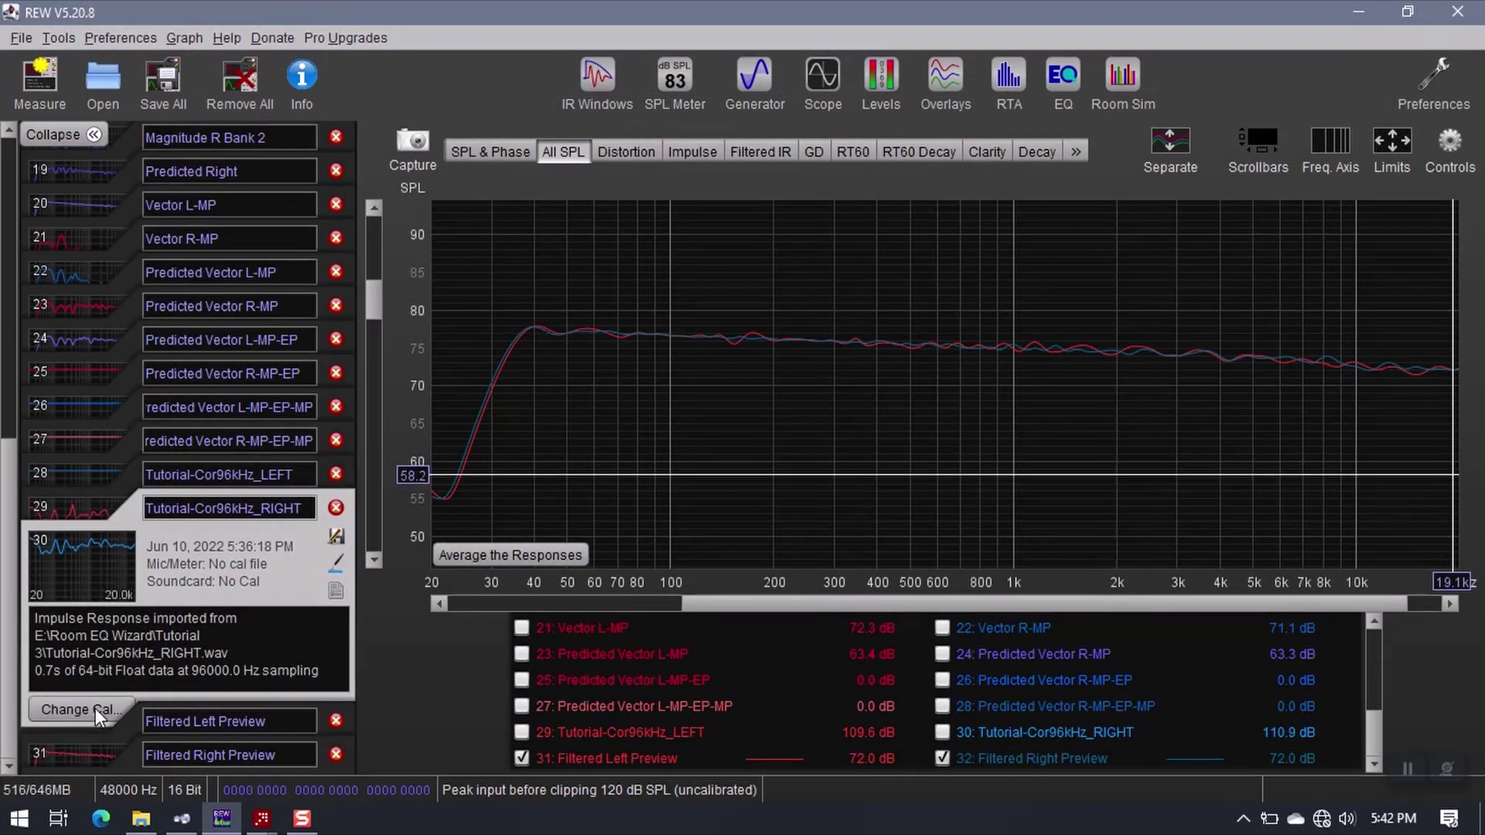
Set up a stereo impulse response WAV export with Tutorial-Cor96kHz_LEFT and RIGHT as channels.
{"action": "left_click", "coordinate": [27, 41]}
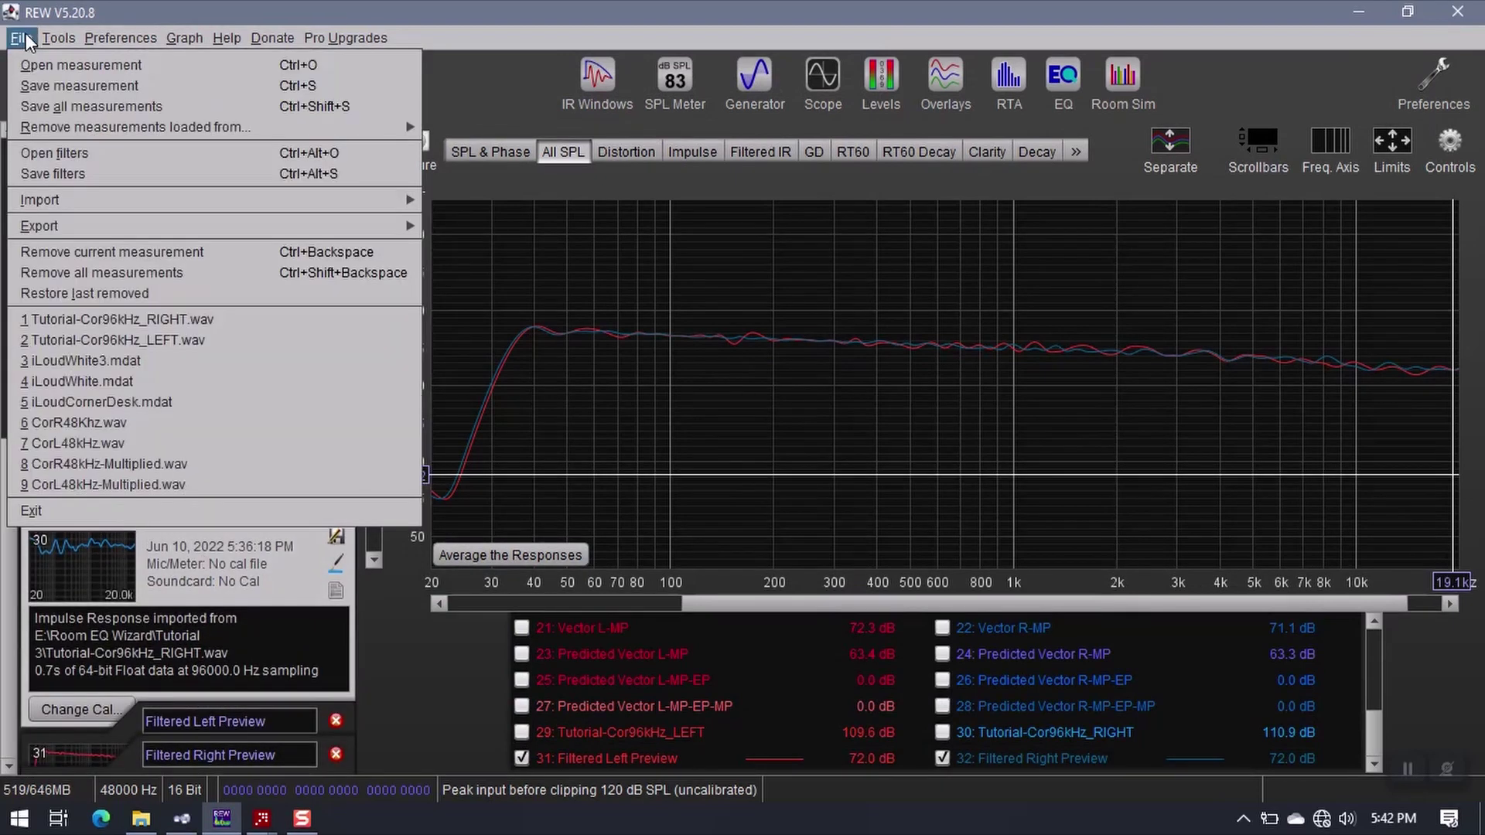
{"action": "mouse_move", "coordinate": [365, 235]}
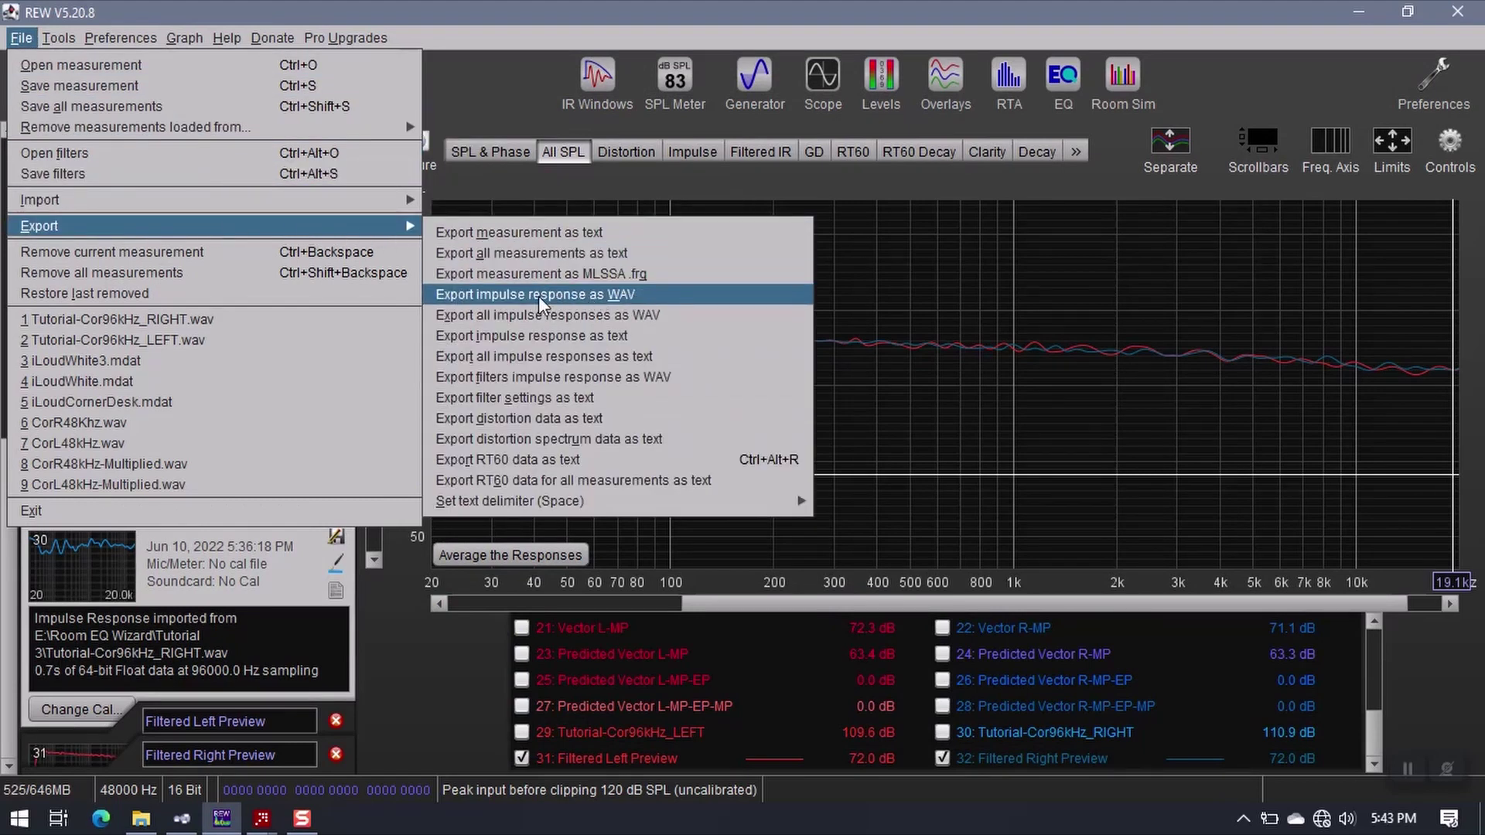
{"action": "left_click", "coordinate": [634, 295]}
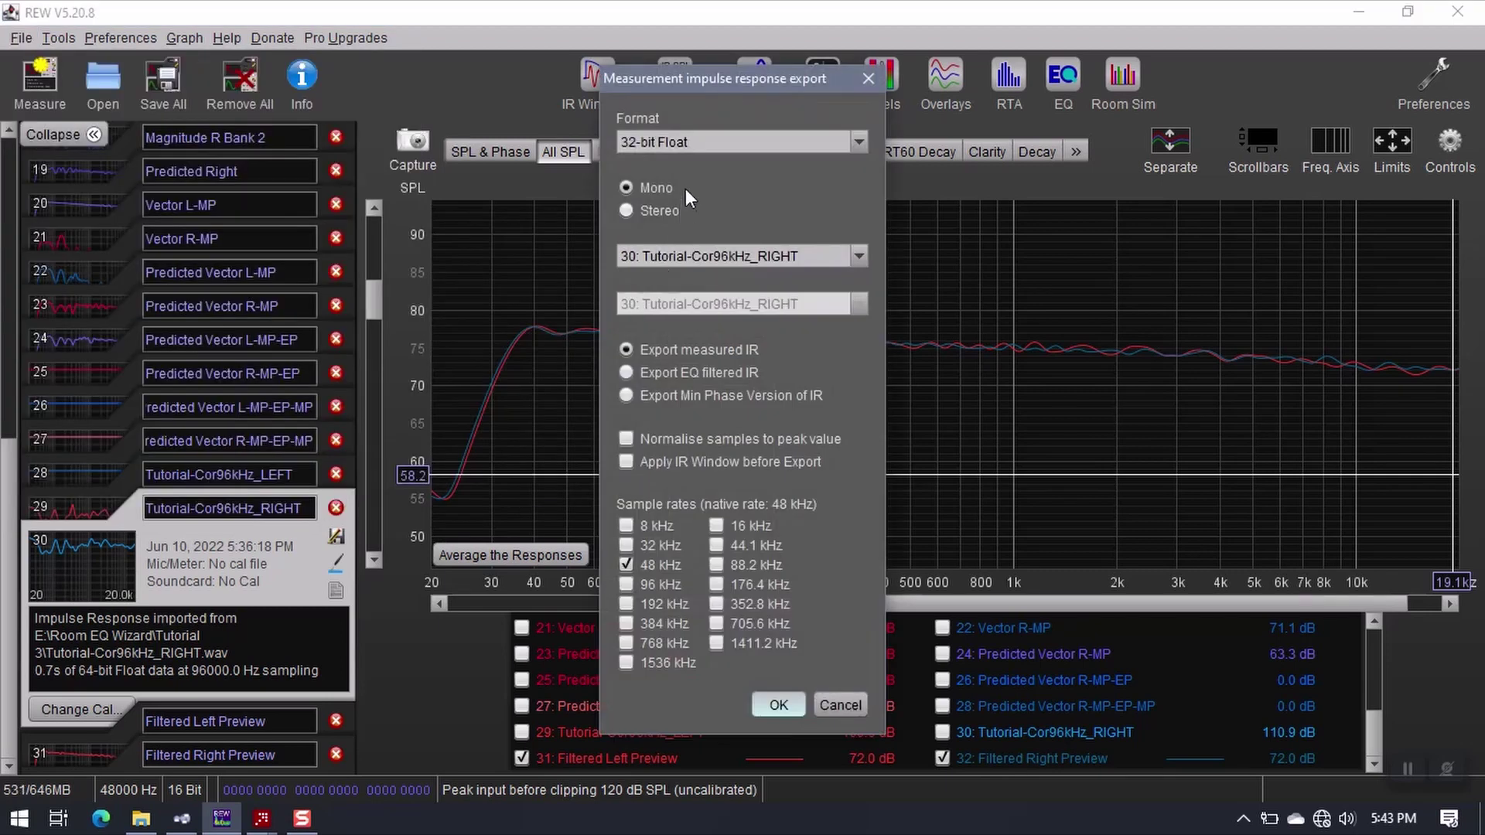
{"action": "left_click", "coordinate": [627, 210]}
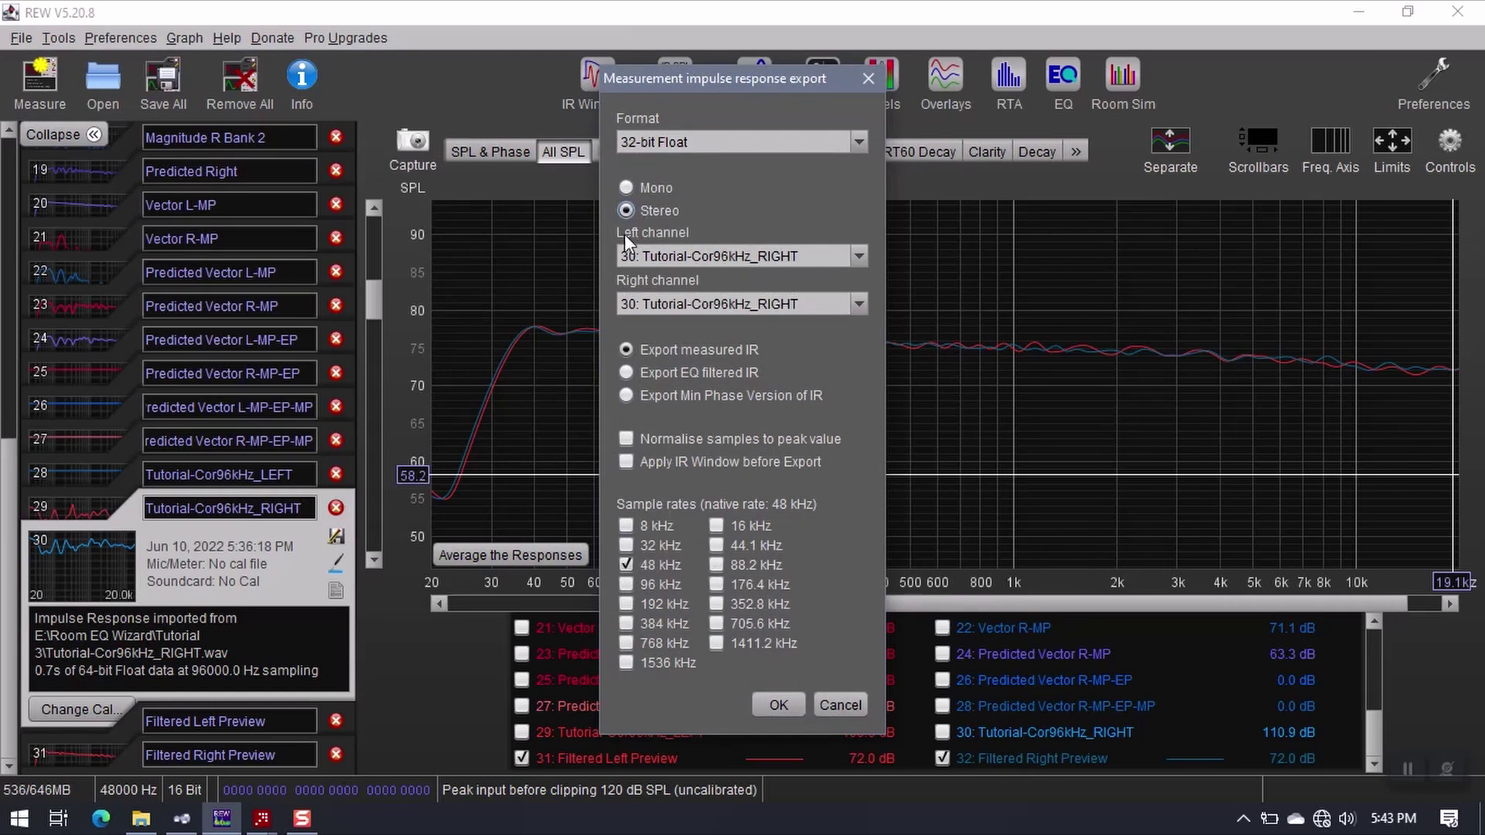
{"action": "left_click", "coordinate": [855, 255]}
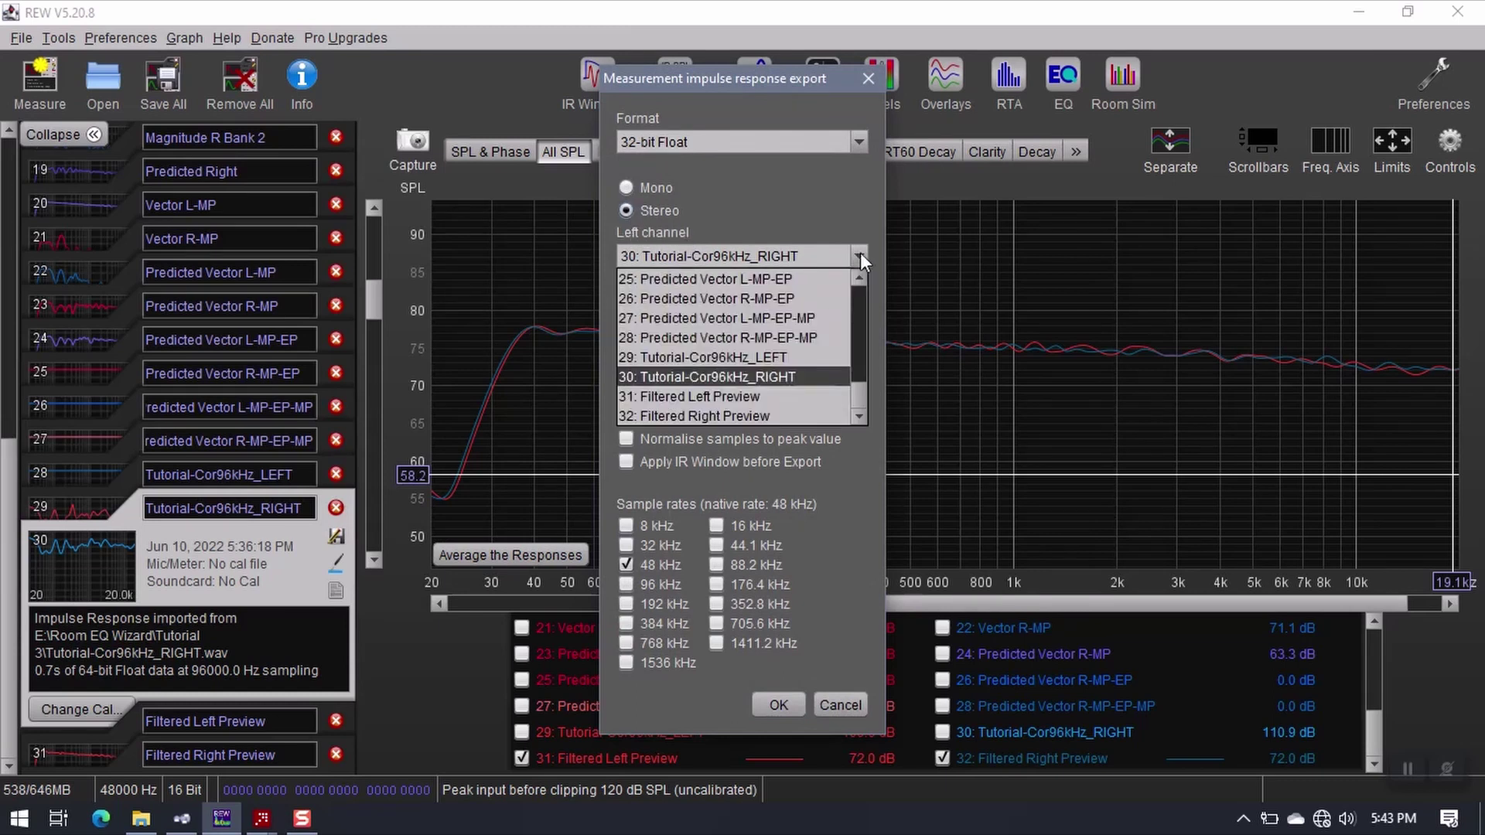
{"action": "left_click", "coordinate": [707, 357]}
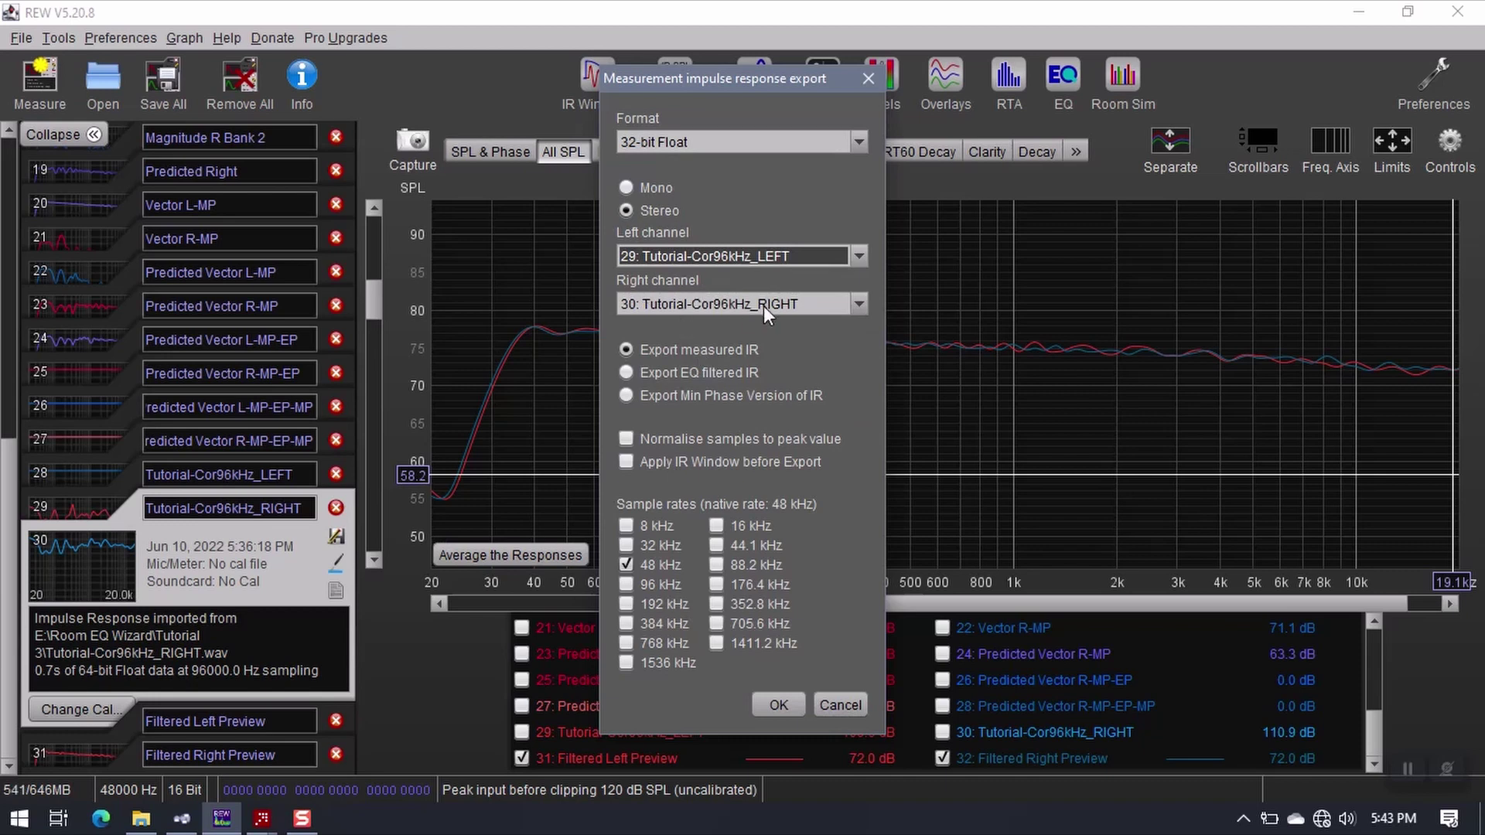
{"action": "left_click", "coordinate": [858, 304]}
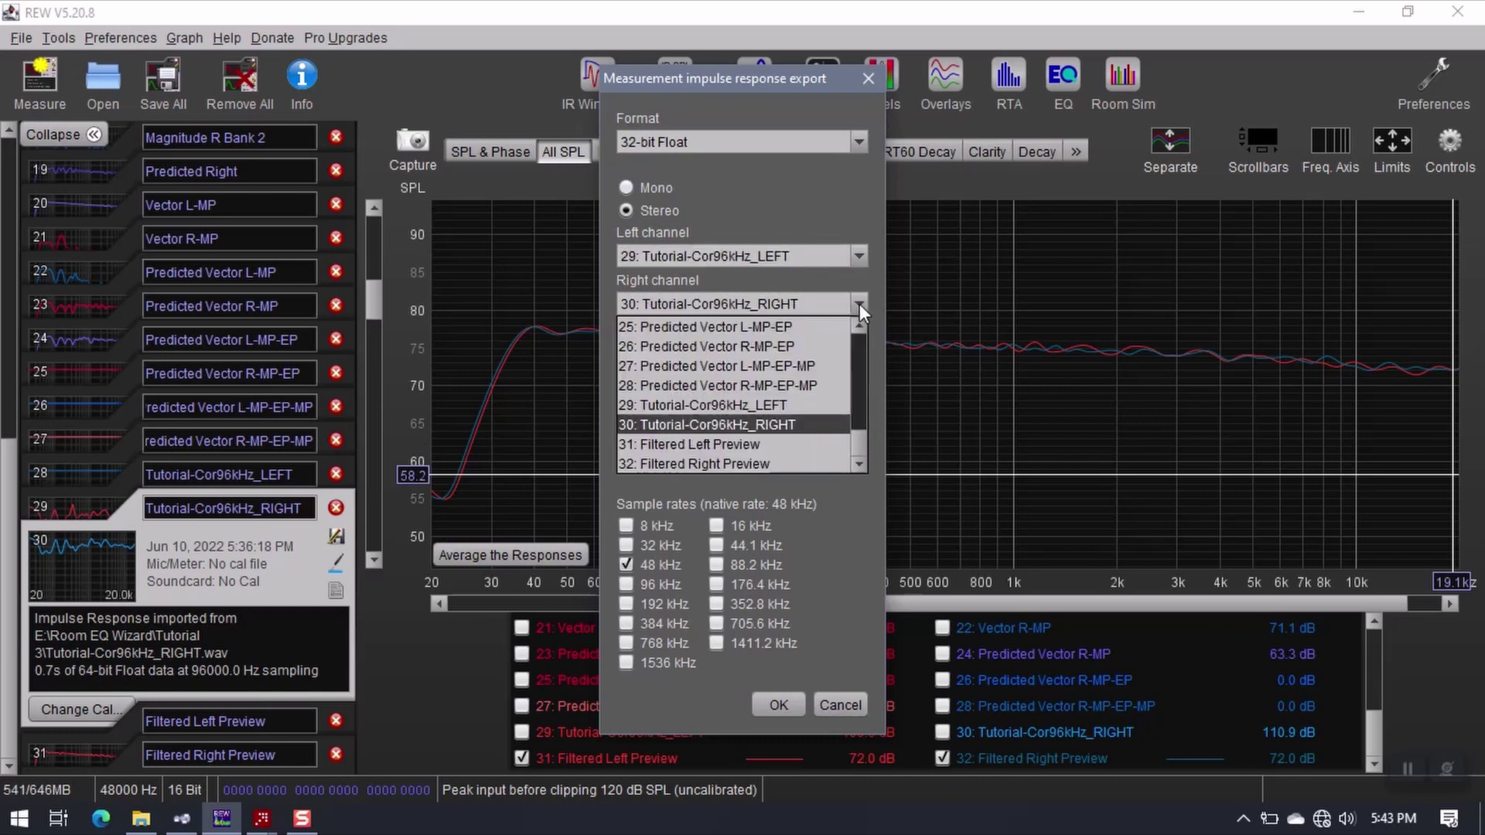
{"action": "left_click", "coordinate": [768, 424]}
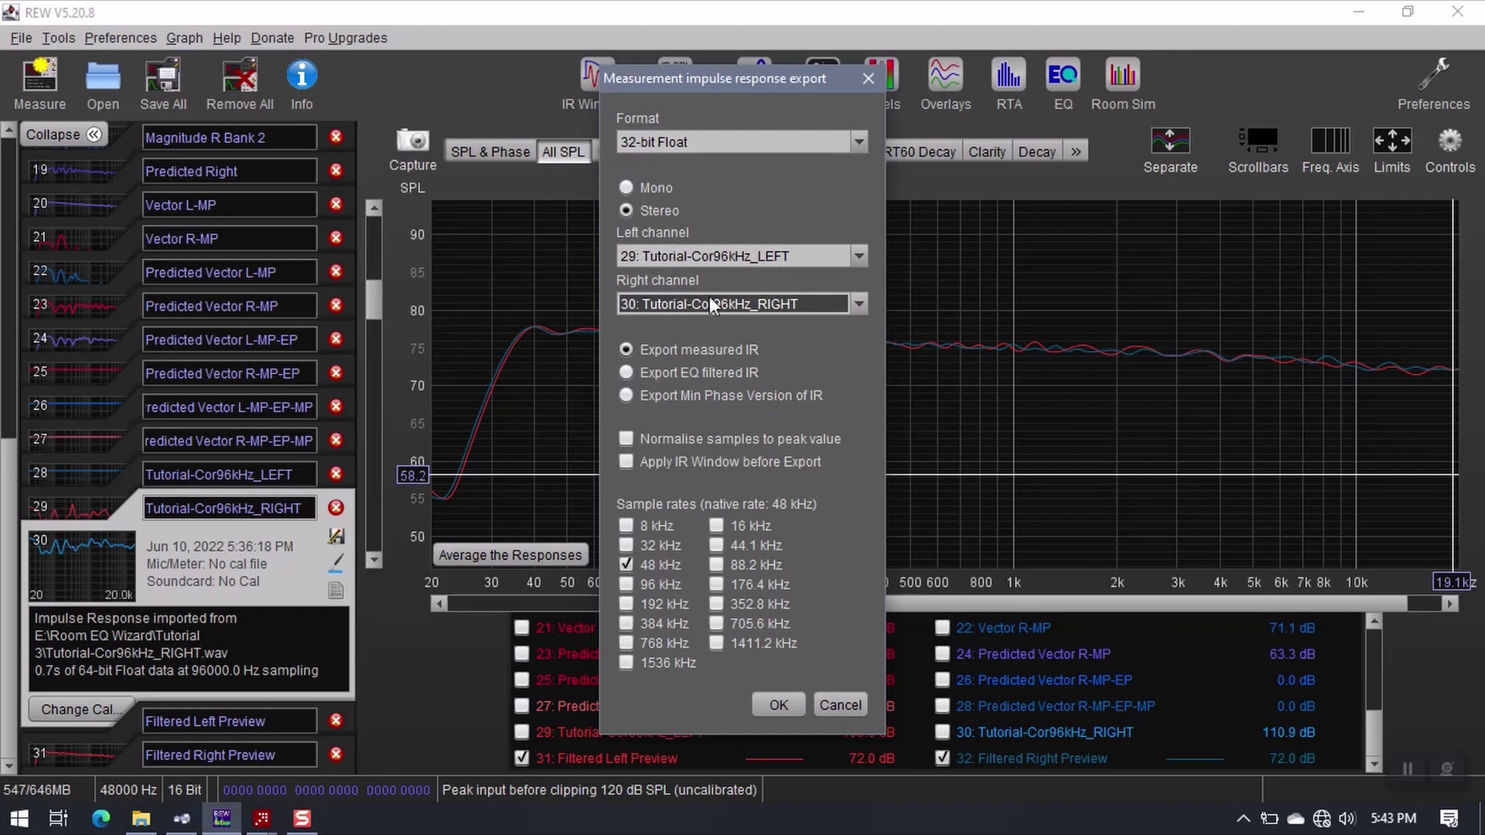
Export the minimum phase version of the IR and add 96 kHz as a sample rate.
{"action": "left_click", "coordinate": [626, 396]}
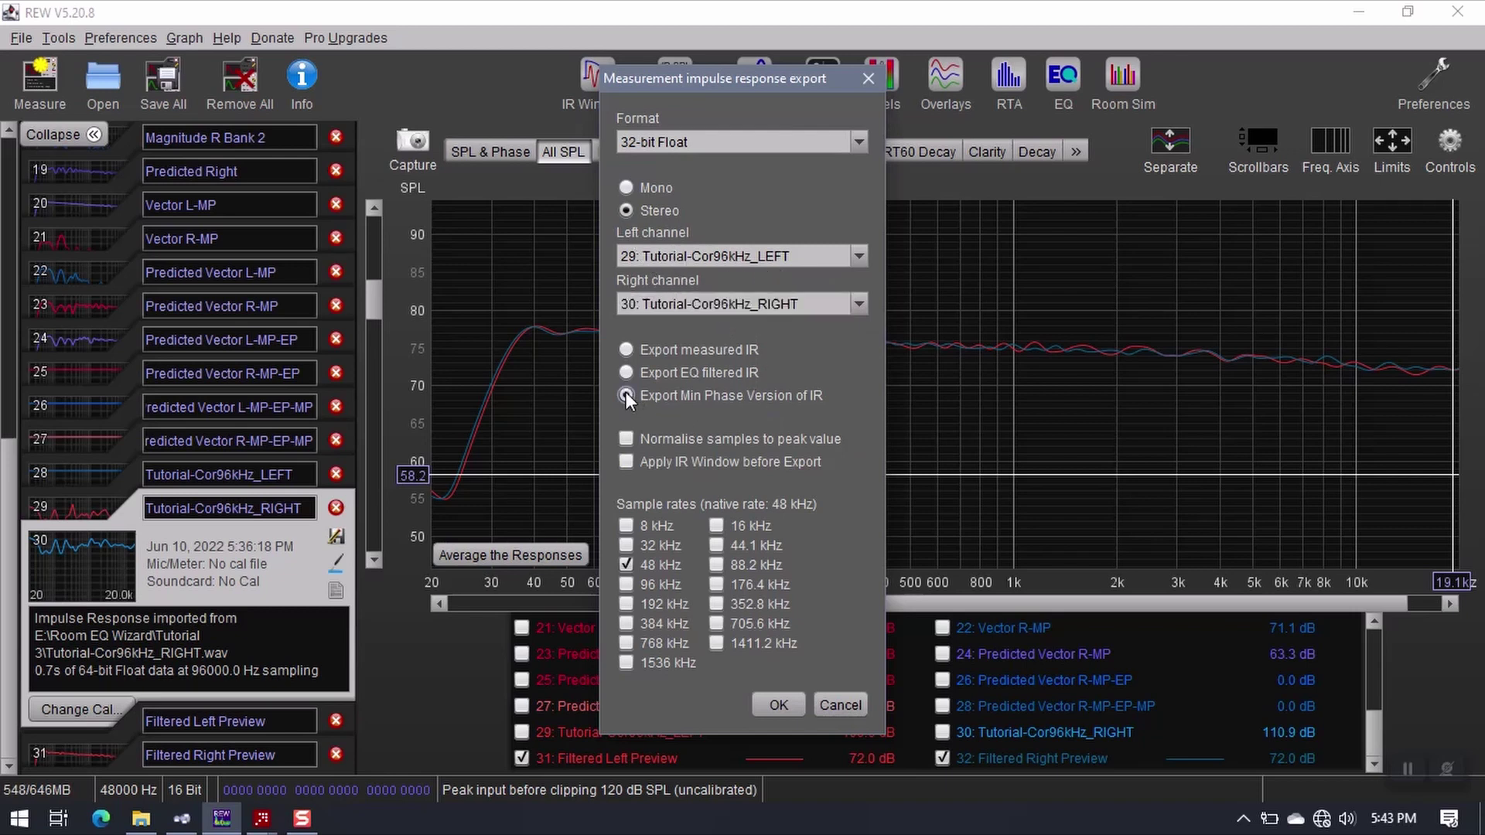
{"action": "left_click", "coordinate": [627, 352]}
{"action": "left_click", "coordinate": [631, 396]}
{"action": "left_click", "coordinate": [633, 351]}
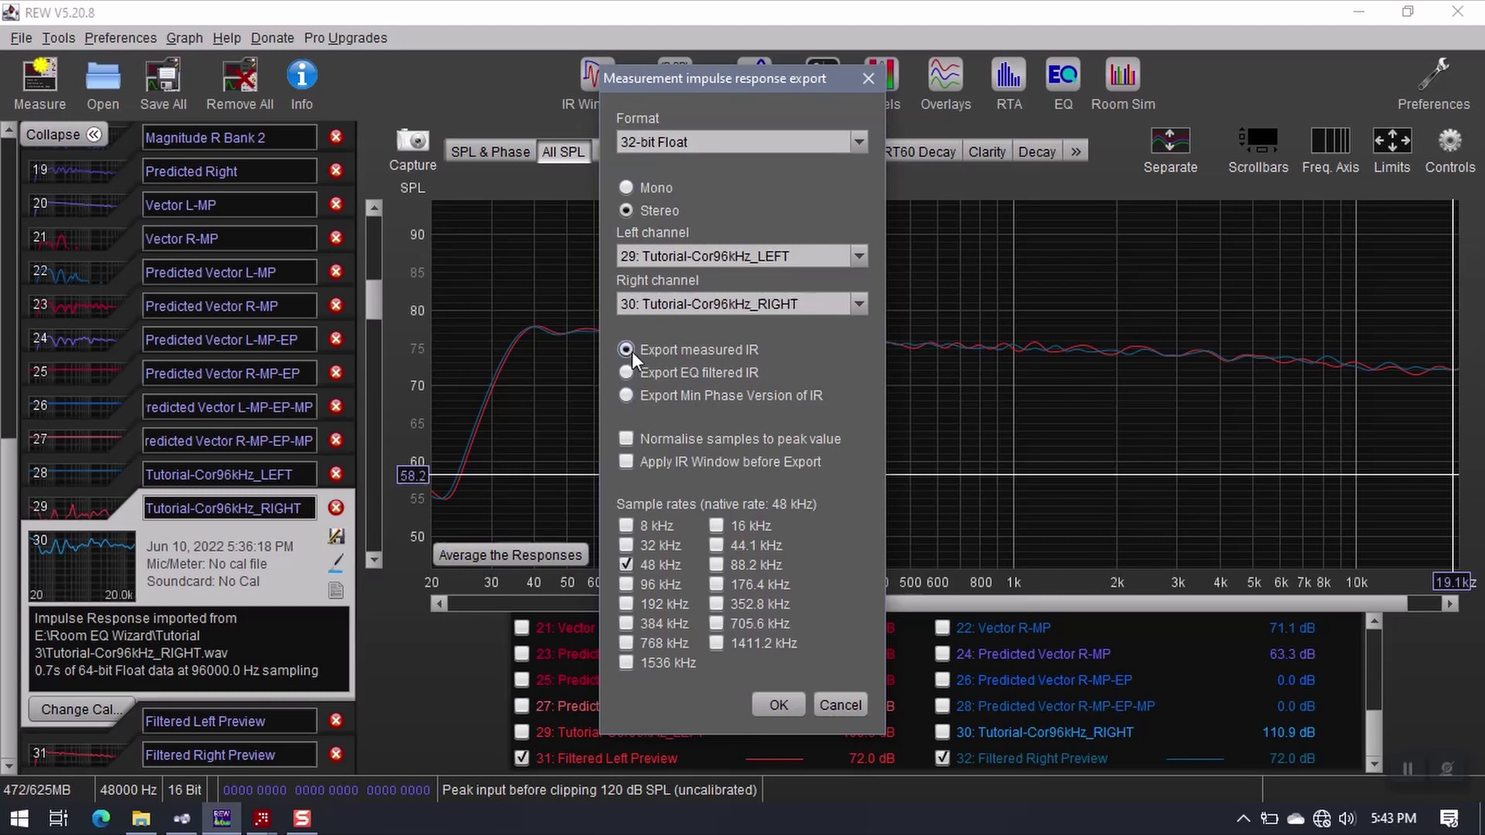
{"action": "left_click", "coordinate": [629, 396]}
{"action": "left_click", "coordinate": [642, 581]}
Confirm the export settings and browse to E:\Room EQ Wizard\Tutorial 3.
{"action": "left_click", "coordinate": [777, 706]}
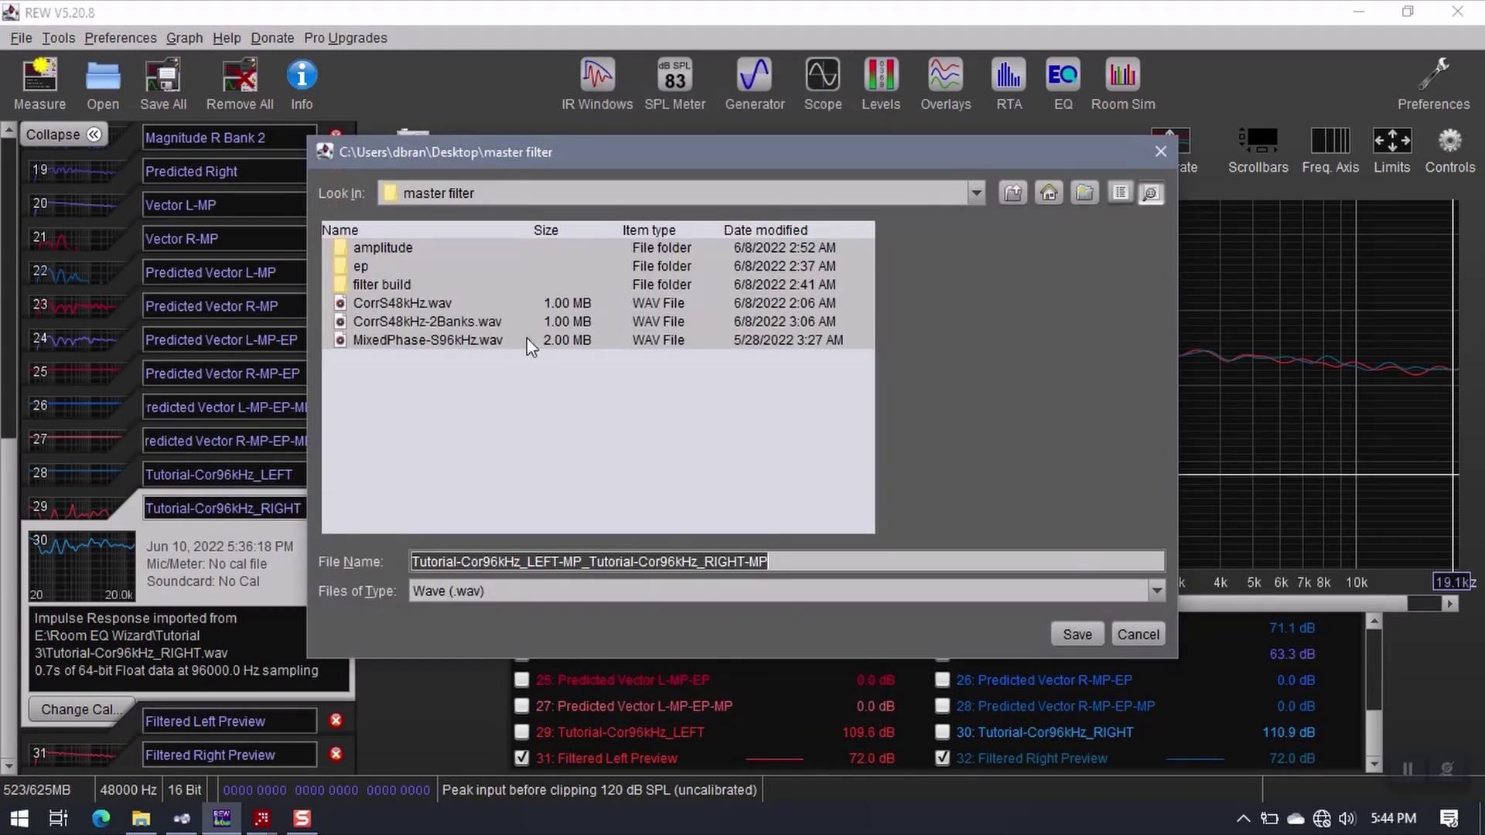
{"action": "left_click", "coordinate": [1013, 194]}
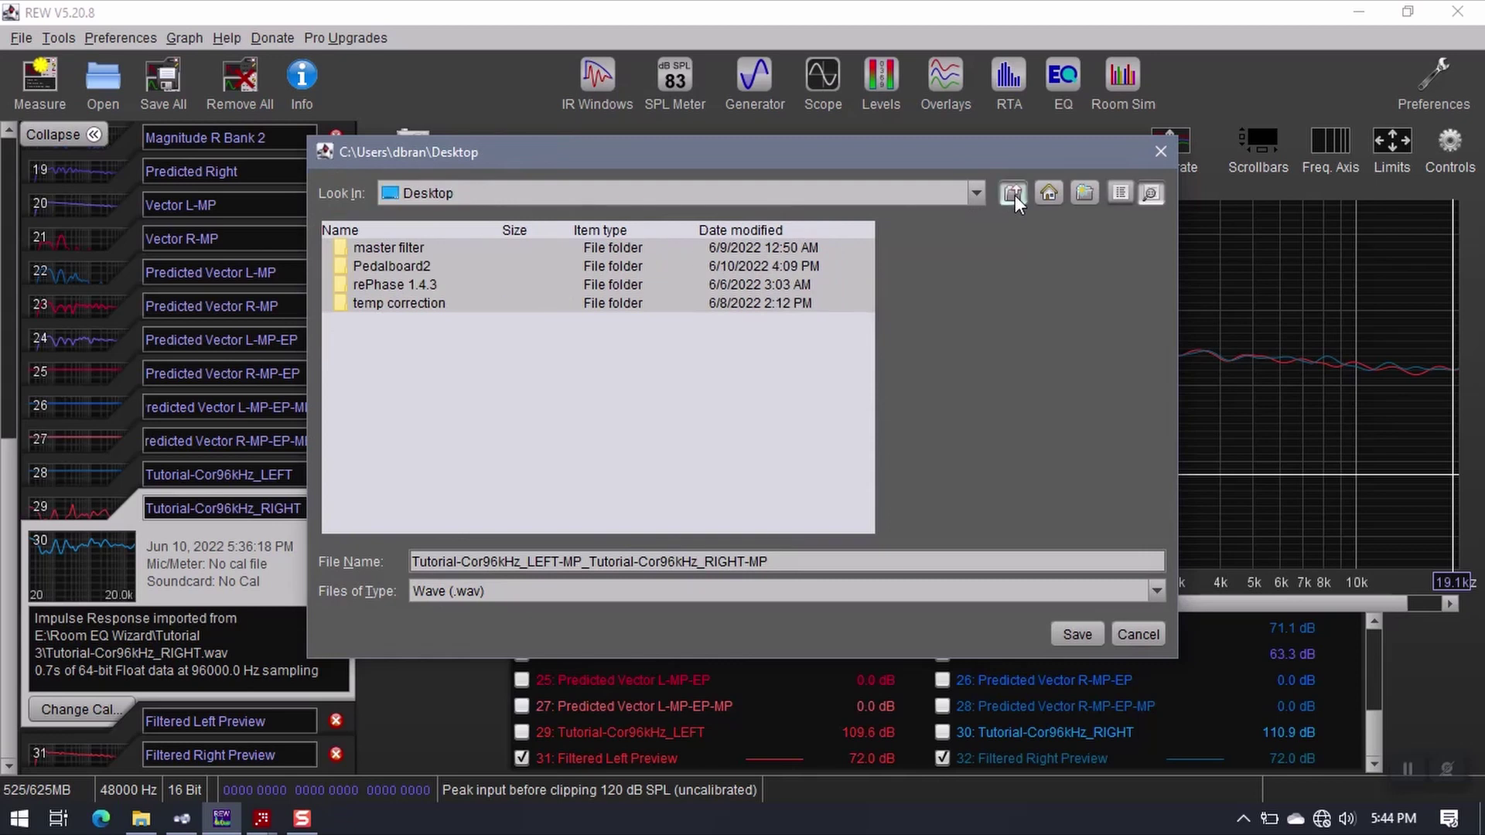
{"action": "left_click", "coordinate": [1014, 194]}
{"action": "left_click", "coordinate": [1013, 194]}
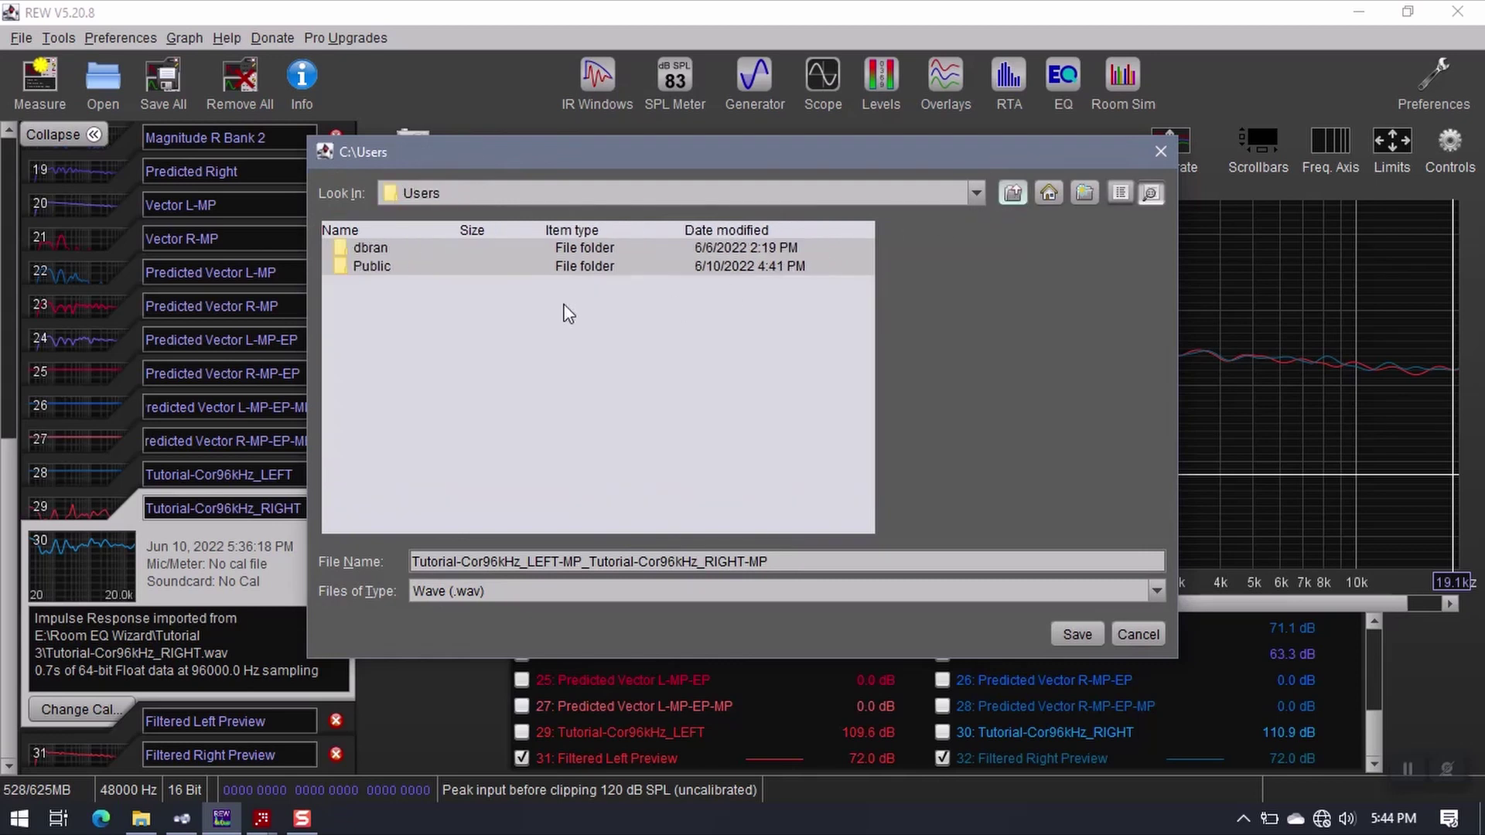
{"action": "left_click", "coordinate": [1018, 193]}
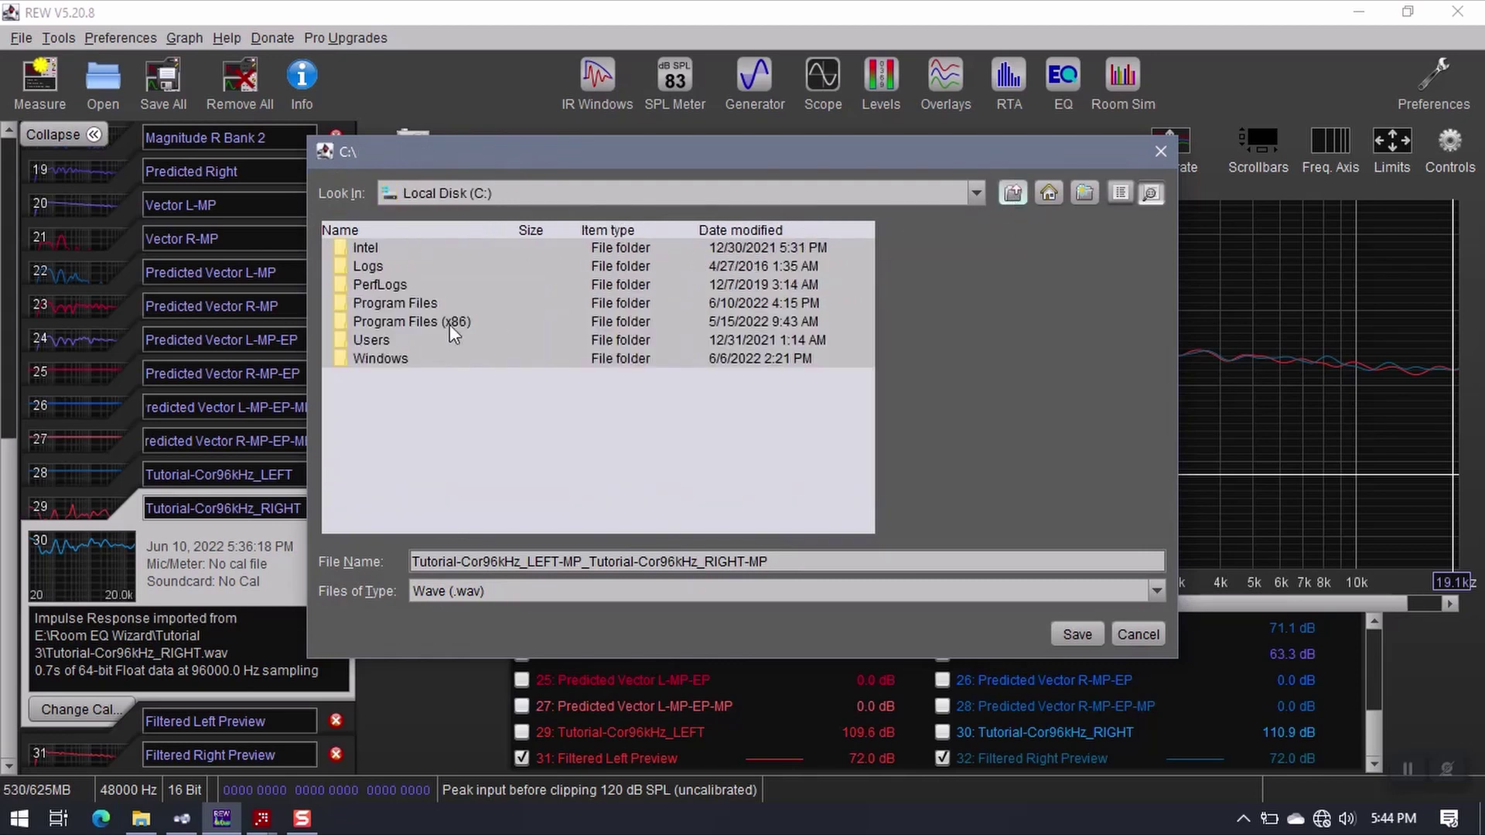
{"action": "left_click", "coordinate": [977, 198]}
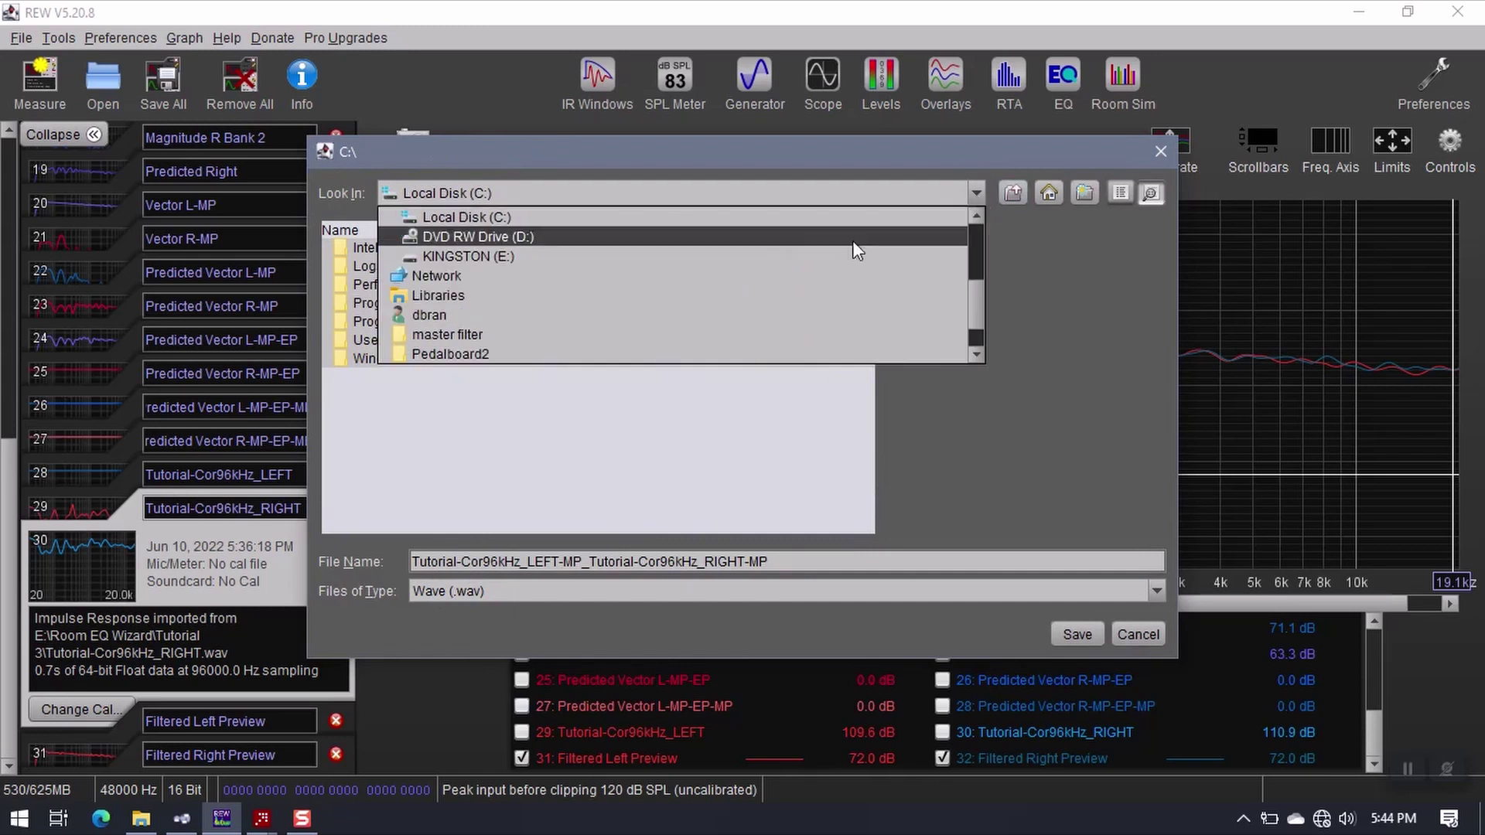
{"action": "left_click", "coordinate": [485, 249]}
{"action": "scroll", "coordinate": [460, 415], "scroll_direction": "down", "scroll_amount": 5}
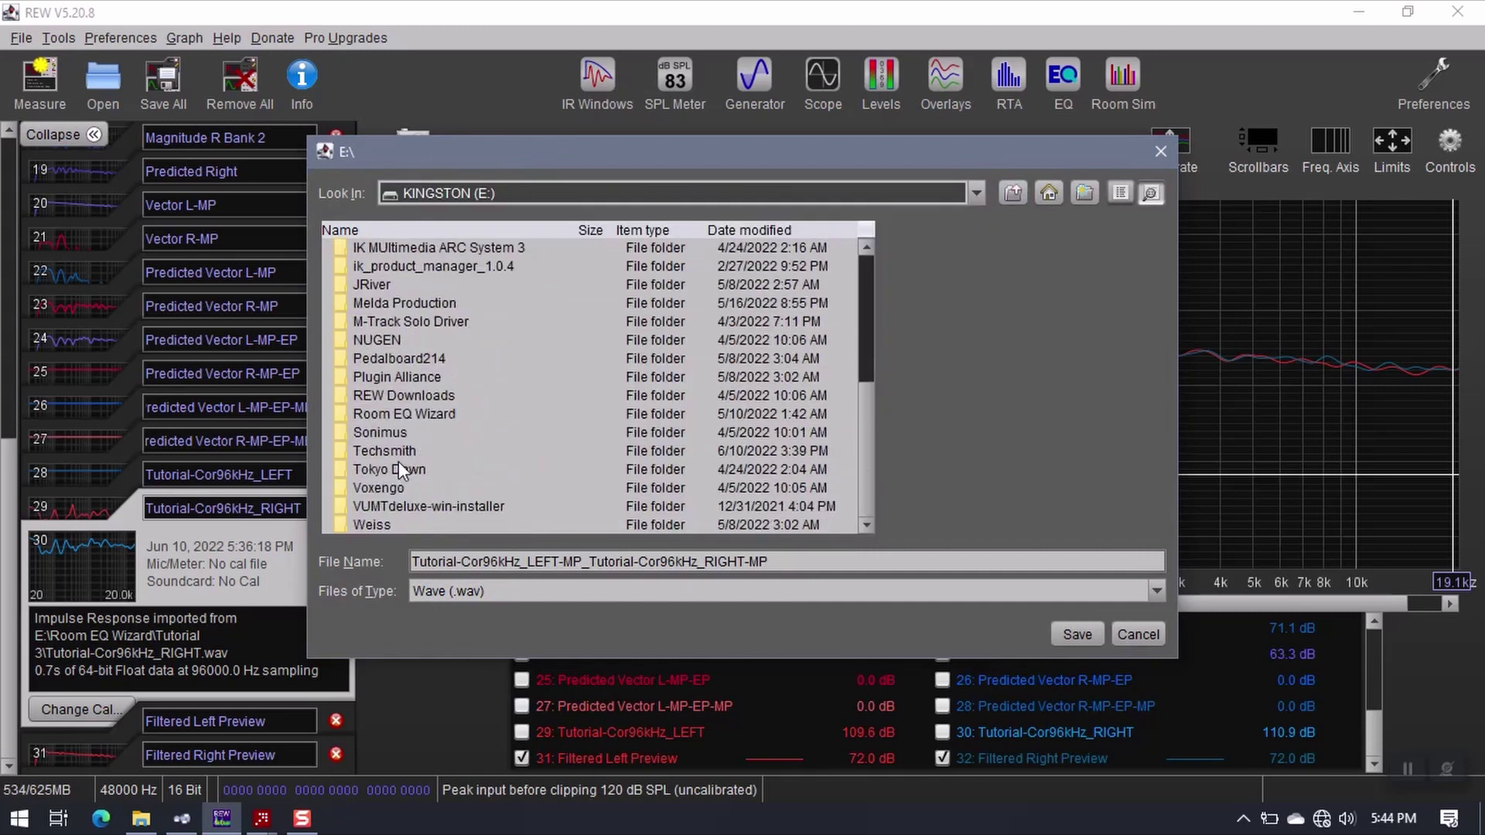
{"action": "double_click", "coordinate": [404, 412]}
{"action": "double_click", "coordinate": [380, 340]}
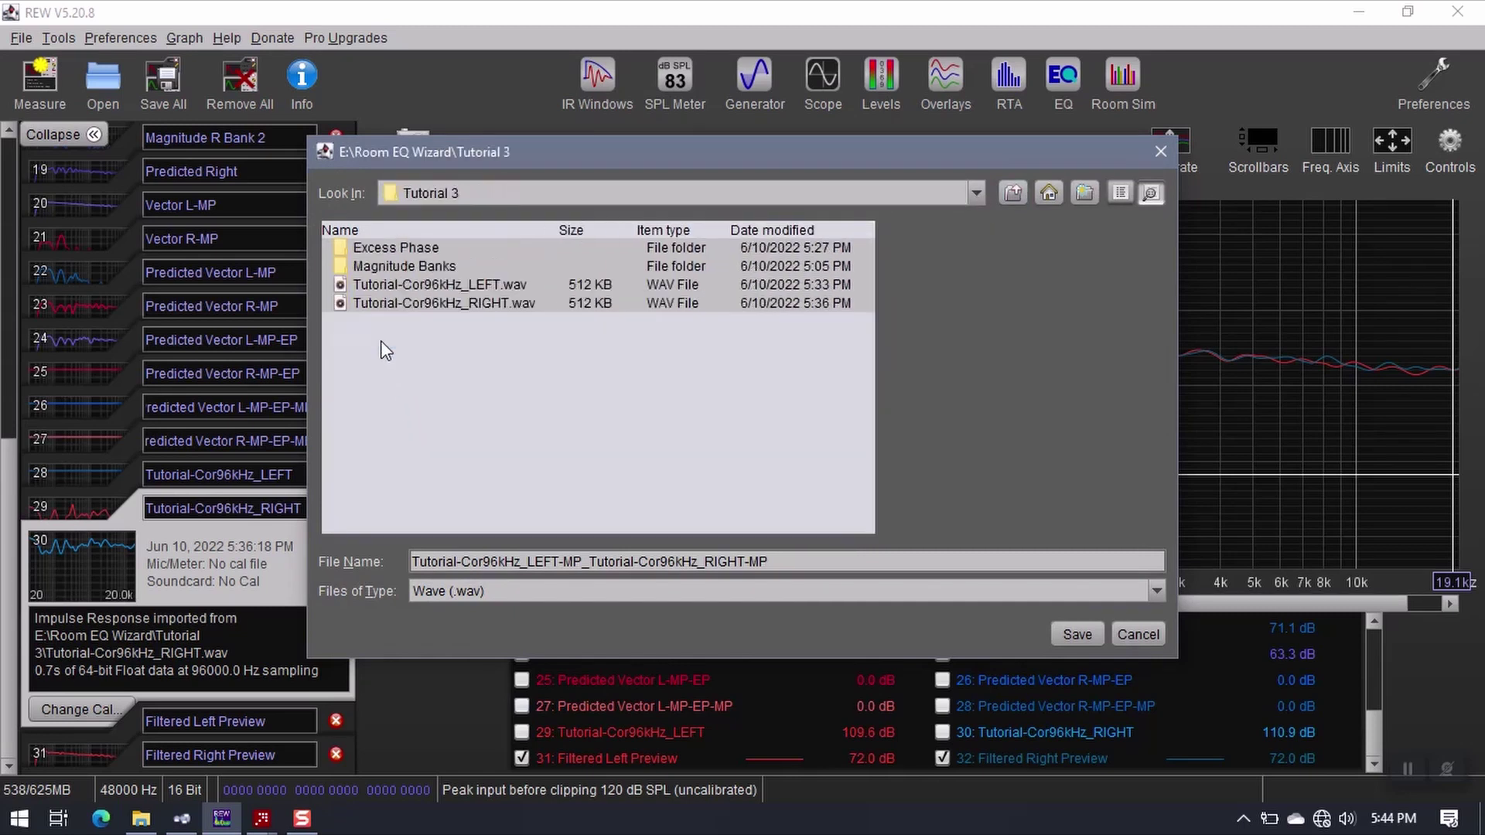
Create a new folder named Filters inside Tutorial 3 and open it.
{"action": "left_click", "coordinate": [1083, 193]}
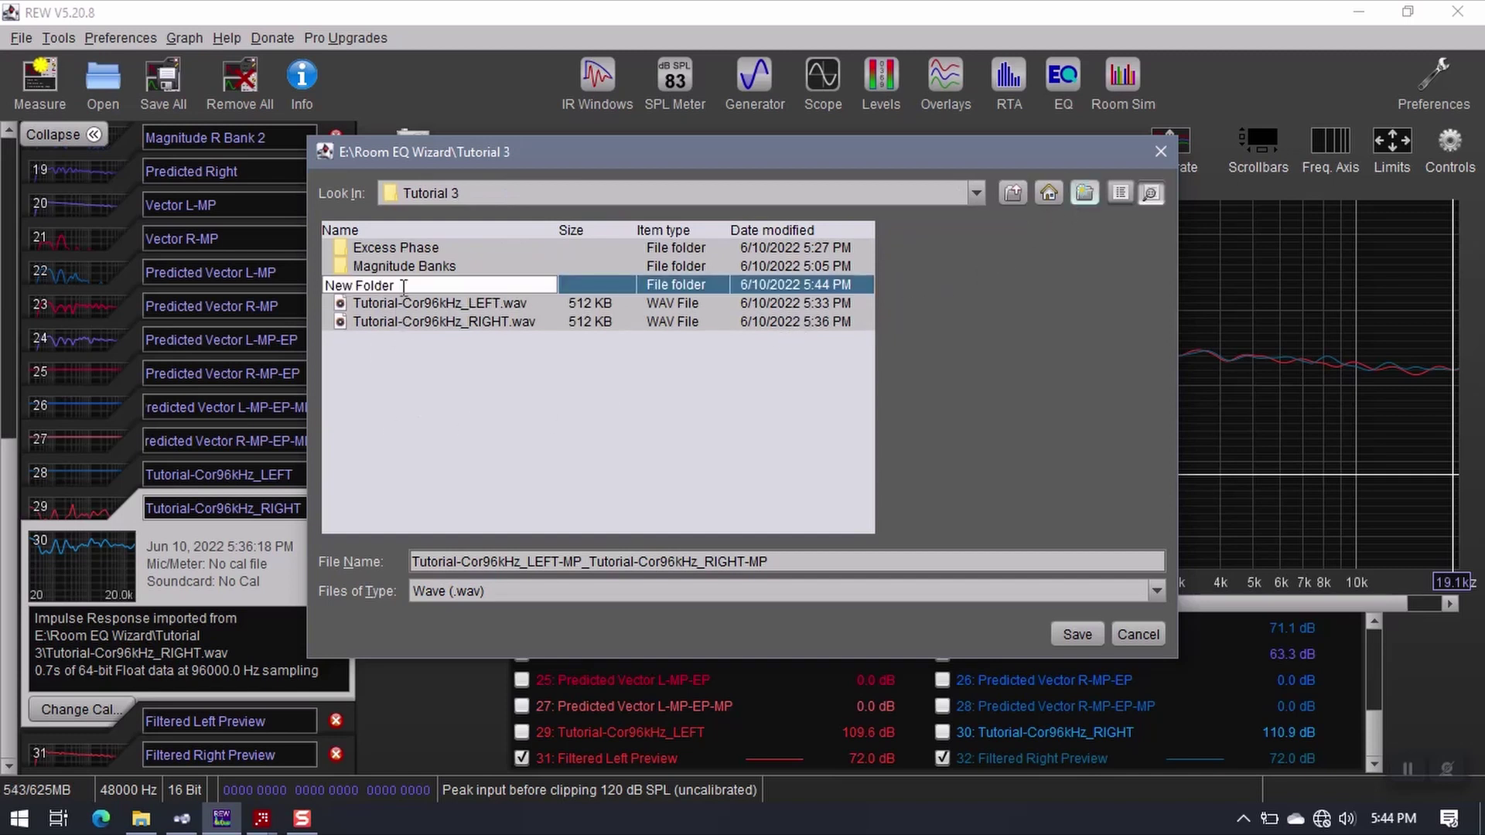
{"action": "left_click_drag", "start_coordinate": [403, 285], "coordinate": [324, 296]}
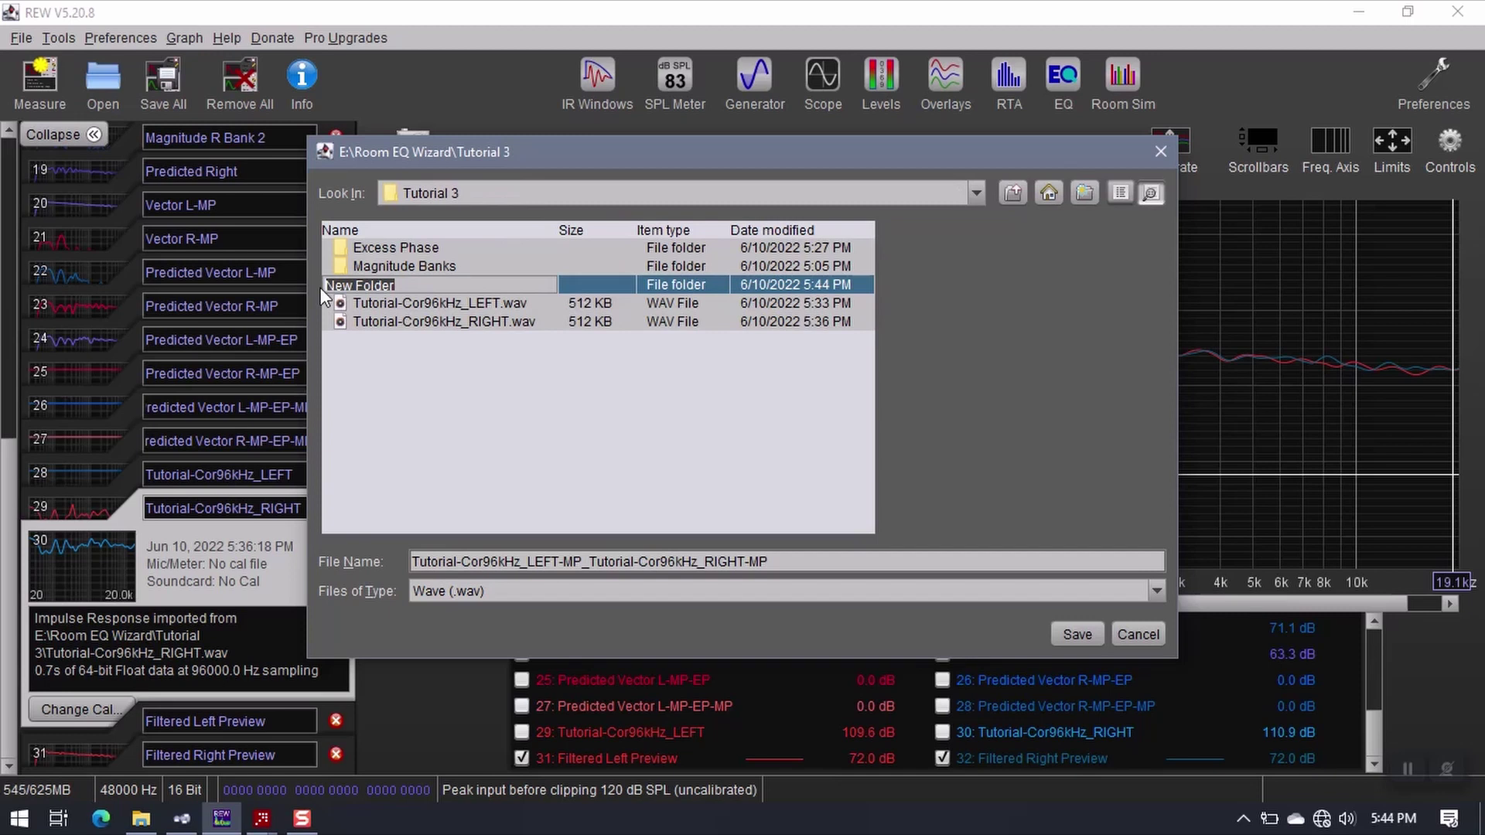
{"action": "type", "text": "Filters"}
{"action": "key", "text": "Return"}
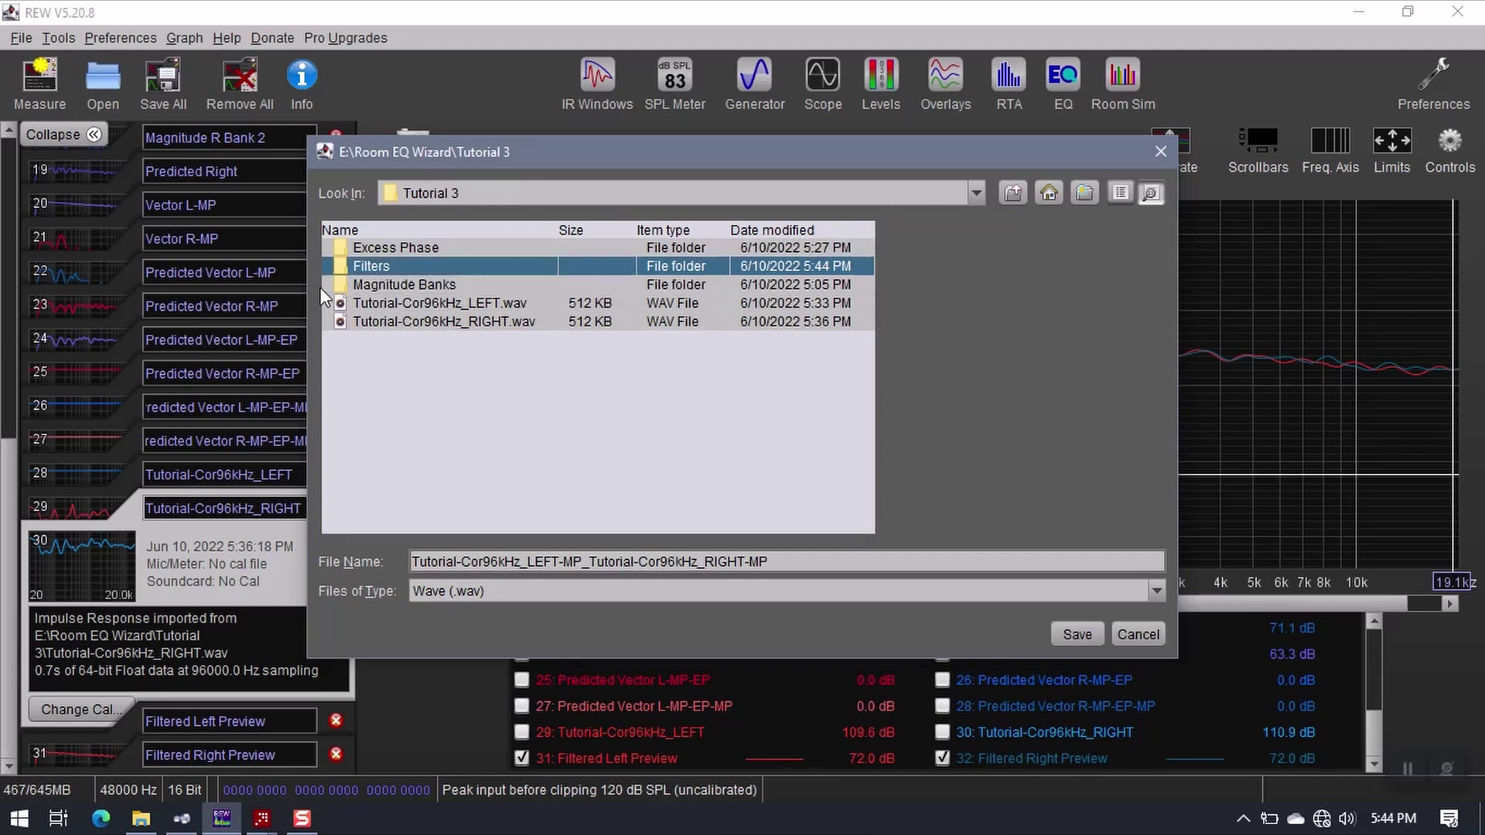
{"action": "double_click", "coordinate": [379, 266]}
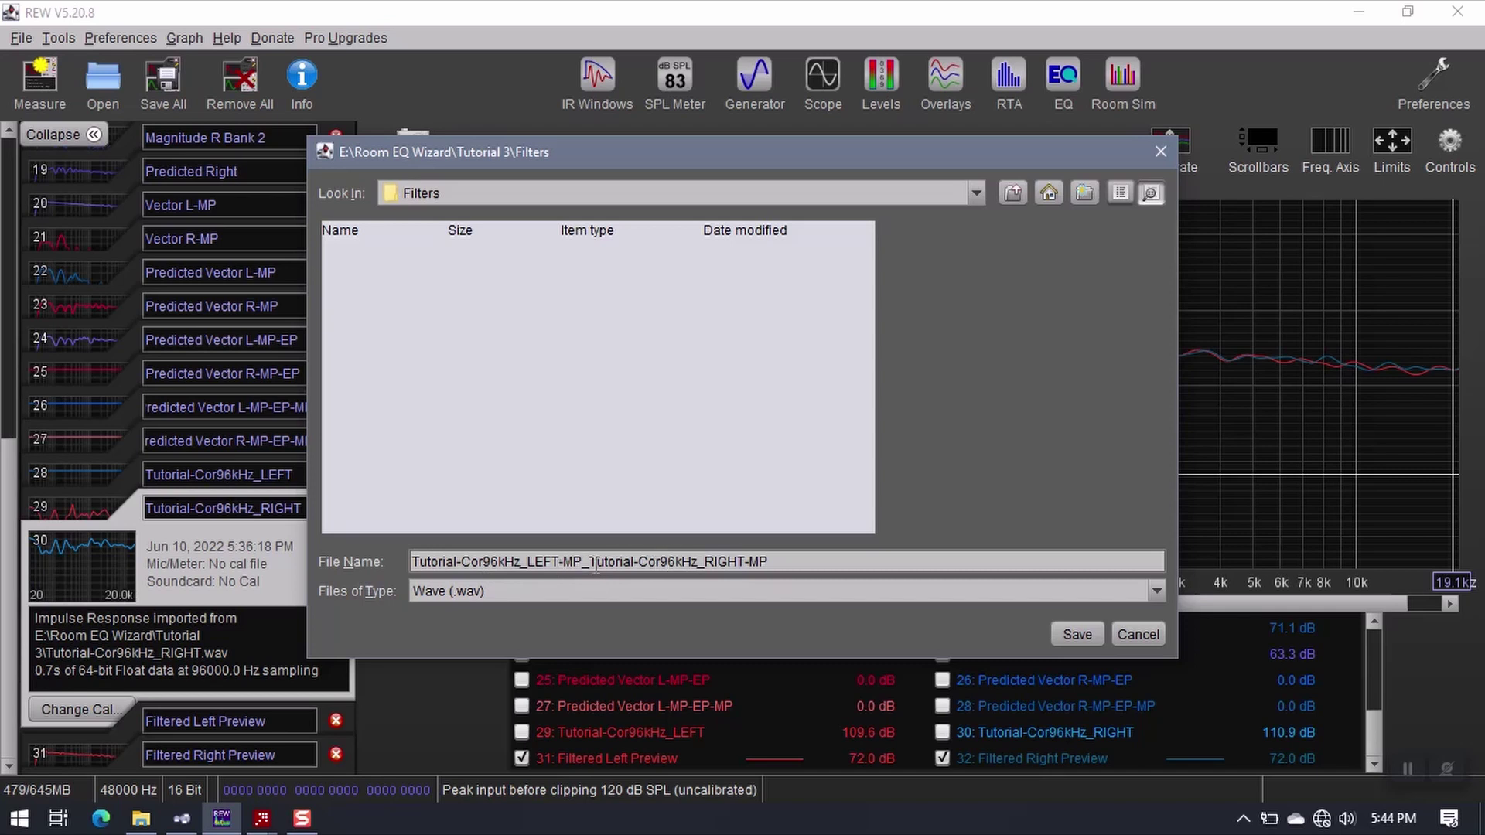
Change the export file name to Tutorial-Cor96kHz_STEREO-MP.
{"action": "left_click_drag", "start_coordinate": [584, 563], "coordinate": [740, 563]}
{"action": "key", "text": "shift+Home"}
{"action": "key", "text": "shift+End"}
{"action": "key", "text": "Delete"}
{"action": "left_click", "coordinate": [545, 562]}
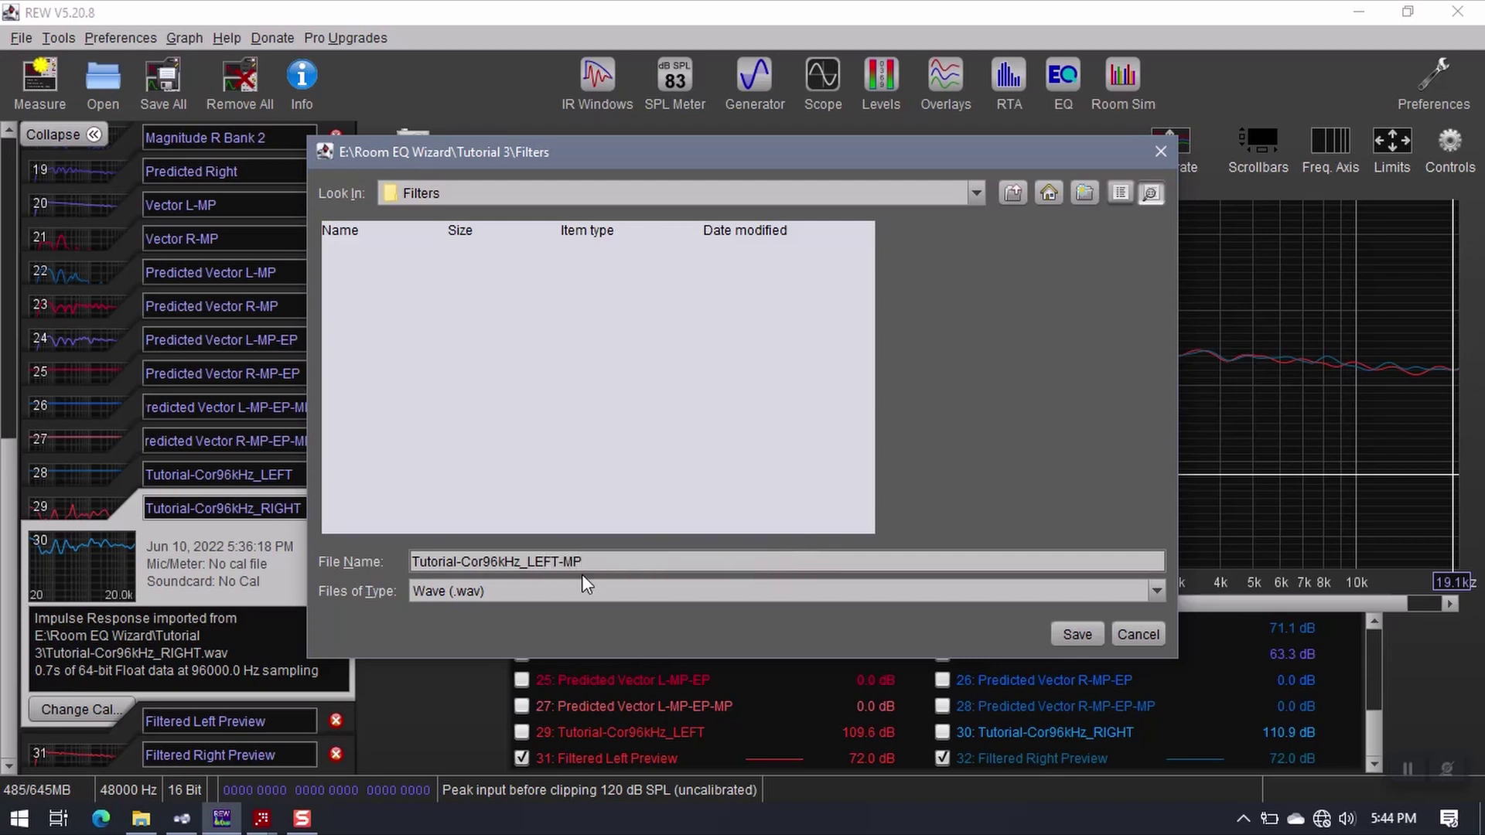
{"action": "key", "text": "BackSpace"}
{"action": "key", "text": "BackSpace"}
{"action": "type", "text": "S"}
Save the stereo filter WAV, then review the Tutorial-Cor96kHz LEFT and RIGHT measurements.
{"action": "left_click", "coordinate": [1078, 632]}
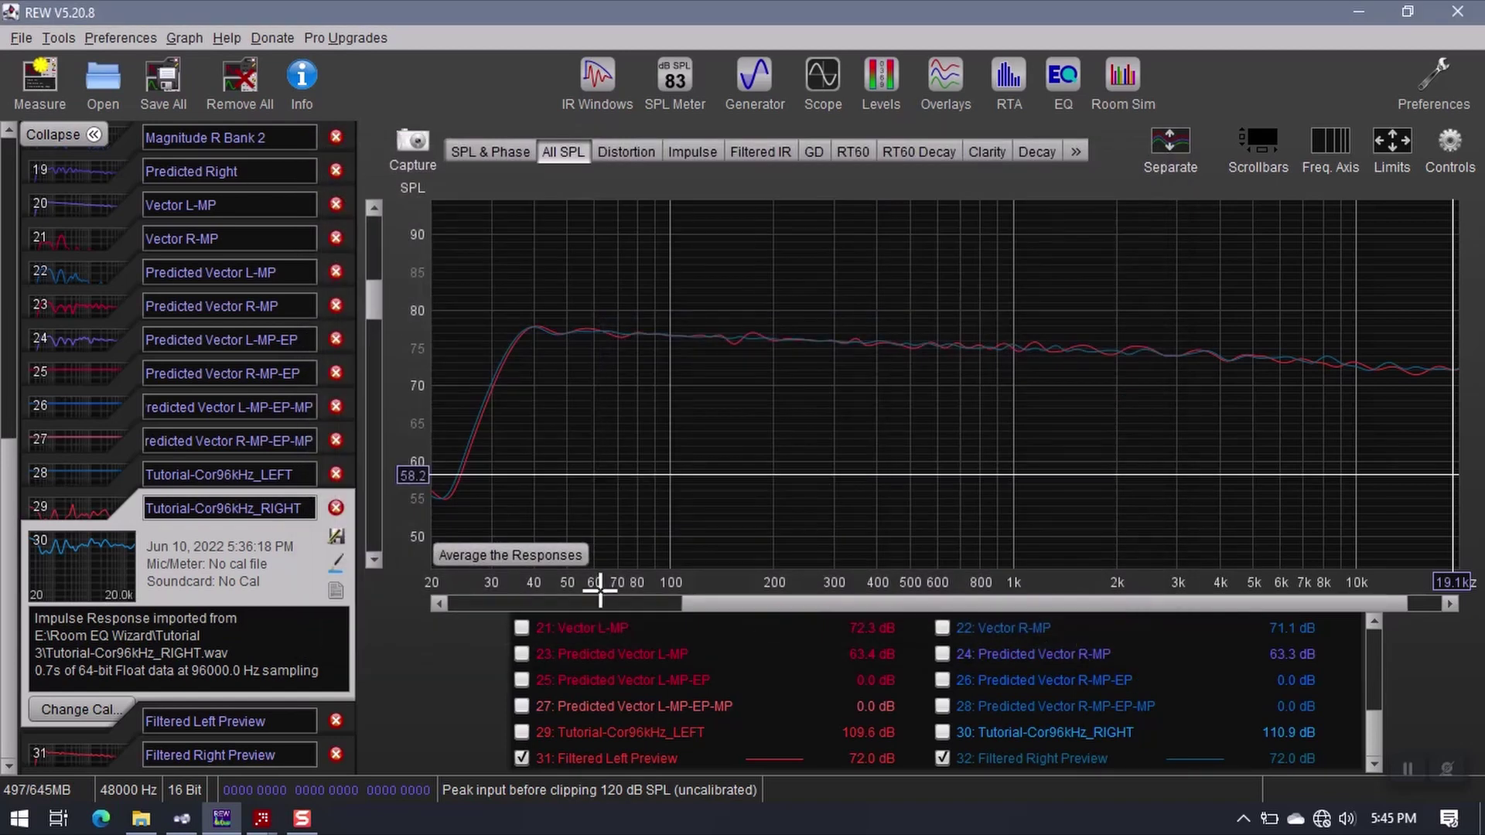
{"action": "left_click", "coordinate": [99, 506]}
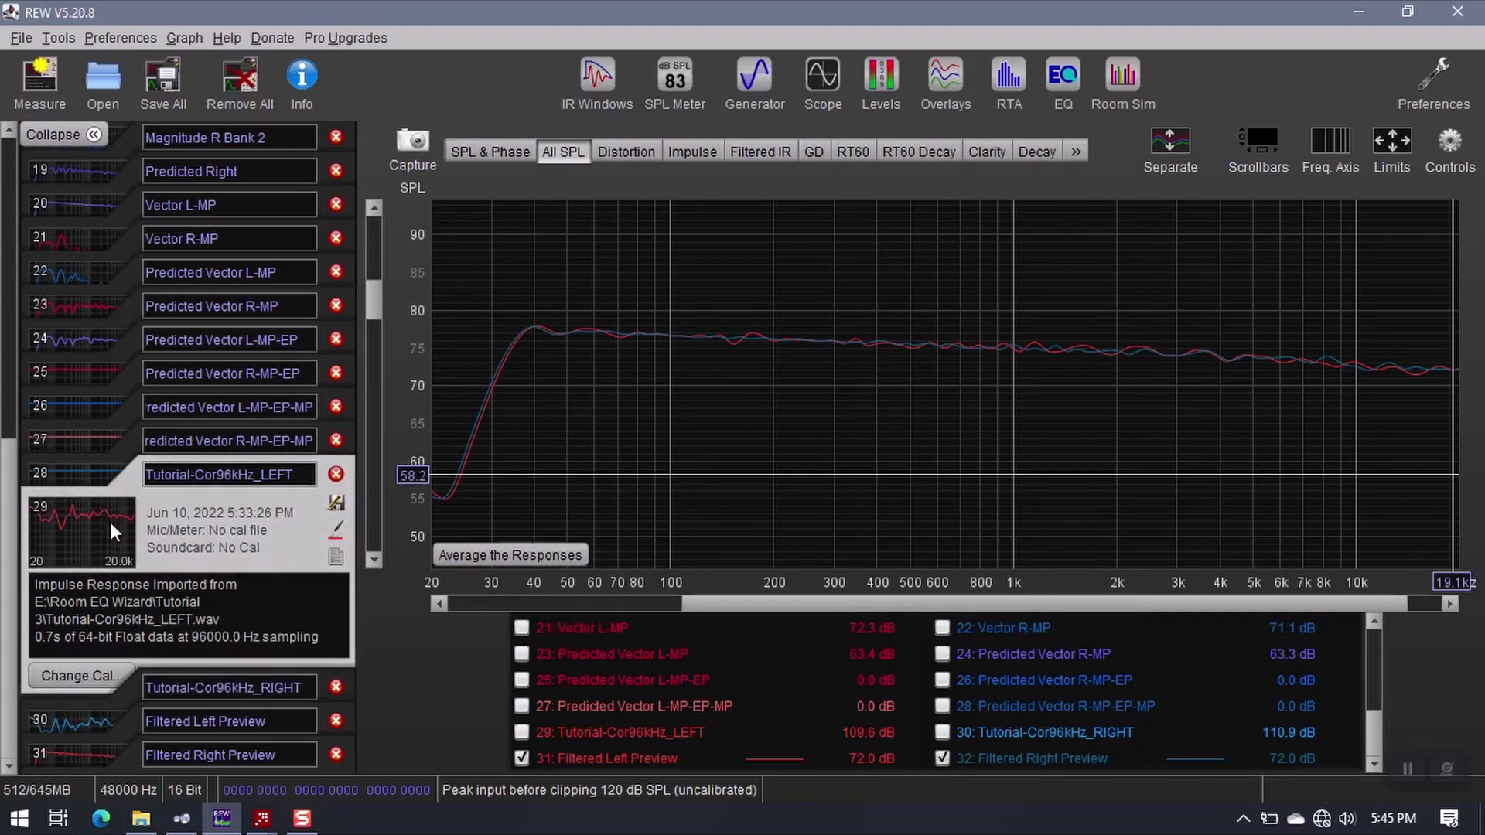
{"action": "left_click", "coordinate": [115, 704]}
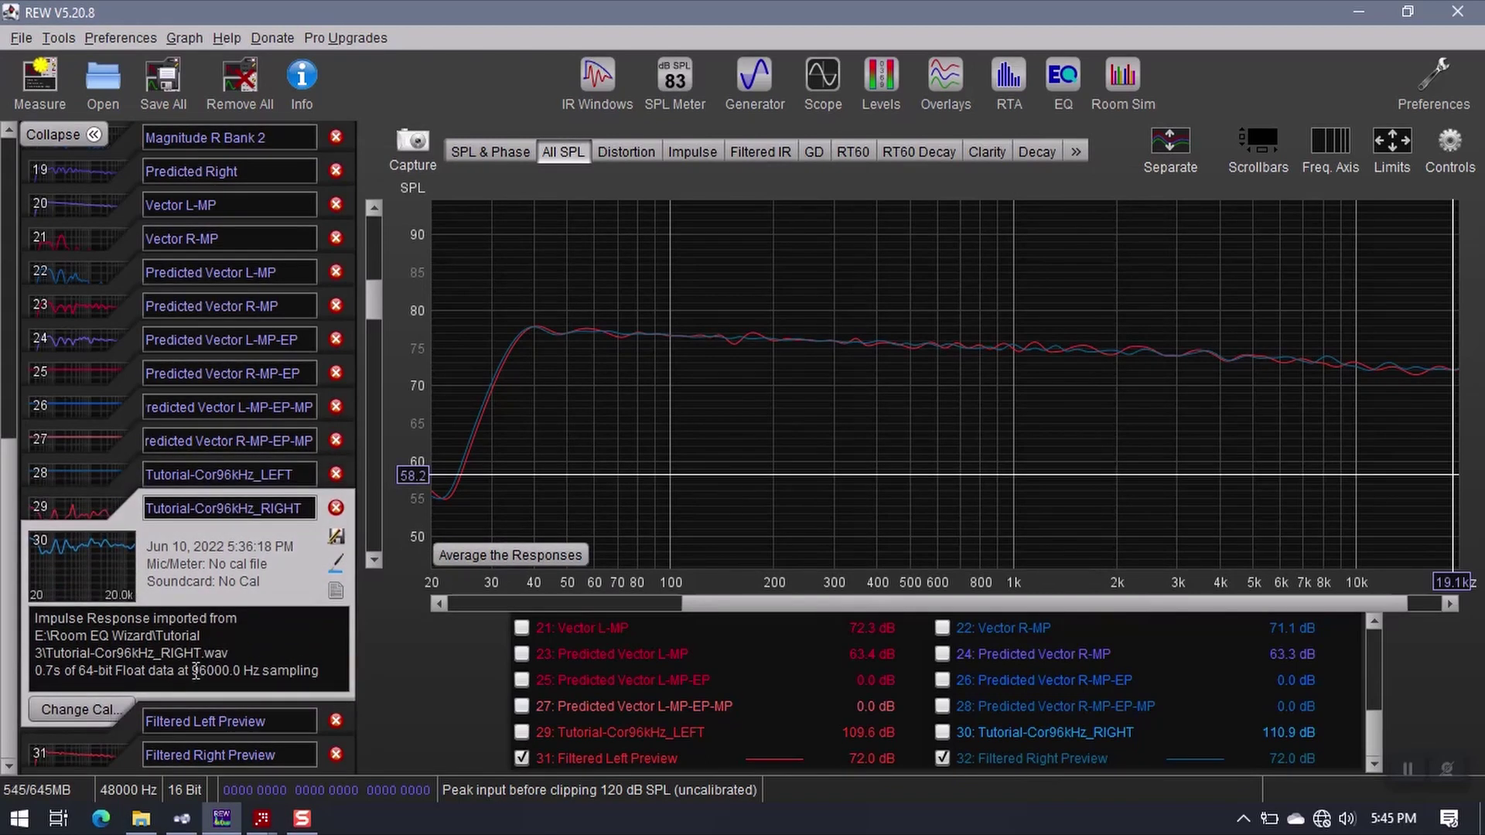